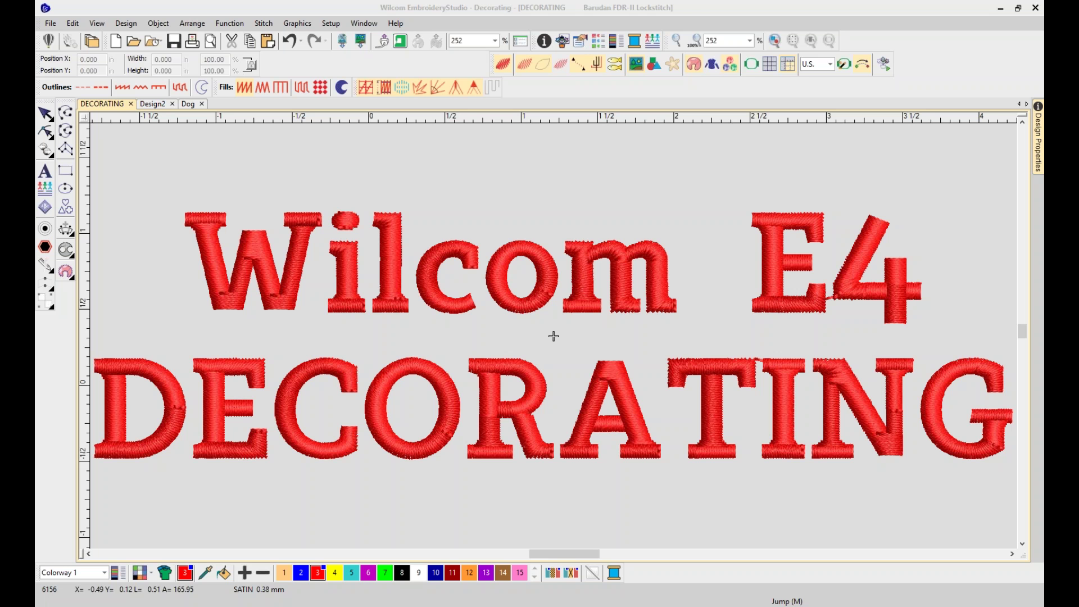
Turn on Show large icons for the toolbars in the General options
{"action": "left_click", "coordinate": [293, 23]}
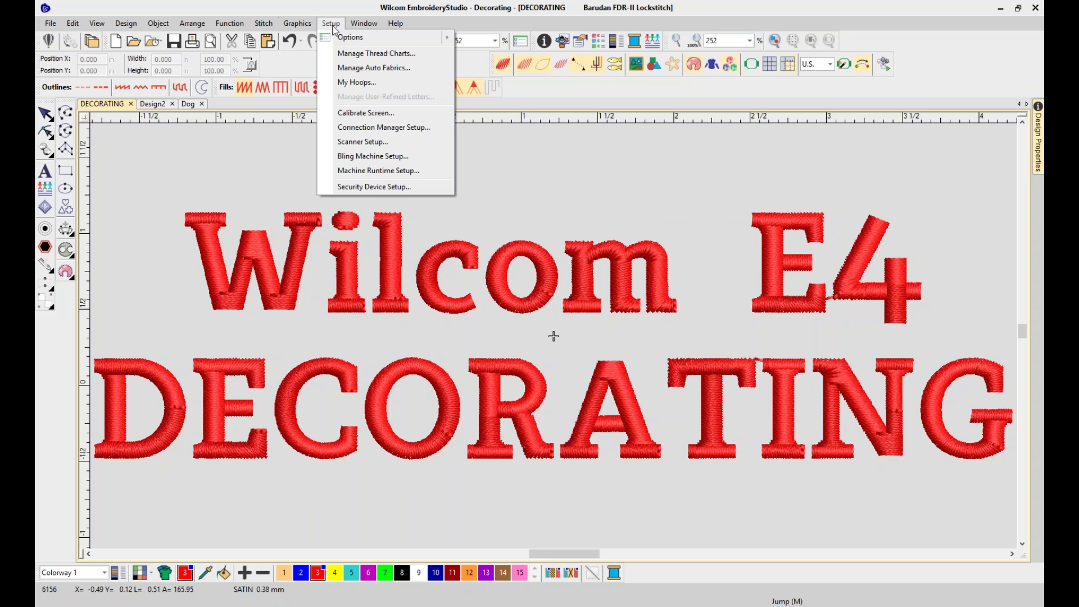
{"action": "left_click", "coordinate": [334, 27]}
{"action": "left_click", "coordinate": [331, 23]}
{"action": "left_click", "coordinate": [348, 41]}
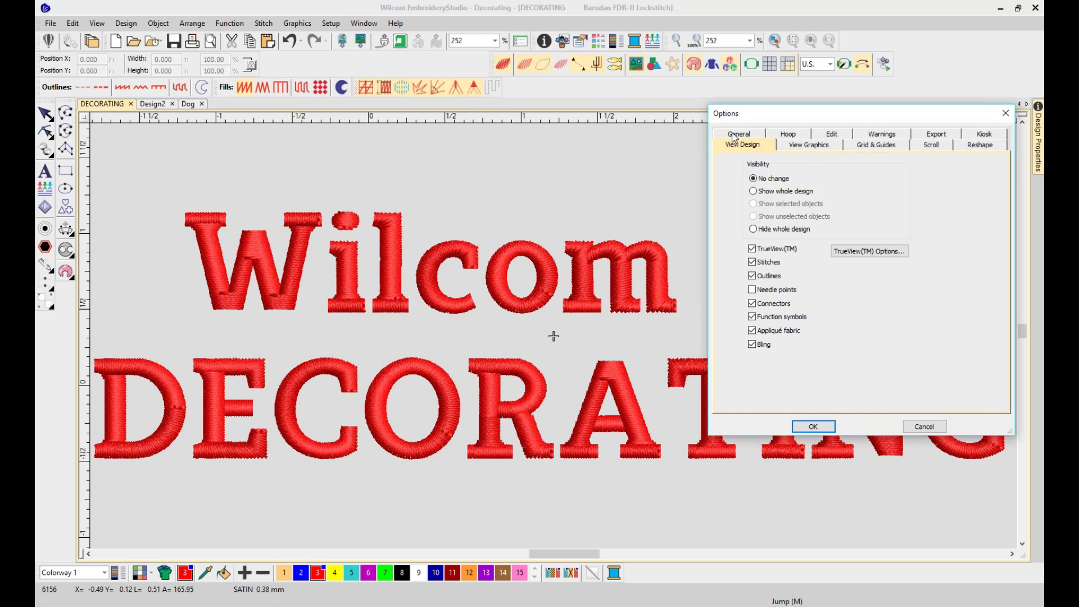
{"action": "left_click", "coordinate": [734, 135]}
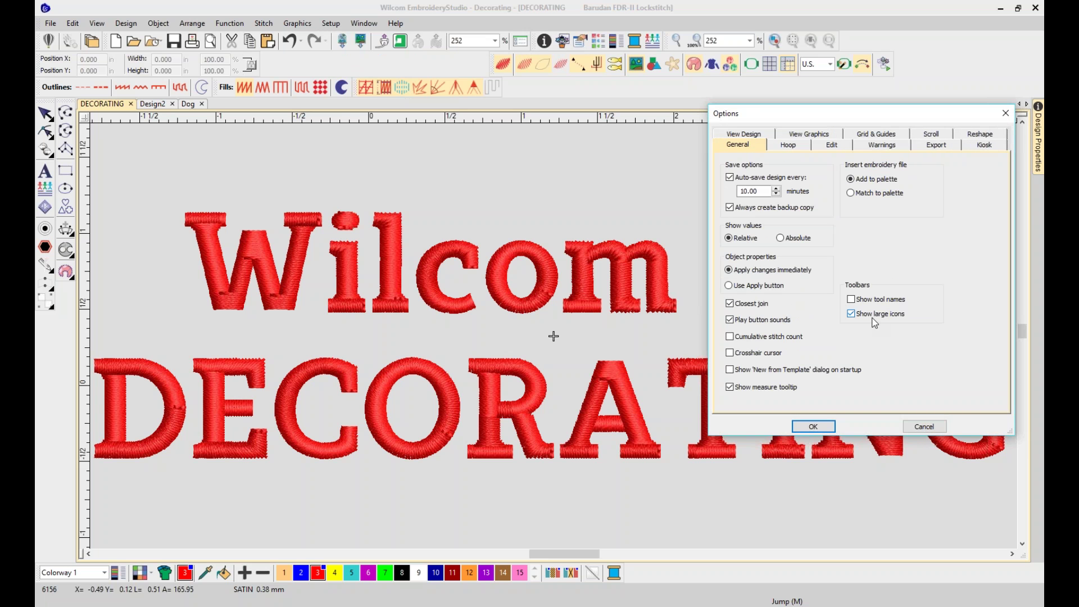
{"action": "left_click", "coordinate": [813, 426]}
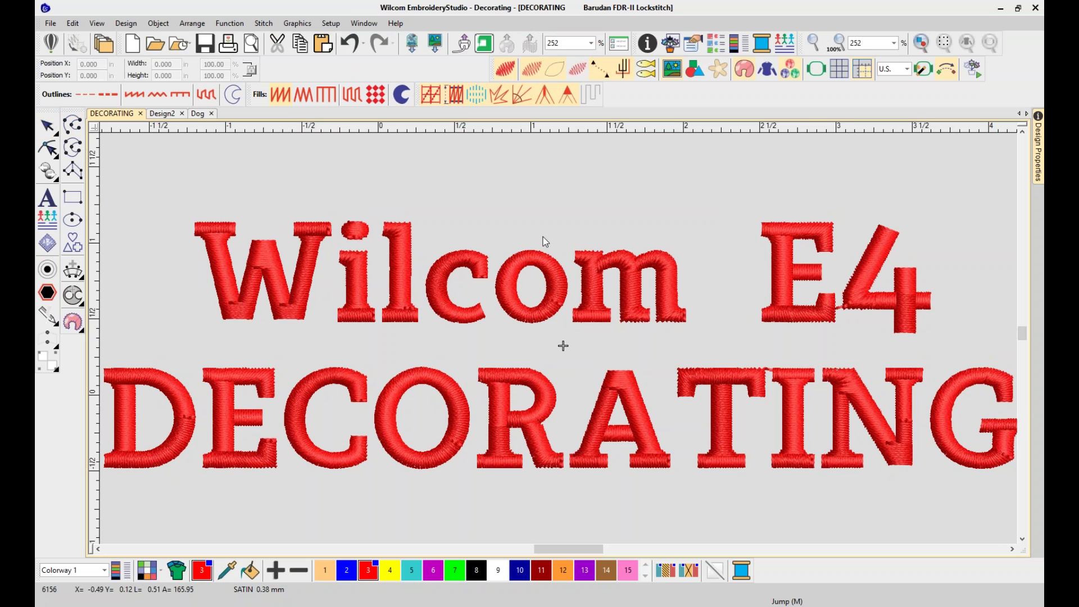
Enable Show tool names in the General options so labels appear under the large icons
{"action": "left_click", "coordinate": [337, 22]}
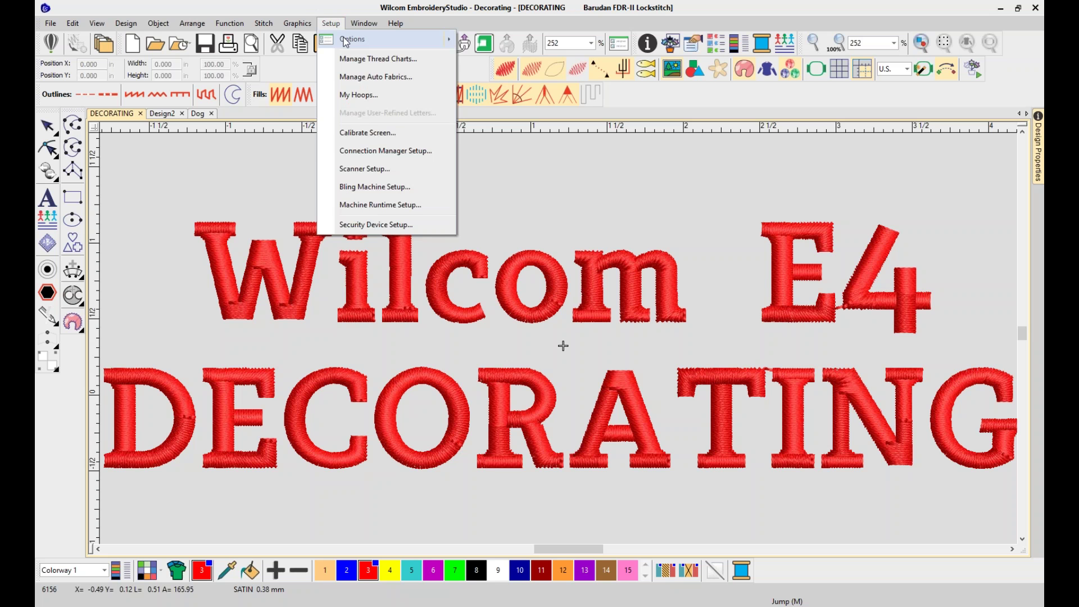
{"action": "left_click", "coordinate": [344, 40]}
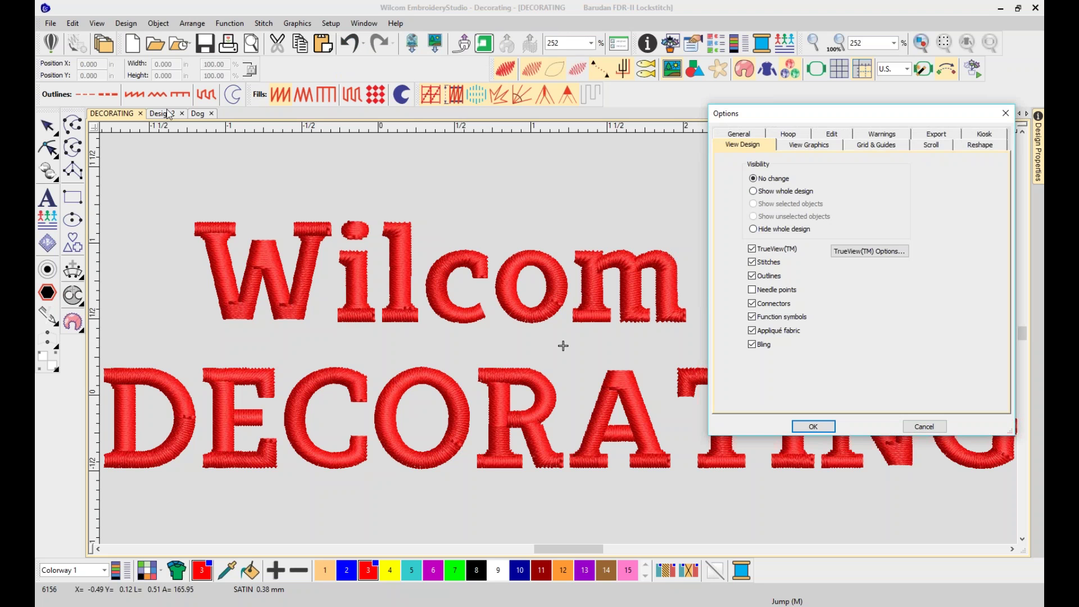
{"action": "left_click", "coordinate": [936, 428]}
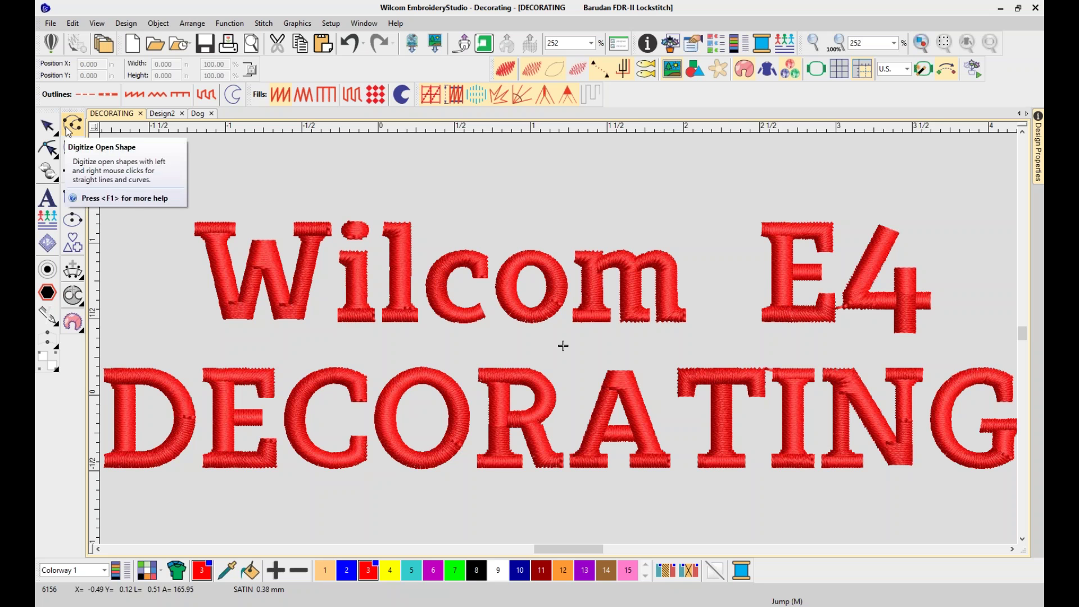
{"action": "left_click", "coordinate": [337, 20]}
{"action": "left_click", "coordinate": [343, 36]}
{"action": "left_click", "coordinate": [754, 137]}
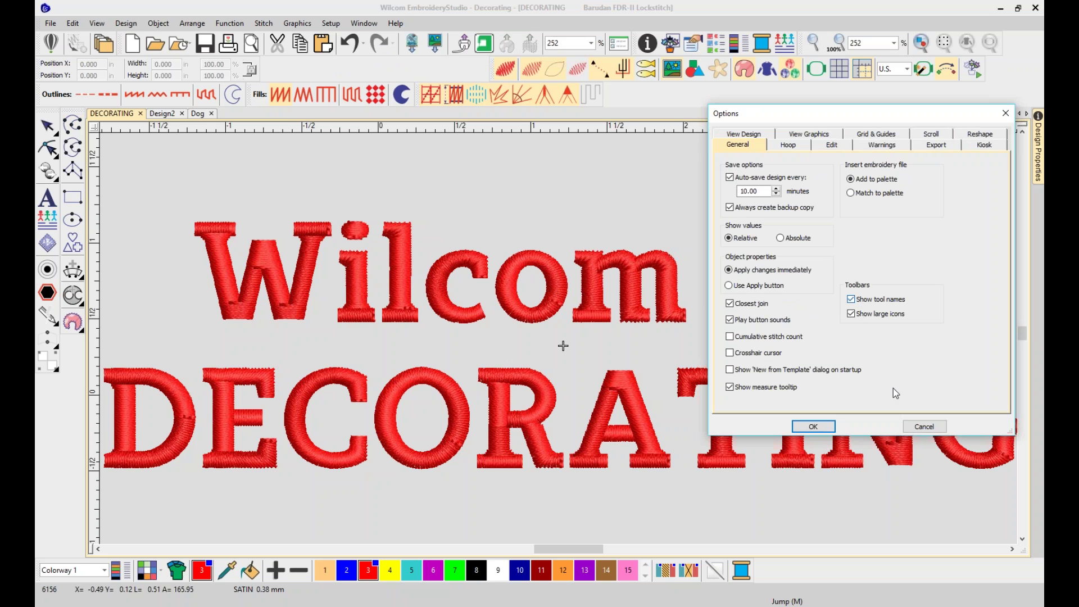
{"action": "left_click", "coordinate": [813, 426]}
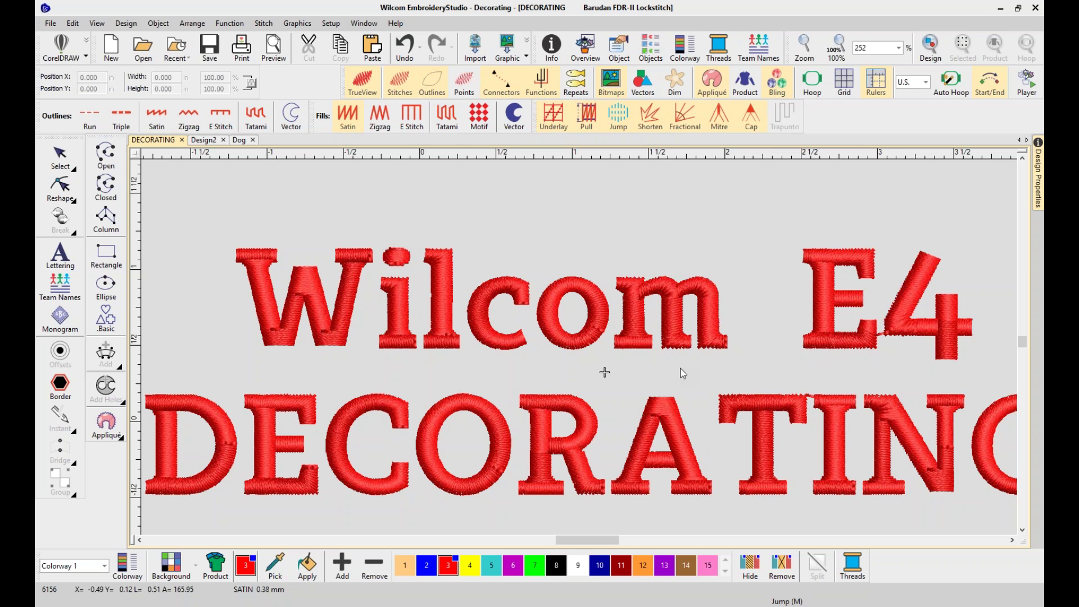
Untick Show tool names and Show large icons in the General options
{"action": "left_click", "coordinate": [341, 27]}
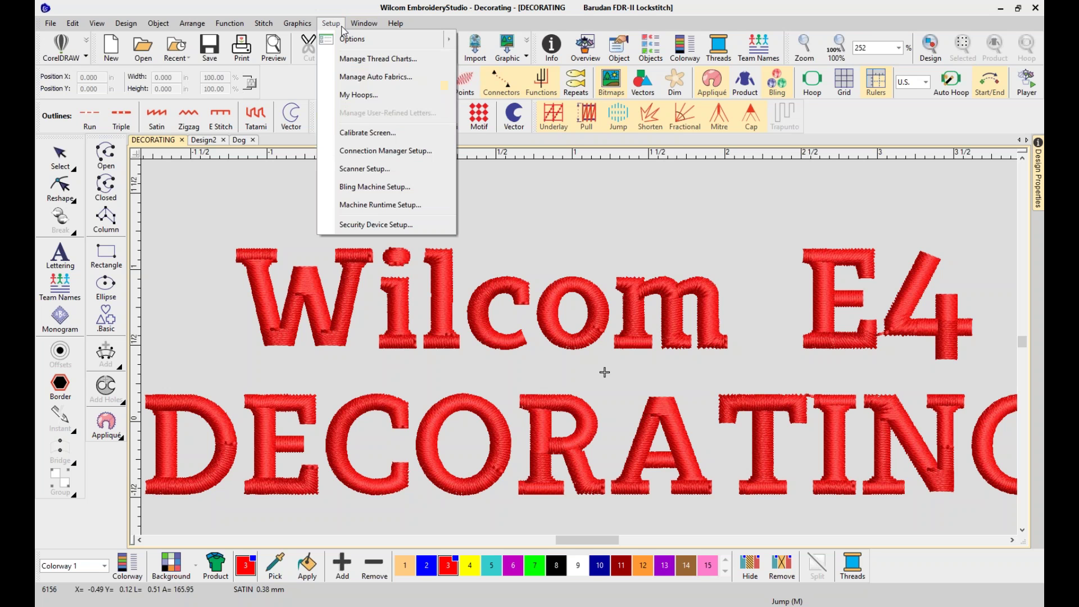
{"action": "left_click", "coordinate": [348, 39]}
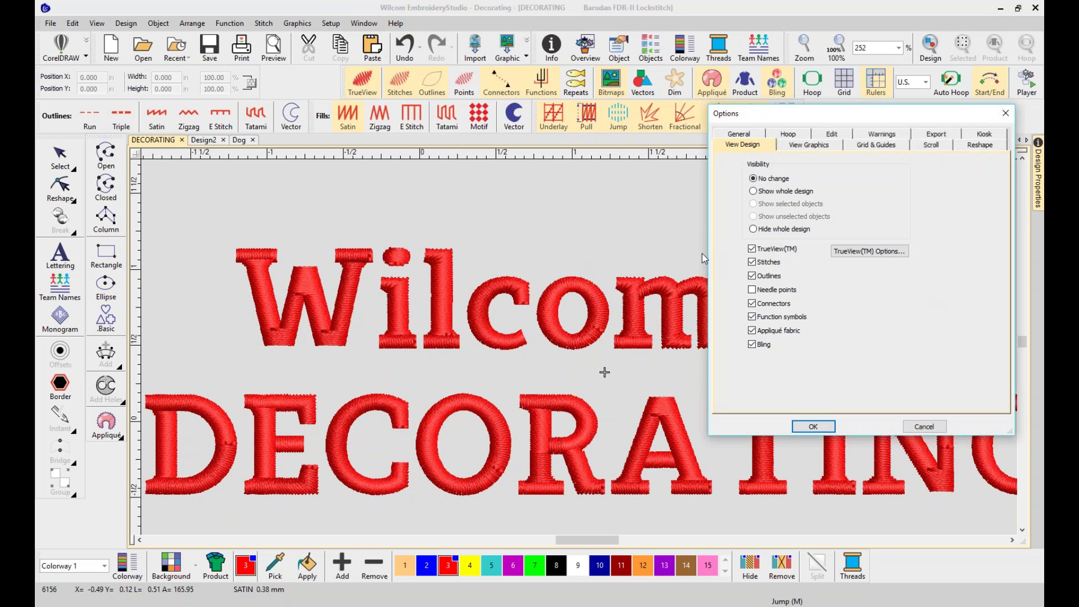
{"action": "left_click", "coordinate": [747, 133]}
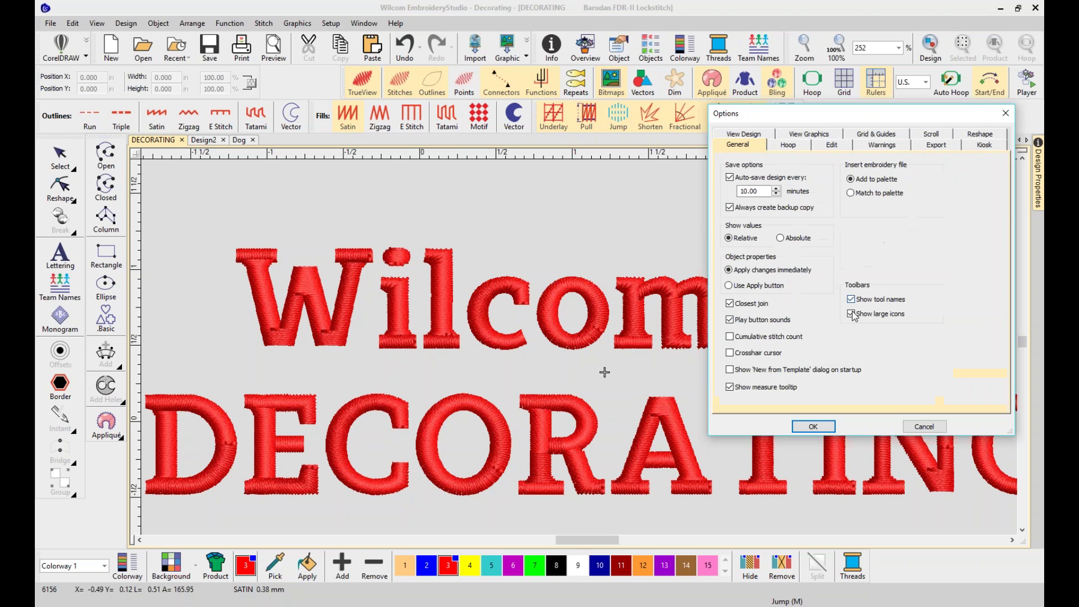
{"action": "left_click", "coordinate": [851, 299]}
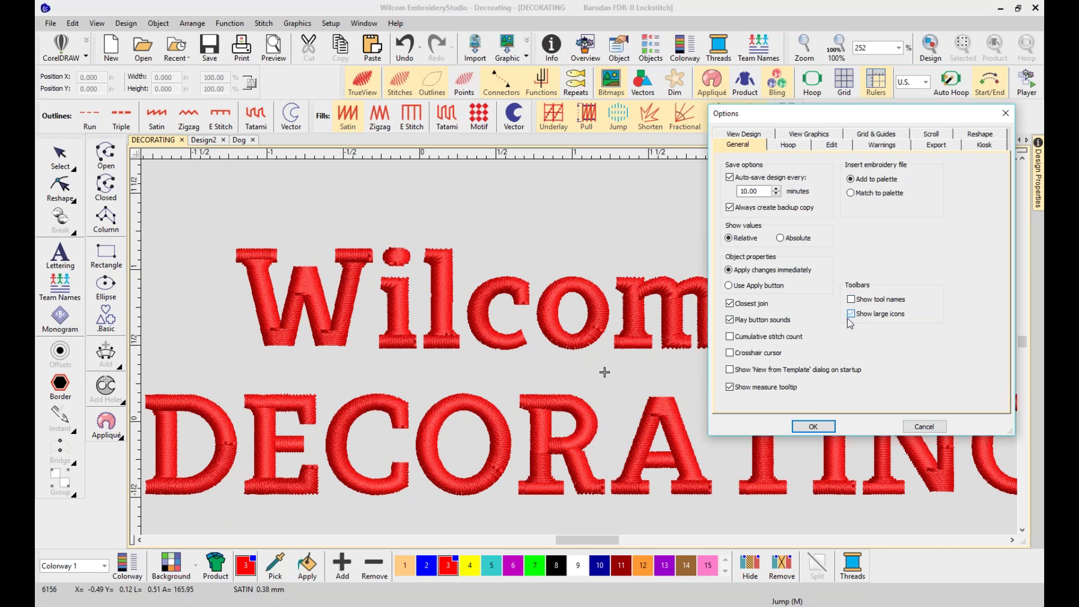
{"action": "left_click", "coordinate": [813, 426]}
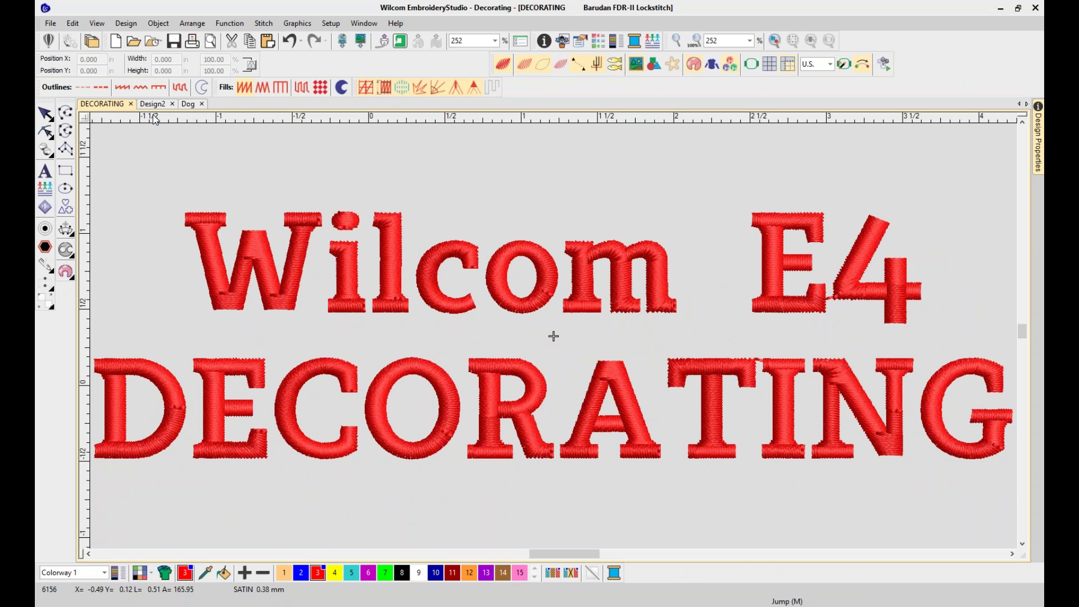
{"action": "left_click", "coordinate": [187, 107]}
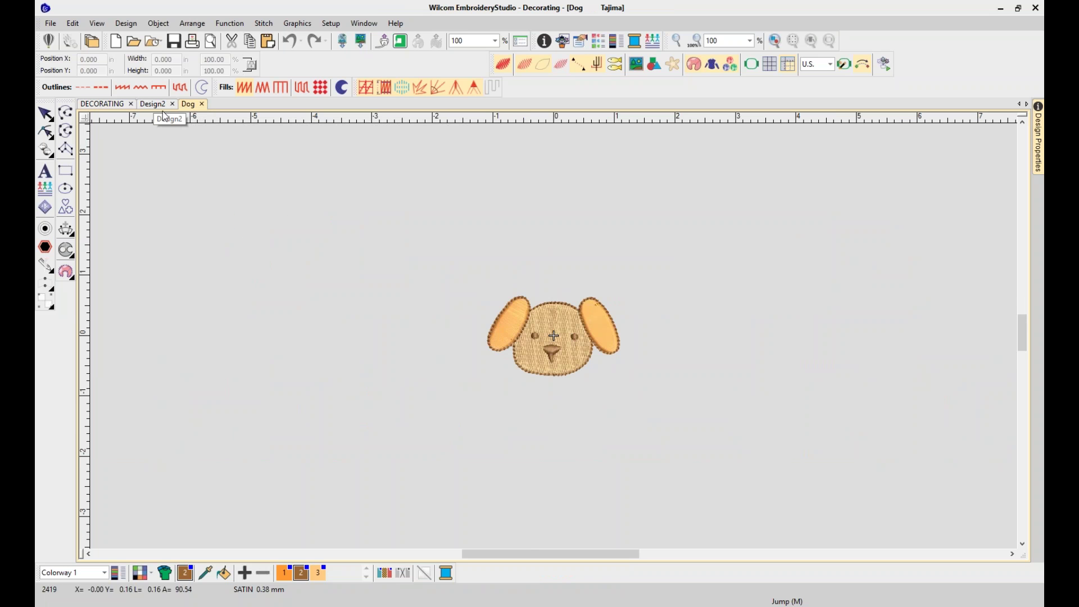
{"action": "right_click", "coordinate": [164, 112]}
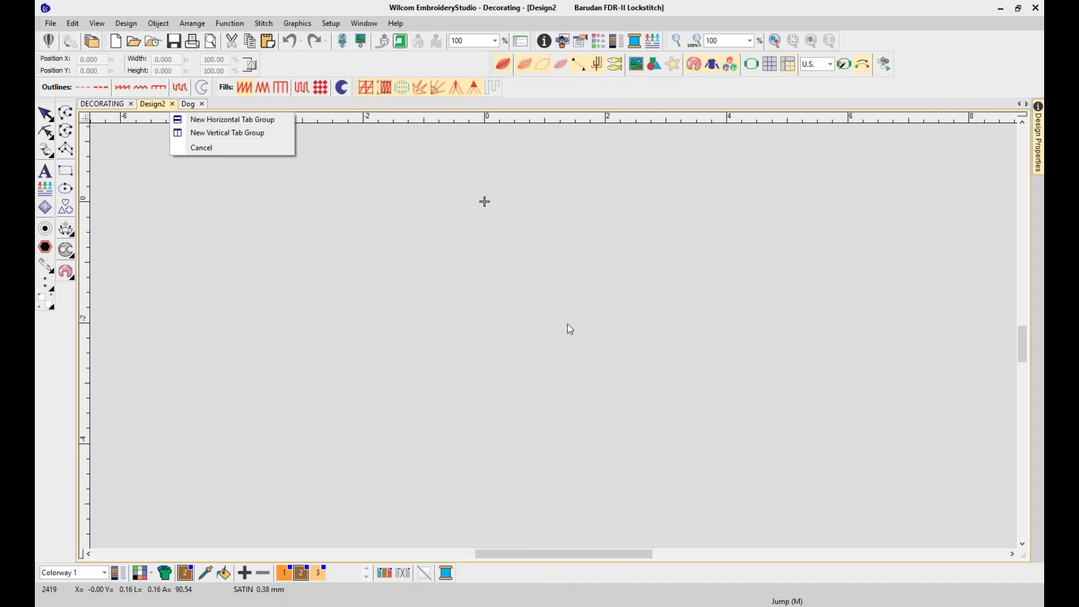
{"action": "left_click", "coordinate": [100, 107]}
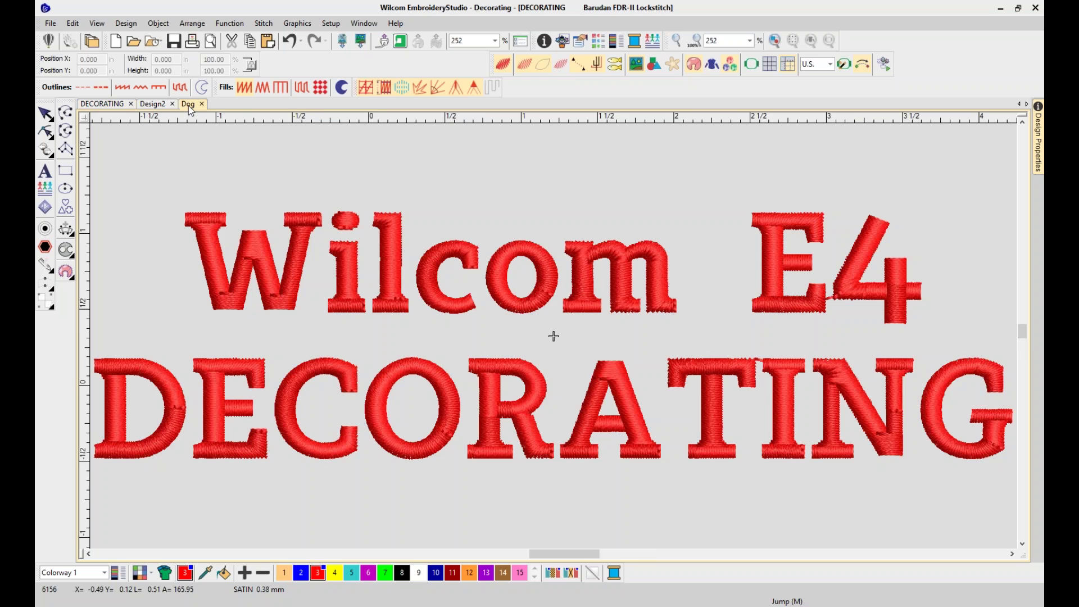
{"action": "left_click", "coordinate": [189, 107]}
{"action": "key", "text": "ctrl+Tab"}
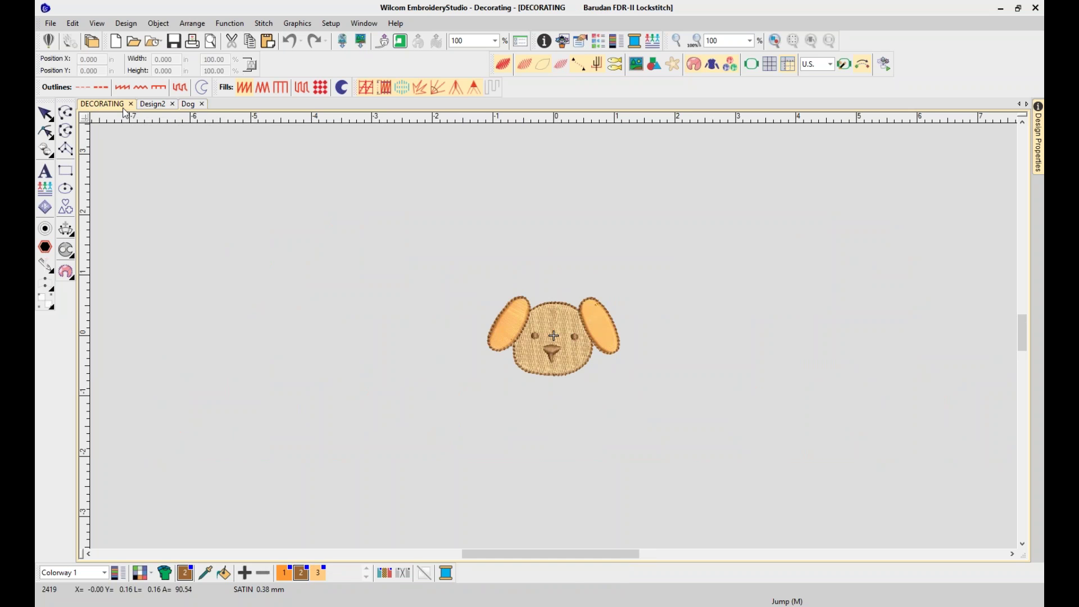
{"action": "key", "text": "ctrl+Tab"}
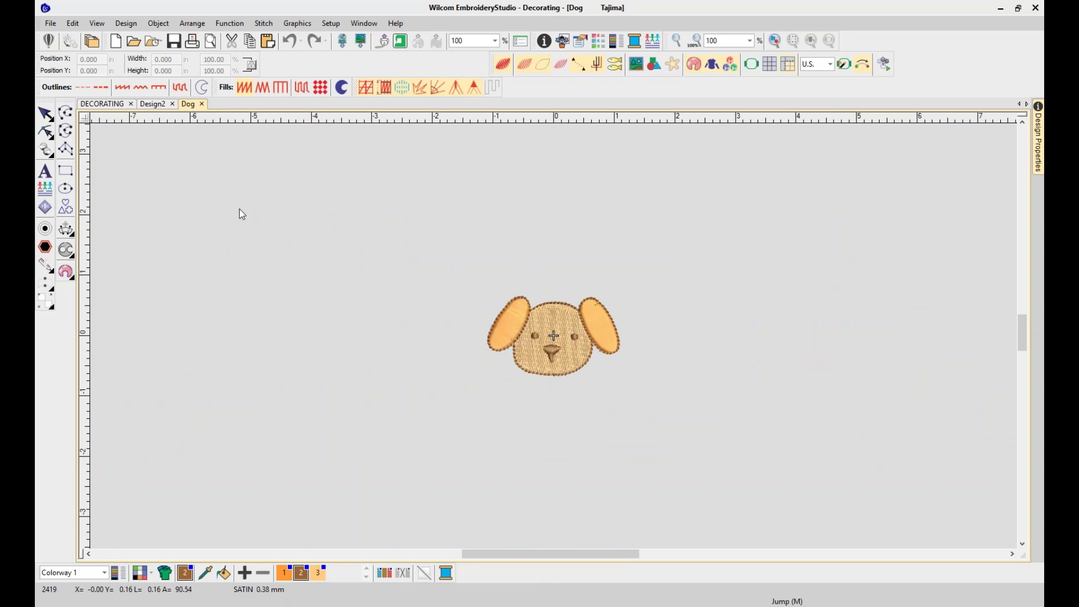
{"action": "left_click", "coordinate": [116, 106]}
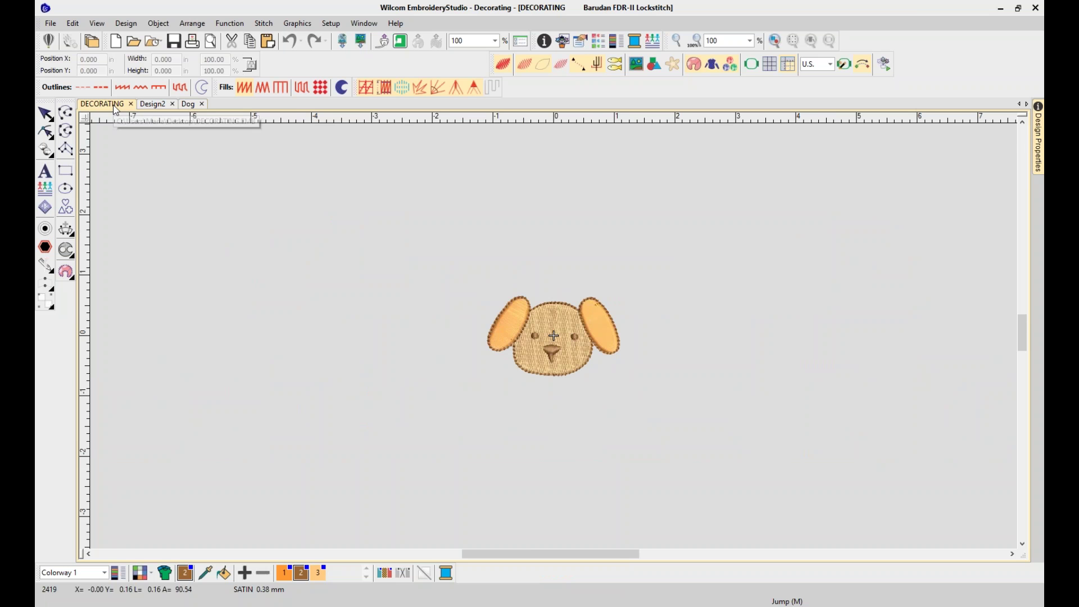
{"action": "mouse_move", "coordinate": [39, 88]}
{"action": "left_mouse_down"}
{"action": "mouse_move", "coordinate": [68, 97]}
{"action": "mouse_move", "coordinate": [128, 163]}
{"action": "mouse_move", "coordinate": [84, 135]}
{"action": "mouse_move", "coordinate": [22, 168]}
{"action": "mouse_move", "coordinate": [43, 87]}
{"action": "left_mouse_up"}
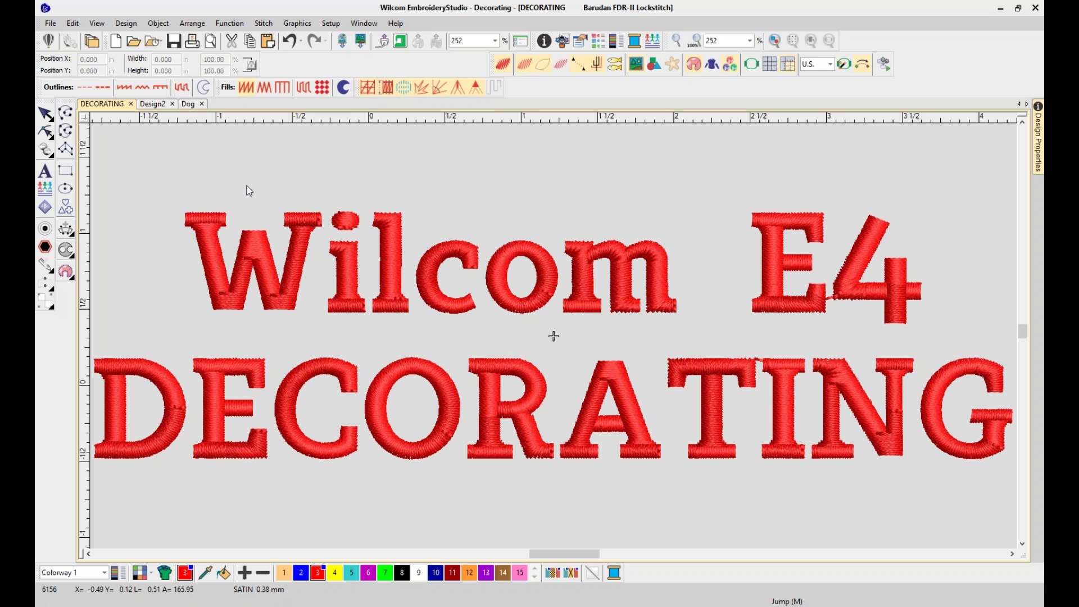
Create a new design from the NORMAL template with auto fabric on, set to Fleecy
{"action": "left_click", "coordinate": [49, 24]}
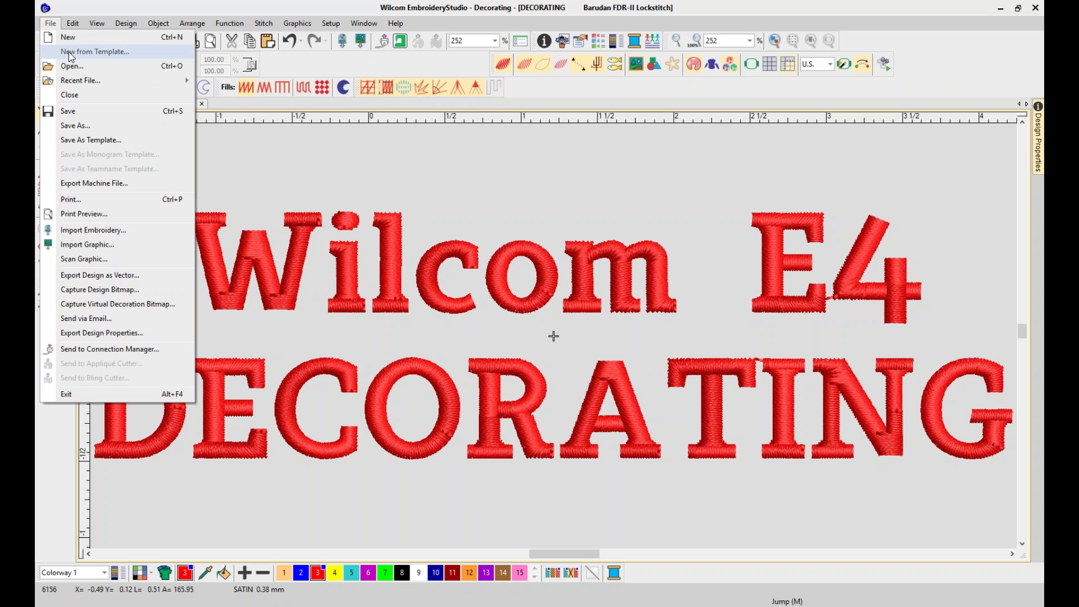
{"action": "left_click", "coordinate": [68, 52]}
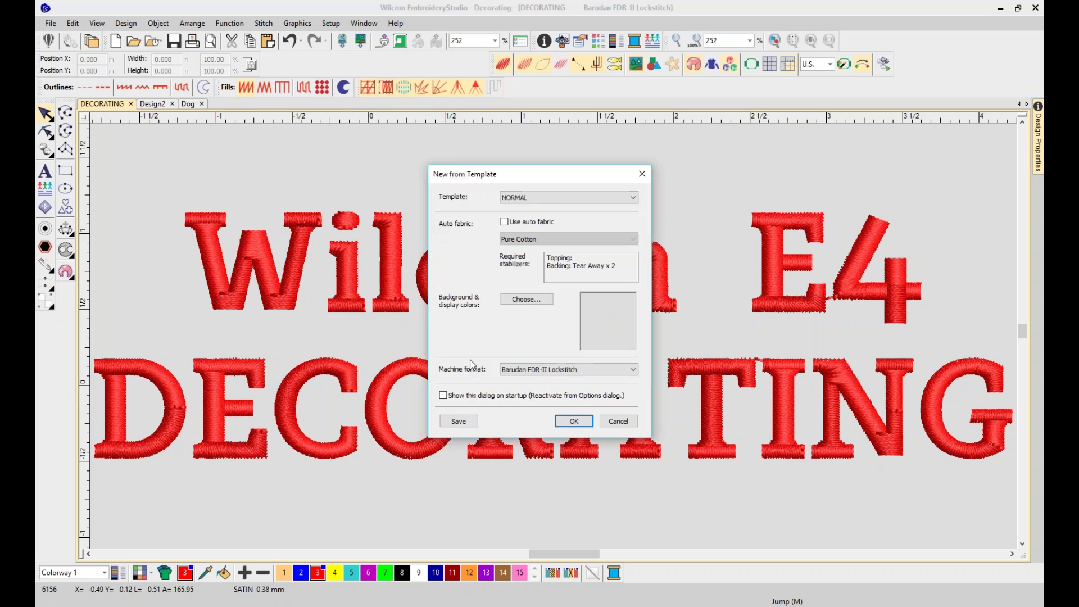
{"action": "left_click", "coordinate": [537, 222]}
{"action": "left_click", "coordinate": [563, 240]}
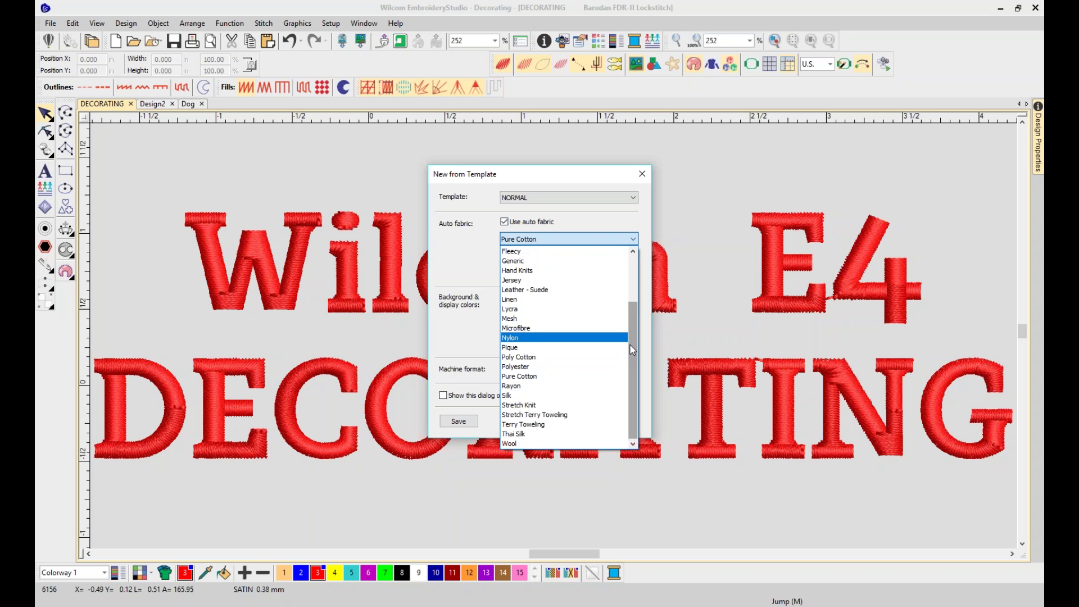
{"action": "left_click_drag", "start_coordinate": [634, 357], "coordinate": [631, 290]}
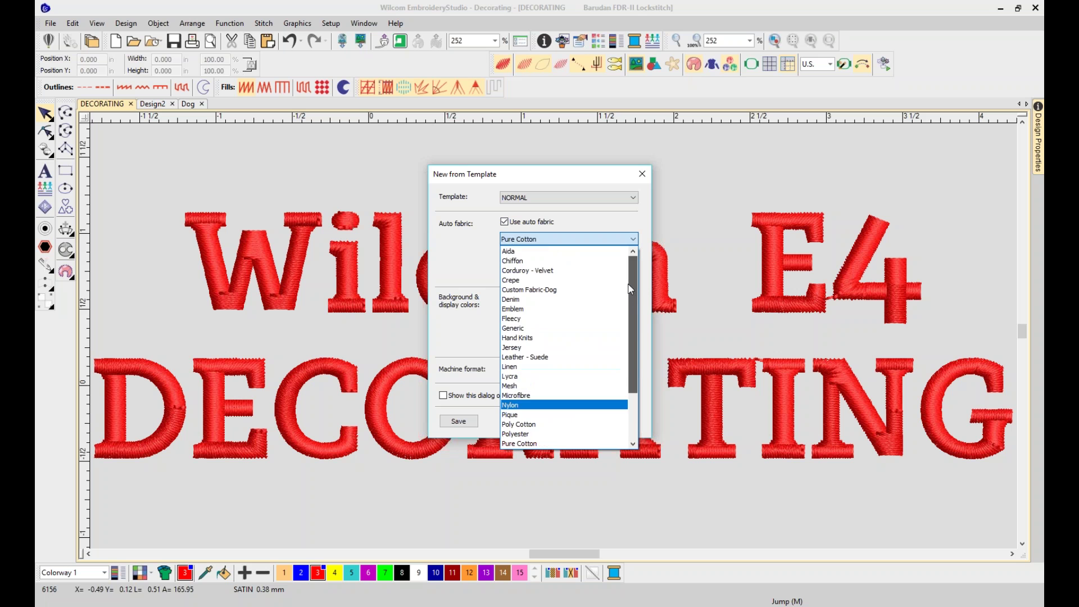
{"action": "scroll", "coordinate": [631, 301], "scroll_direction": "down", "scroll_amount": 2}
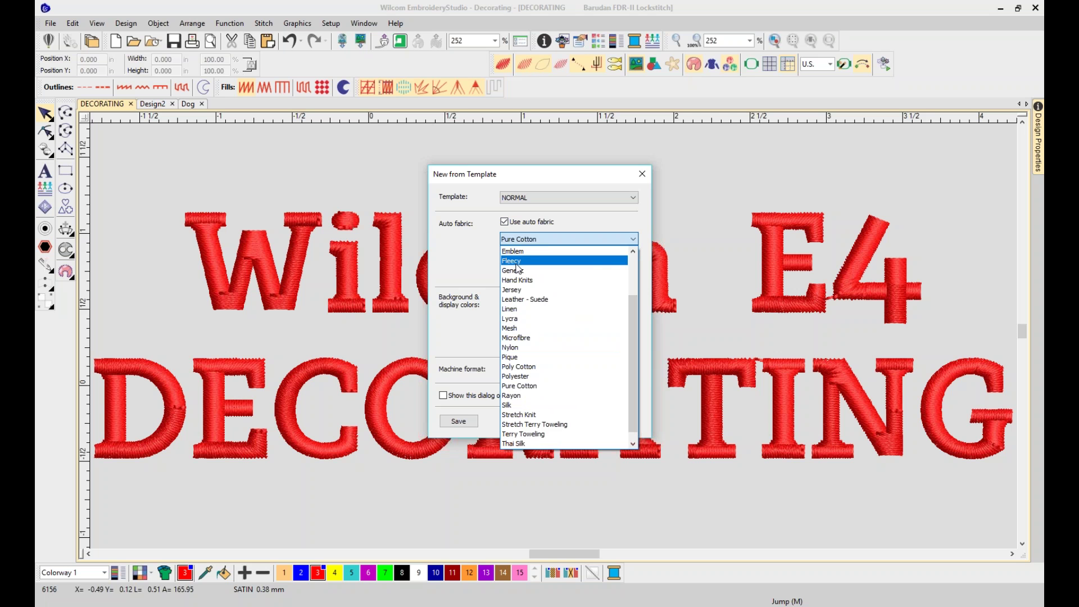
{"action": "left_click", "coordinate": [517, 261]}
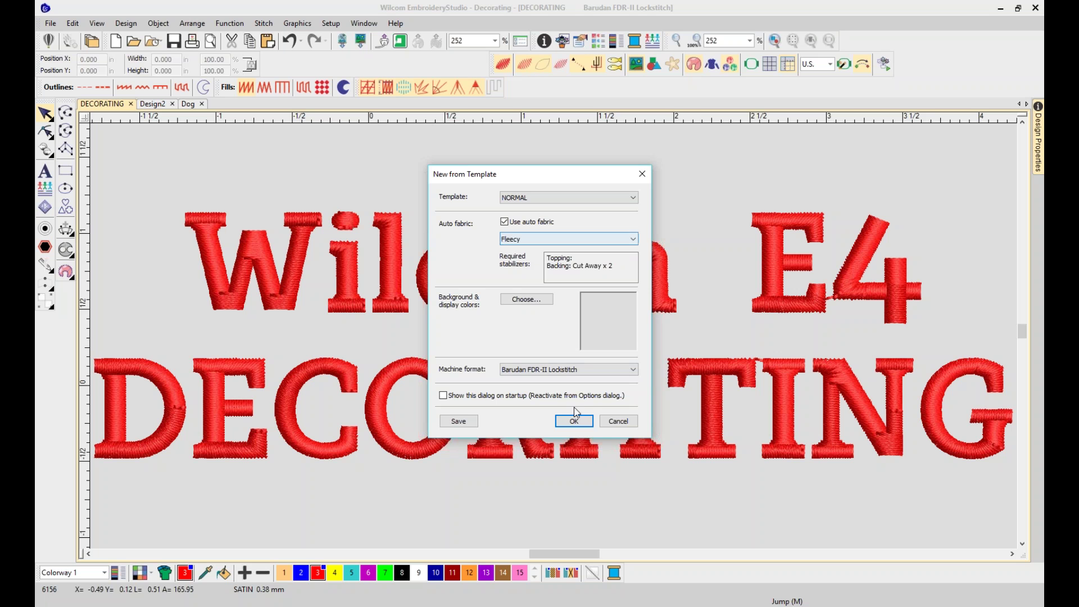
{"action": "left_click", "coordinate": [573, 423]}
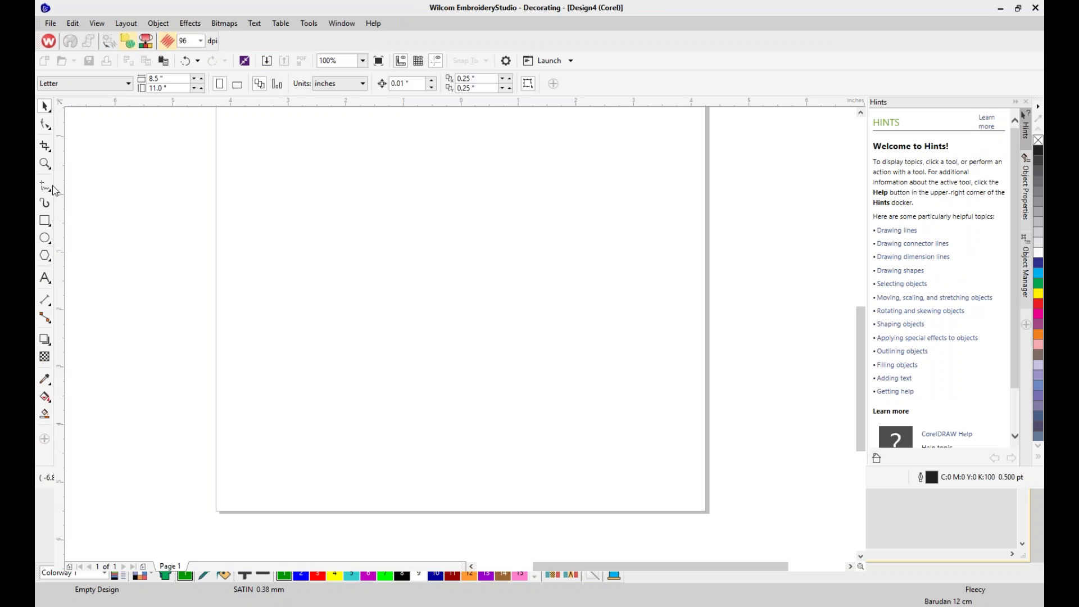
Select the Rectangle tool, then start importing an external graphic
{"action": "left_click", "coordinate": [45, 224]}
{"action": "left_click", "coordinate": [272, 67]}
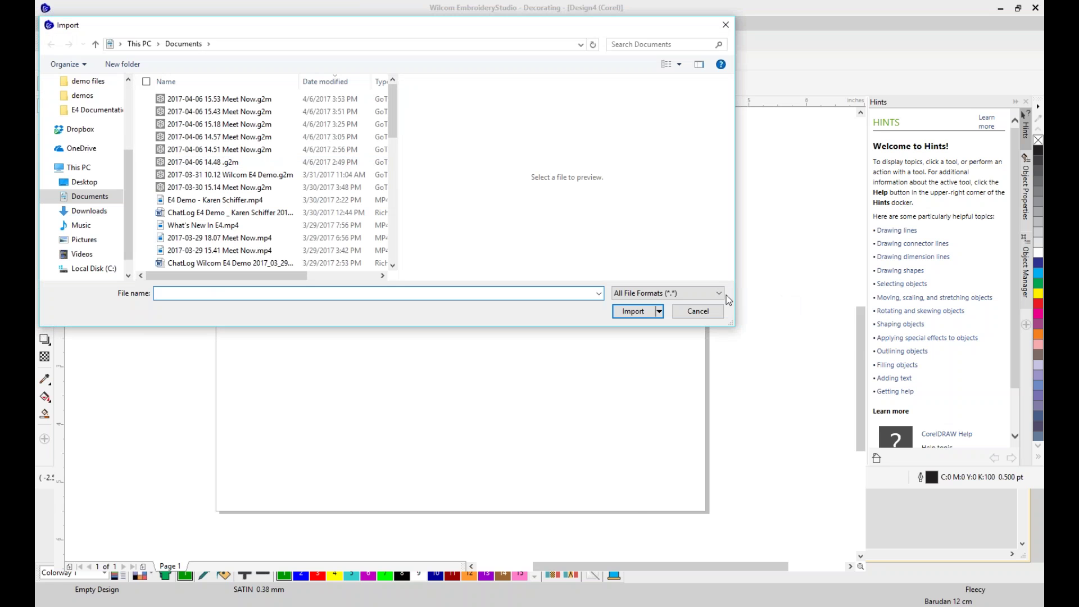
Import spring.jpg from the Desktop's demo files folder onto the page
{"action": "left_click", "coordinate": [722, 294]}
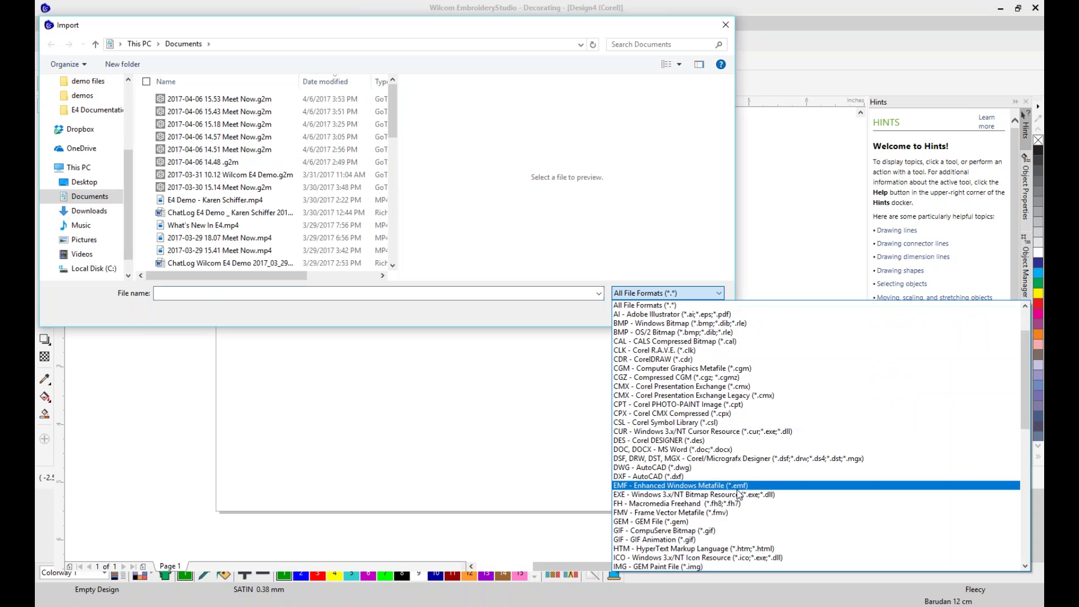
{"action": "scroll", "coordinate": [742, 538], "scroll_direction": "down", "scroll_amount": 7}
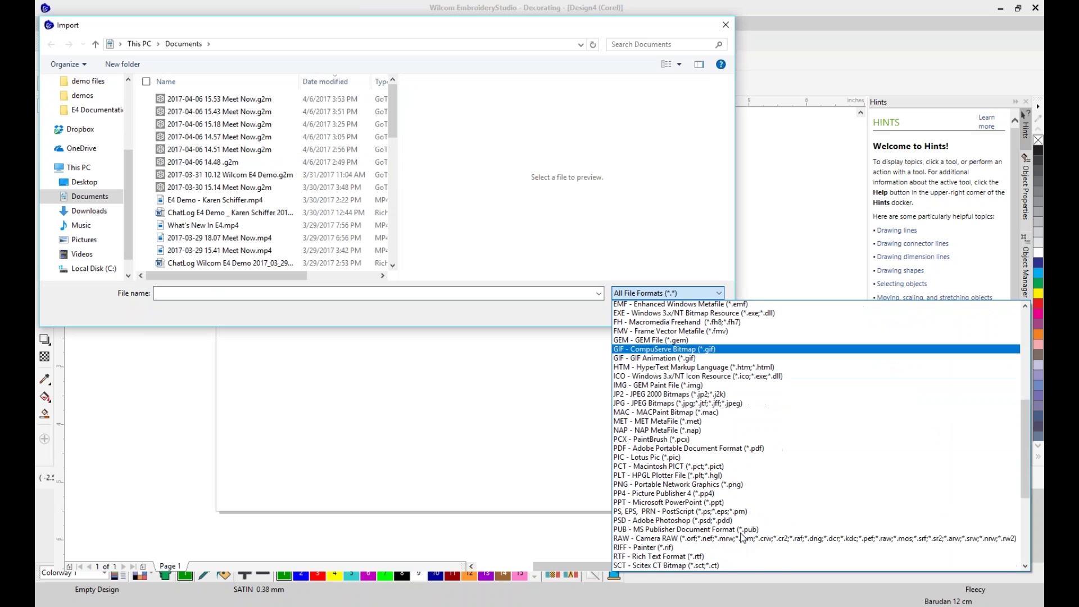
{"action": "scroll", "coordinate": [743, 528], "scroll_direction": "up", "scroll_amount": 6}
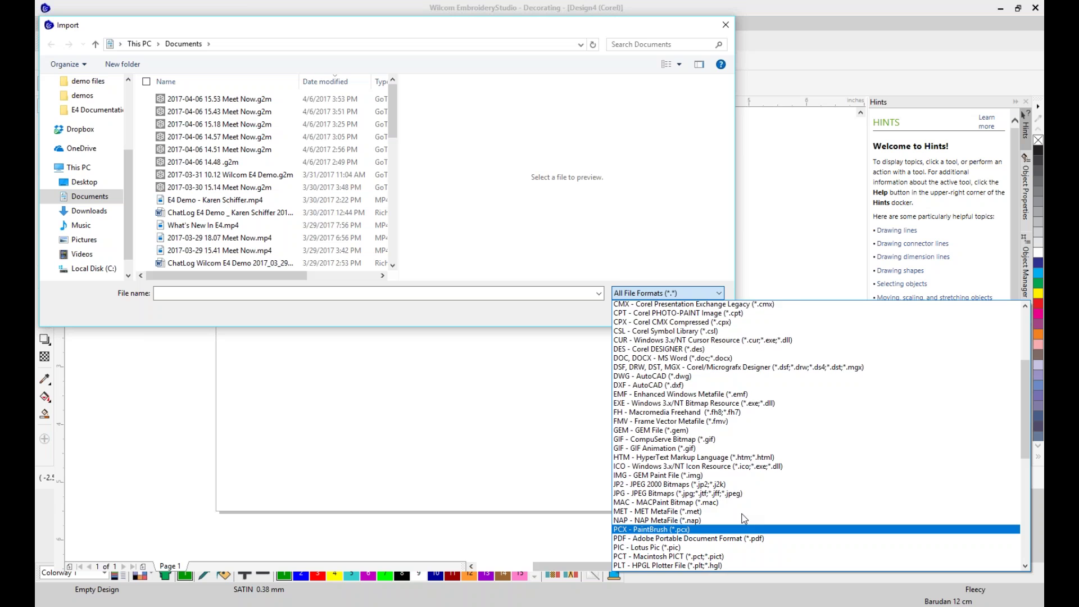
{"action": "scroll", "coordinate": [743, 520], "scroll_direction": "up", "scroll_amount": 3}
{"action": "left_click", "coordinate": [446, 421]}
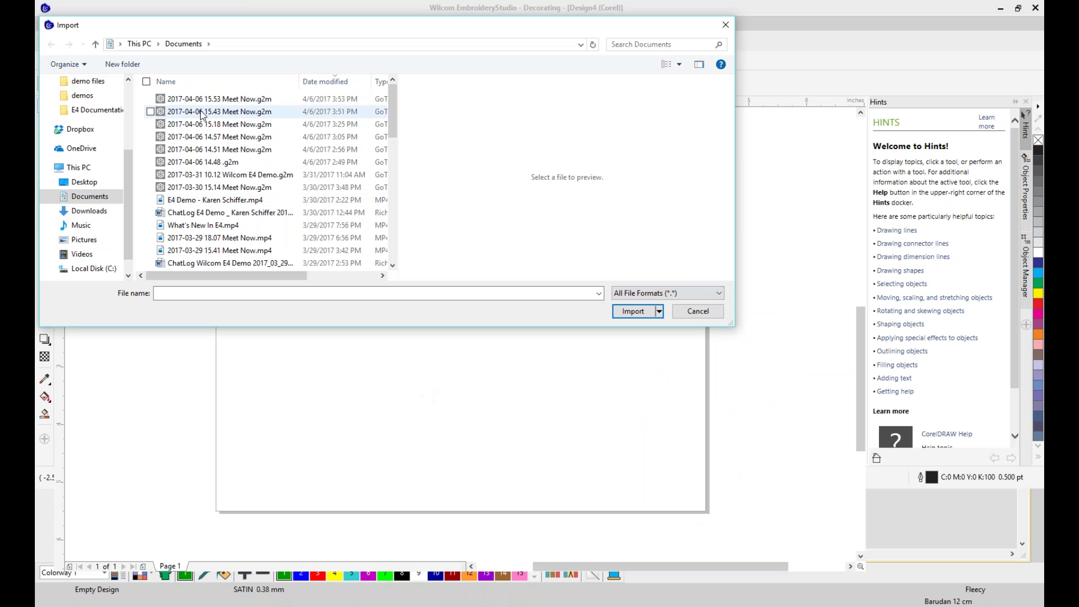
{"action": "scroll", "coordinate": [81, 135], "scroll_direction": "up", "scroll_amount": 3}
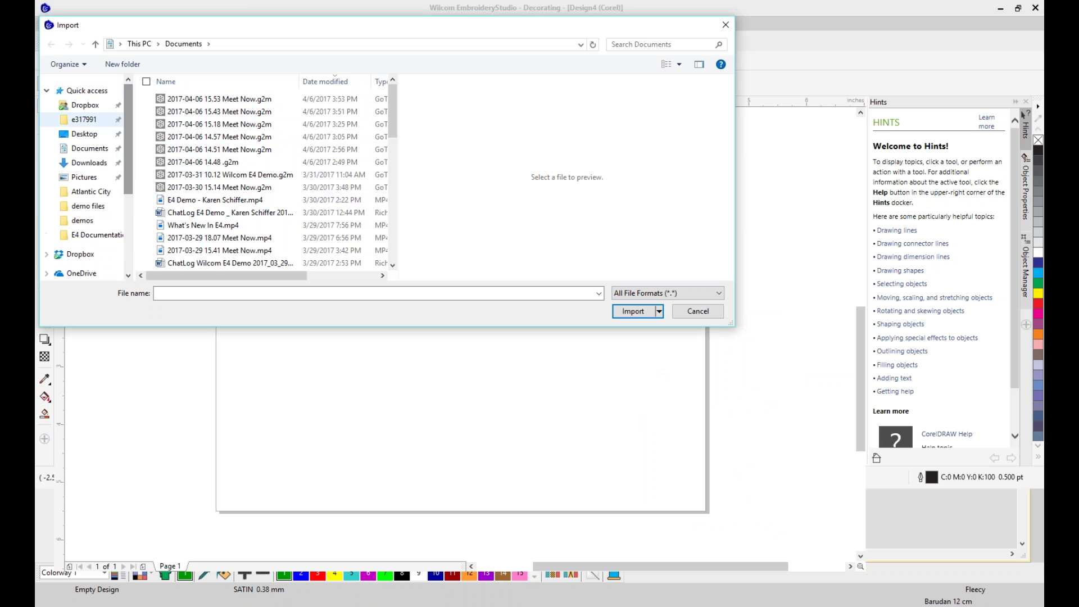
{"action": "left_click", "coordinate": [80, 133]}
{"action": "left_click", "coordinate": [255, 128]}
{"action": "double_click", "coordinate": [256, 128]}
{"action": "left_click", "coordinate": [175, 178]}
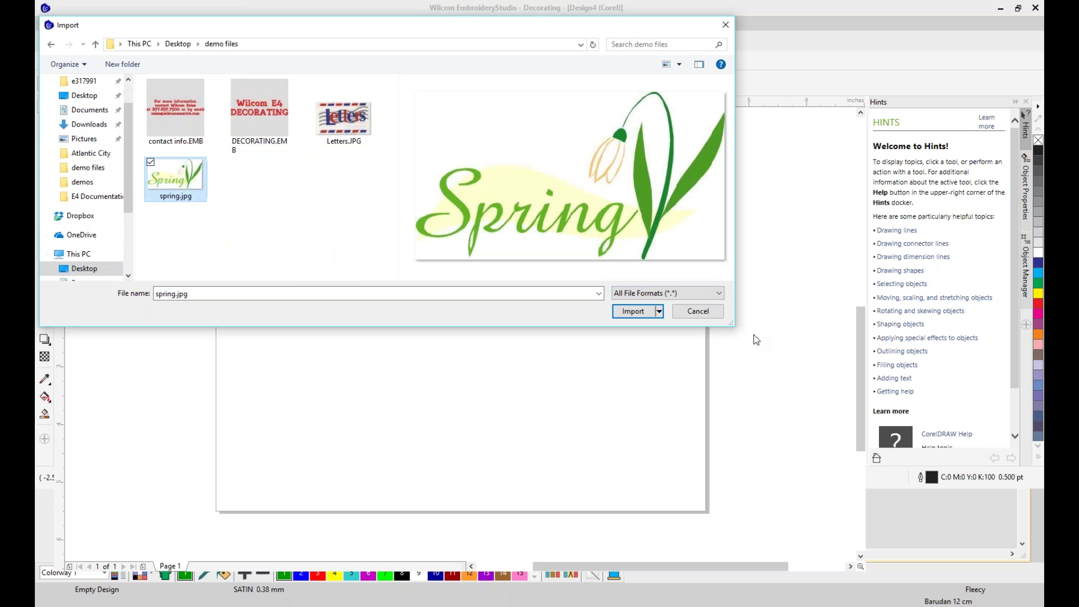
{"action": "left_click", "coordinate": [633, 312]}
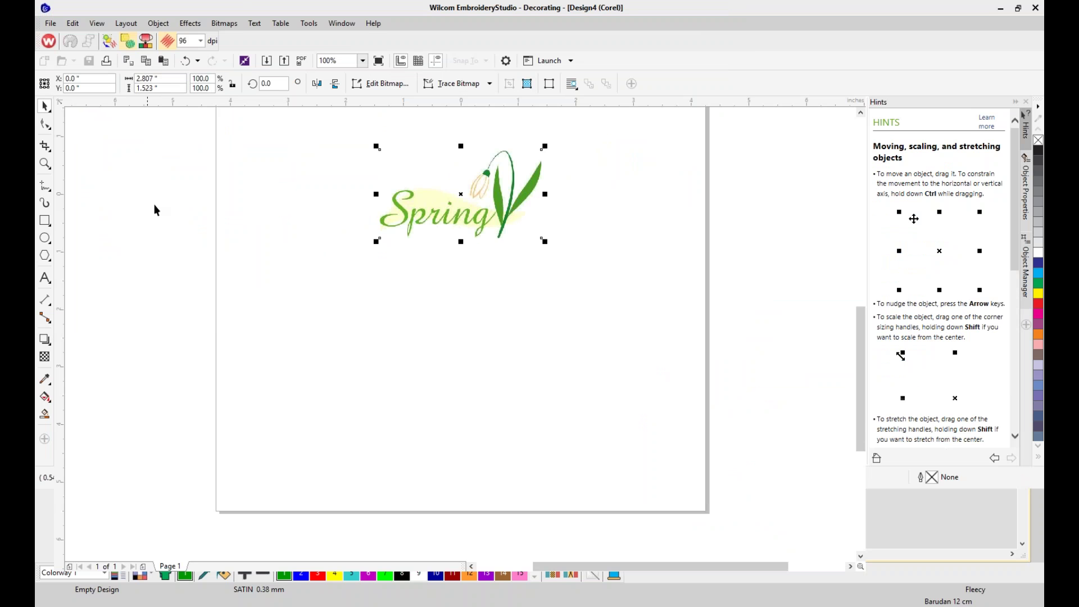
Scale the Spring bitmap to 124.9% (3.505 × 1.902 in) and reposition it on the page
{"action": "left_click_drag", "start_coordinate": [377, 241], "coordinate": [307, 277]}
{"action": "left_click_drag", "start_coordinate": [478, 228], "coordinate": [506, 225]}
{"action": "left_click", "coordinate": [533, 206]}
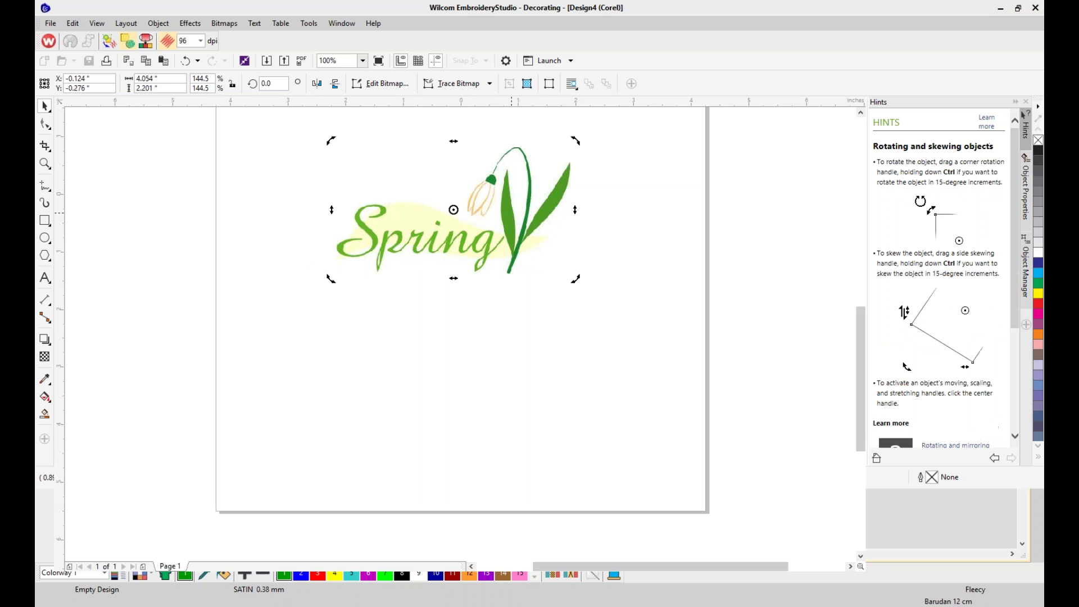
{"action": "left_click", "coordinate": [384, 353]}
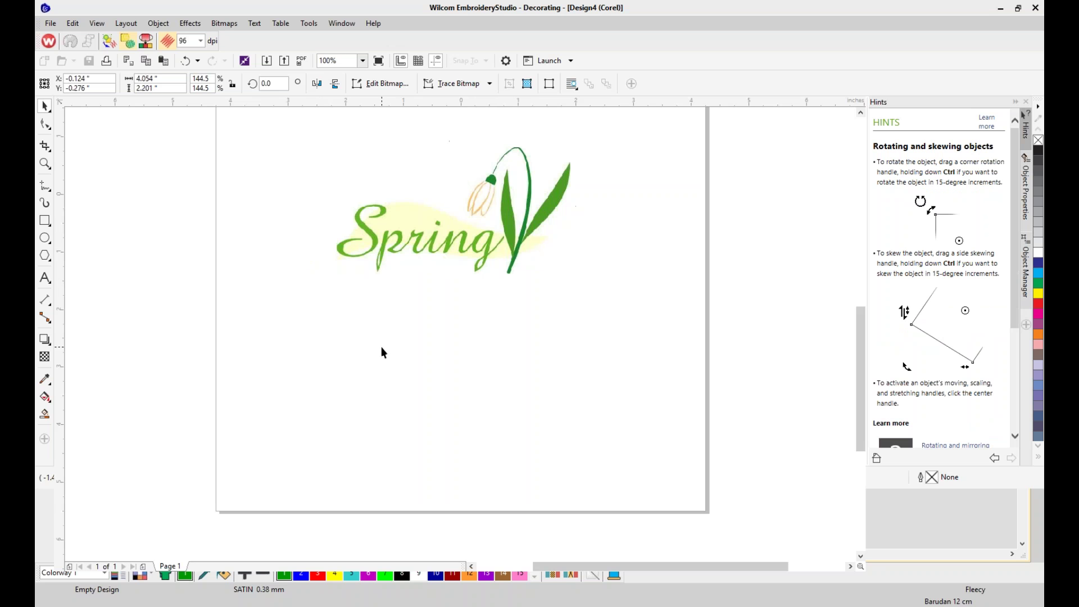
{"action": "left_click", "coordinate": [342, 271]}
{"action": "left_click_drag", "start_coordinate": [342, 270], "coordinate": [368, 256]}
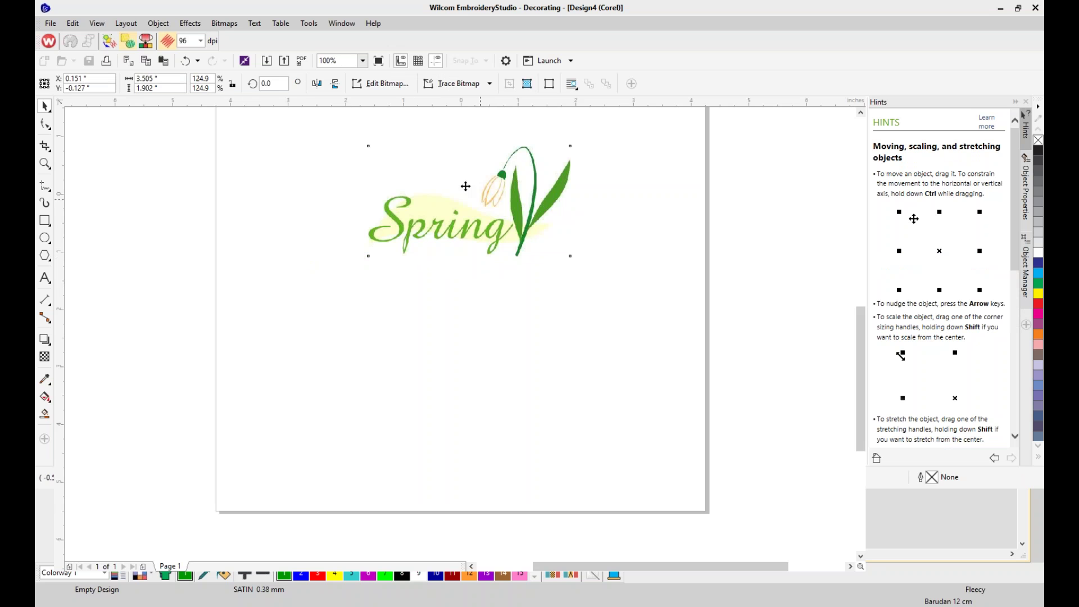
{"action": "left_click_drag", "start_coordinate": [429, 237], "coordinate": [394, 255]}
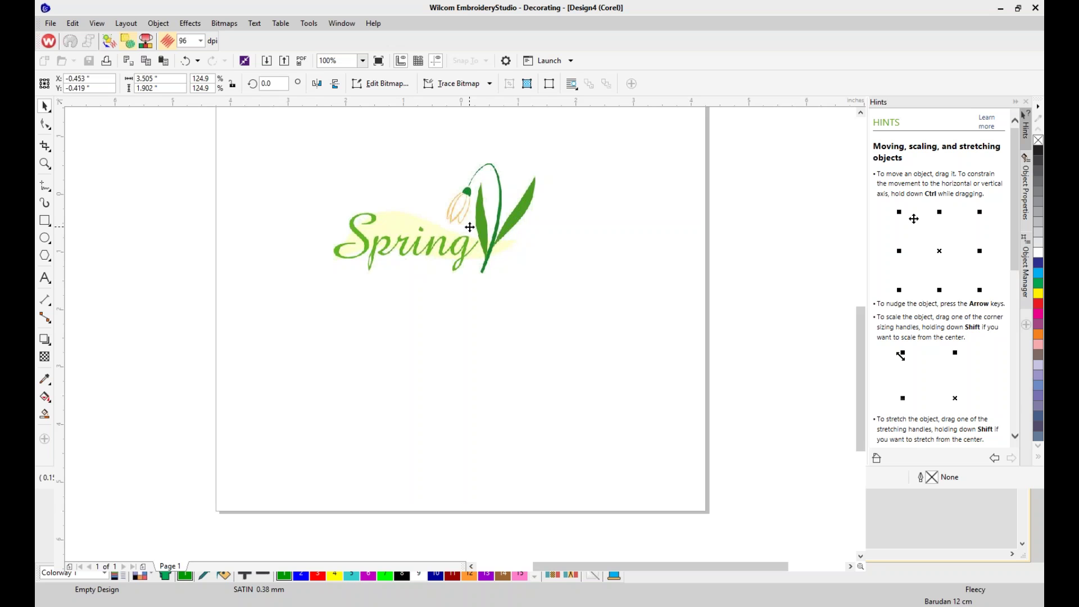
Make a first crop of the Spring bitmap, lowering the top edge of the crop area
{"action": "left_click", "coordinate": [534, 240]}
{"action": "left_click", "coordinate": [45, 146]}
{"action": "left_click_drag", "start_coordinate": [320, 170], "coordinate": [440, 269]}
{"action": "left_click_drag", "start_coordinate": [379, 171], "coordinate": [380, 212]}
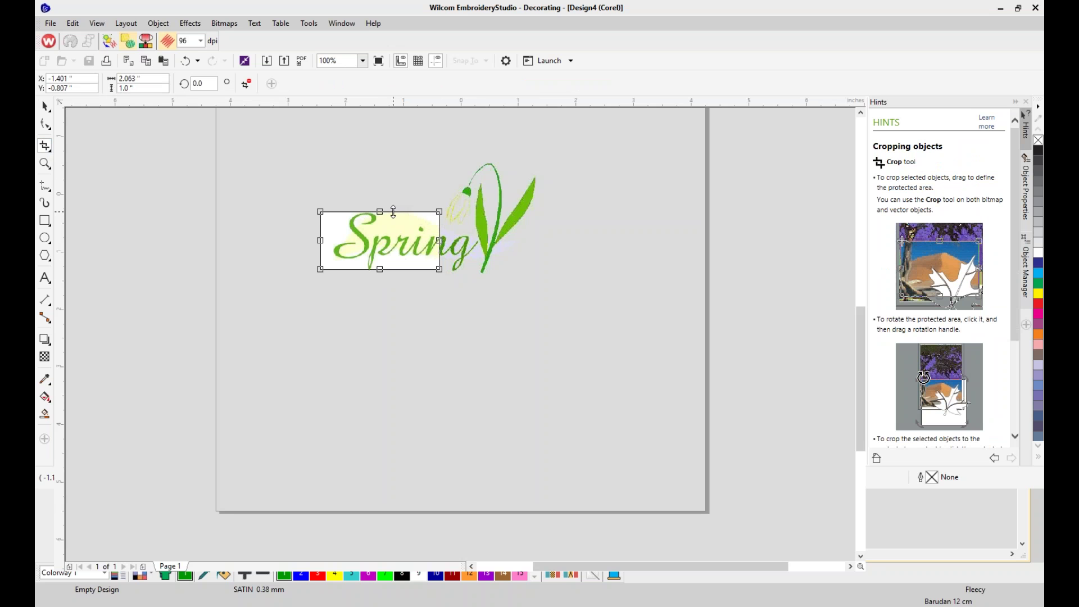
{"action": "left_click_drag", "start_coordinate": [439, 240], "coordinate": [445, 241]}
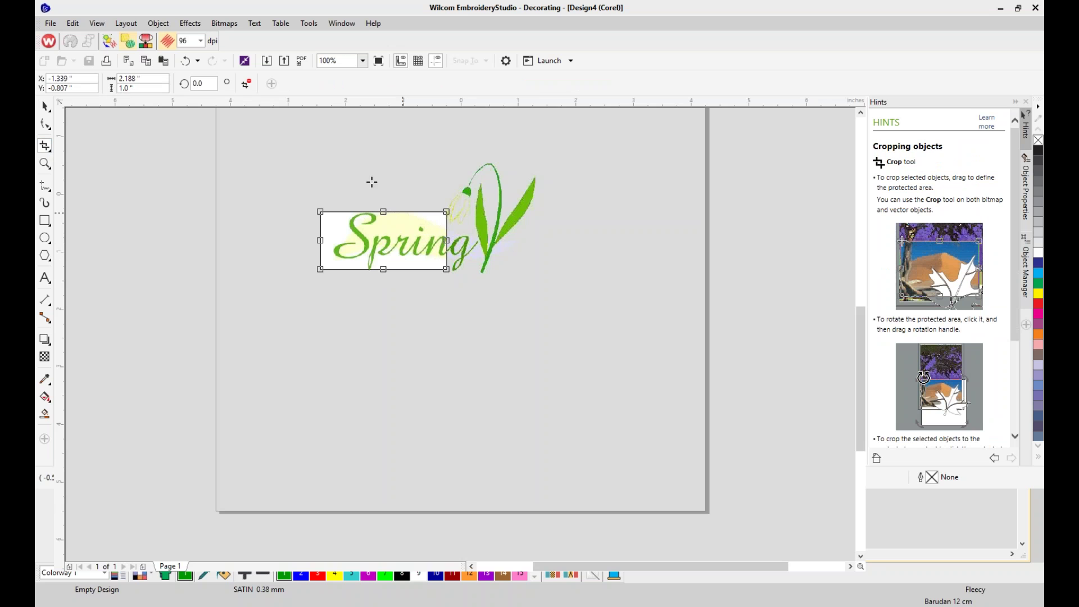
{"action": "key", "text": "Return"}
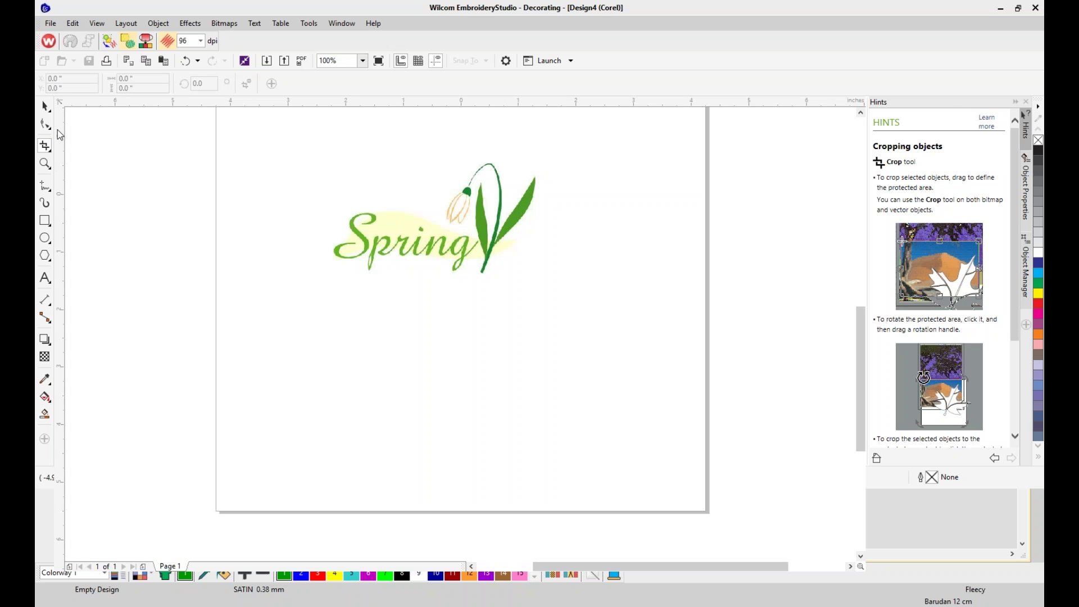
Crop again around the snowdrop flower, leaving a 1.638 × 1.902 in bitmap, and reselect it
{"action": "left_click_drag", "start_coordinate": [560, 153], "coordinate": [440, 285]}
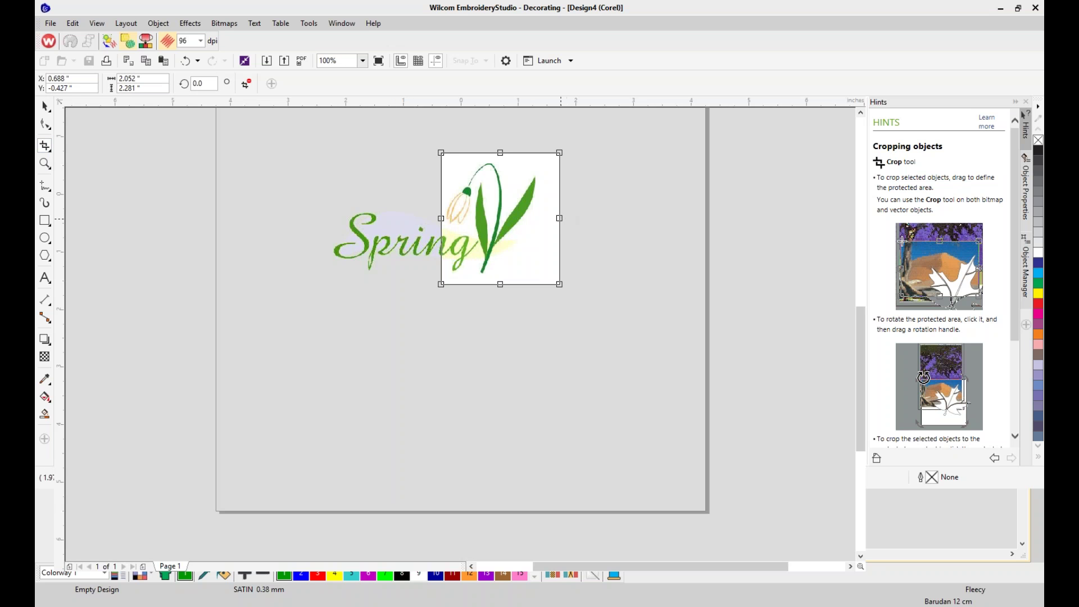
{"action": "left_click_drag", "start_coordinate": [559, 218], "coordinate": [541, 221]}
{"action": "key", "text": "Return"}
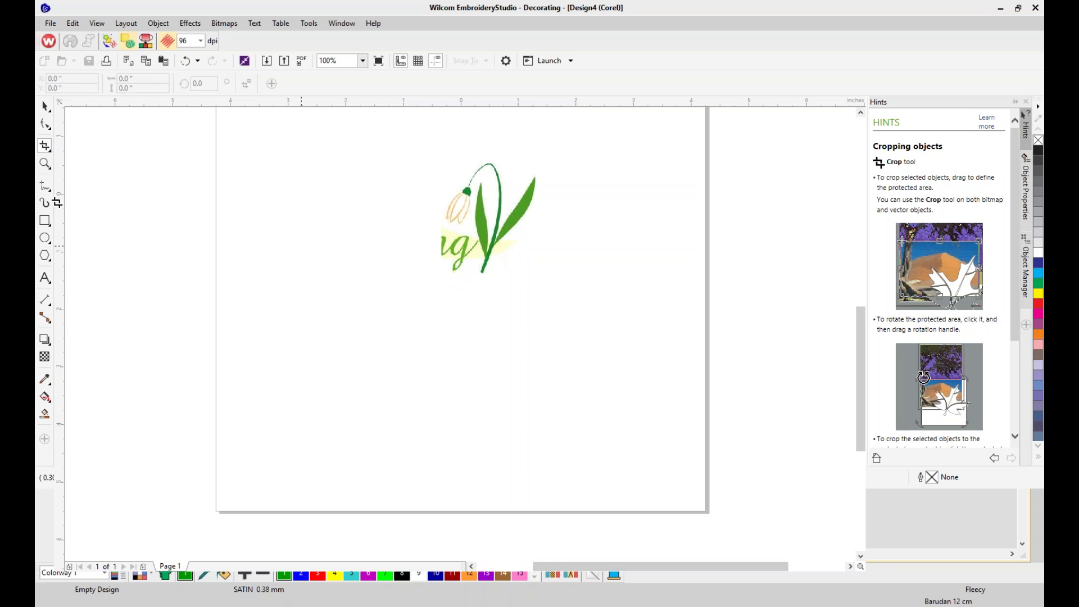
{"action": "left_click", "coordinate": [45, 106]}
{"action": "left_click", "coordinate": [467, 256]}
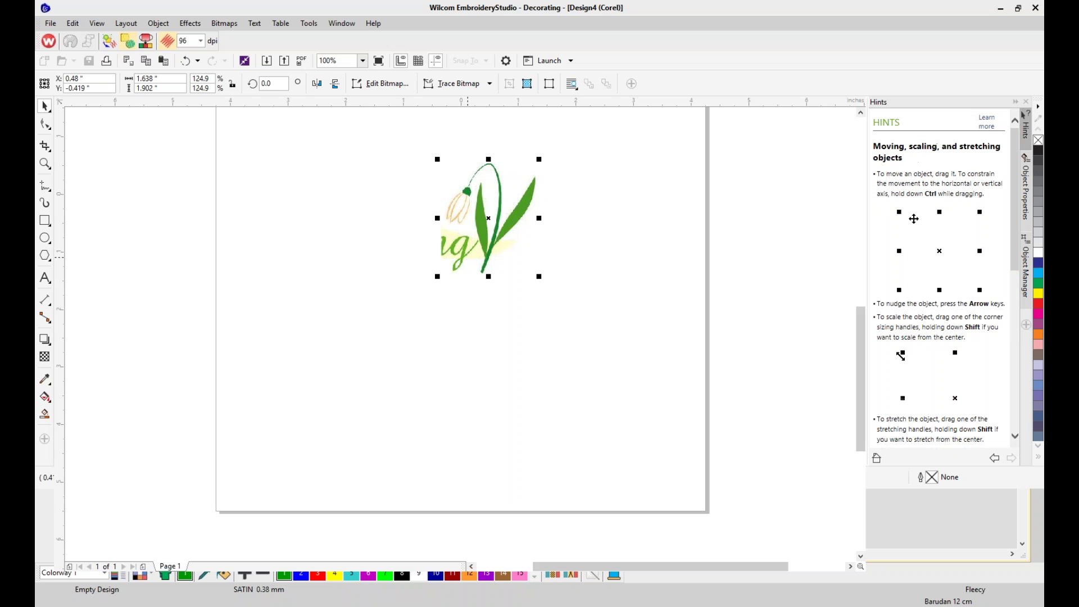
Convert the cropped snowdrop to embroidery, hide the artwork backdrop, and show the Color-Object List
{"action": "left_click", "coordinate": [110, 41]}
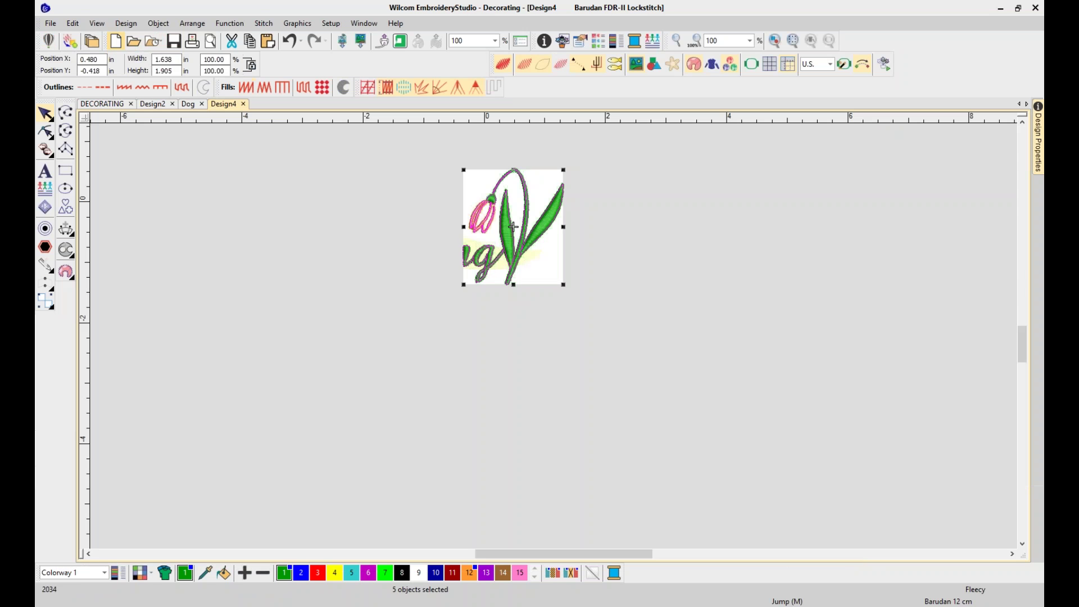
{"action": "left_click", "coordinate": [635, 68]}
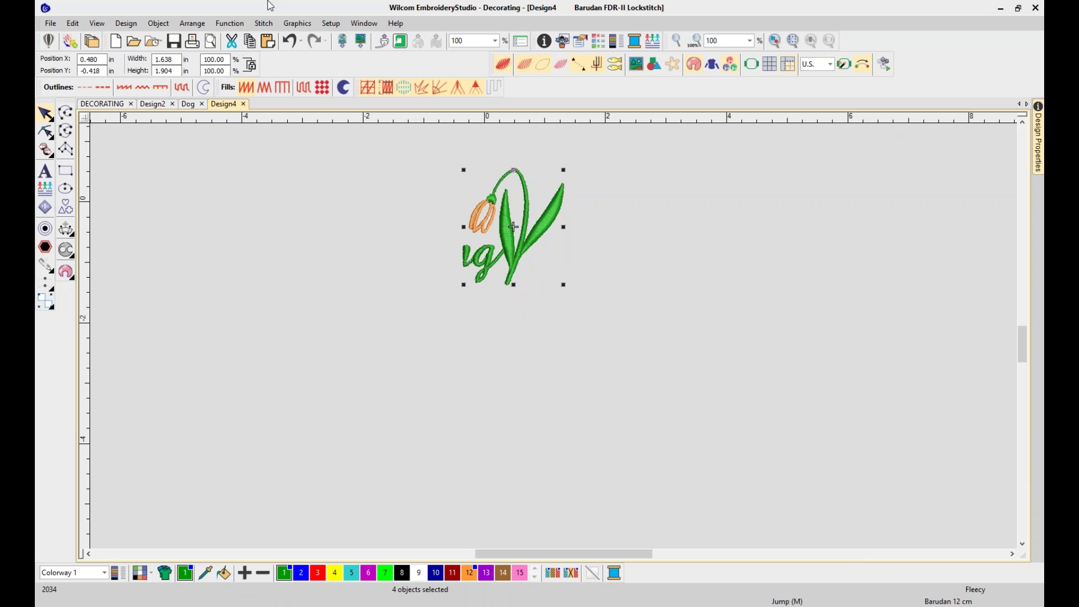
{"action": "left_click", "coordinate": [331, 25]}
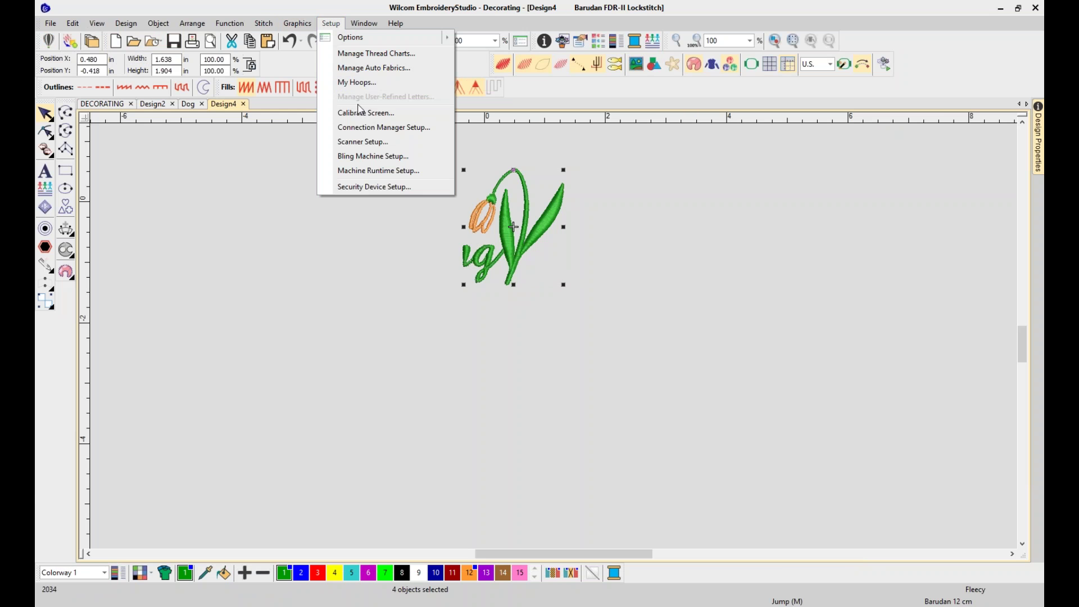
{"action": "left_click", "coordinate": [331, 23]}
{"action": "left_click", "coordinate": [312, 28]}
{"action": "mouse_move", "coordinate": [362, 23]}
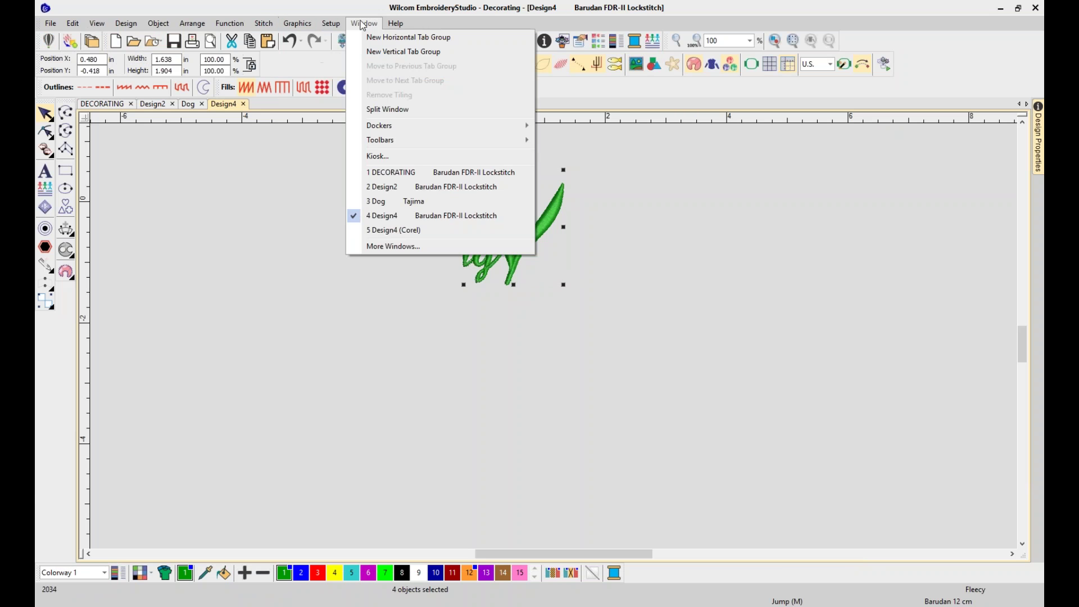
{"action": "mouse_move", "coordinate": [391, 124]}
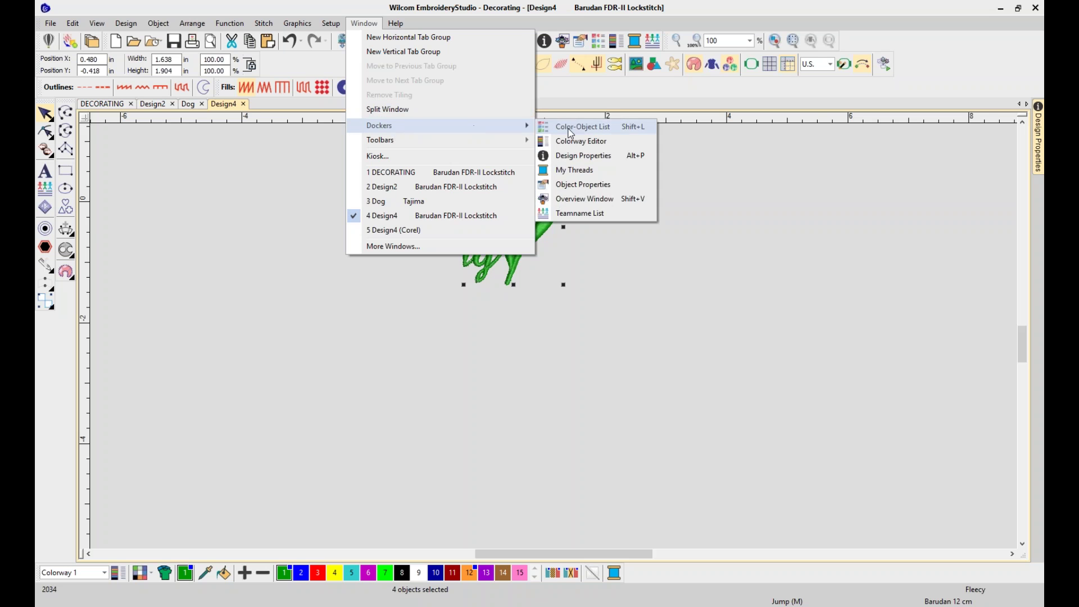
{"action": "left_click", "coordinate": [567, 126]}
Delete object 4, the leftover g lettering, from the Color-Object List, then close it
{"action": "left_click", "coordinate": [869, 237]}
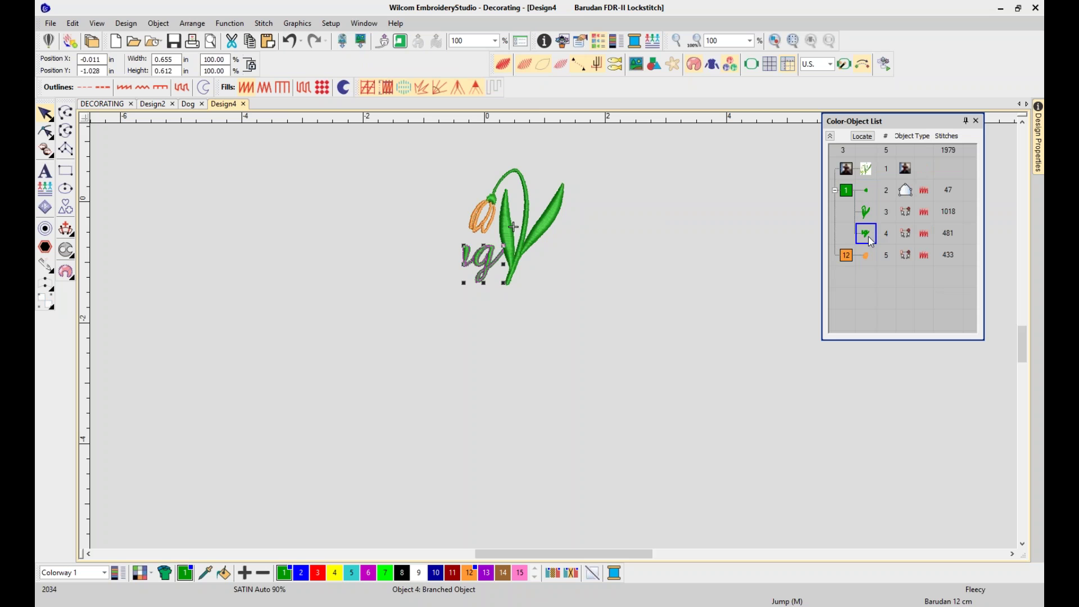
{"action": "key", "text": "Delete"}
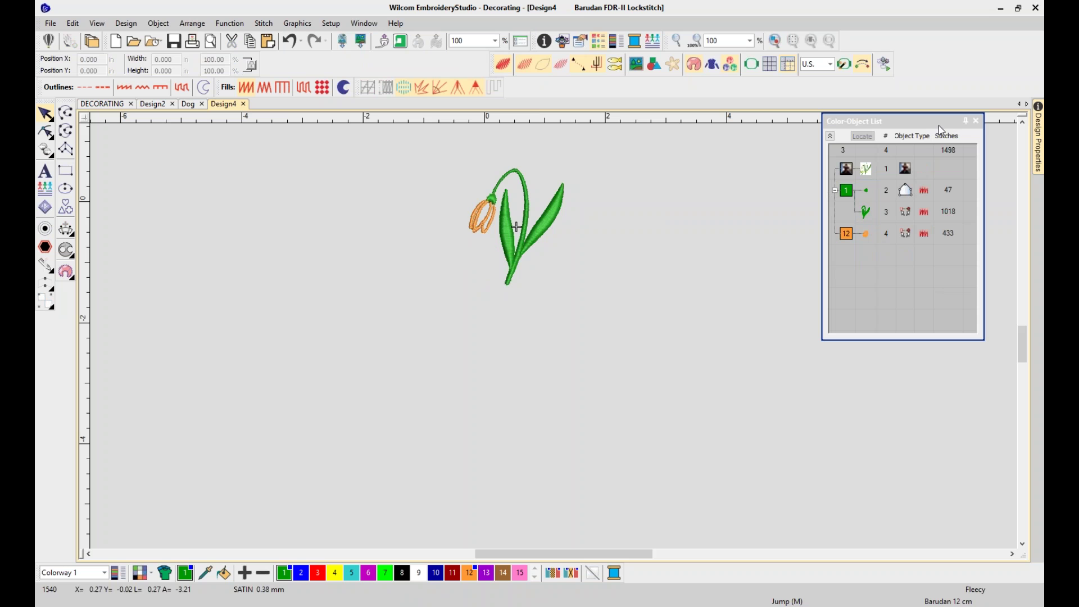
{"action": "left_click", "coordinate": [905, 124]}
{"action": "left_click_drag", "start_coordinate": [905, 125], "coordinate": [884, 163]}
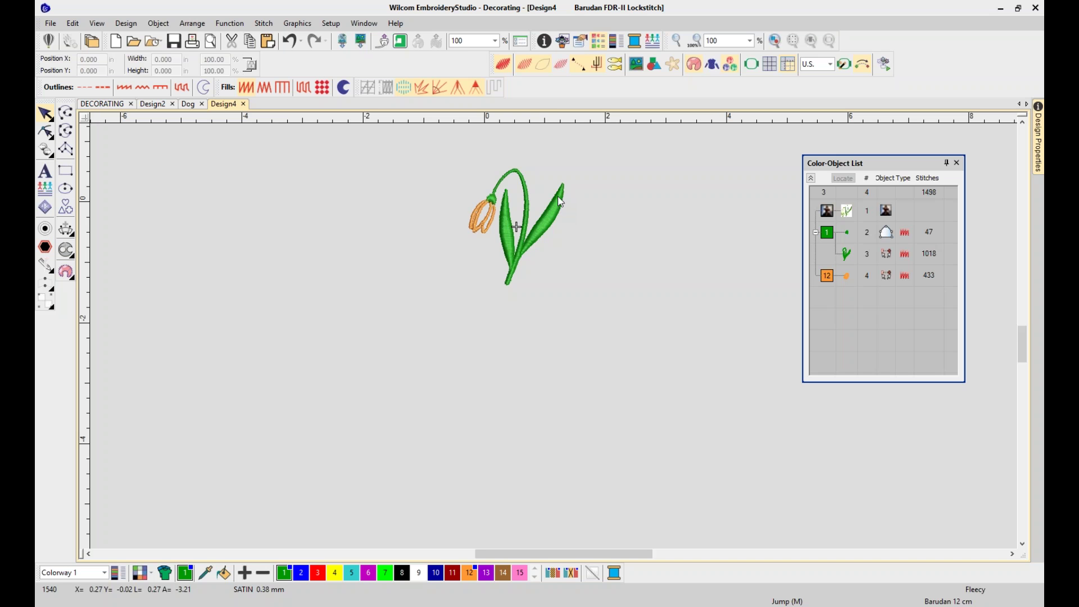
{"action": "left_click", "coordinate": [957, 163]}
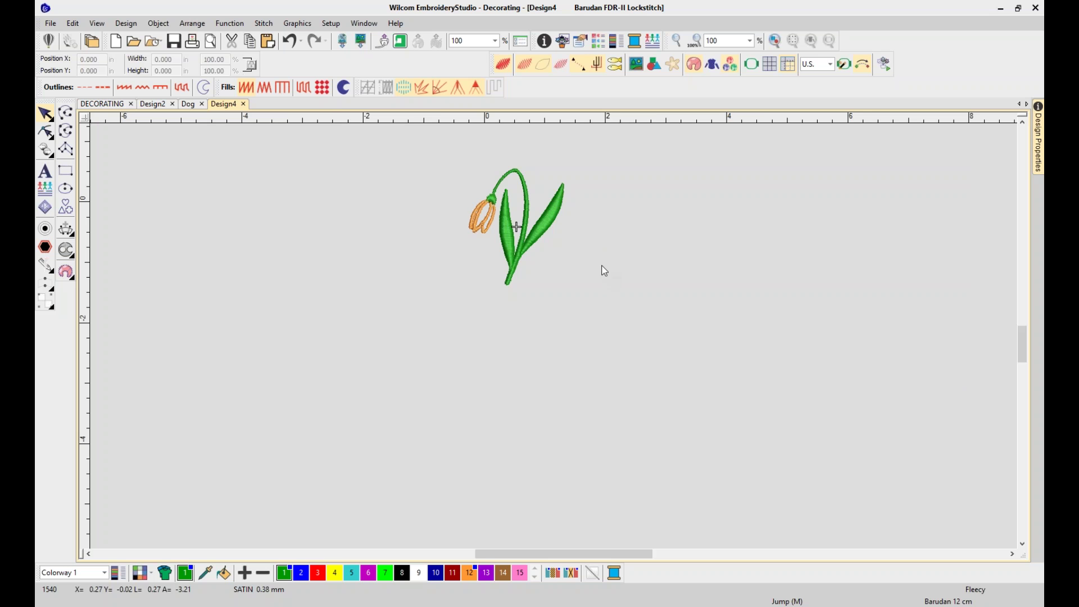
Fit the flower in view and replay its stitching through all 1540 stitches, skipping ahead and speeding up
{"action": "key", "text": "0"}
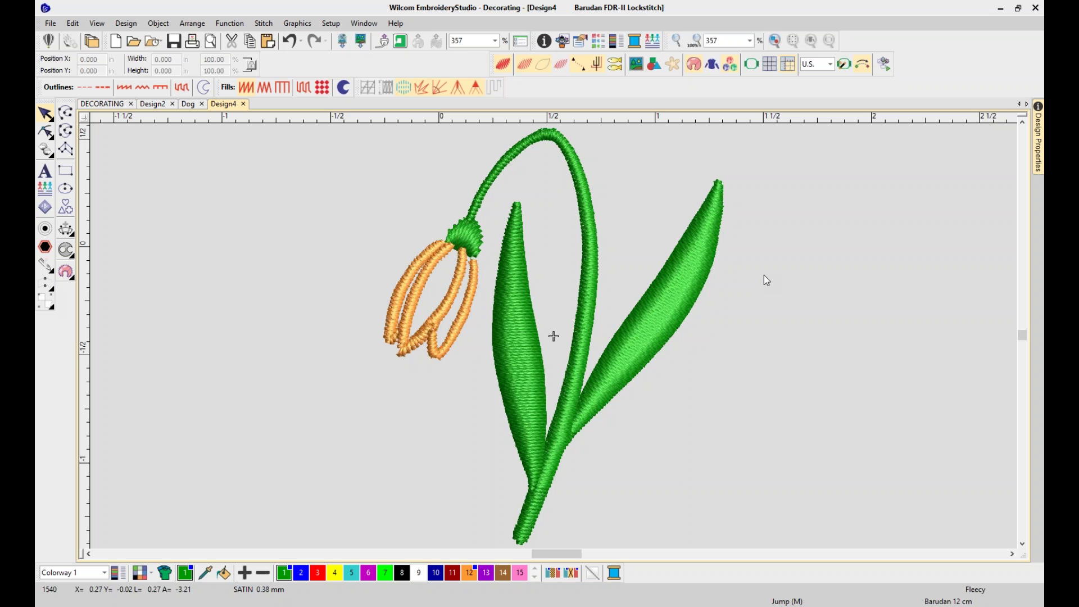
{"action": "key", "text": "shift+r"}
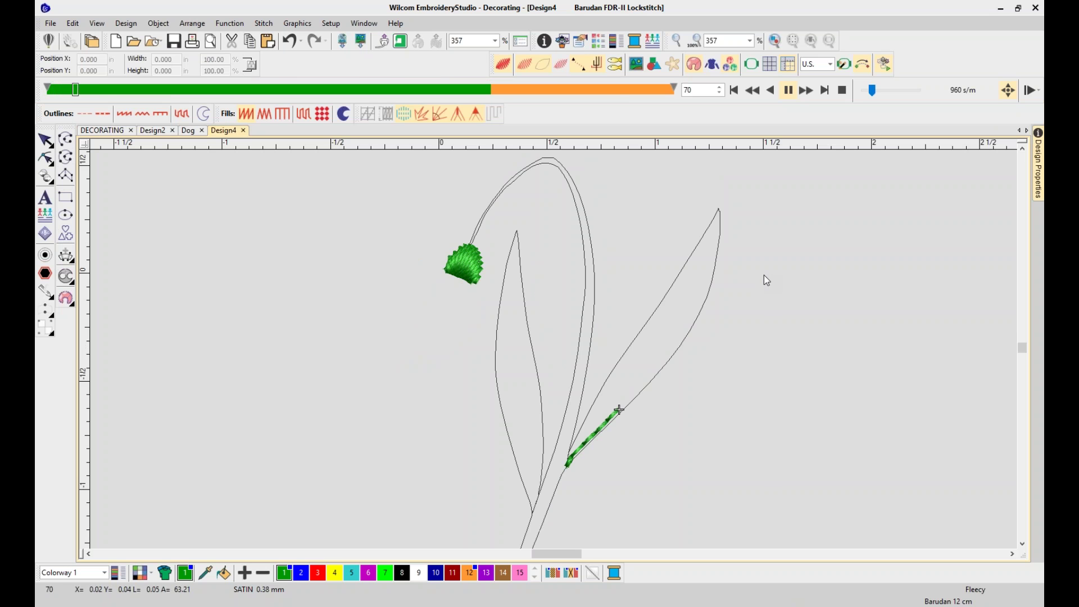
{"action": "mouse_move", "coordinate": [91, 91]}
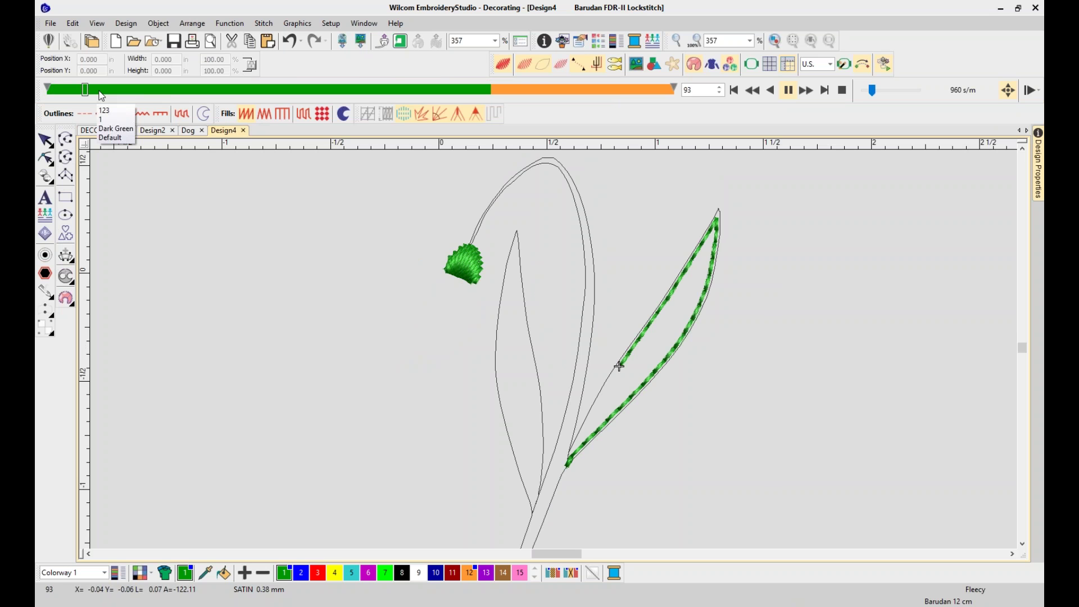
{"action": "left_click_drag", "start_coordinate": [102, 91], "coordinate": [210, 90]}
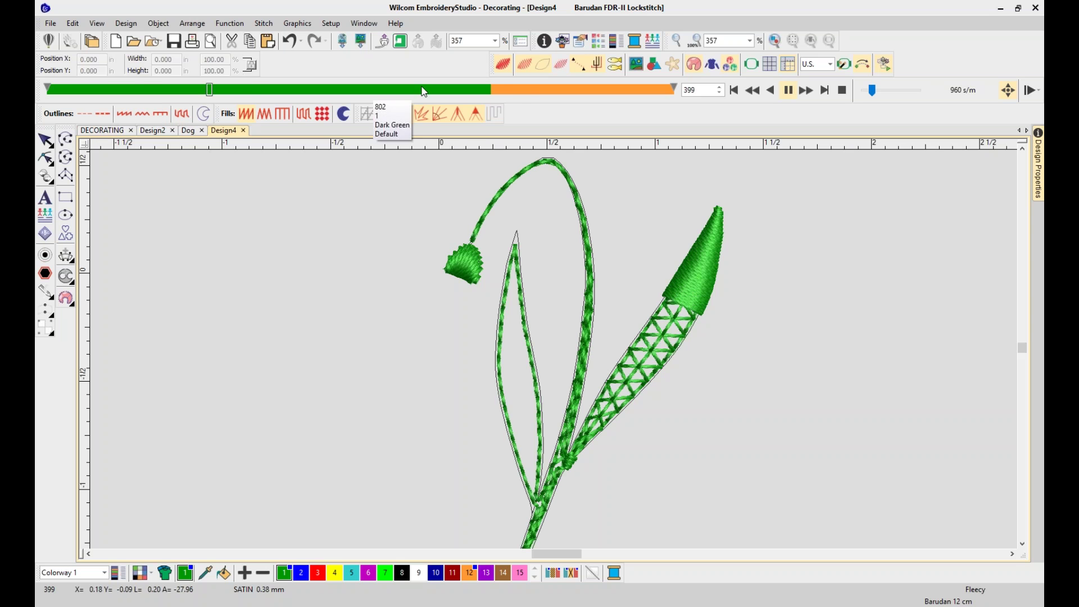
{"action": "left_click", "coordinate": [497, 90]}
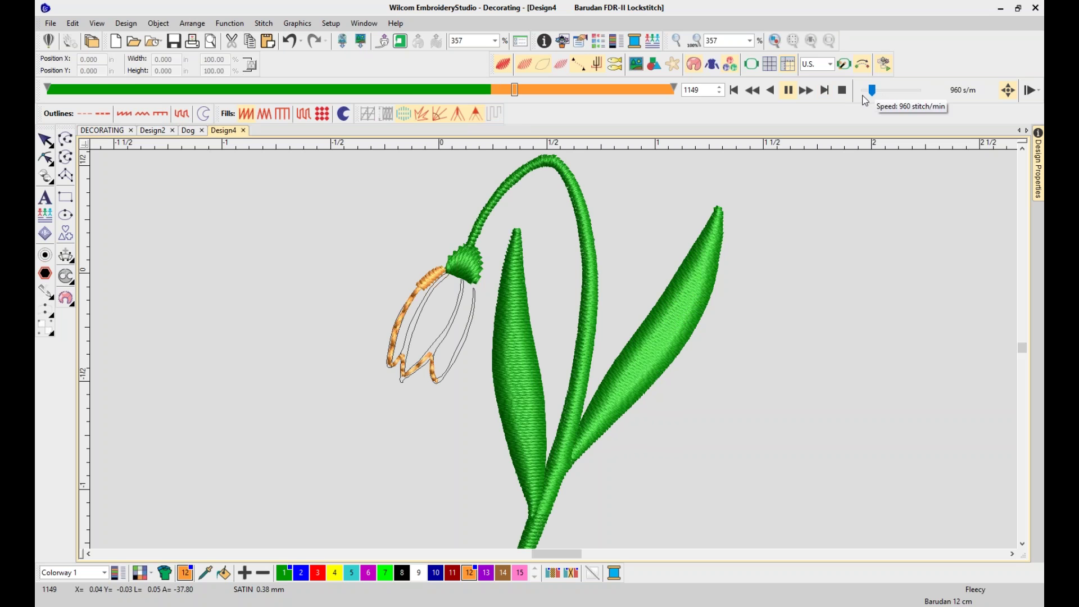
{"action": "mouse_move", "coordinate": [521, 90]}
{"action": "left_click_drag", "start_coordinate": [870, 90], "coordinate": [901, 95]}
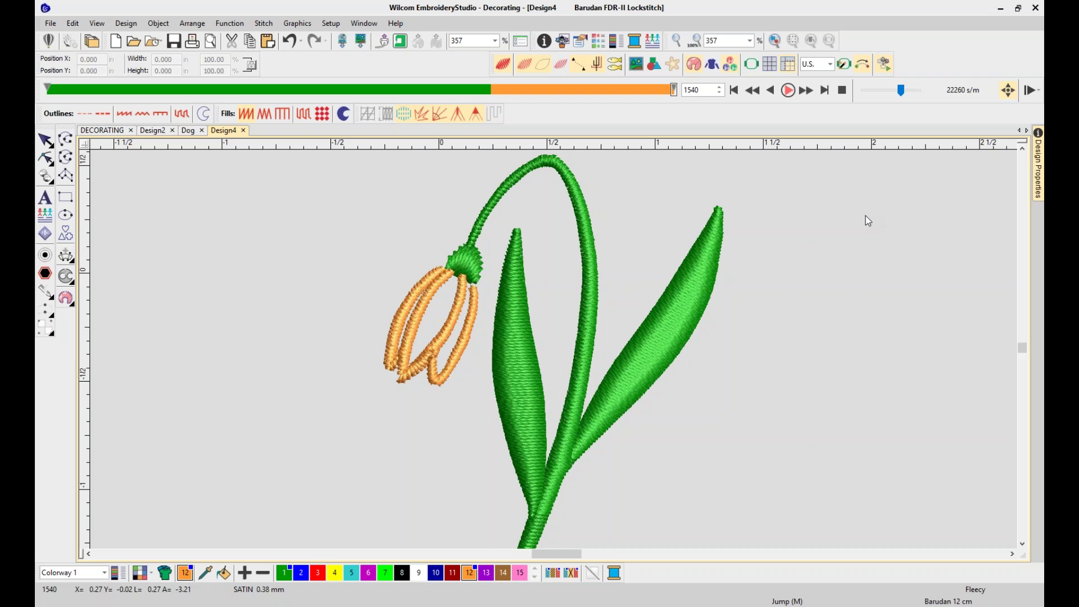
Zoom in on the flower head, play and pause the stitch sequence, then close the player
{"action": "key", "text": "Escape"}
{"action": "key", "text": "b"}
{"action": "left_click_drag", "start_coordinate": [352, 212], "coordinate": [493, 366]}
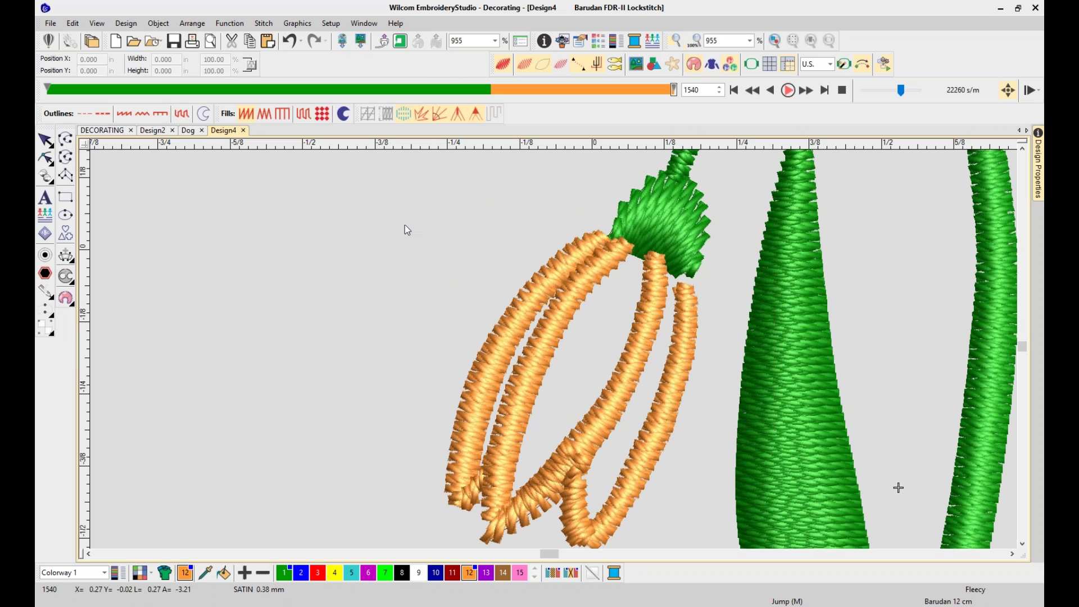
{"action": "left_click", "coordinate": [788, 91]}
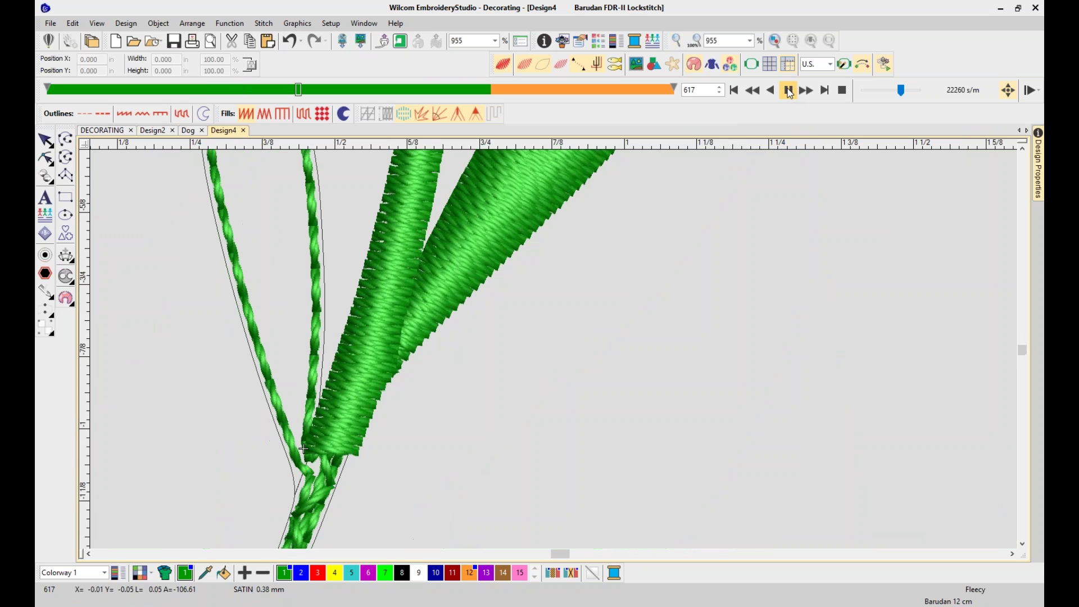
{"action": "left_click", "coordinate": [788, 91]}
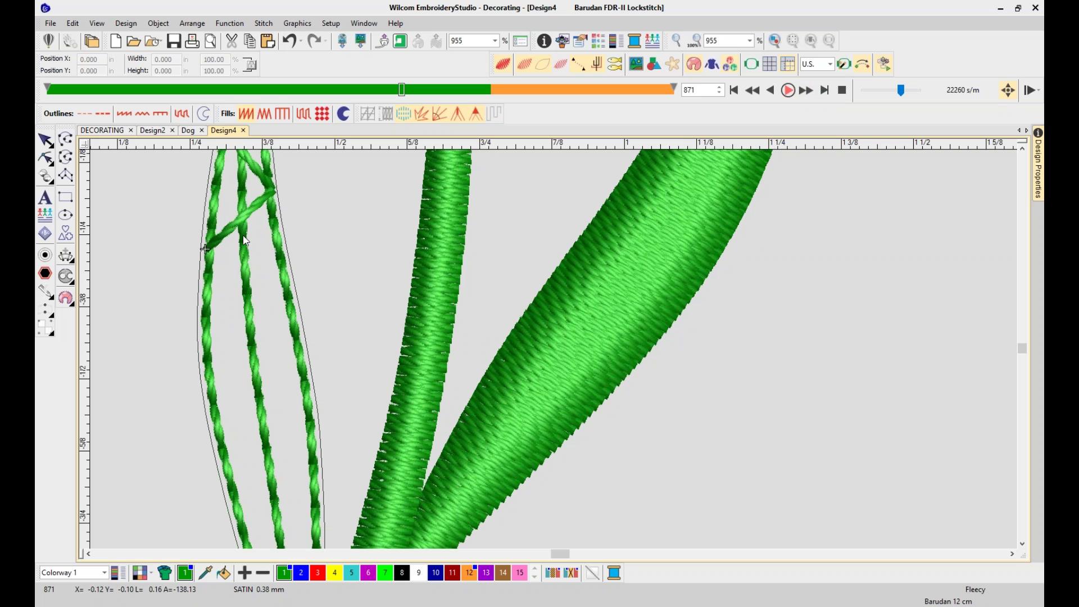
{"action": "left_click", "coordinate": [788, 93]}
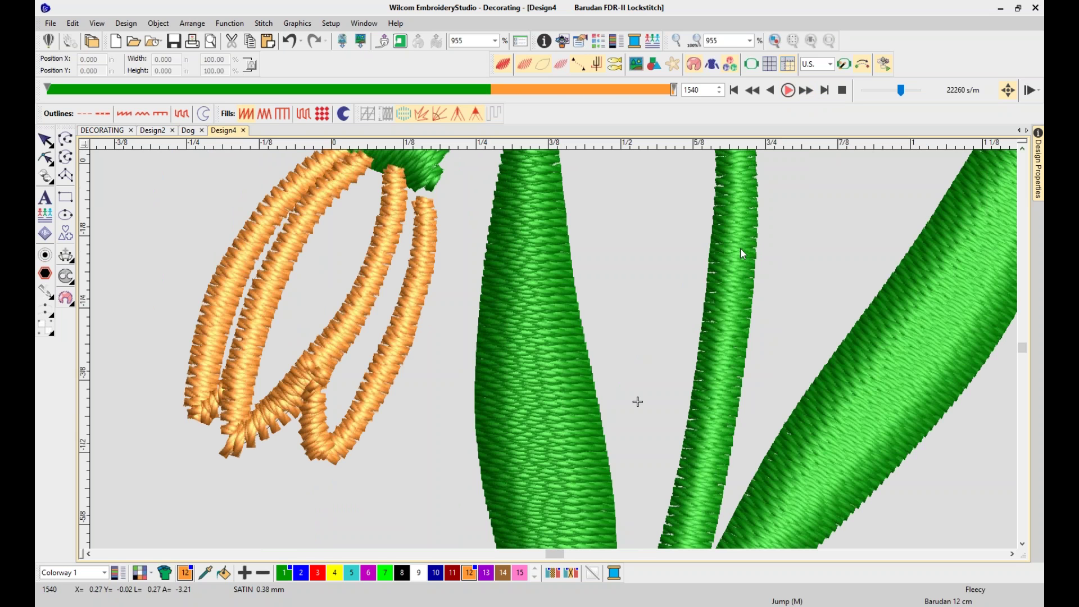
{"action": "key", "text": "0"}
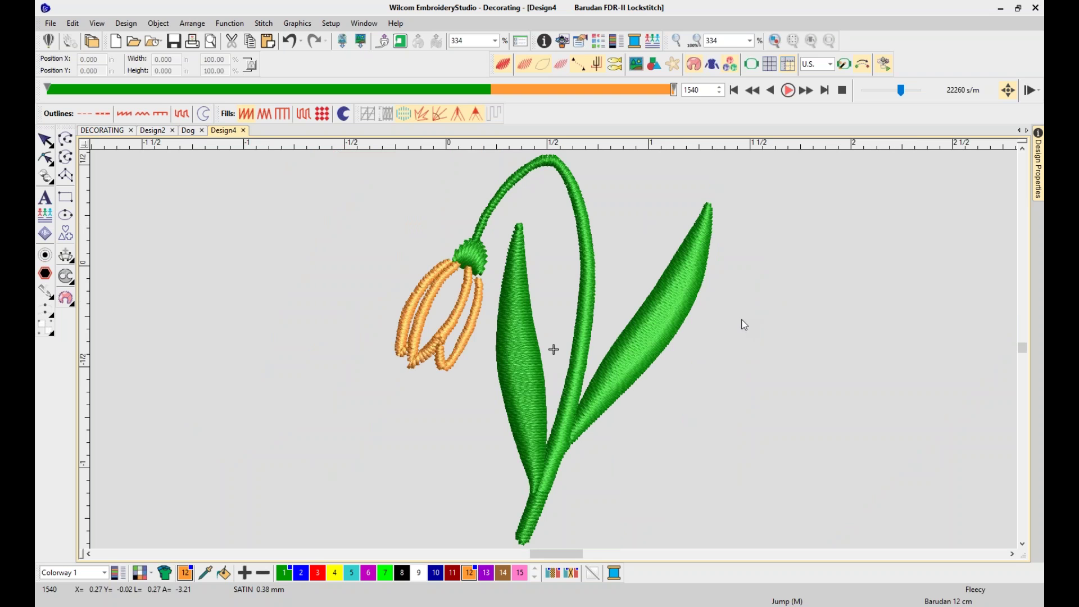
{"action": "key", "text": "Escape"}
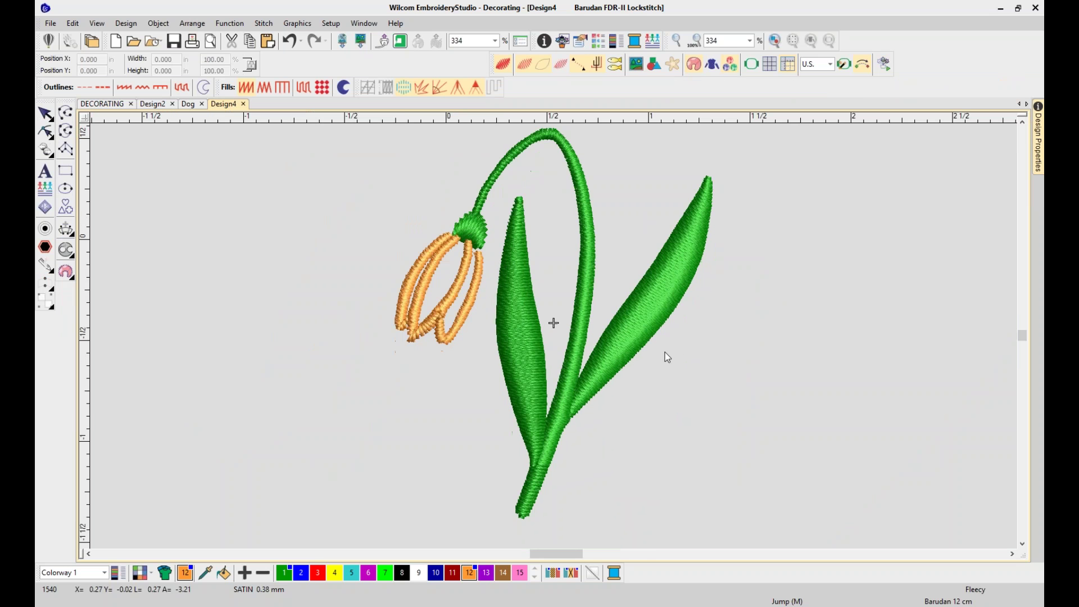
At 1:1 view, select all three flower objects and move them up and left
{"action": "key", "text": "1"}
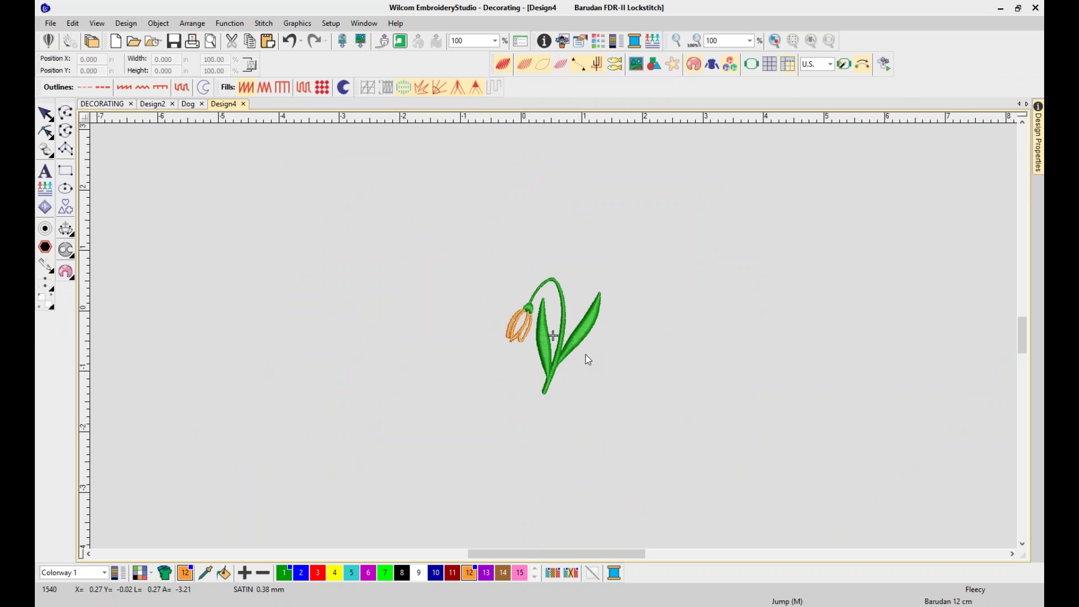
{"action": "left_click_drag", "start_coordinate": [455, 256], "coordinate": [652, 400]}
{"action": "left_click_drag", "start_coordinate": [579, 341], "coordinate": [544, 252]}
{"action": "left_click", "coordinate": [718, 307]}
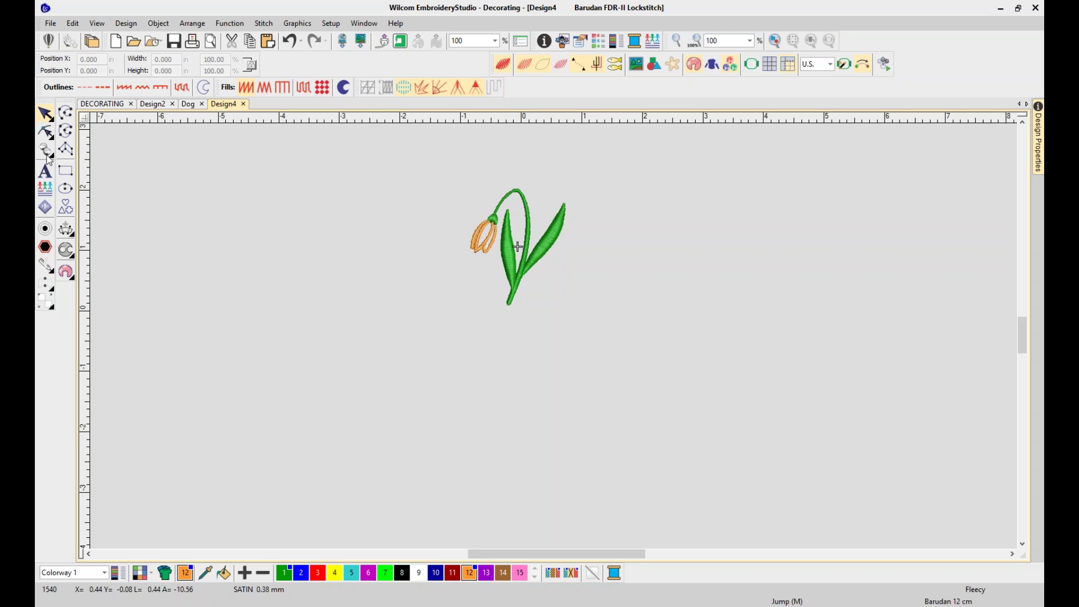
Create orange Adelle lettering reading 'Spring Time' and drag it just beneath the snowdrop
{"action": "left_click", "coordinate": [46, 171]}
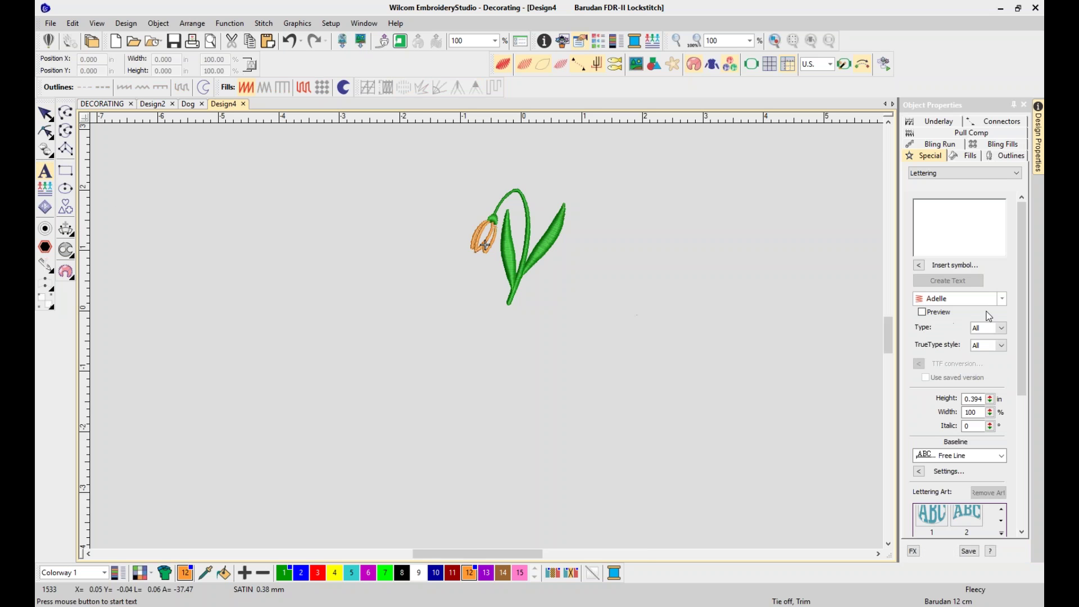
{"action": "left_click", "coordinate": [1002, 298]}
{"action": "scroll", "coordinate": [1003, 326], "scroll_direction": "down", "scroll_amount": 15}
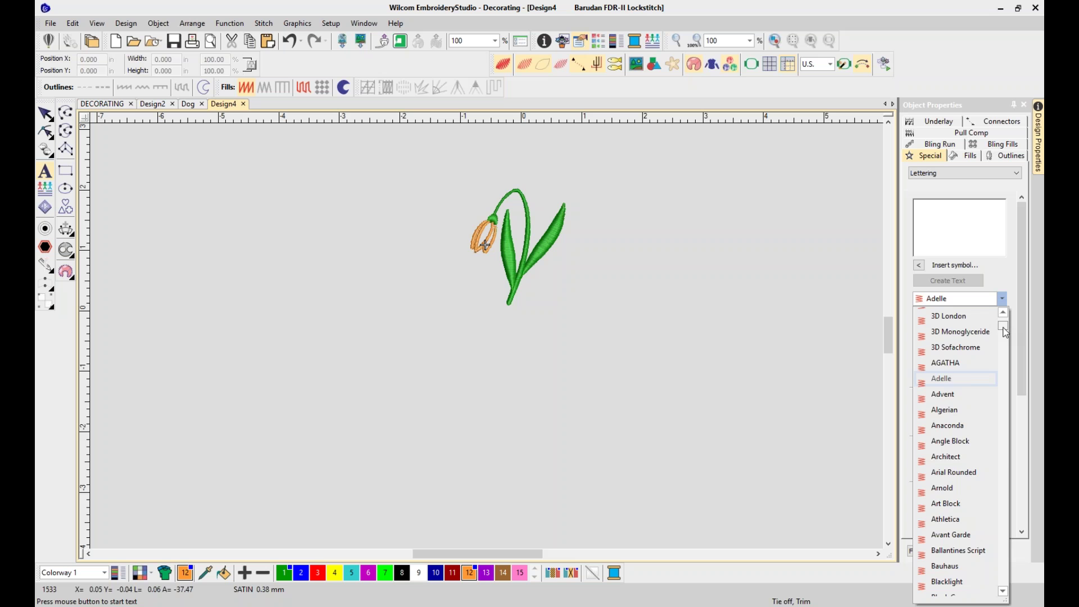
{"action": "scroll", "coordinate": [998, 341], "scroll_direction": "up", "scroll_amount": 15}
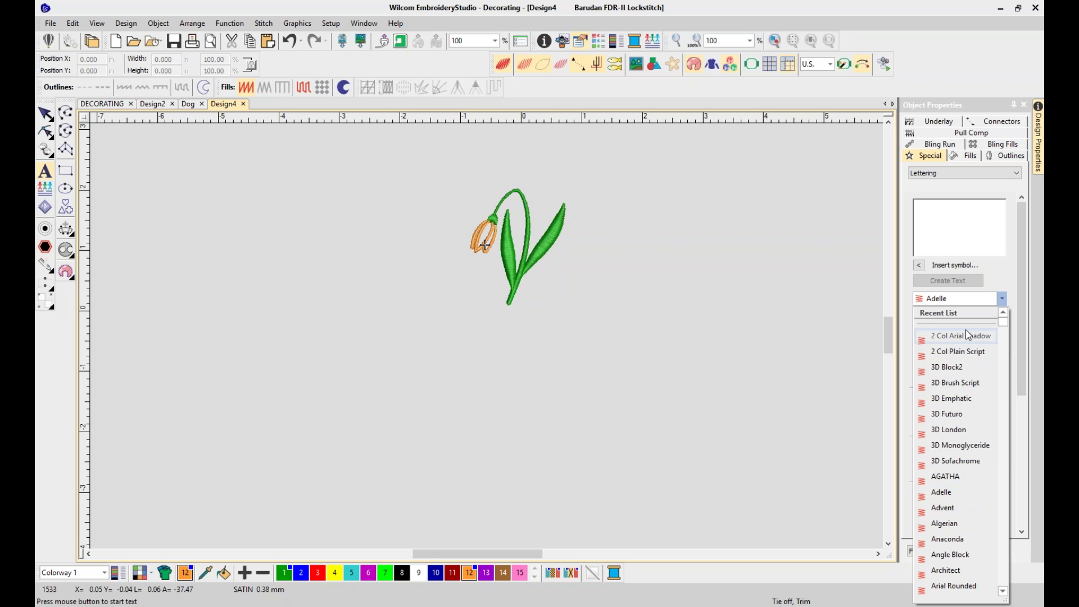
{"action": "left_click", "coordinate": [839, 318]}
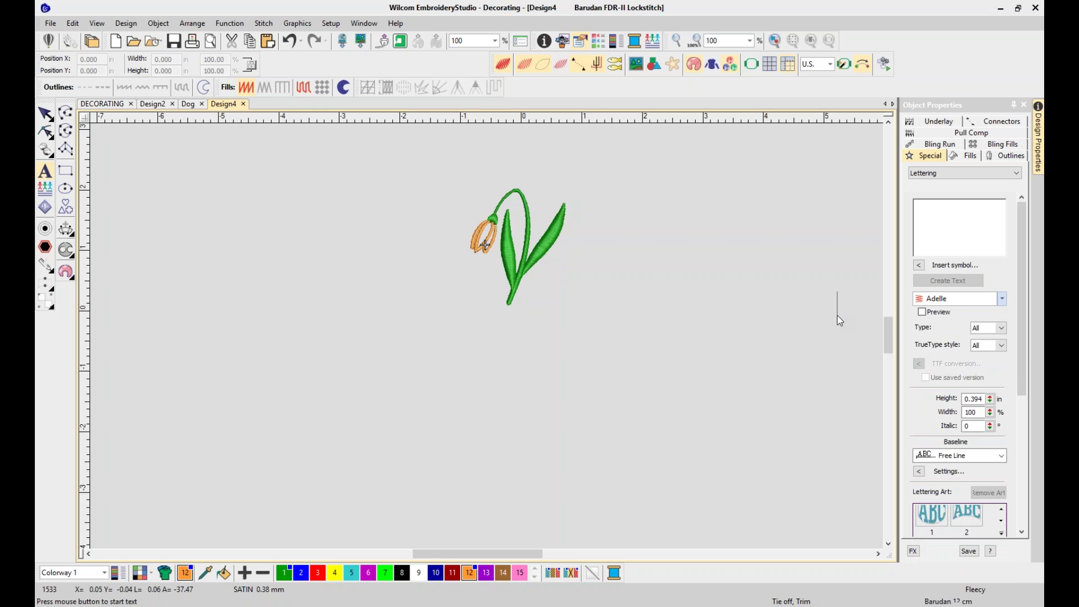
{"action": "left_click", "coordinate": [837, 315]}
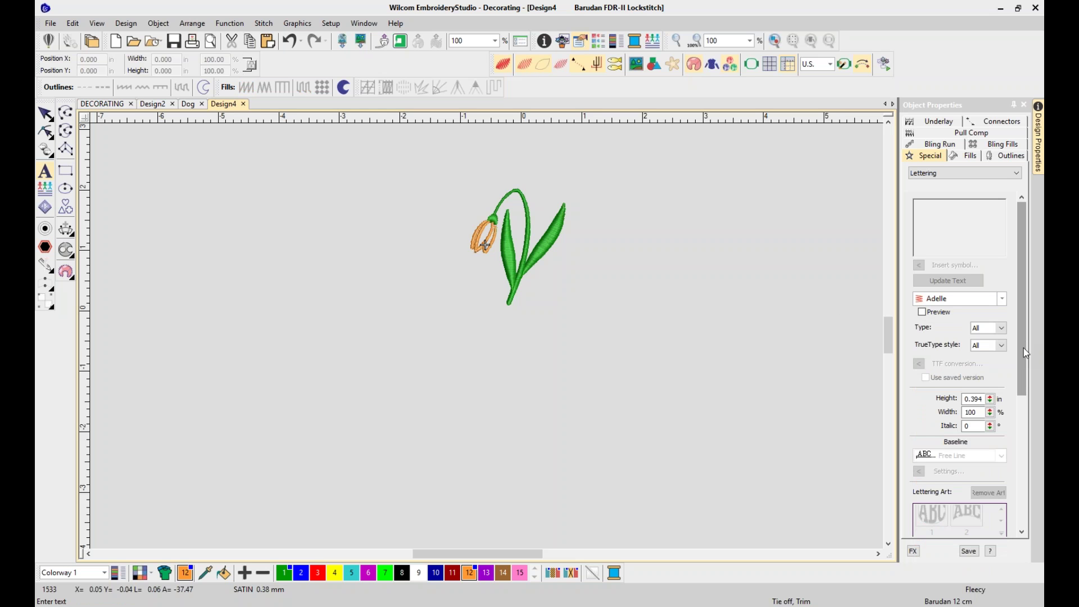
{"action": "left_click_drag", "start_coordinate": [1026, 336], "coordinate": [1018, 309]}
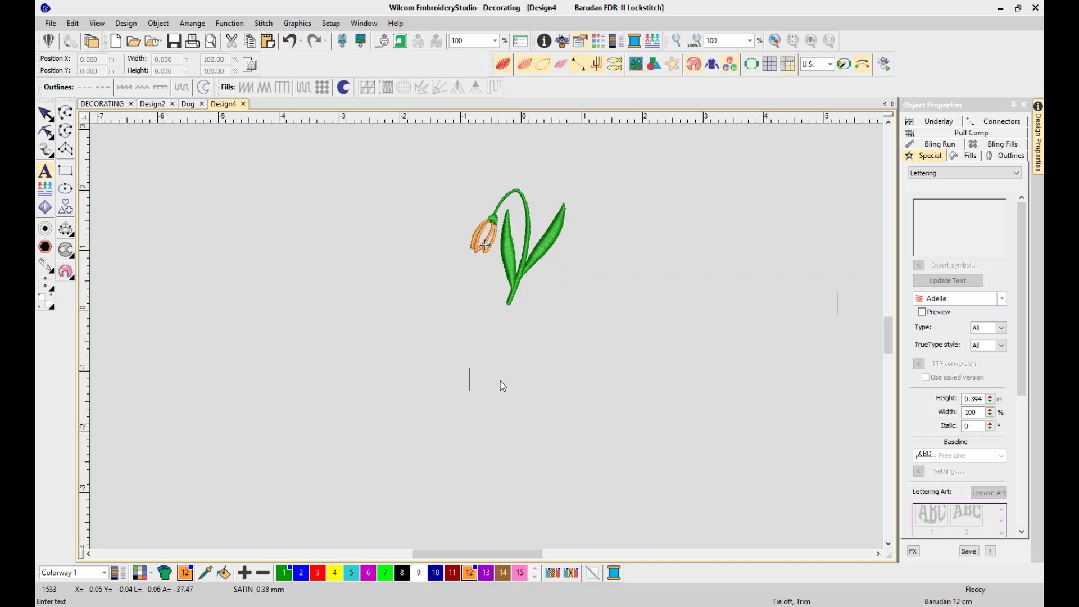
{"action": "type", "text": "pri"}
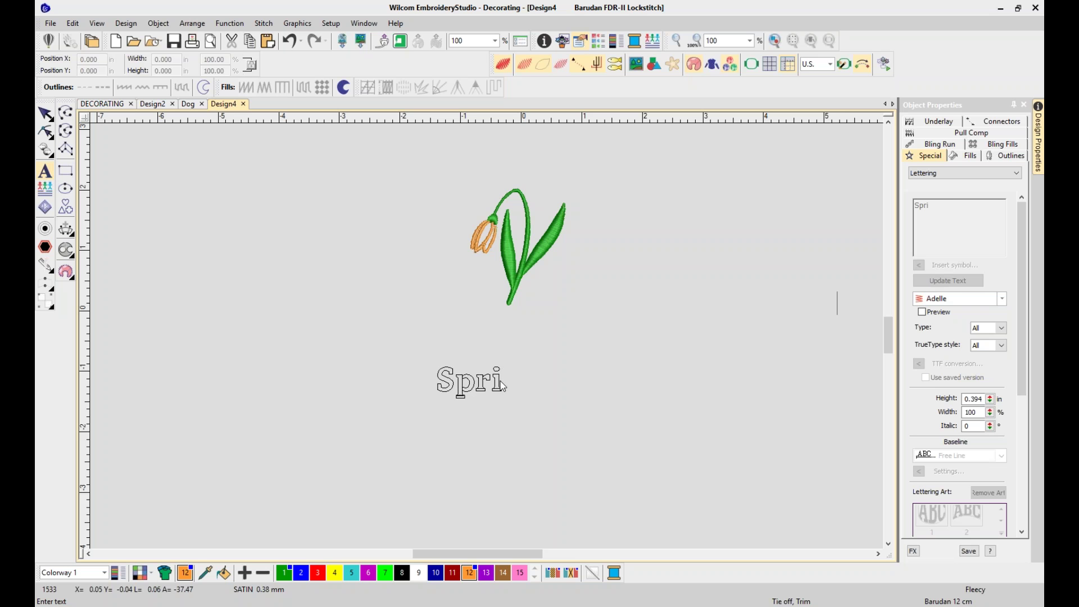
{"action": "type", "text": "ng Time"}
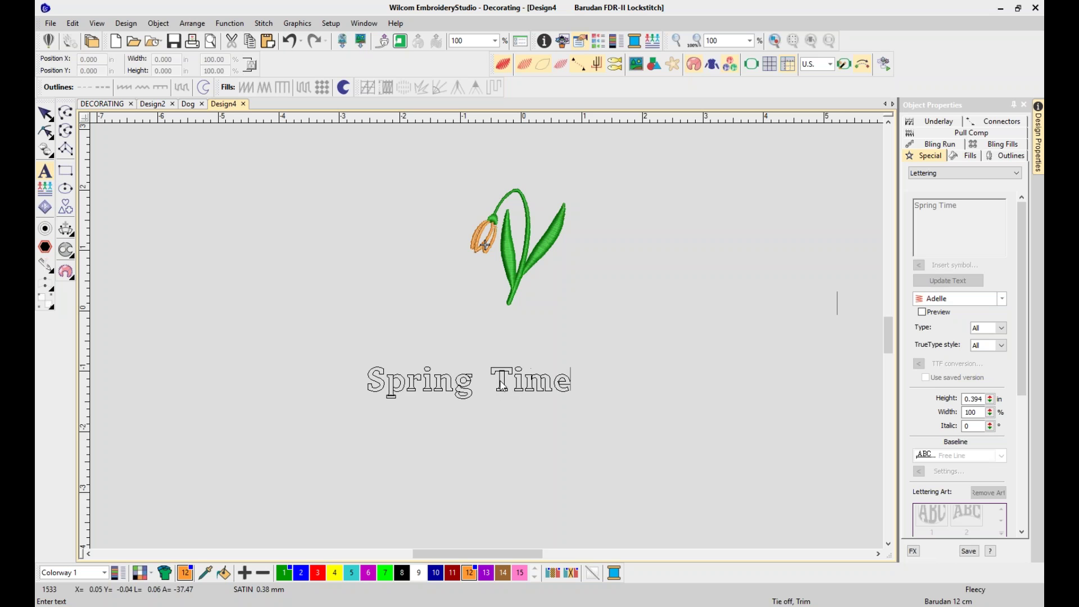
{"action": "left_click", "coordinate": [45, 114]}
{"action": "left_click_drag", "start_coordinate": [502, 395], "coordinate": [536, 322]}
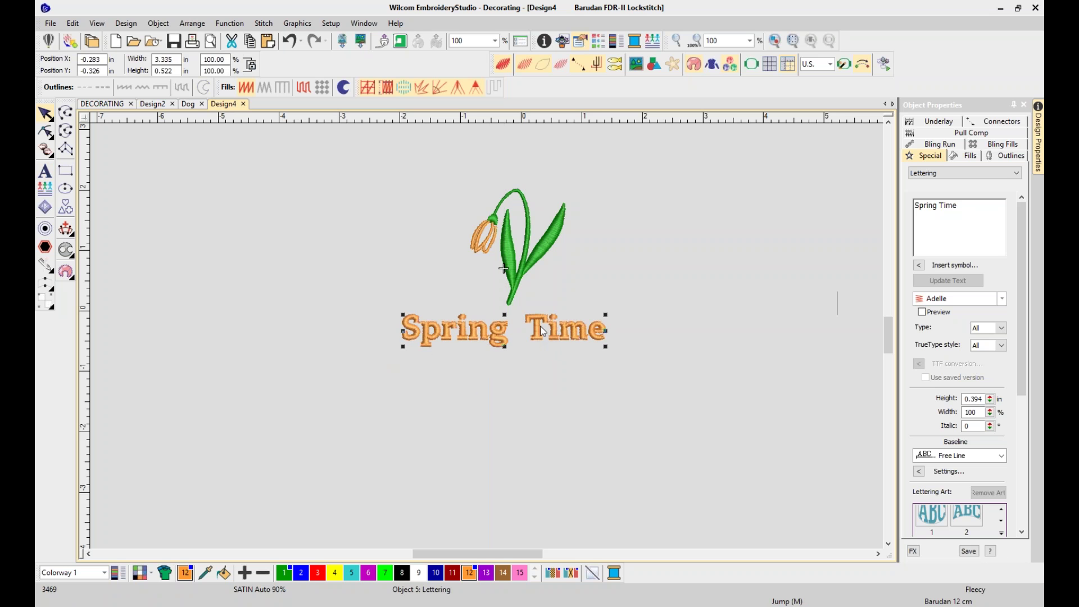
Turn on font preview and change the lettering font to Block2
{"action": "left_click", "coordinate": [976, 301]}
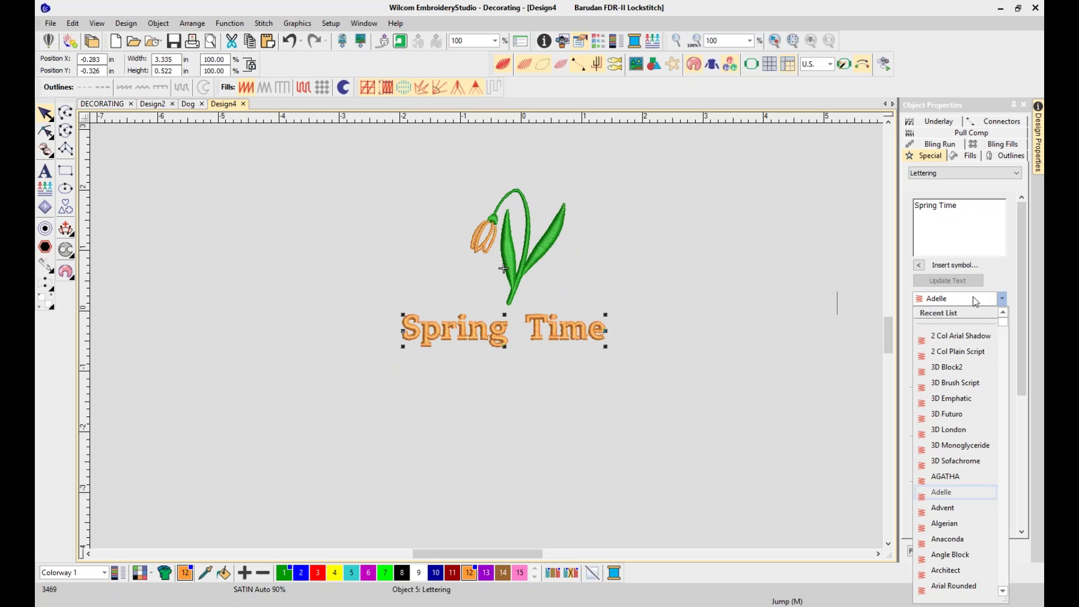
{"action": "left_click", "coordinate": [997, 274]}
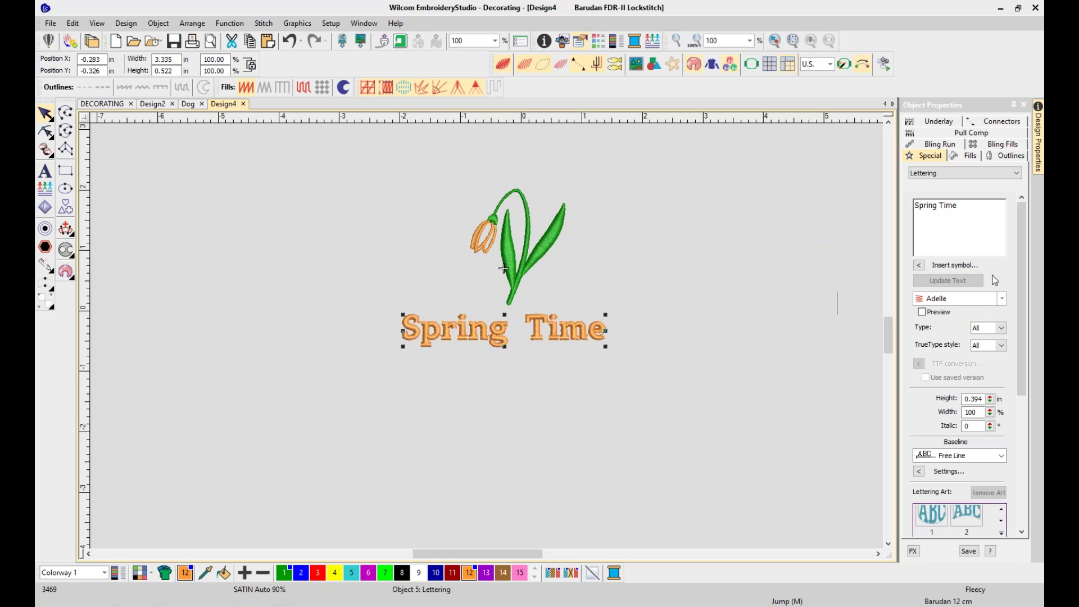
{"action": "left_click", "coordinate": [922, 312]}
{"action": "left_click", "coordinate": [981, 302]}
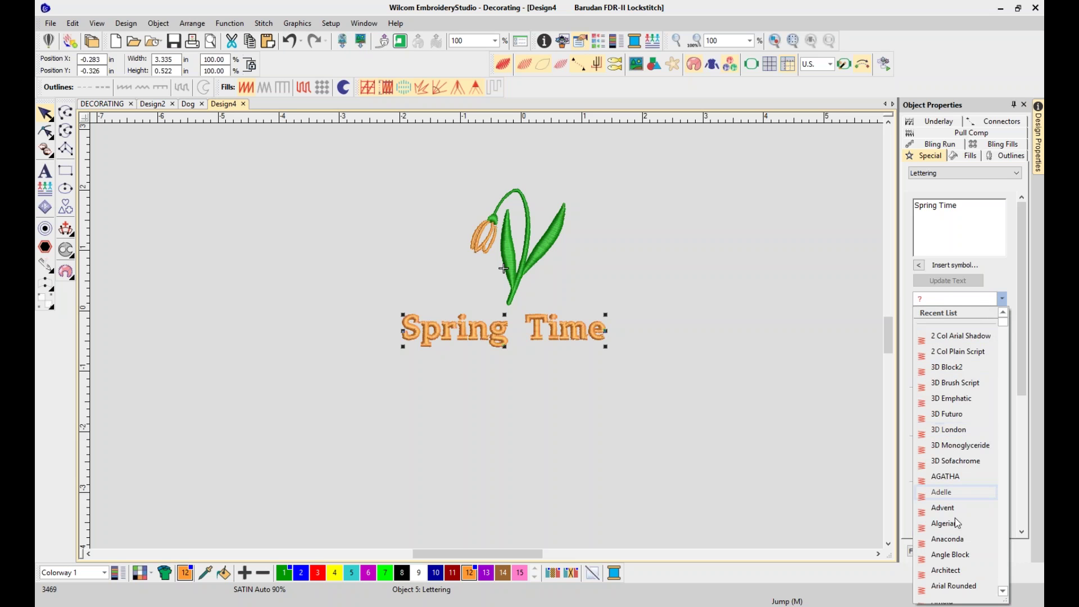
{"action": "scroll", "coordinate": [962, 542], "scroll_direction": "down", "scroll_amount": 4}
{"action": "scroll", "coordinate": [950, 444], "scroll_direction": "down", "scroll_amount": 2}
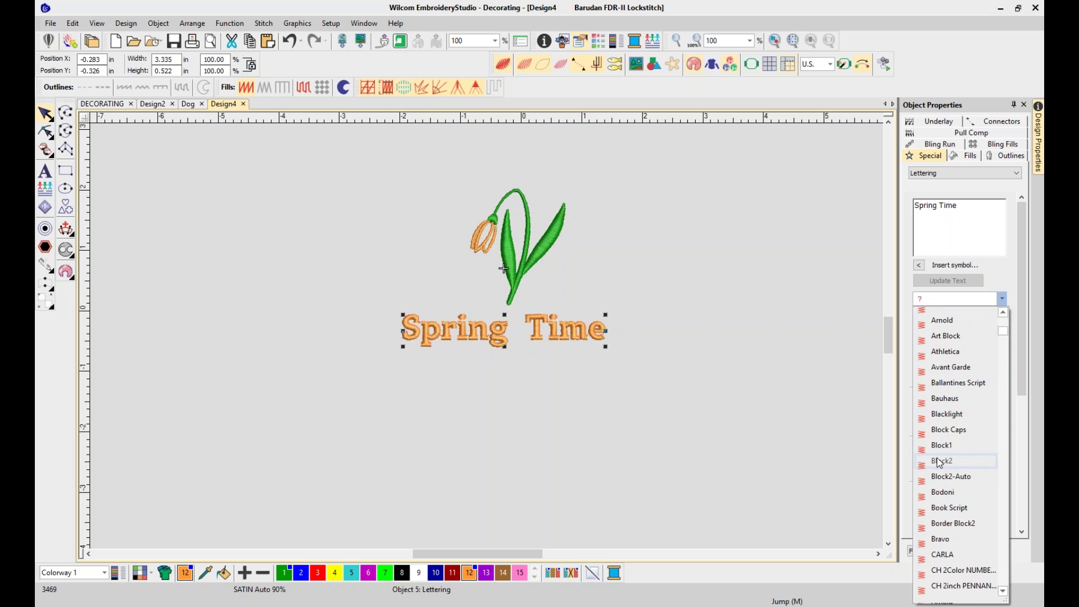
{"action": "left_click", "coordinate": [942, 461]}
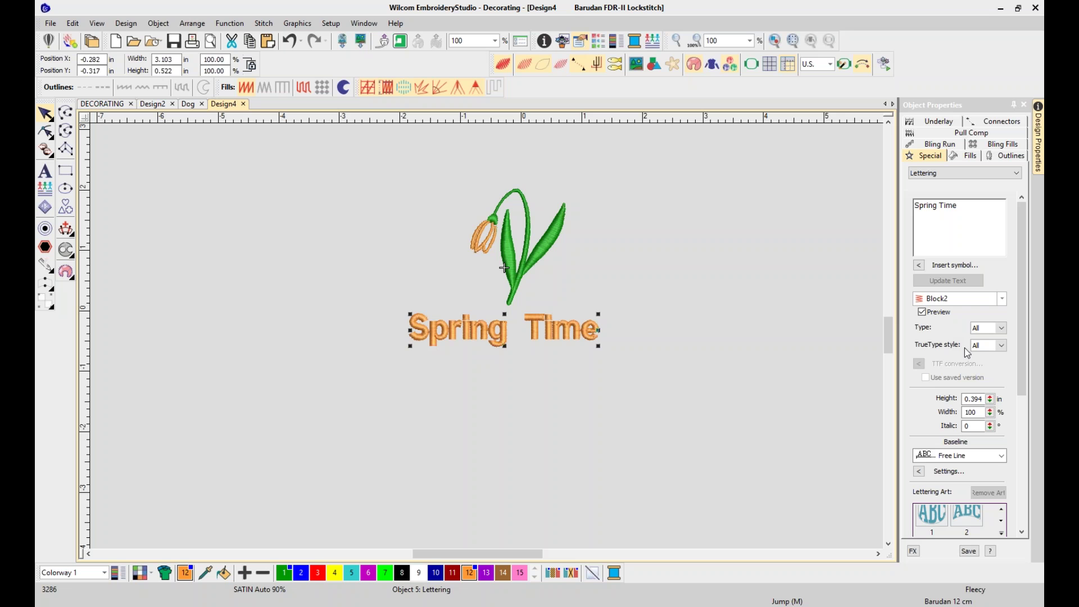
Widen the properties panel, set TrueType style to Serif, and browse the filtered fonts
{"action": "left_click_drag", "start_coordinate": [894, 368], "coordinate": [828, 368]}
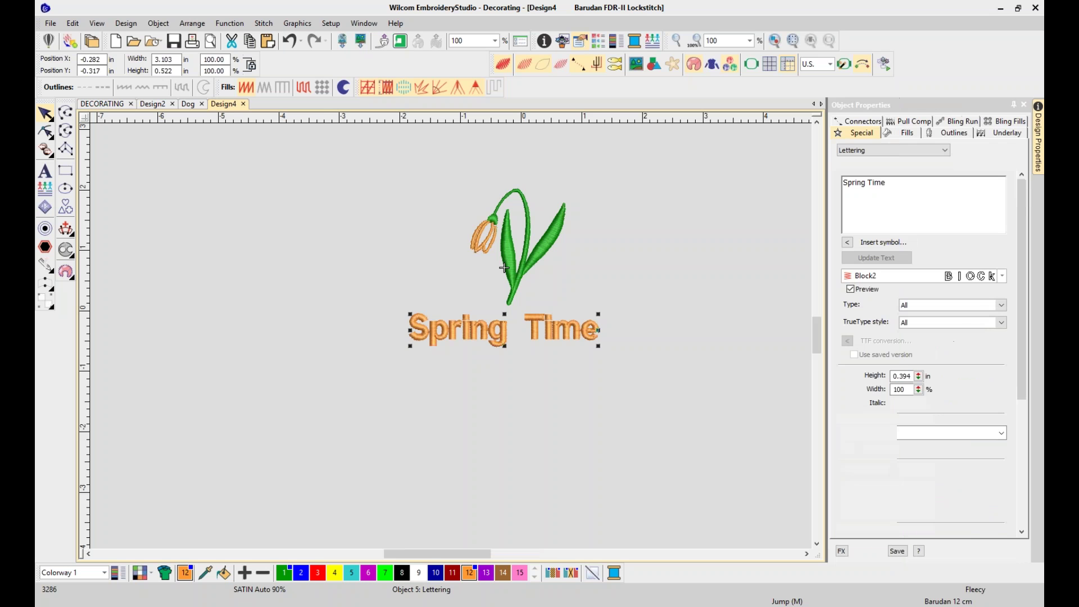
{"action": "left_click", "coordinate": [953, 324]}
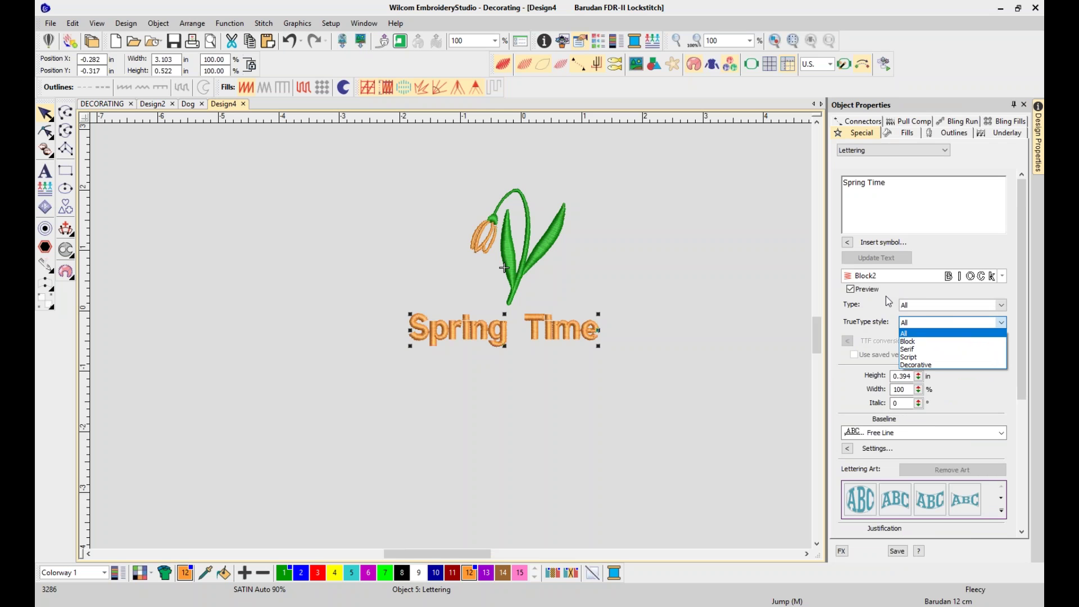
{"action": "left_click", "coordinate": [933, 349]}
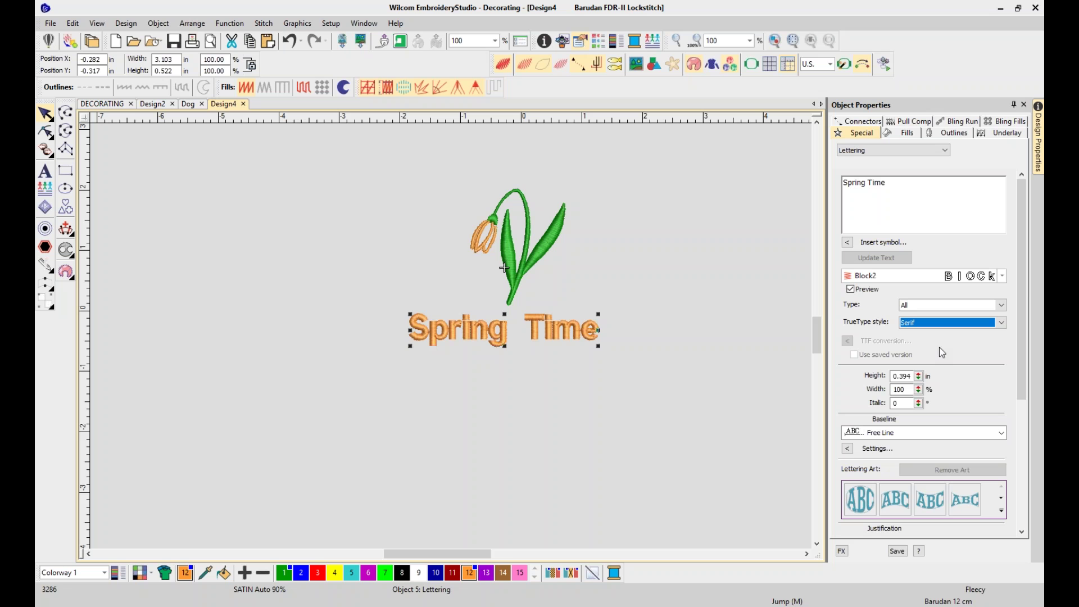
{"action": "left_click", "coordinate": [1002, 276]}
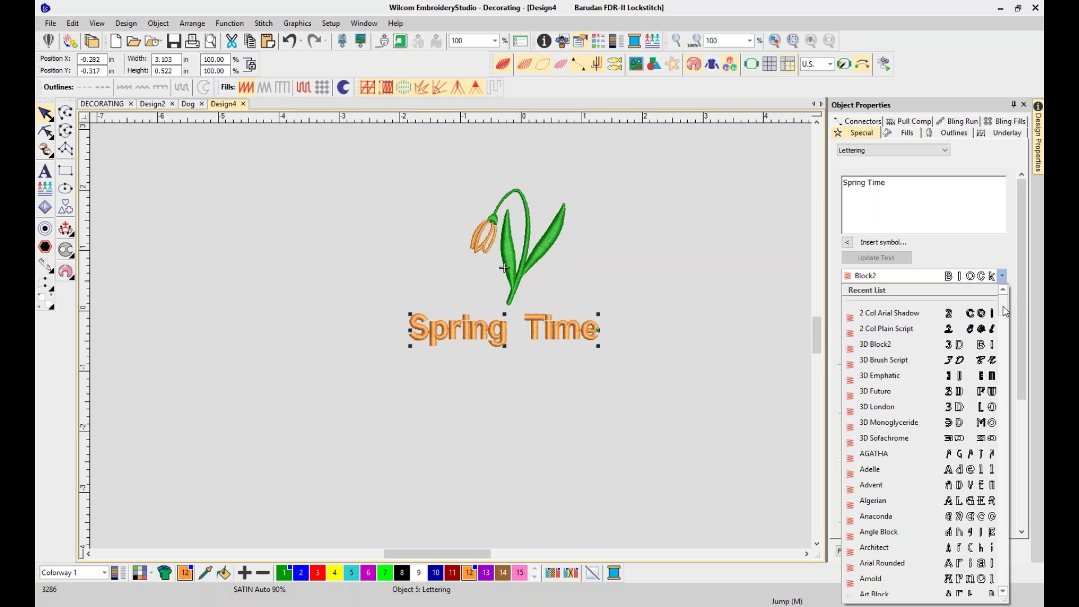
{"action": "scroll", "coordinate": [1011, 476], "scroll_direction": "down", "scroll_amount": 1}
{"action": "left_click", "coordinate": [1004, 542]}
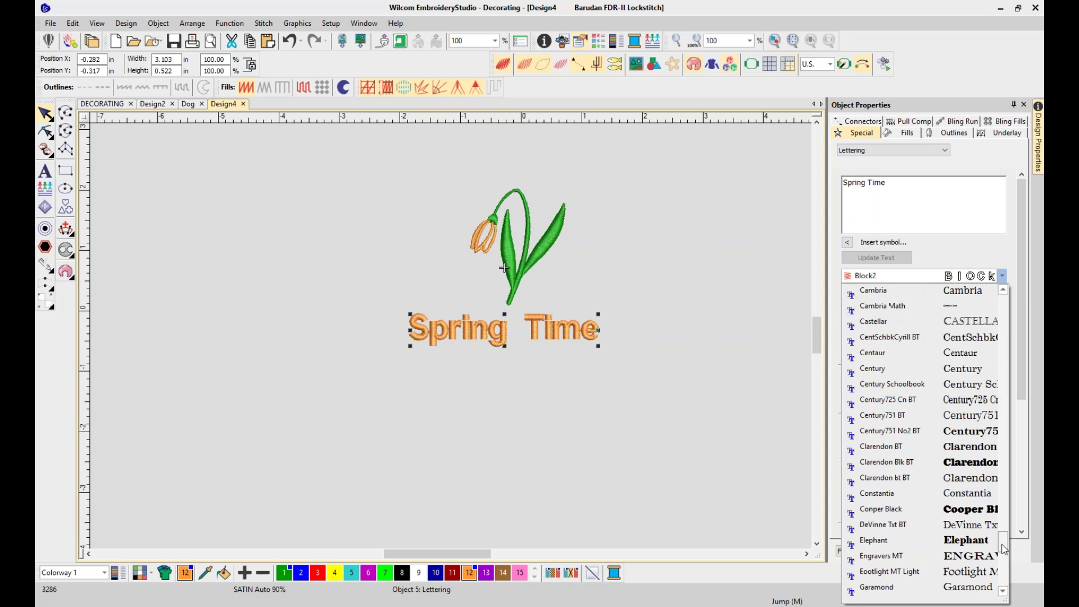
{"action": "left_click_drag", "start_coordinate": [1004, 549], "coordinate": [1005, 503]}
Filter the font choices to TrueType fonts and browse the list without changing the font
{"action": "left_click", "coordinate": [761, 434]}
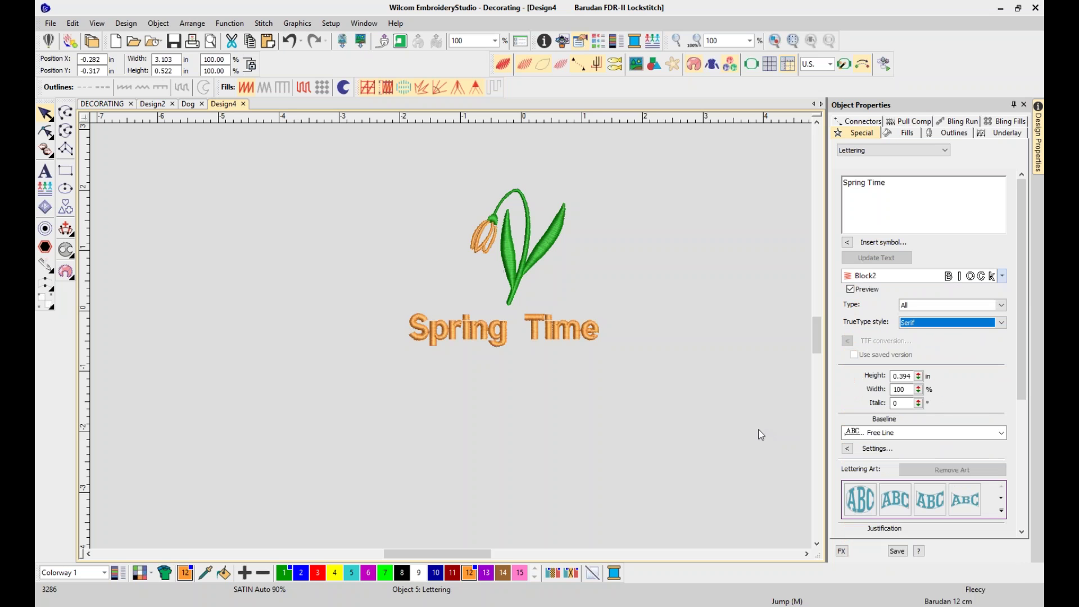
{"action": "key", "text": "Escape"}
{"action": "left_click", "coordinate": [915, 307]}
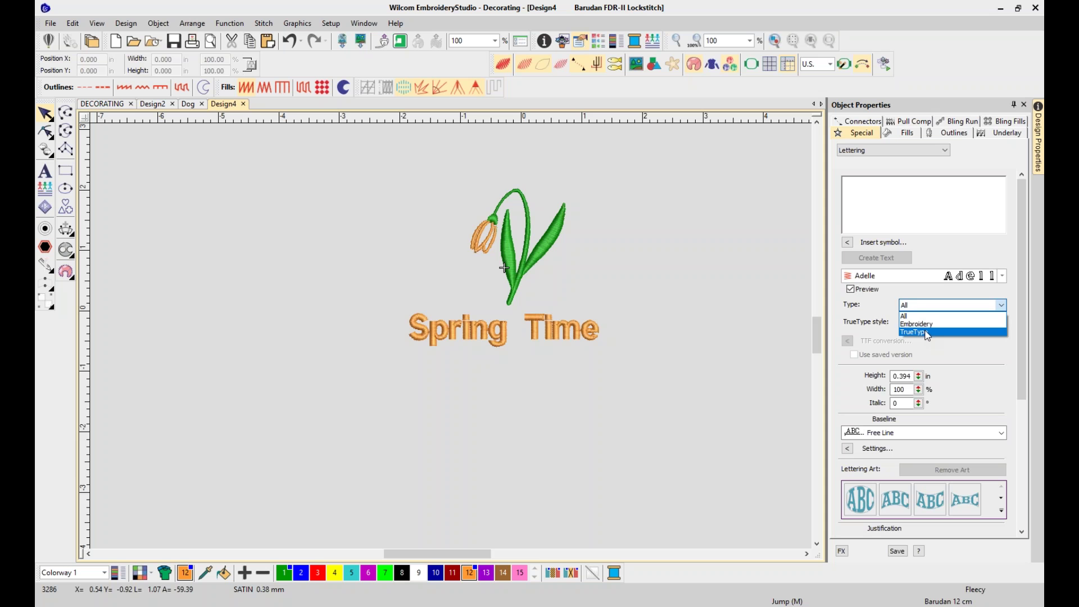
{"action": "left_click", "coordinate": [926, 333]}
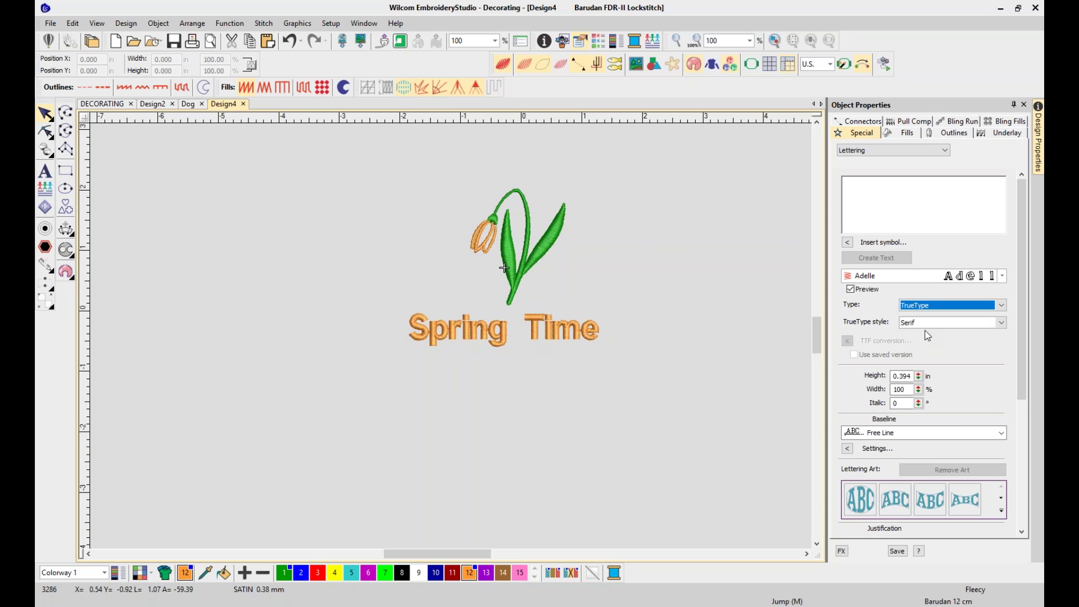
{"action": "left_click", "coordinate": [1003, 276]}
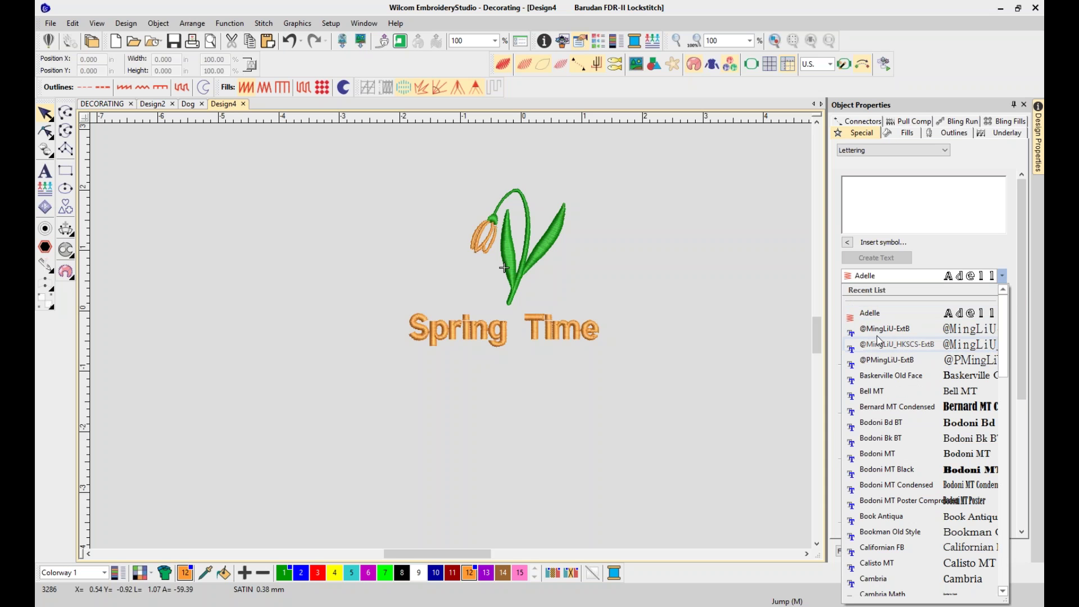
{"action": "scroll", "coordinate": [886, 517], "scroll_direction": "down", "scroll_amount": 1}
{"action": "scroll", "coordinate": [886, 516], "scroll_direction": "down", "scroll_amount": 8}
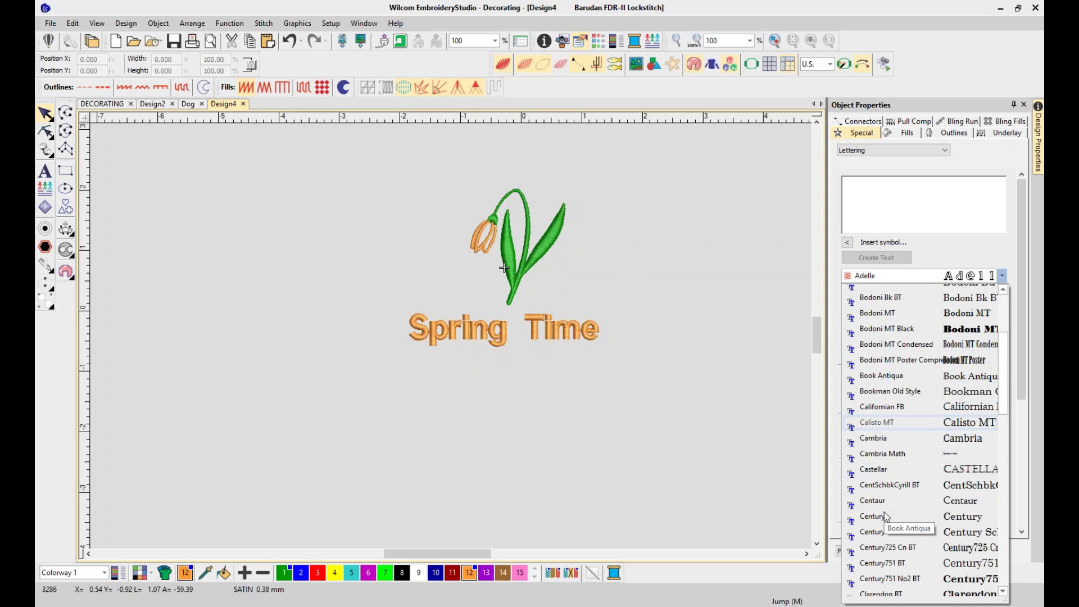
{"action": "scroll", "coordinate": [886, 517], "scroll_direction": "up", "scroll_amount": 10}
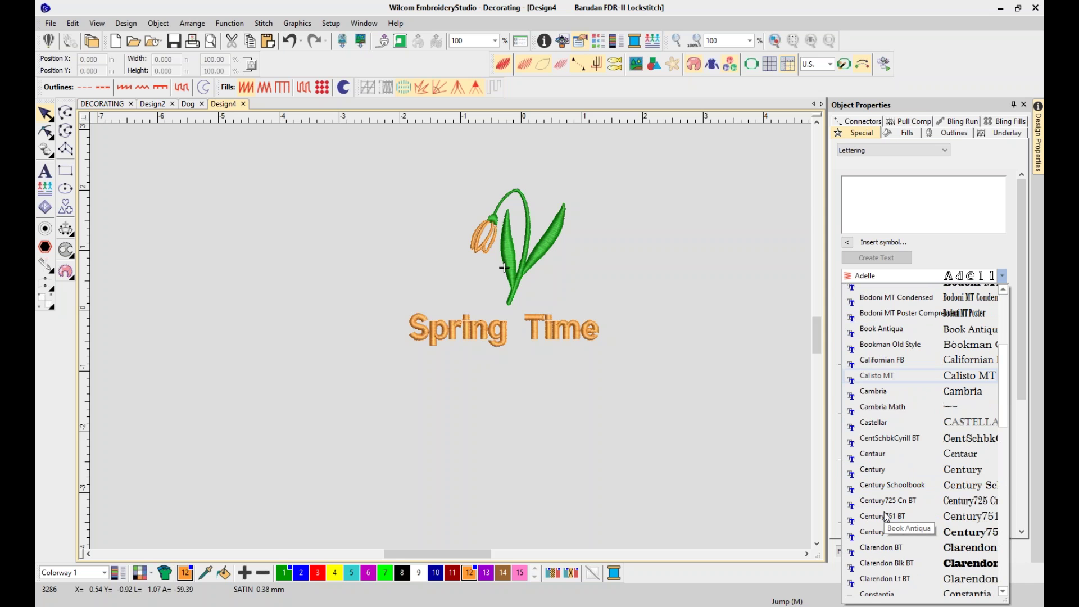
{"action": "left_click", "coordinate": [740, 344]}
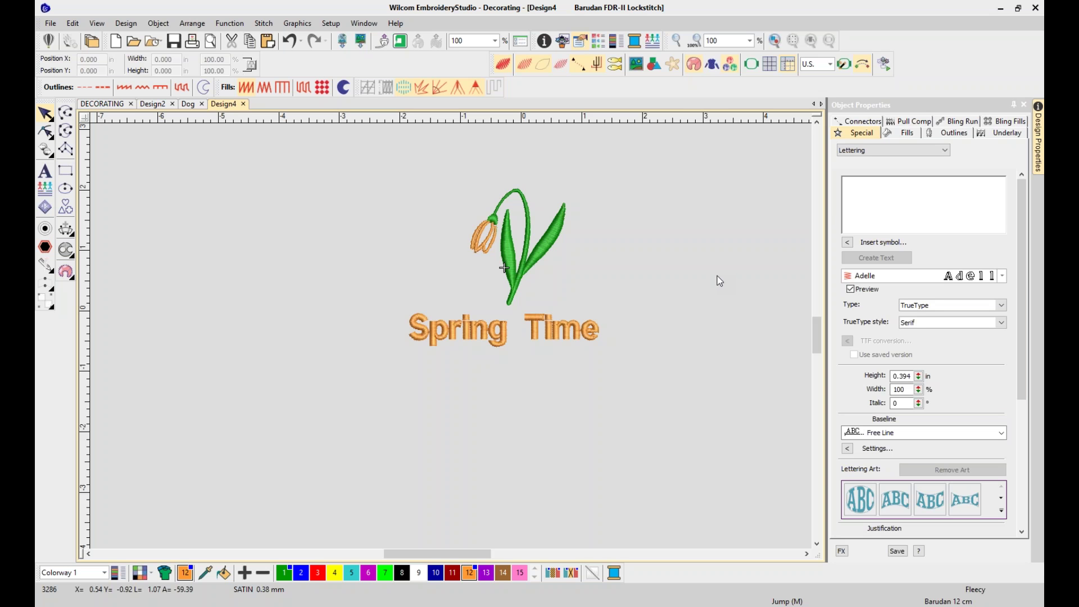
Set the Spring Time lettering's type to Embroidery and its font to Adelle
{"action": "left_click", "coordinate": [565, 334]}
{"action": "left_click", "coordinate": [1003, 276]}
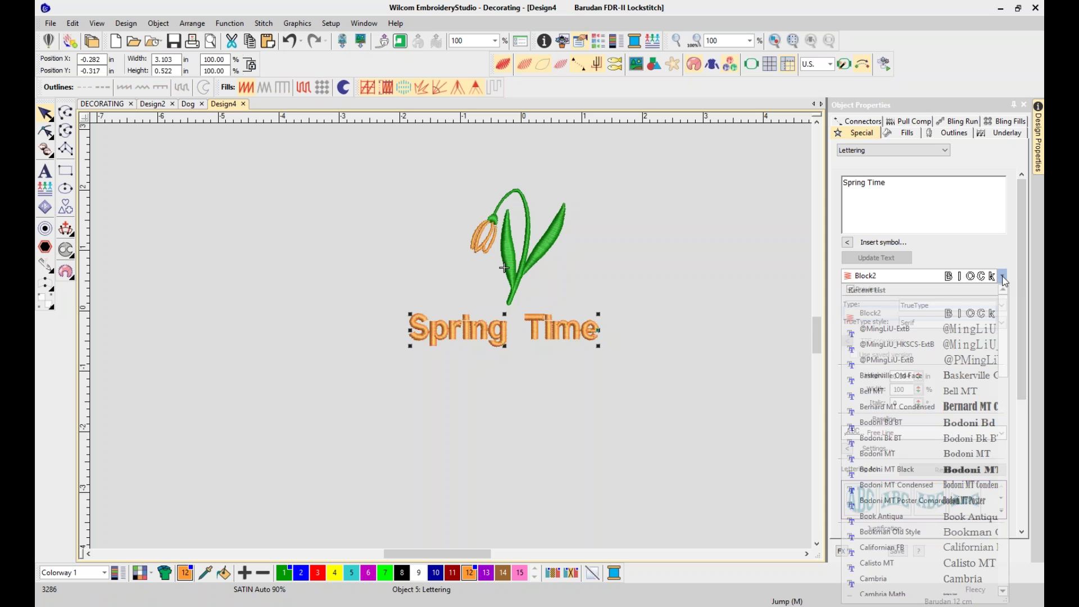
{"action": "left_click", "coordinate": [961, 252]}
{"action": "left_click", "coordinate": [957, 304]}
{"action": "left_click", "coordinate": [949, 316]}
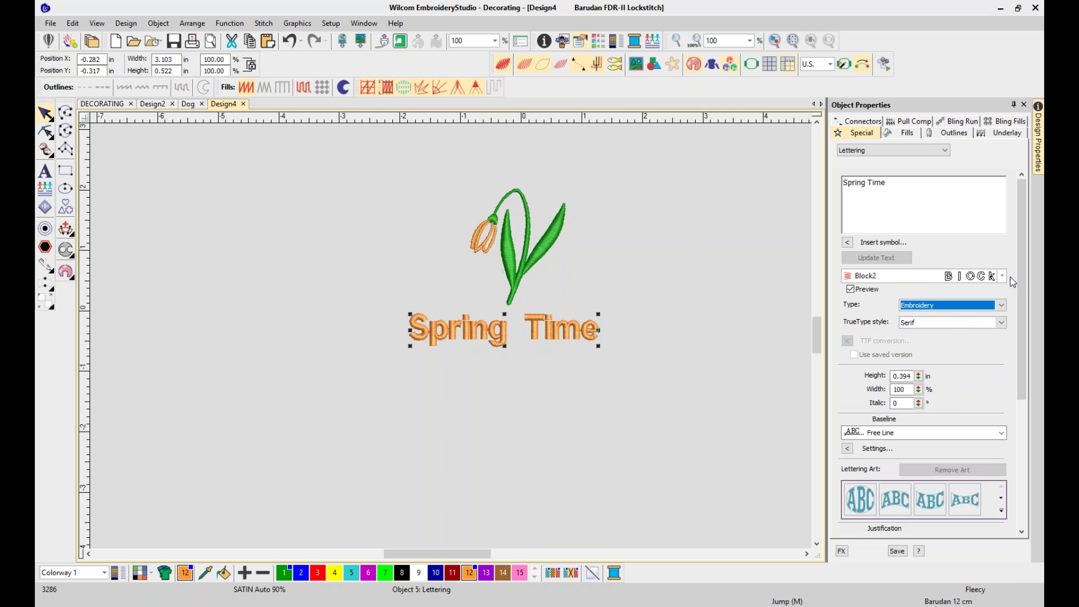
{"action": "left_click", "coordinate": [992, 277]}
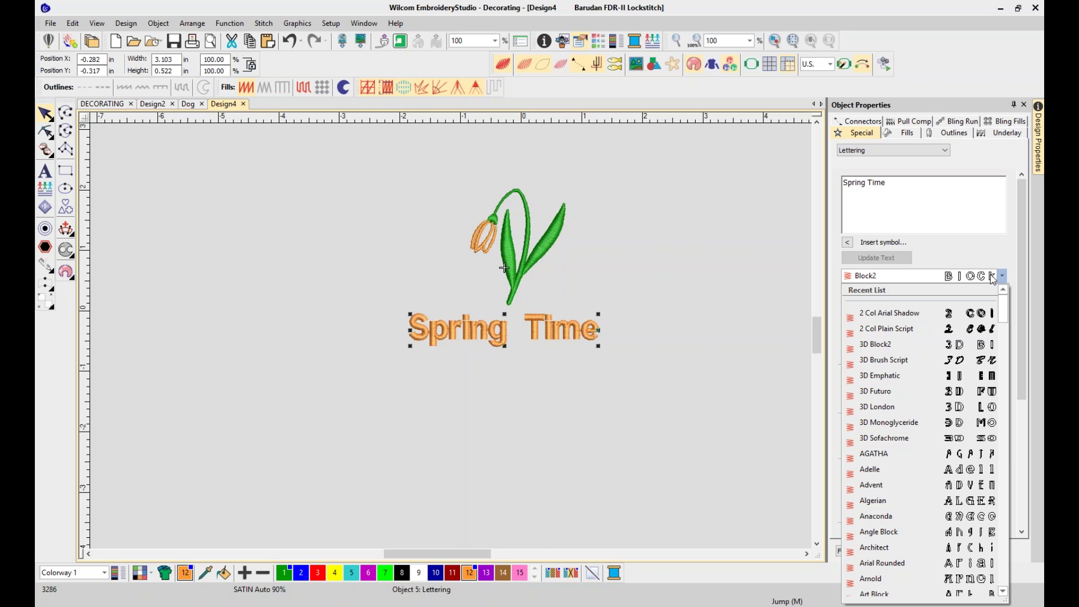
{"action": "left_click", "coordinate": [880, 473]}
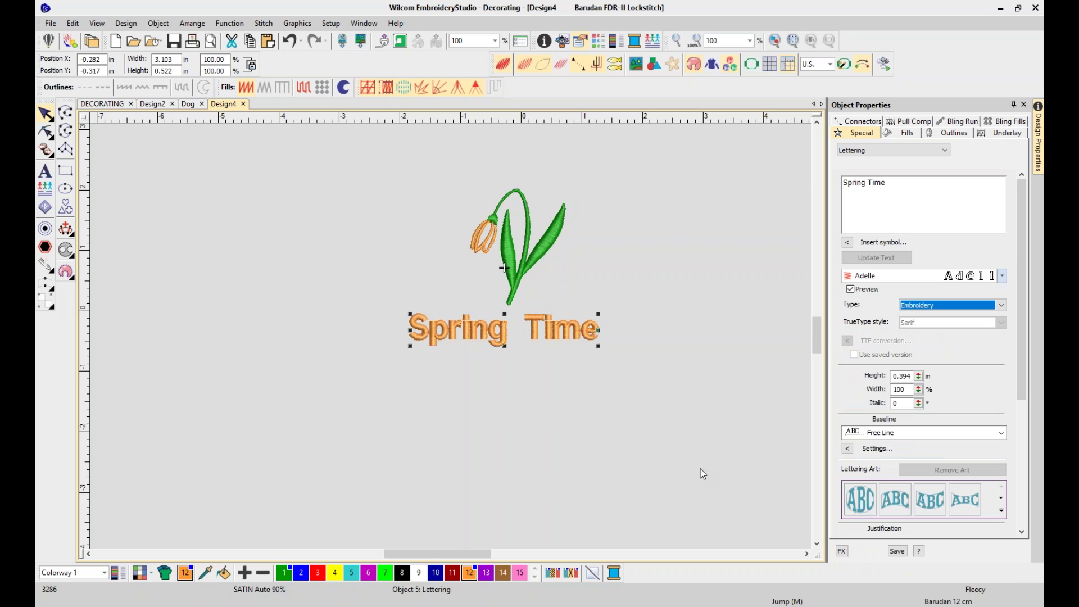
{"action": "left_click", "coordinate": [45, 133]}
Pull the S's upper tip up and right, nudge the p, then fit the view and reselect the lettering
{"action": "left_click", "coordinate": [454, 336]}
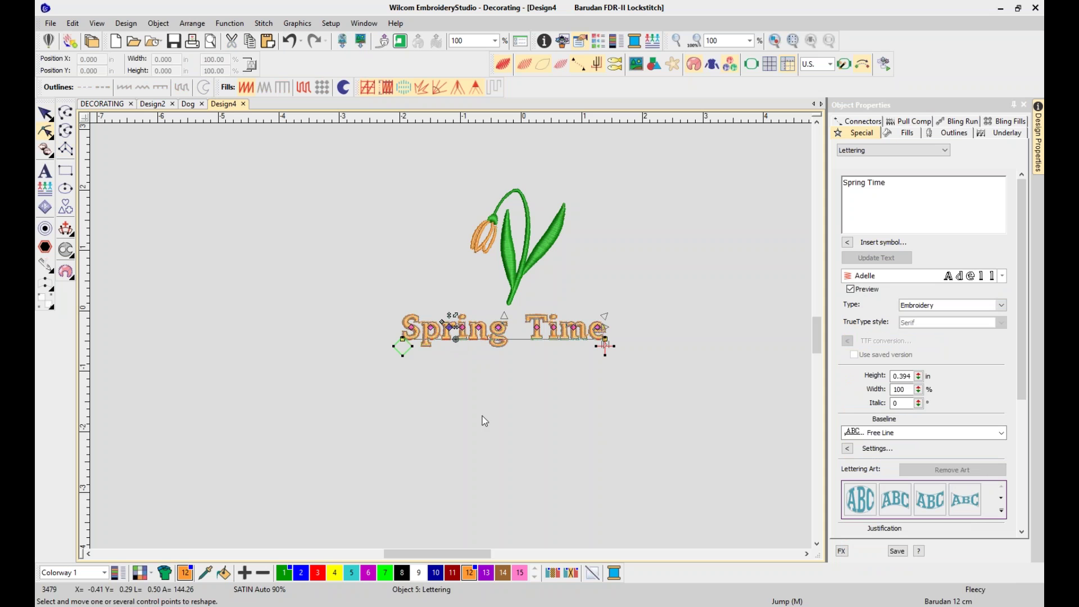
{"action": "key", "text": "b"}
{"action": "left_click_drag", "start_coordinate": [388, 301], "coordinate": [438, 364]}
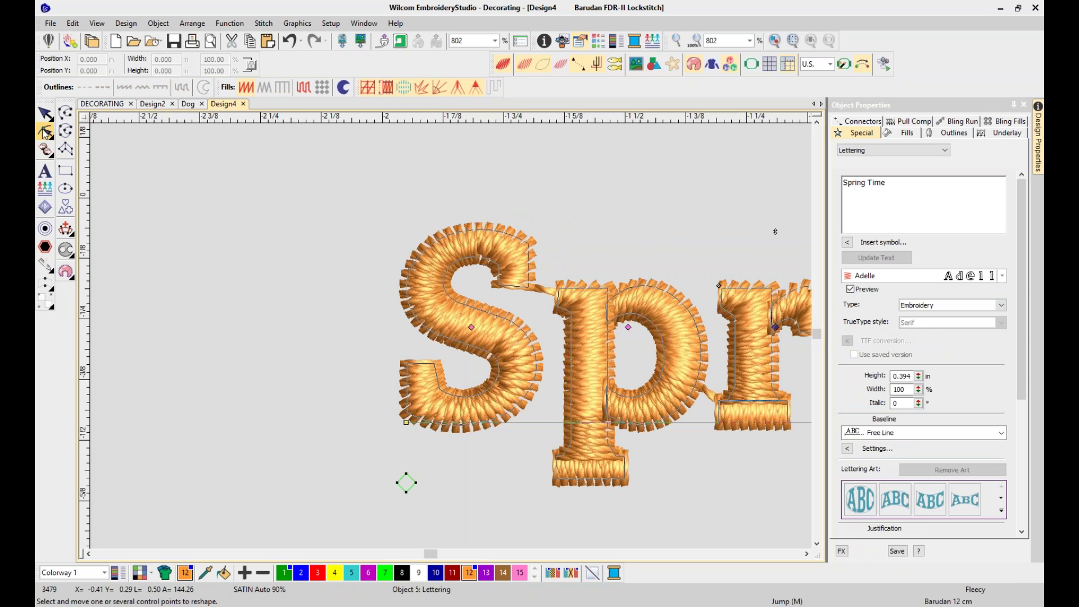
{"action": "left_click_drag", "start_coordinate": [529, 242], "coordinate": [545, 226]}
{"action": "left_click_drag", "start_coordinate": [529, 287], "coordinate": [543, 285]}
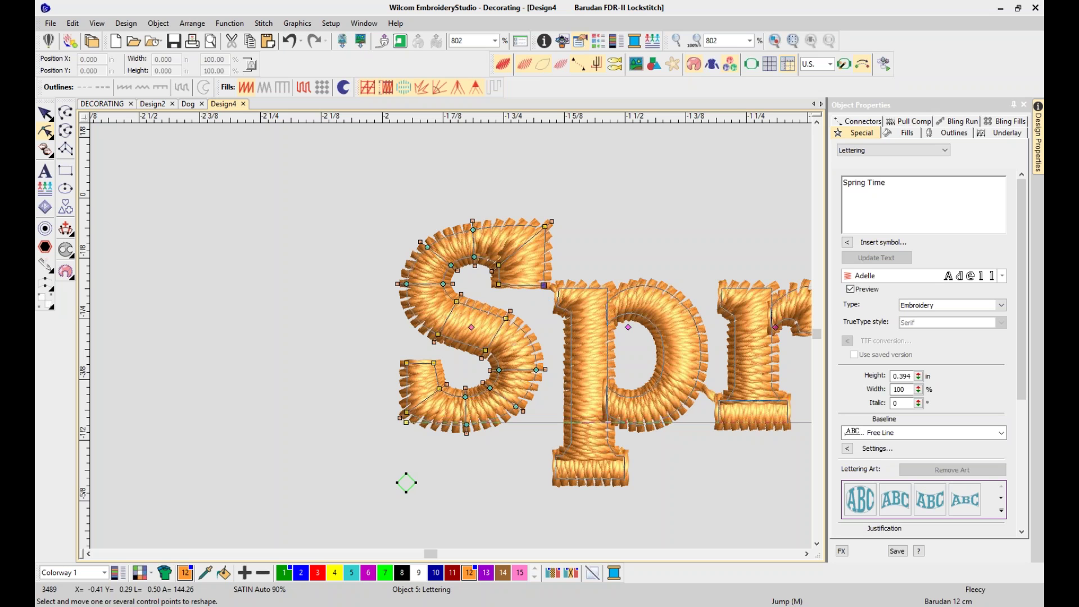
{"action": "mouse_move", "coordinate": [633, 331]}
{"action": "left_mouse_down"}
{"action": "mouse_move", "coordinate": [670, 328]}
{"action": "mouse_move", "coordinate": [596, 390]}
{"action": "mouse_move", "coordinate": [632, 330]}
{"action": "left_mouse_up"}
{"action": "key", "text": "0"}
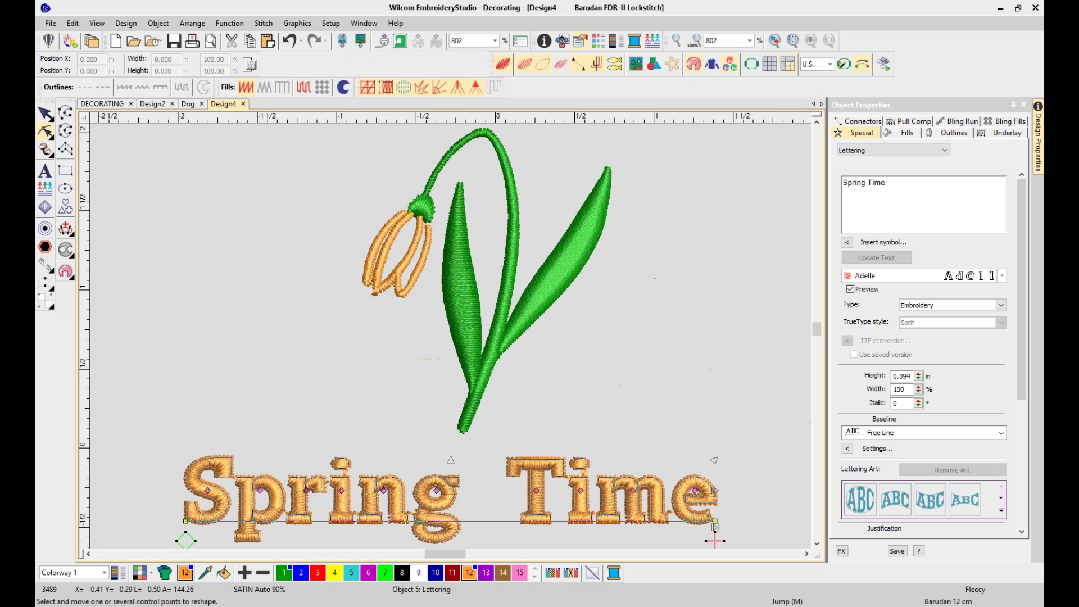
{"action": "key", "text": "Escape"}
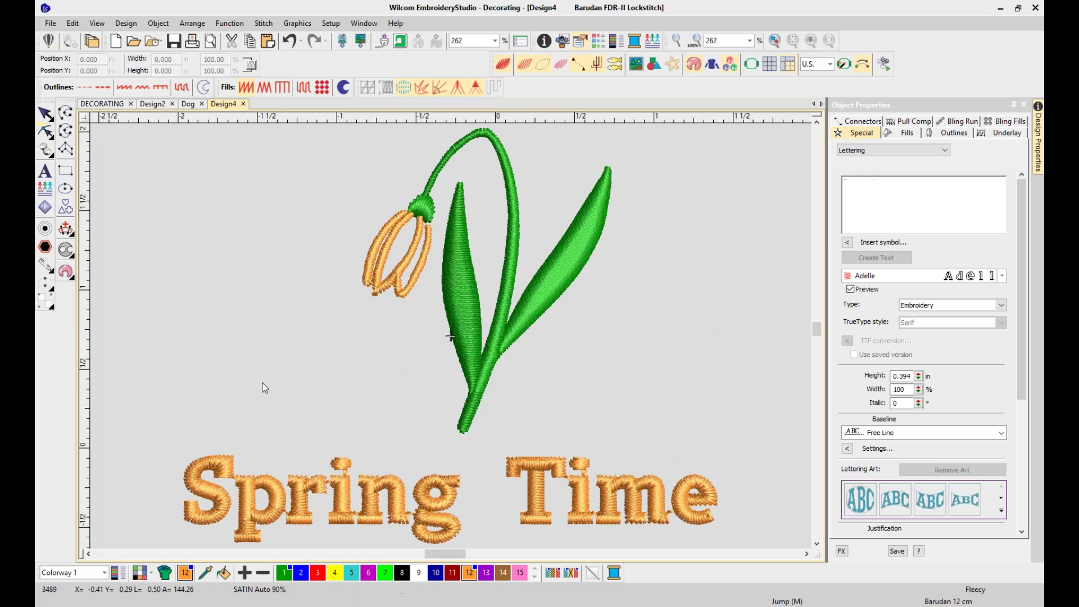
{"action": "left_click", "coordinate": [256, 495]}
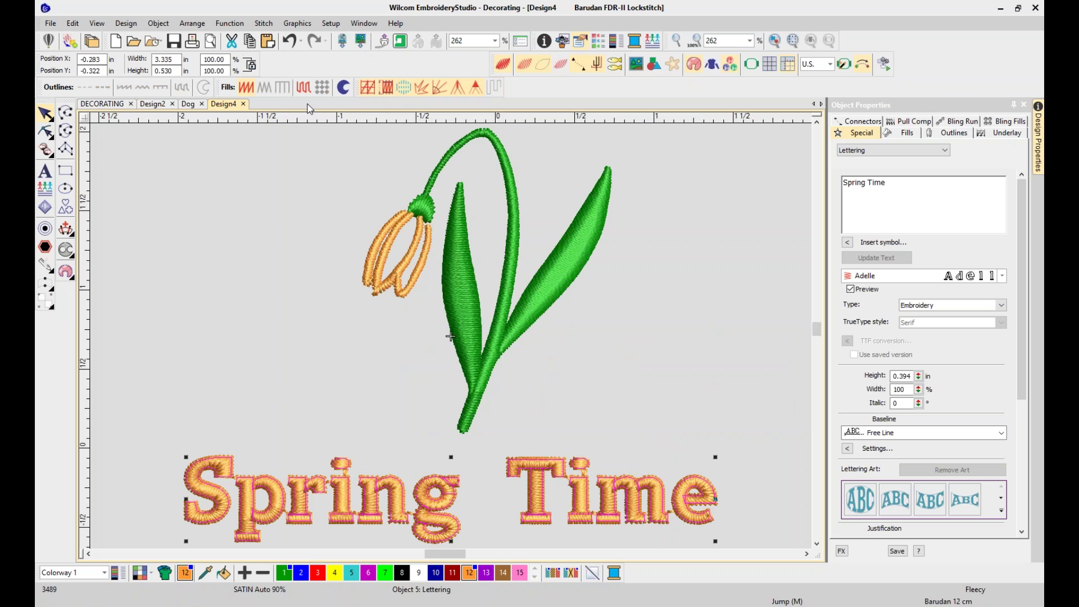
Undo the reshape, nudge Spring Time up, colour it blue and the bud magenta
{"action": "left_click", "coordinate": [293, 45]}
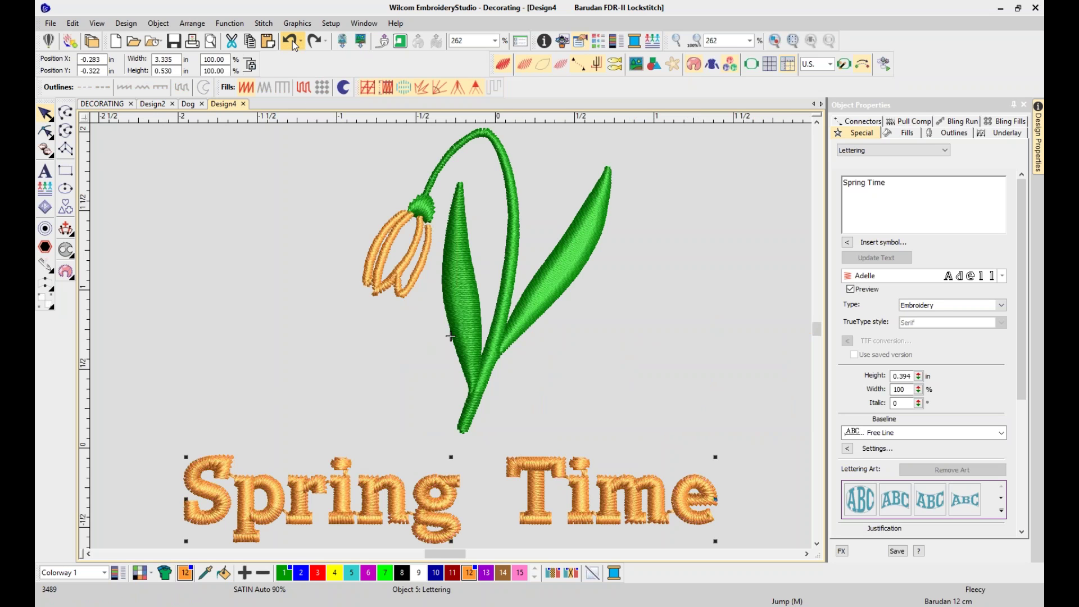
{"action": "left_click_drag", "start_coordinate": [449, 498], "coordinate": [452, 484]}
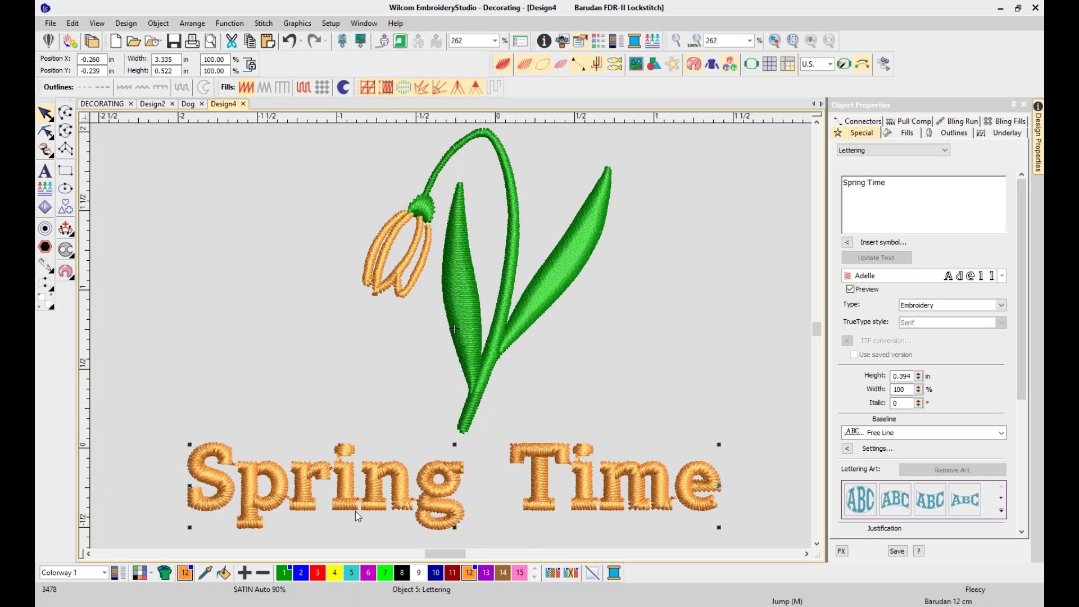
{"action": "left_click", "coordinate": [301, 572]}
{"action": "left_click", "coordinate": [405, 281]}
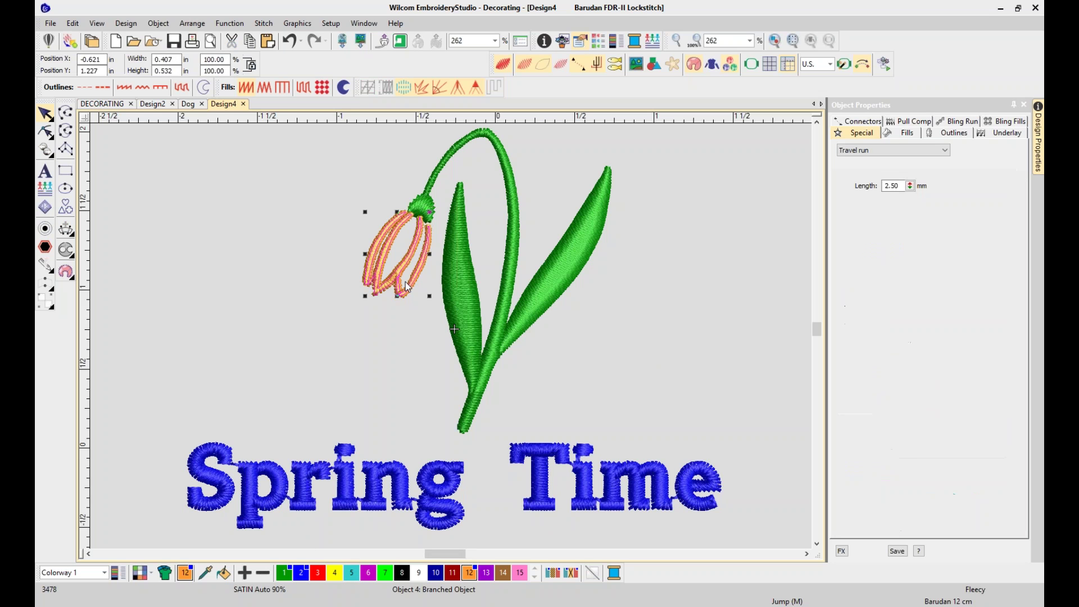
{"action": "left_click", "coordinate": [368, 573]}
{"action": "left_click", "coordinate": [638, 362]}
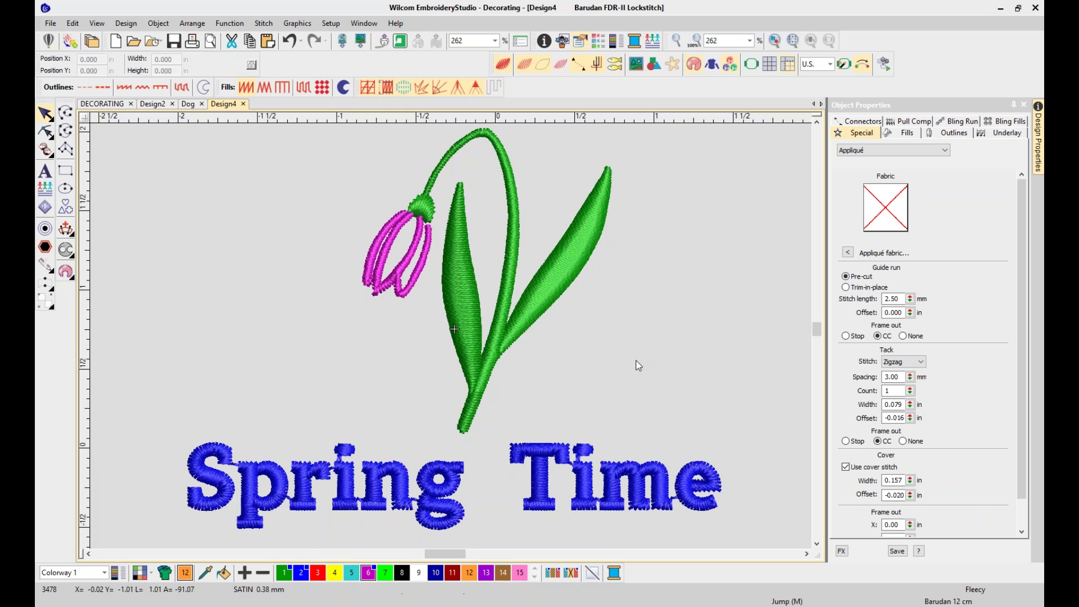
{"action": "key", "text": "0"}
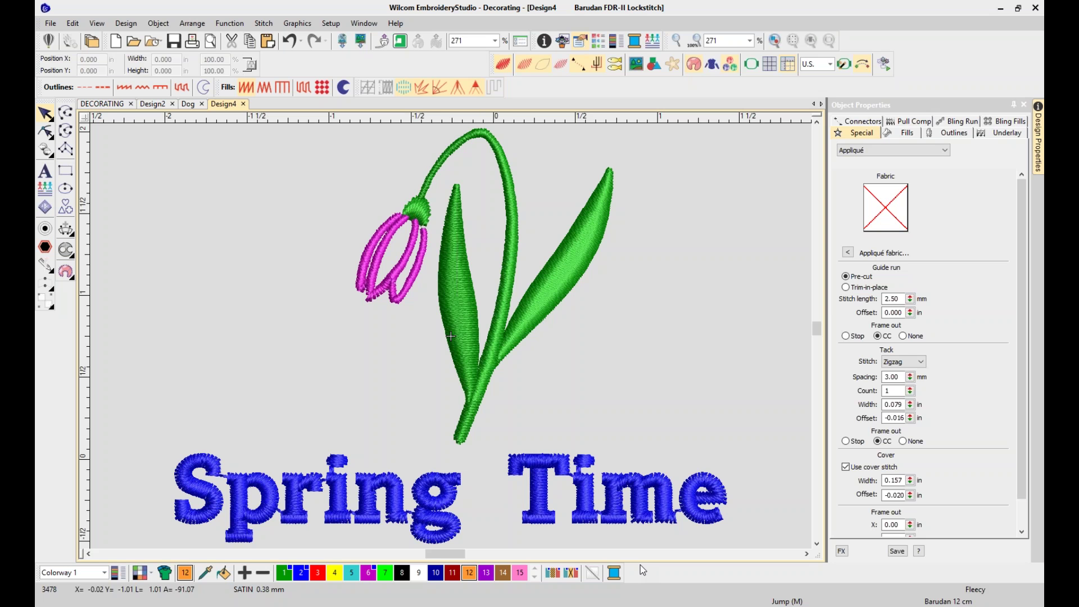
{"action": "left_click", "coordinate": [1022, 105]}
In My Thread Charts, add then remove Elchel and confirm, keeping Madeira Classic 40
{"action": "left_click", "coordinate": [613, 578]}
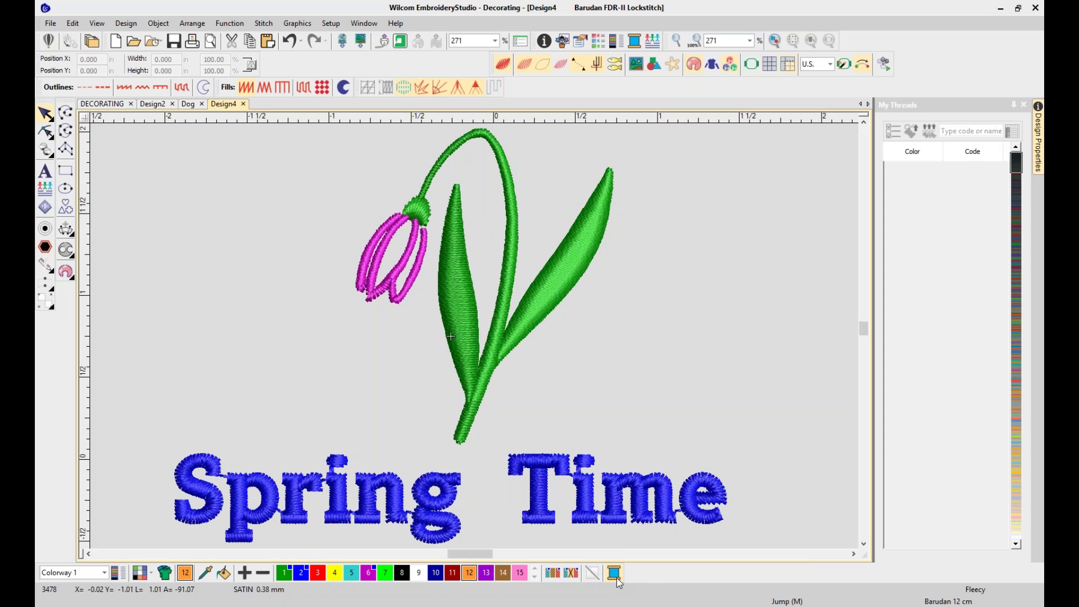
{"action": "left_click", "coordinate": [893, 131]}
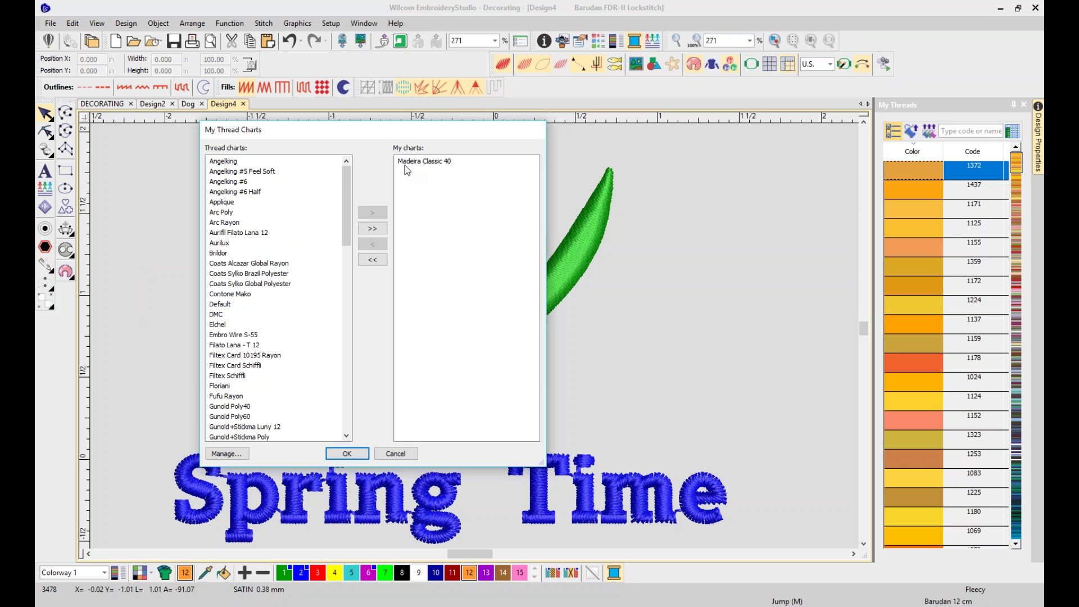
{"action": "mouse_move", "coordinate": [349, 208]}
{"action": "left_mouse_down"}
{"action": "mouse_move", "coordinate": [363, 327]}
{"action": "mouse_move", "coordinate": [353, 382]}
{"action": "mouse_move", "coordinate": [336, 205]}
{"action": "left_mouse_up"}
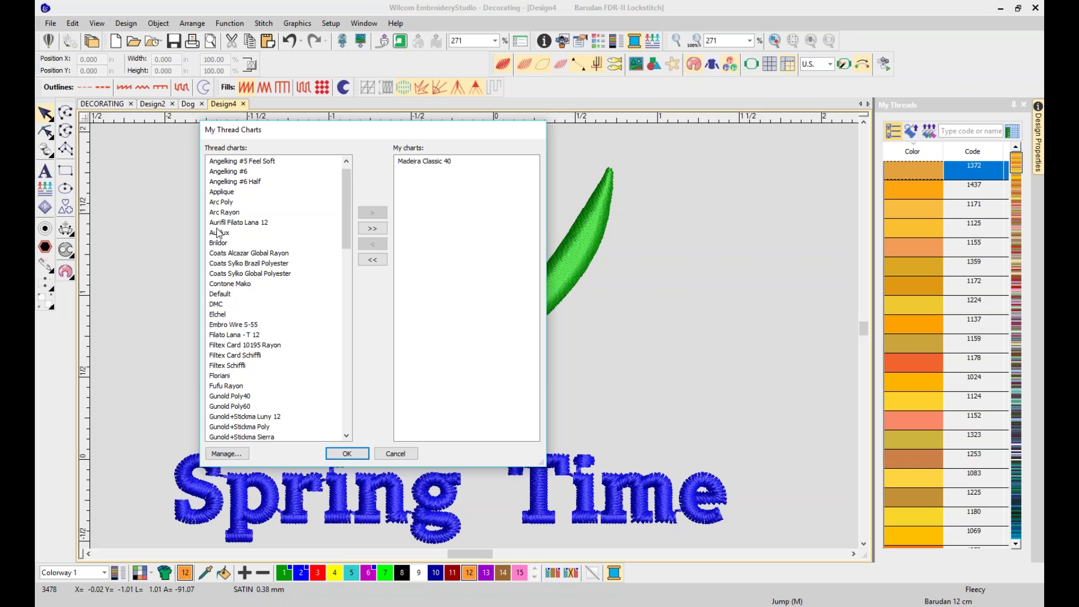
{"action": "left_click", "coordinate": [223, 315]}
{"action": "left_click", "coordinate": [372, 212]}
{"action": "left_click", "coordinate": [410, 162]}
{"action": "left_click", "coordinate": [372, 243]}
{"action": "left_click", "coordinate": [347, 453]}
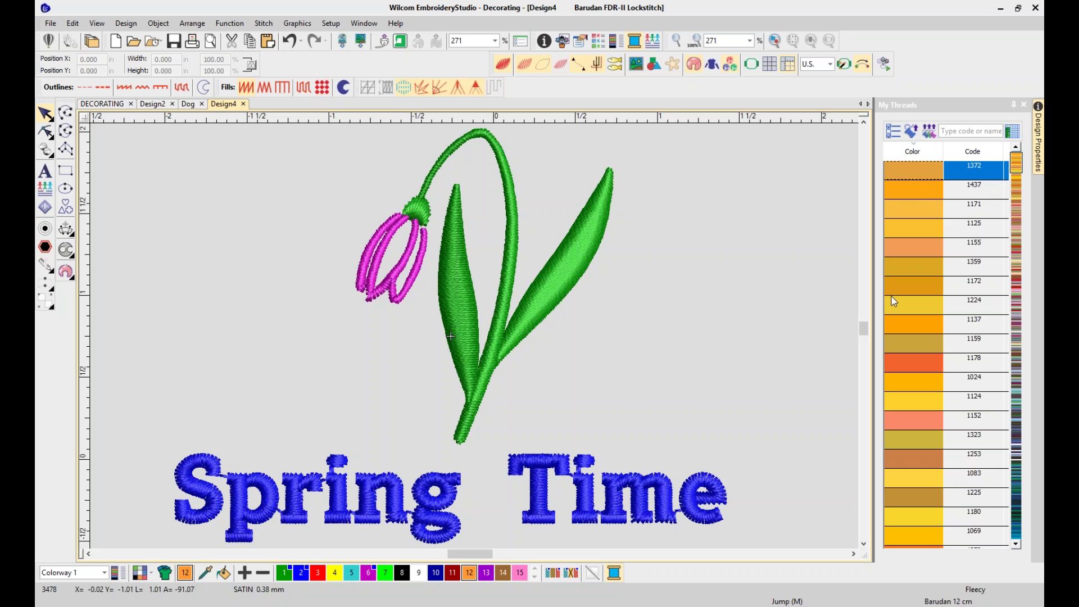
Match all design colours to thread shades, hide unused colours, and select the Spring Time lettering
{"action": "left_click", "coordinate": [928, 132]}
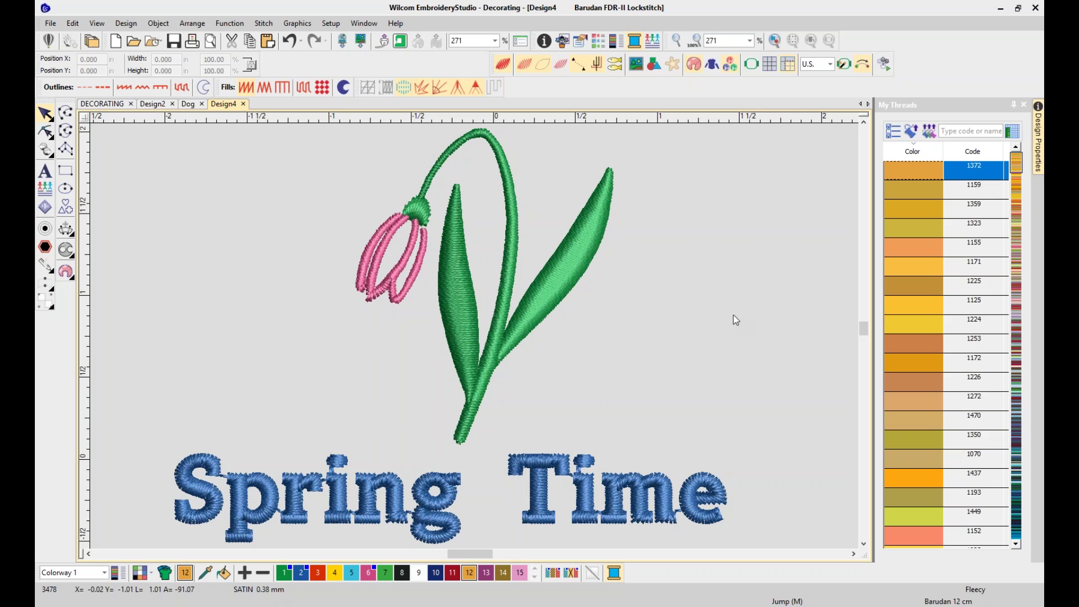
{"action": "left_click", "coordinate": [554, 576]}
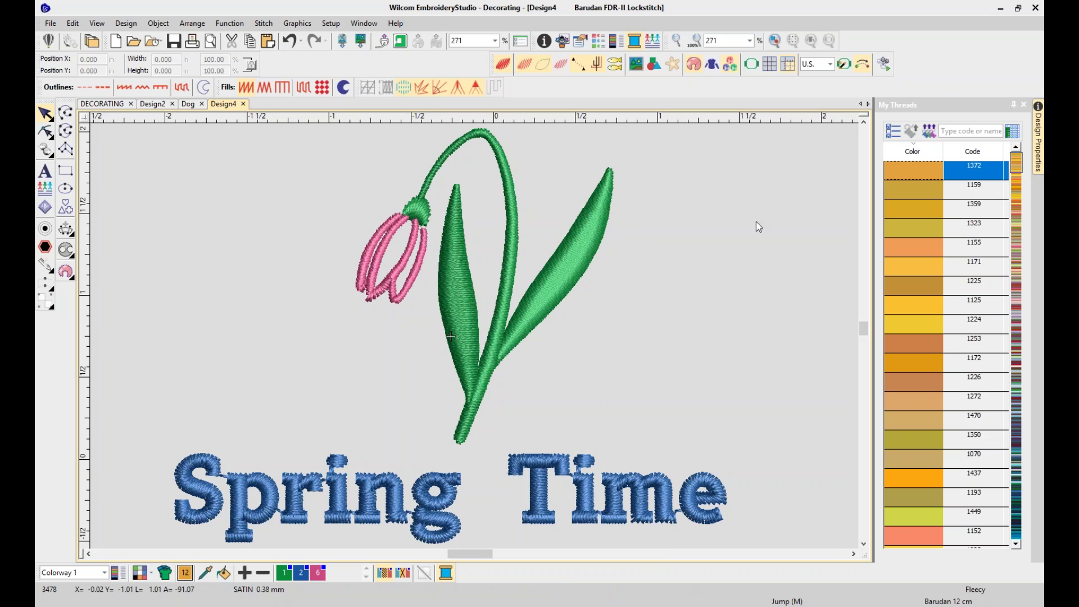
{"action": "scroll", "coordinate": [753, 219], "scroll_direction": "left", "scroll_amount": 1}
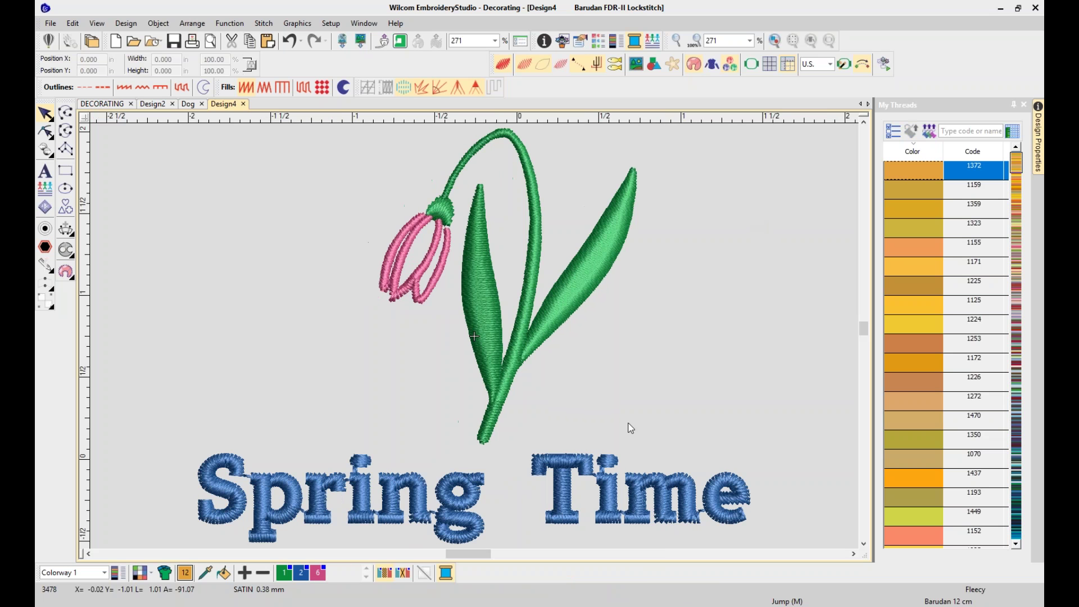
{"action": "left_click", "coordinate": [562, 526]}
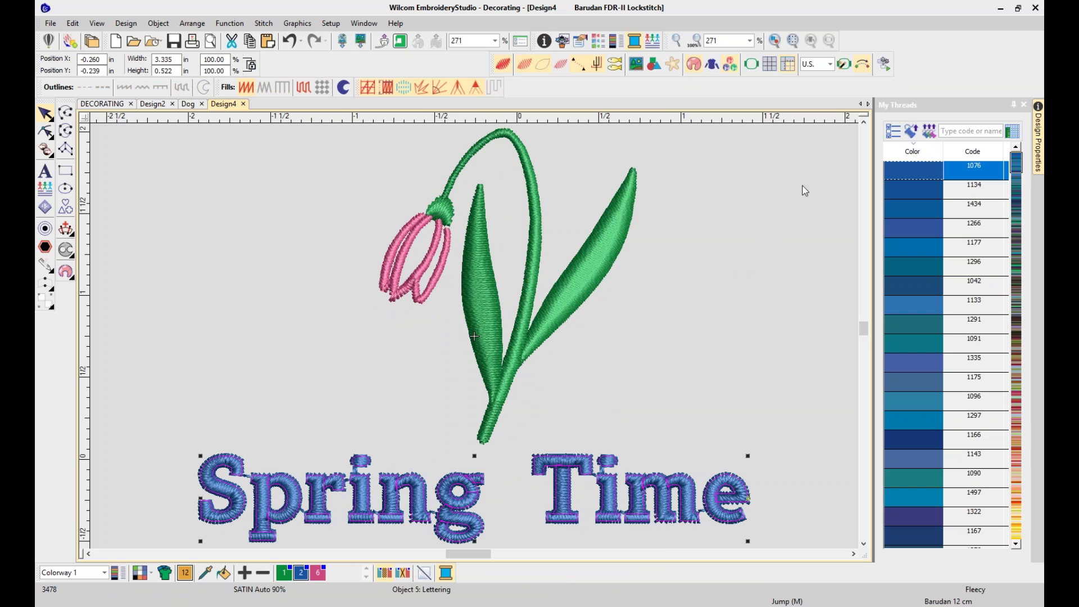
Open the lettering's Object Properties and try several lettering art styles, including a taller straight one
{"action": "left_click", "coordinate": [1024, 105]}
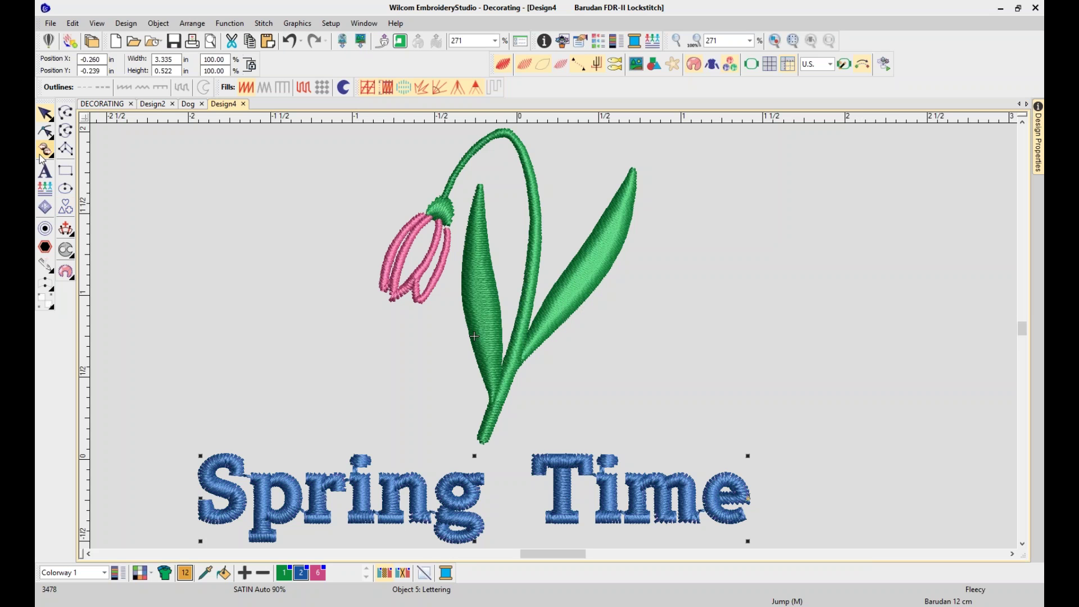
{"action": "right_click", "coordinate": [680, 511]}
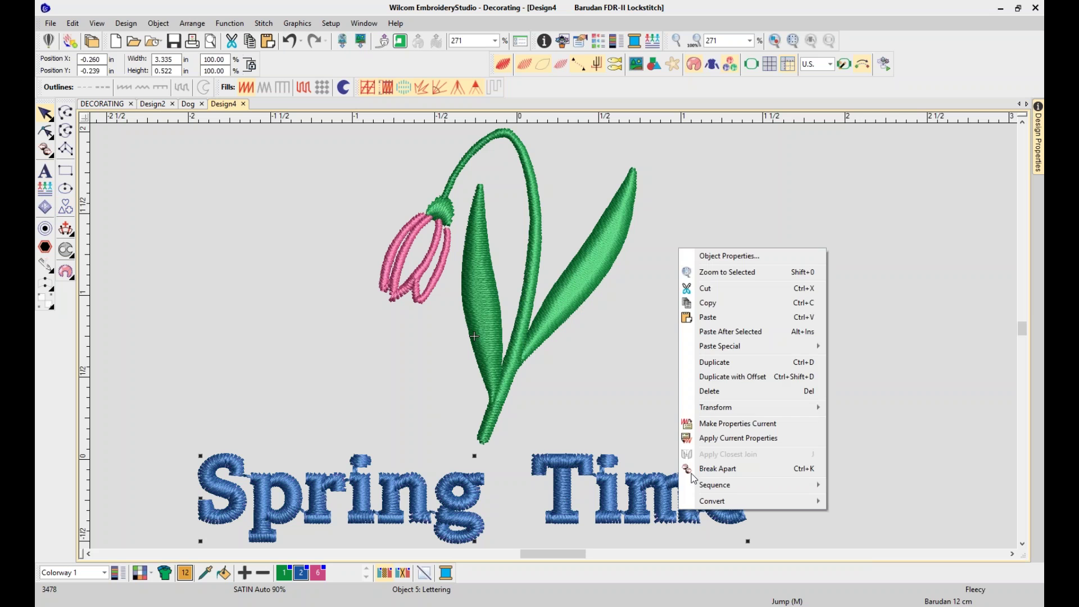
{"action": "left_click", "coordinate": [720, 257]}
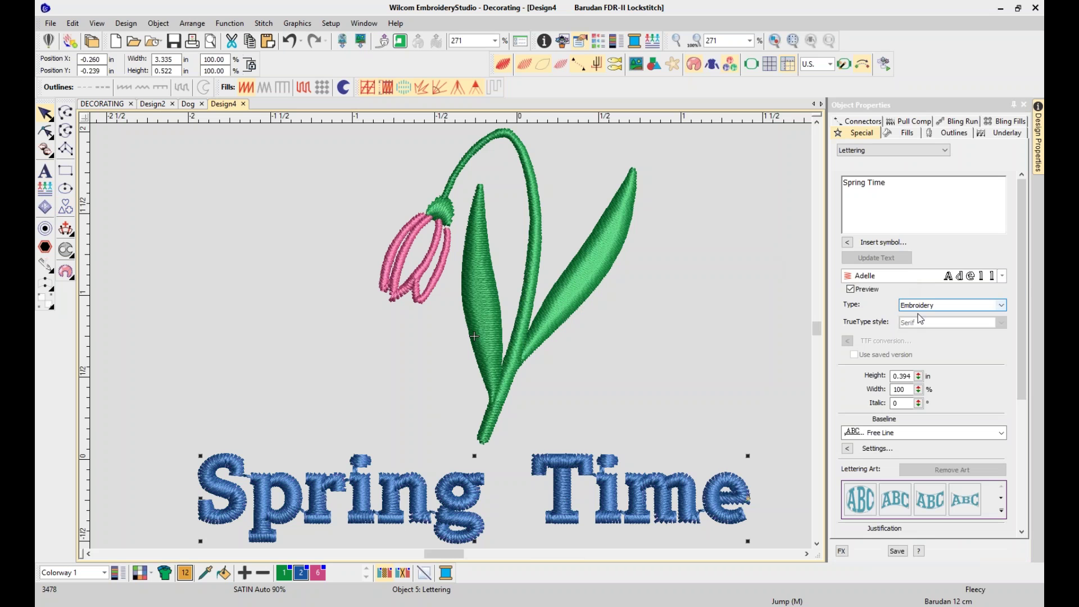
{"action": "left_click_drag", "start_coordinate": [1023, 310], "coordinate": [1023, 404]}
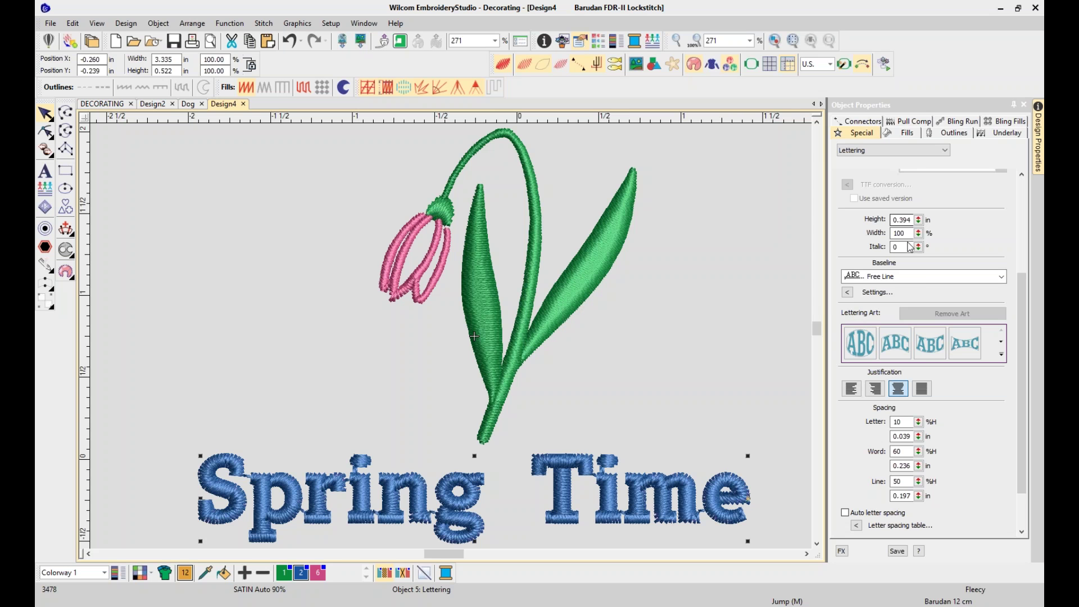
{"action": "left_click", "coordinate": [902, 347]}
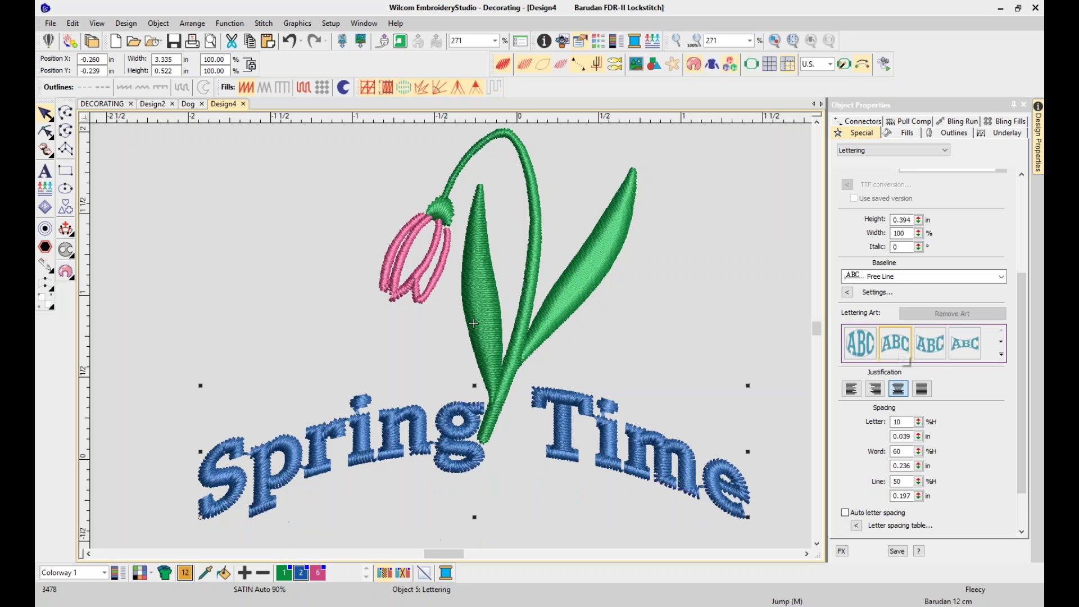
{"action": "left_click", "coordinate": [964, 340]}
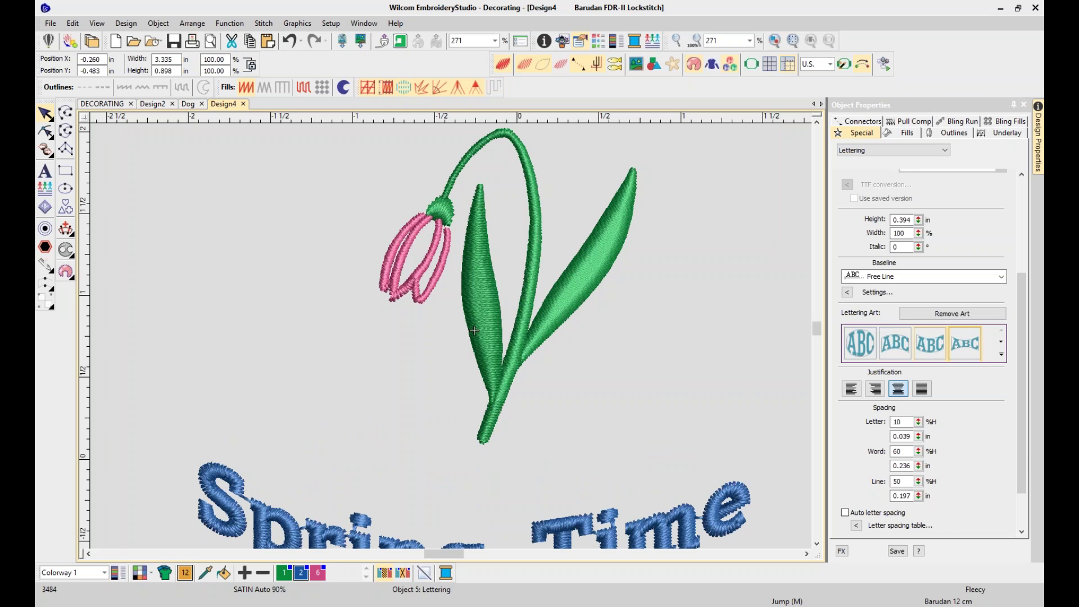
{"action": "left_click", "coordinate": [1002, 344]}
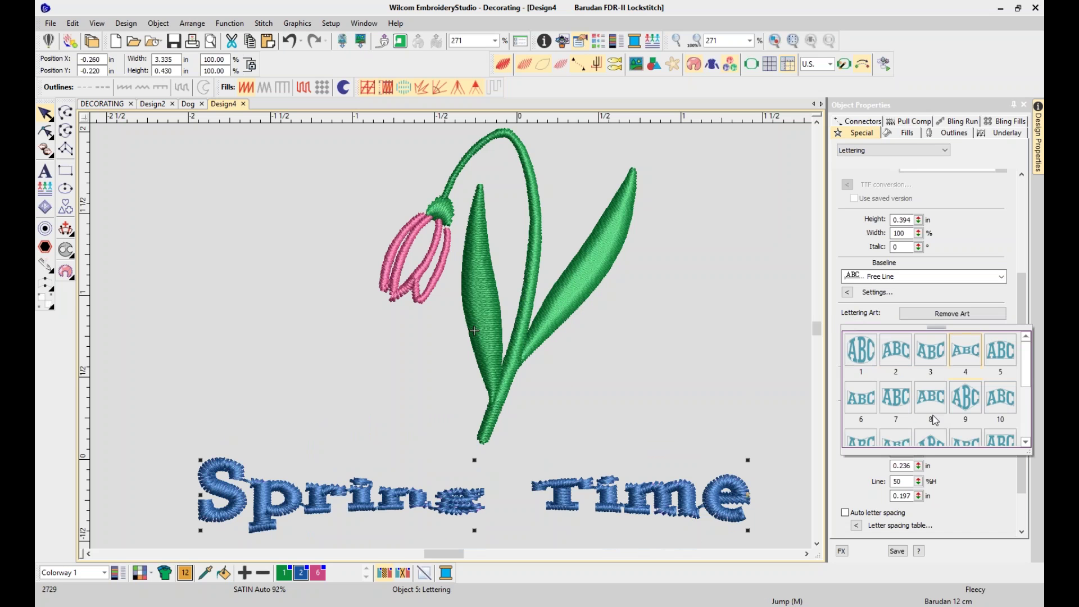
{"action": "left_click", "coordinate": [1025, 442]}
{"action": "left_click", "coordinate": [1025, 442]}
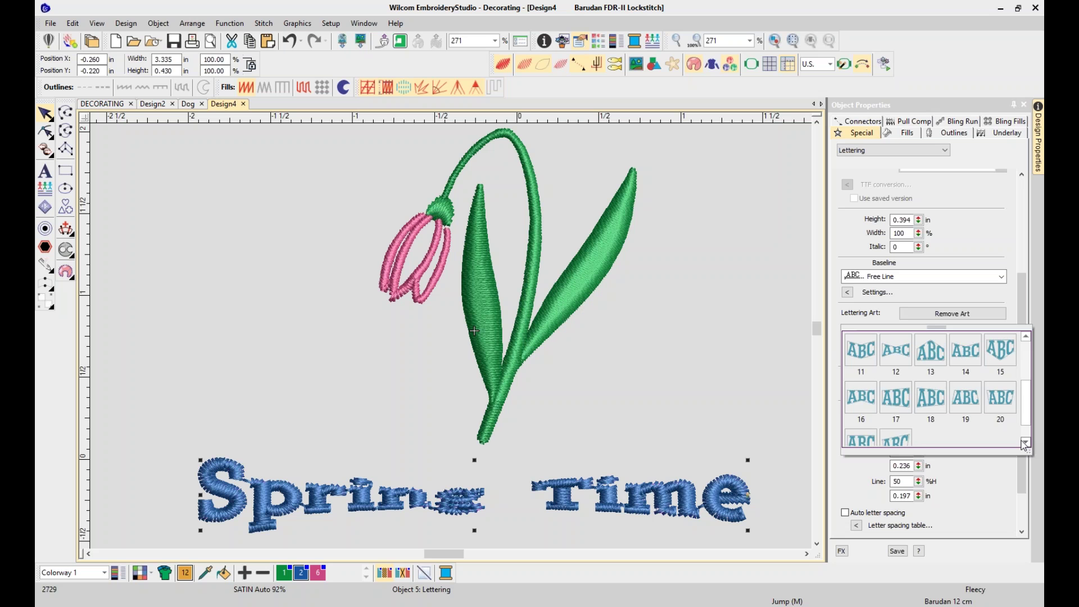
{"action": "left_click", "coordinate": [888, 402]}
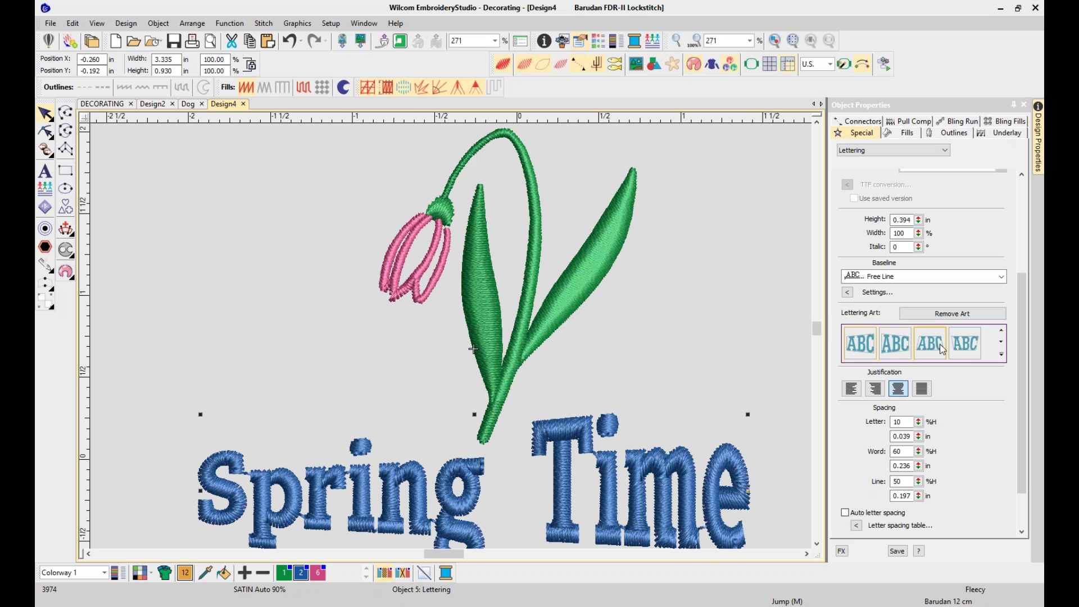
Apply lettering art style 21 to Spring Time and view the whole design
{"action": "left_click", "coordinate": [1000, 344]}
{"action": "left_click", "coordinate": [1002, 344]}
{"action": "left_click", "coordinate": [1002, 344]}
{"action": "left_click", "coordinate": [1001, 344]}
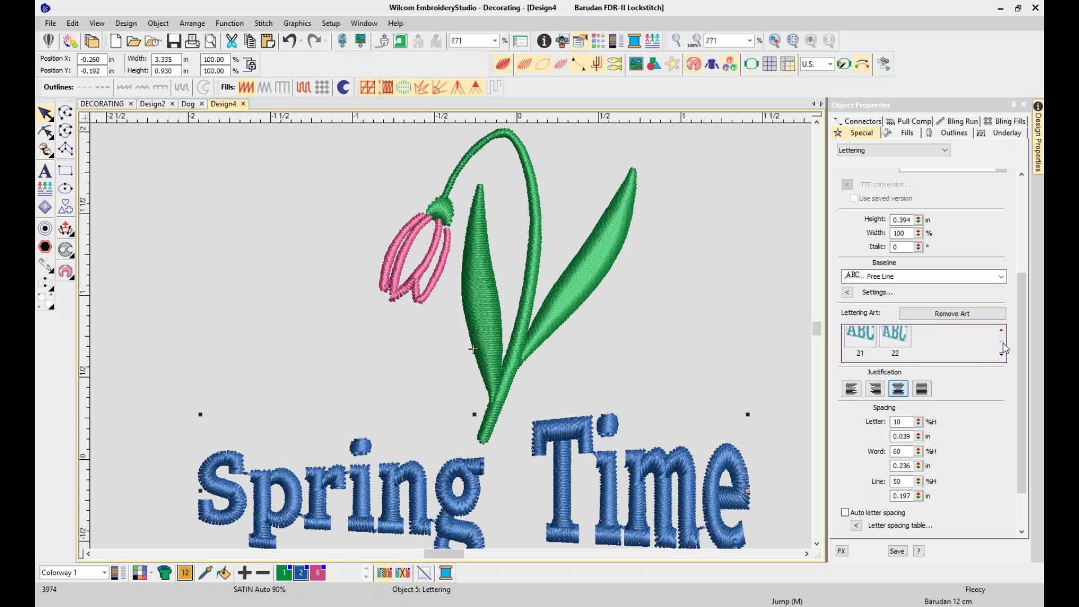
{"action": "left_click", "coordinate": [869, 343]}
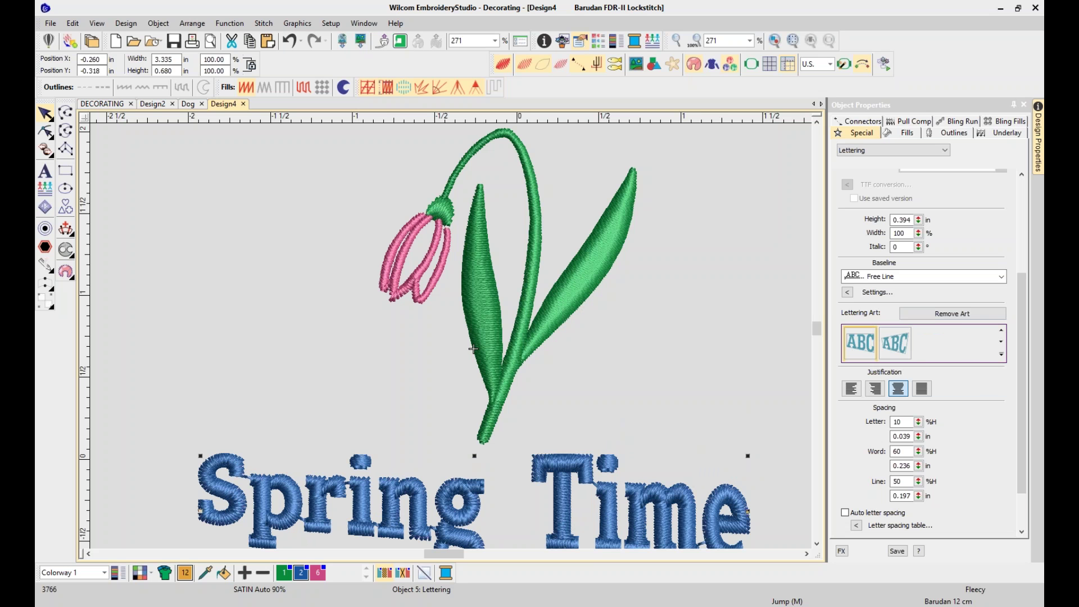
{"action": "left_click", "coordinate": [693, 283]}
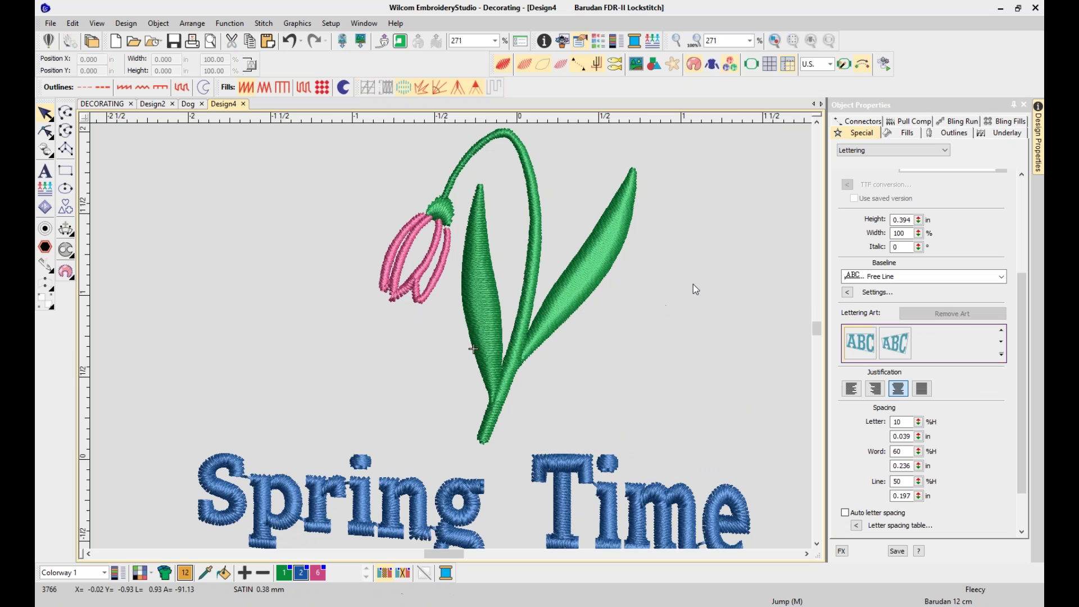
{"action": "key", "text": "0"}
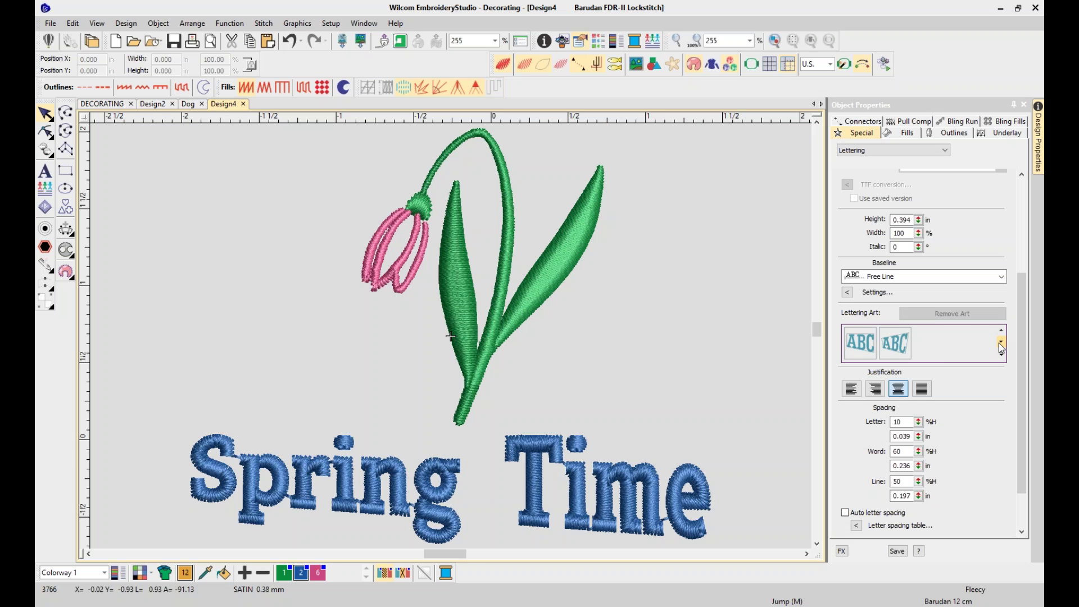
Try the first style and warped style 22, then settle on gently arched art style 10
{"action": "left_click", "coordinate": [1001, 332]}
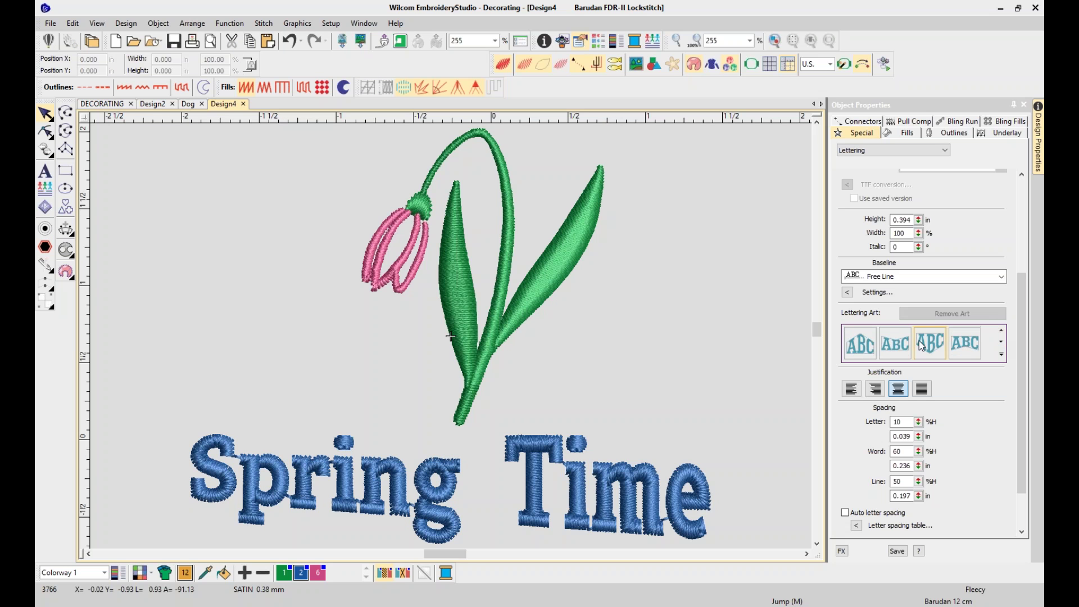
{"action": "left_click", "coordinate": [871, 354]}
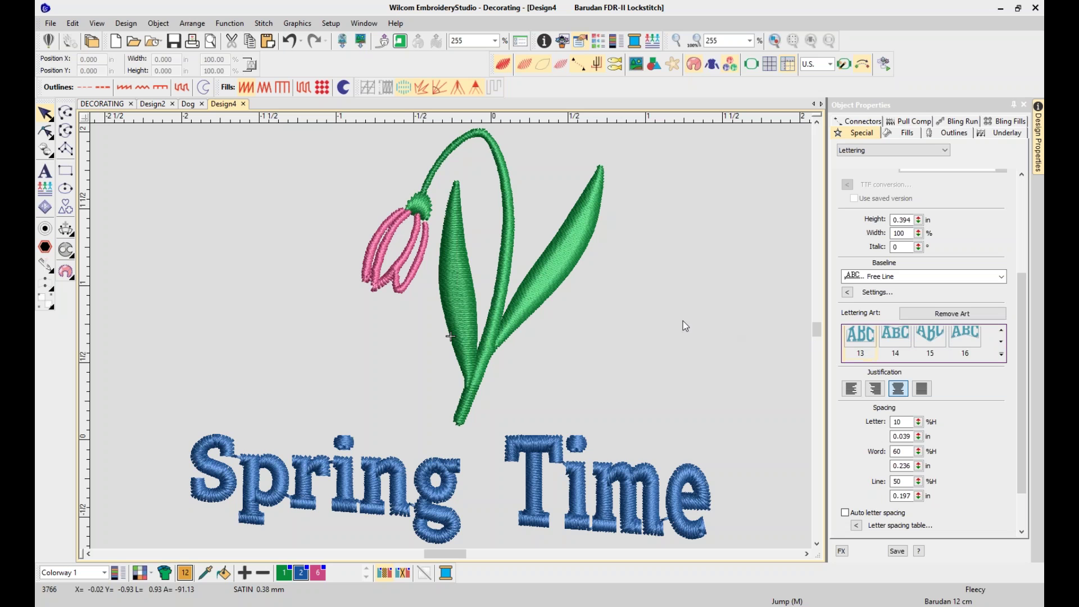
{"action": "left_click", "coordinate": [864, 347]}
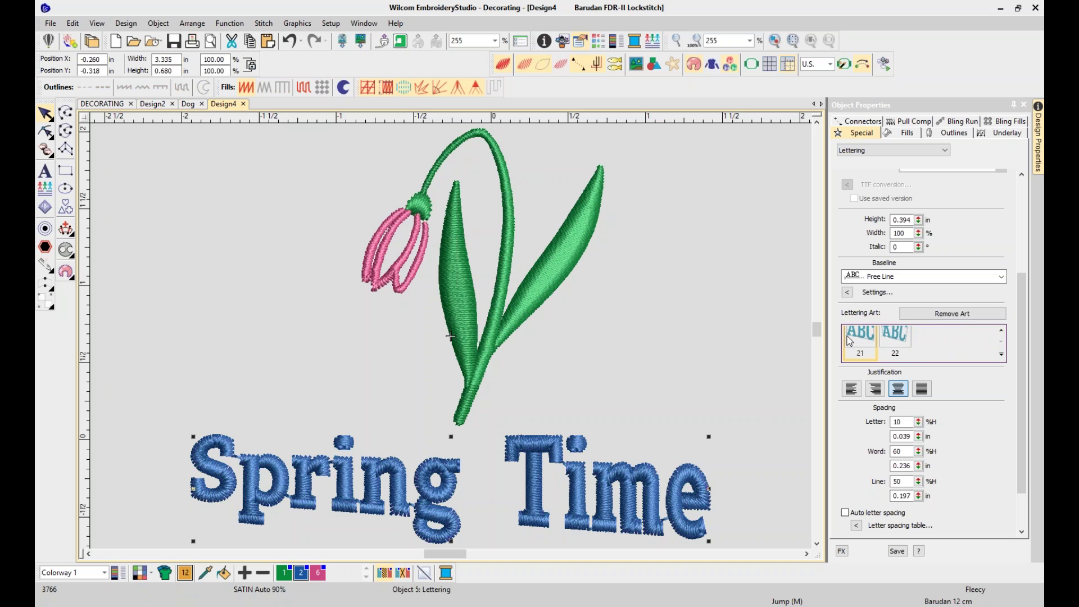
{"action": "left_click", "coordinate": [887, 344]}
{"action": "left_click", "coordinate": [1001, 330]}
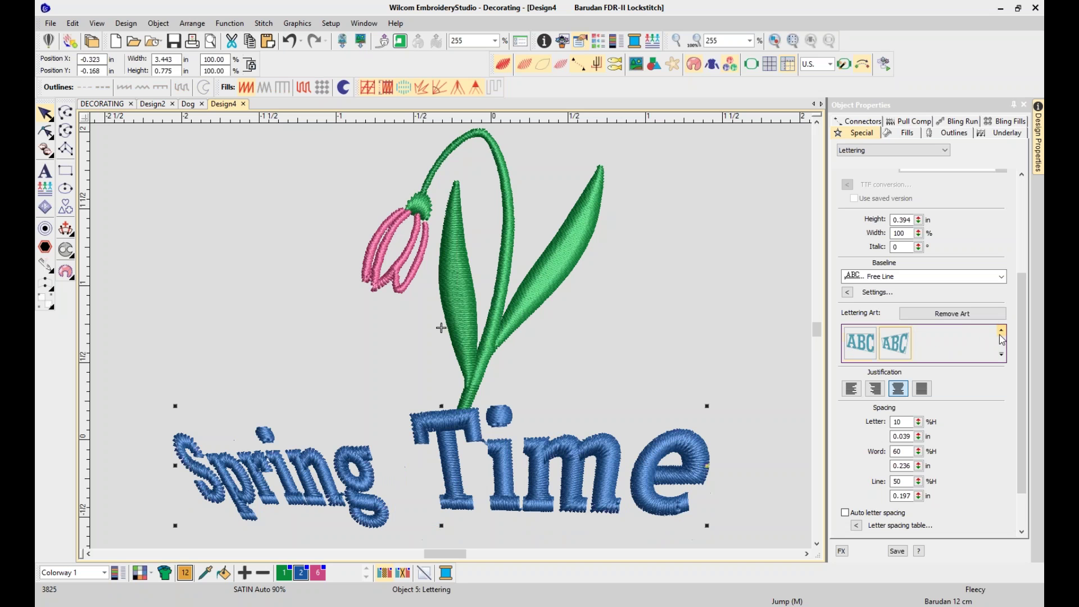
{"action": "left_click", "coordinate": [1001, 332]}
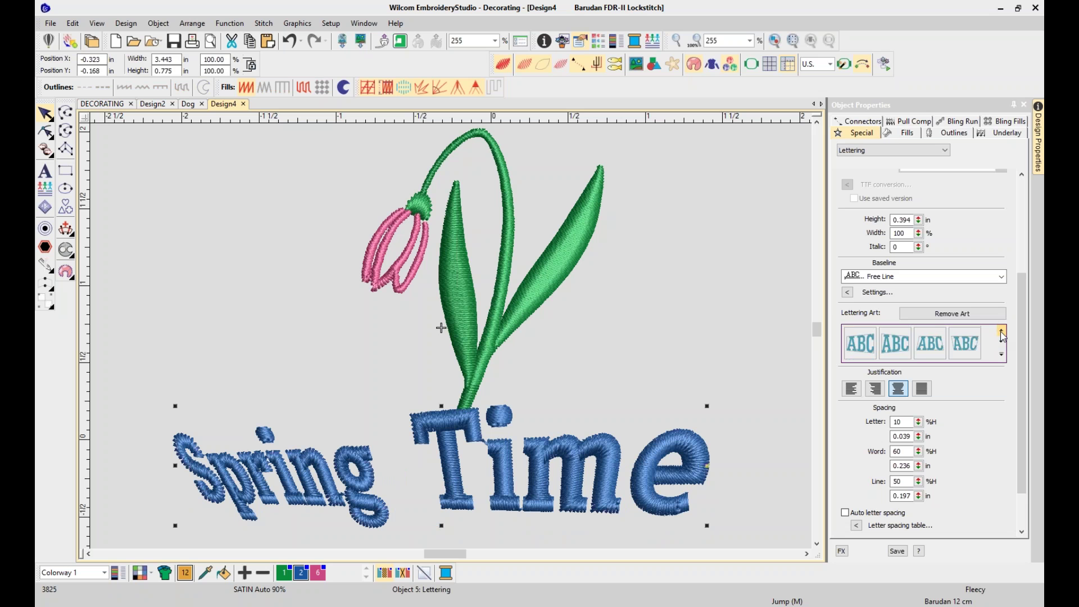
{"action": "left_click", "coordinate": [1001, 331]}
{"action": "left_click", "coordinate": [1001, 332]}
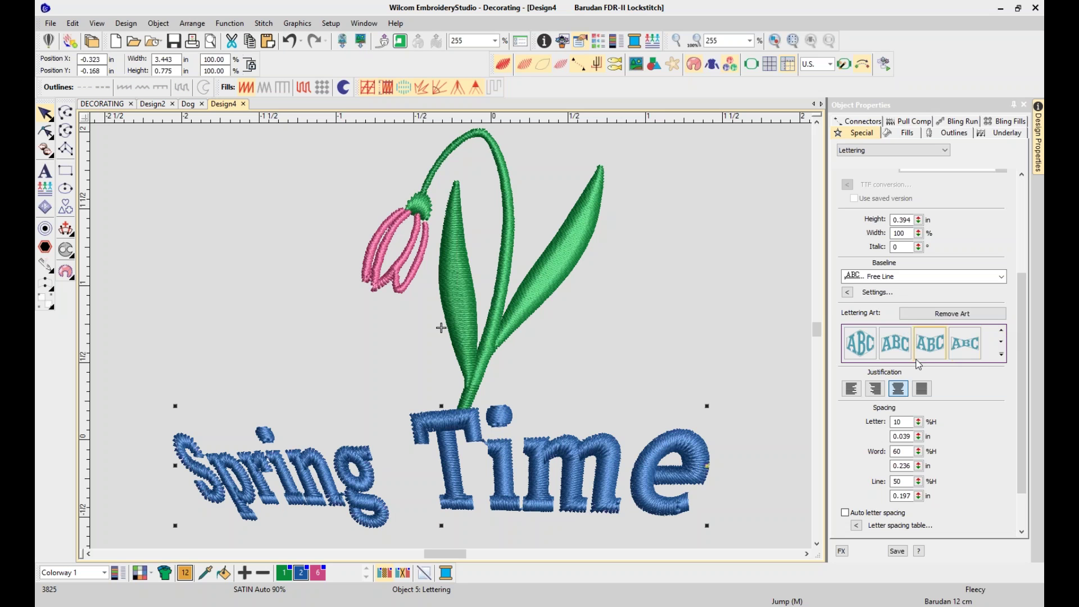
{"action": "left_click", "coordinate": [894, 353]}
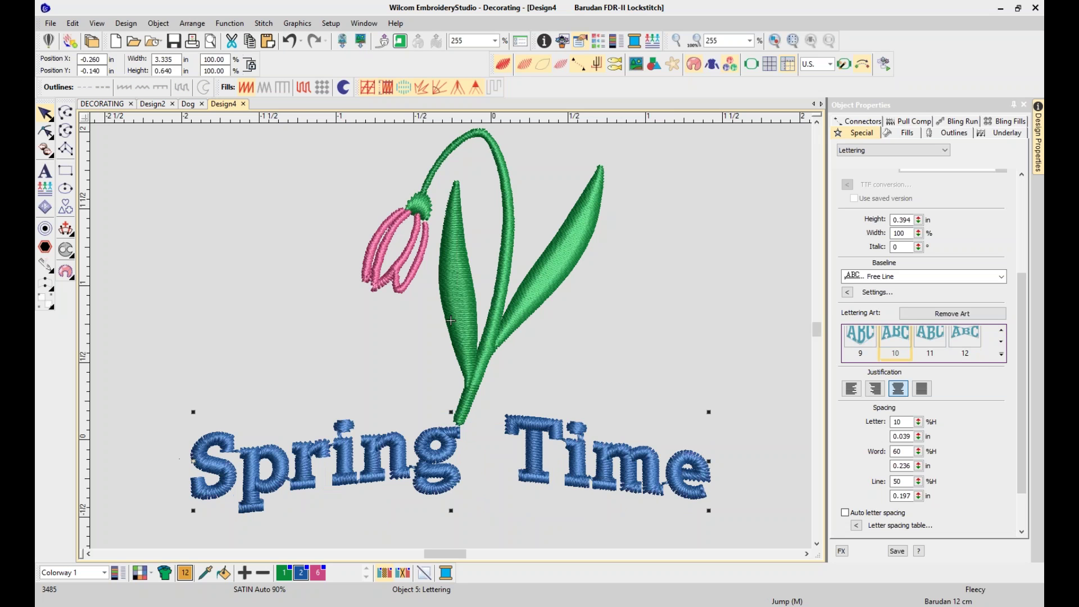
Reshape the Spring Time arch by raising its top and lifting its lower baseline for a steeper curve
{"action": "mouse_move", "coordinate": [47, 132]}
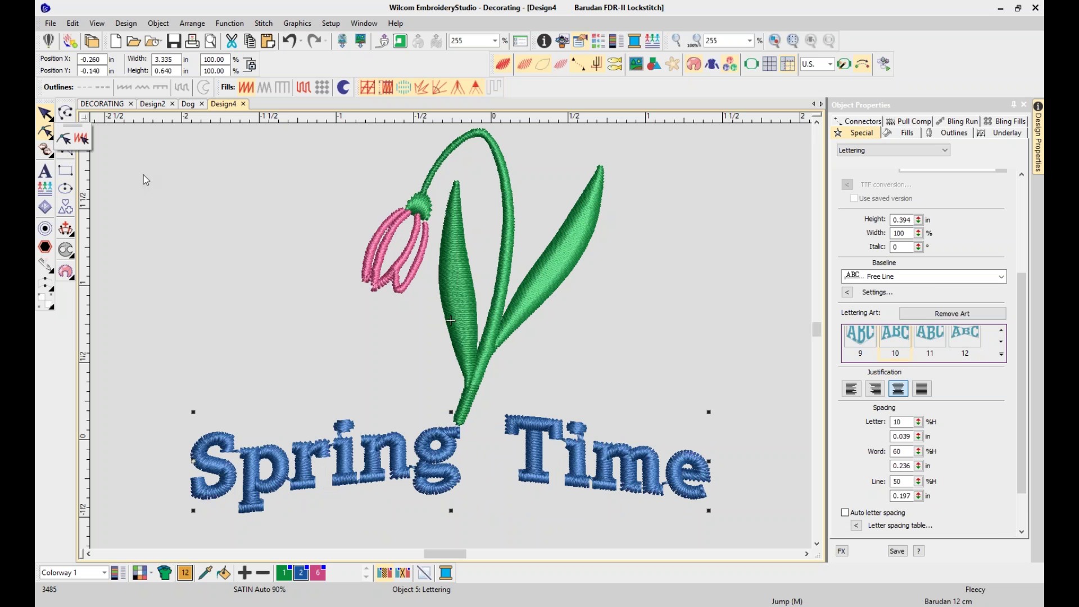
{"action": "left_click", "coordinate": [63, 138]}
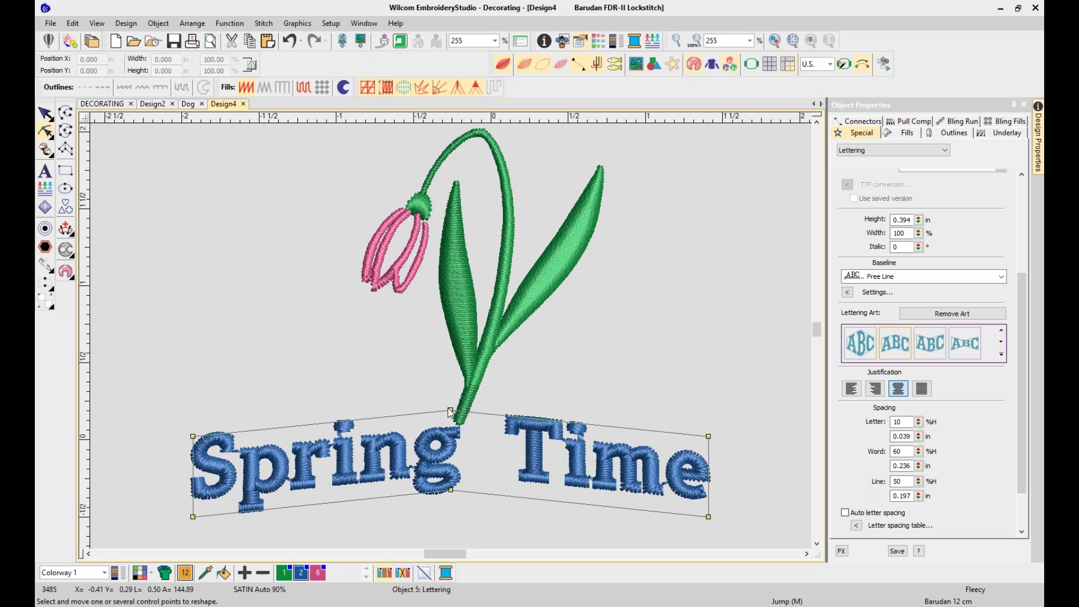
{"action": "left_click_drag", "start_coordinate": [451, 411], "coordinate": [451, 363]}
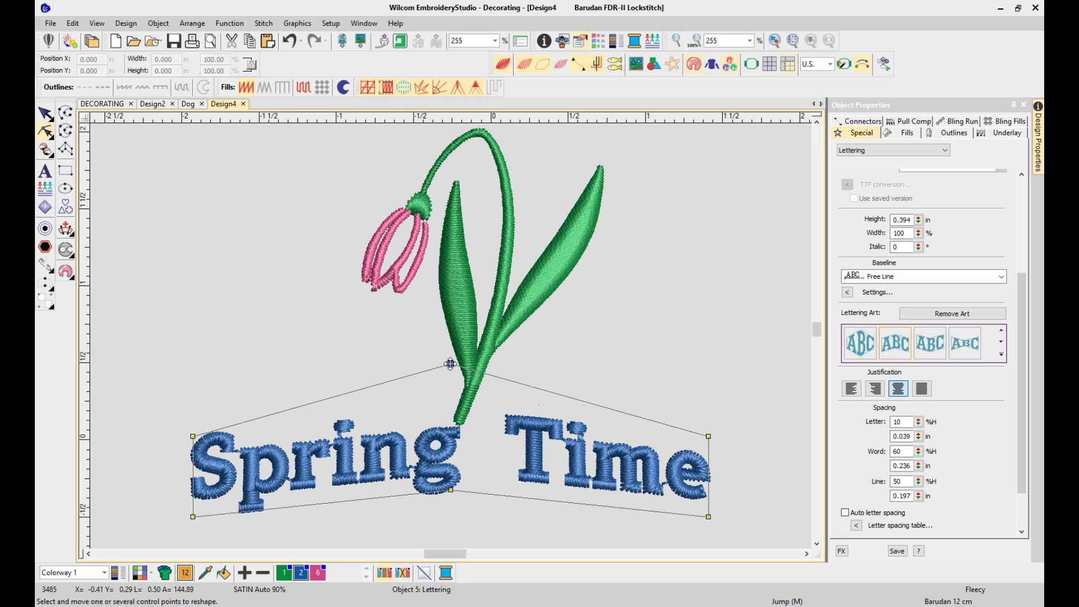
{"action": "left_click_drag", "start_coordinate": [451, 490], "coordinate": [451, 455]}
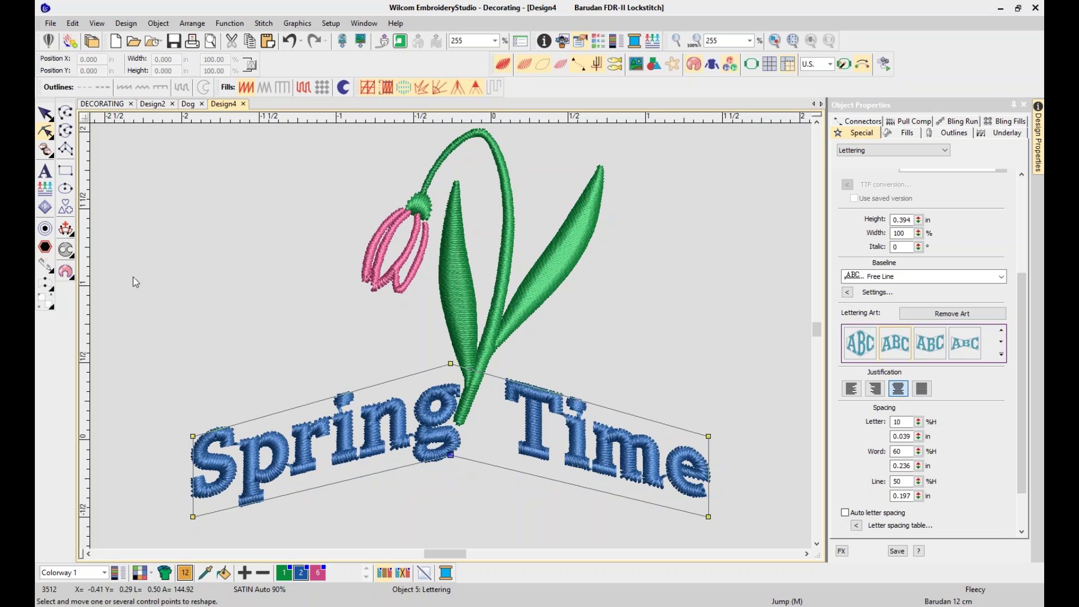
Move the Spring Time lettering down beneath the snowdrop's stem, now 3.335 × 0.881 inches
{"action": "left_click", "coordinate": [45, 116]}
{"action": "left_click_drag", "start_coordinate": [442, 438], "coordinate": [462, 493]}
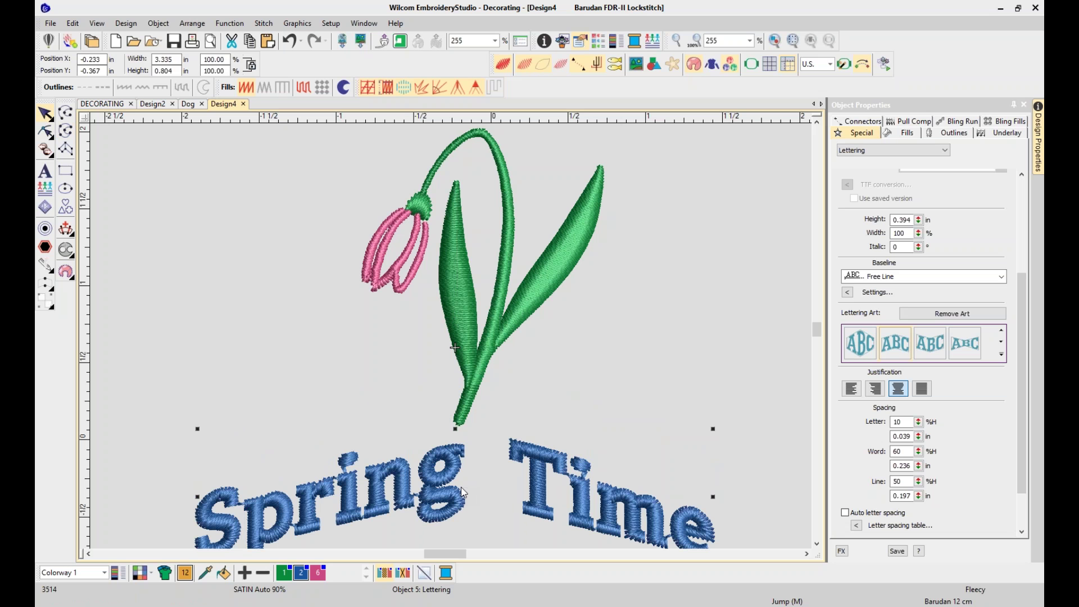
{"action": "left_click", "coordinate": [657, 302]}
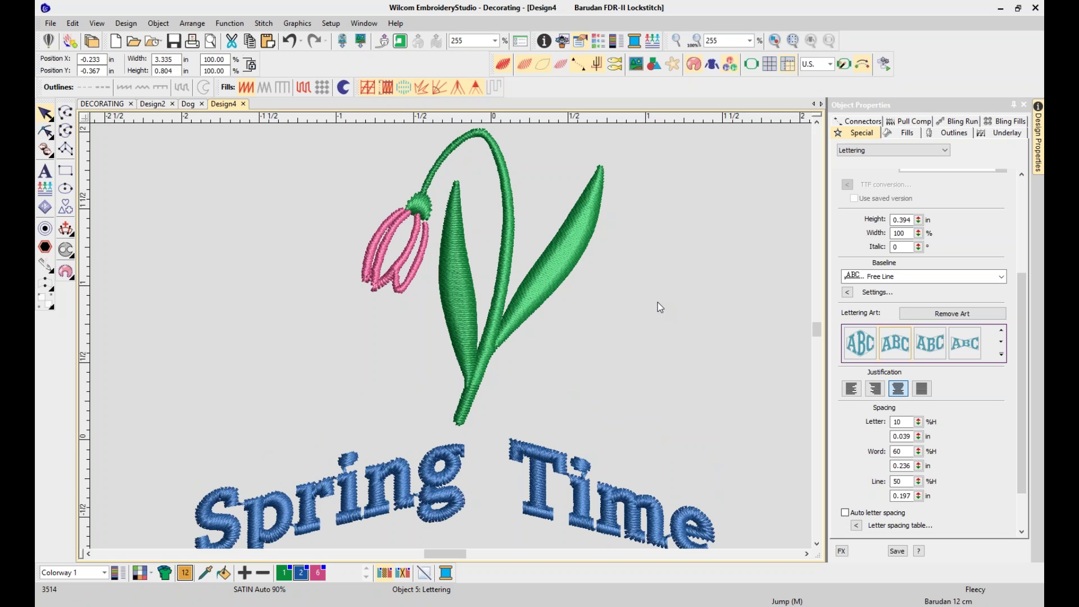
{"action": "left_click", "coordinate": [538, 496]}
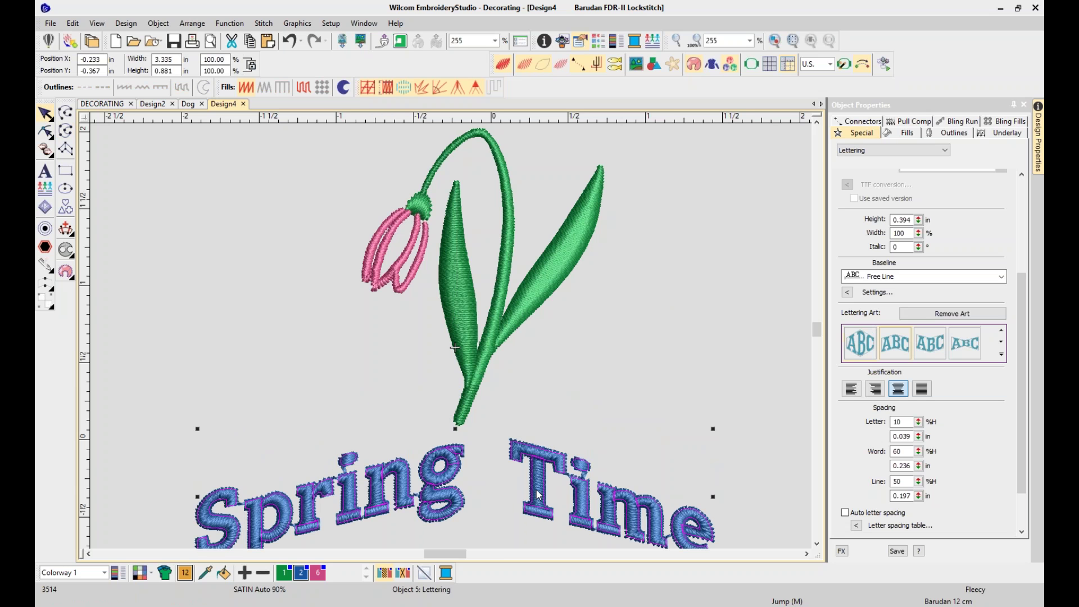
{"action": "left_click", "coordinate": [729, 293]}
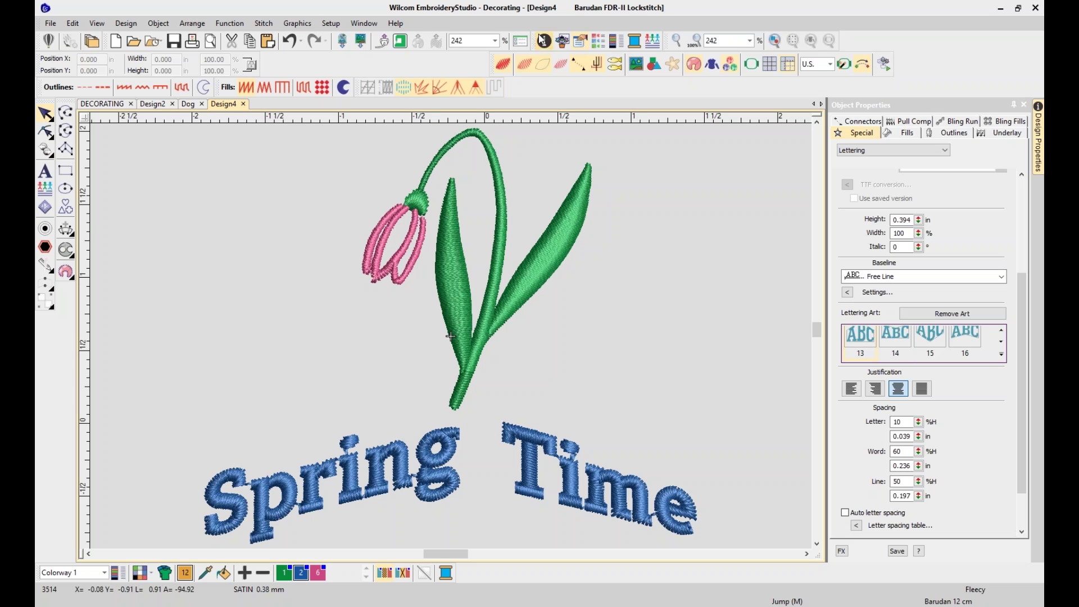
Open Product Visualizer and preview a women's polo from the Polos category
{"action": "left_click", "coordinate": [165, 573]}
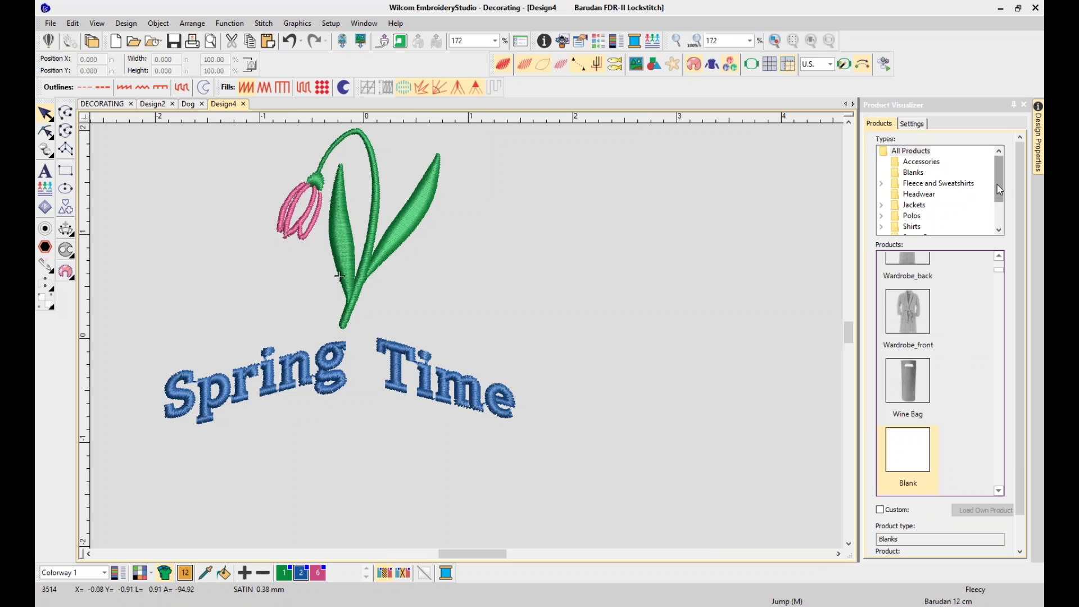
{"action": "scroll", "coordinate": [998, 186], "scroll_direction": "down", "scroll_amount": 3}
{"action": "scroll", "coordinate": [1001, 188], "scroll_direction": "up", "scroll_amount": 3}
{"action": "mouse_move", "coordinate": [1001, 191]}
{"action": "left_mouse_down"}
{"action": "mouse_move", "coordinate": [1000, 221]}
{"action": "mouse_move", "coordinate": [998, 198]}
{"action": "left_mouse_up"}
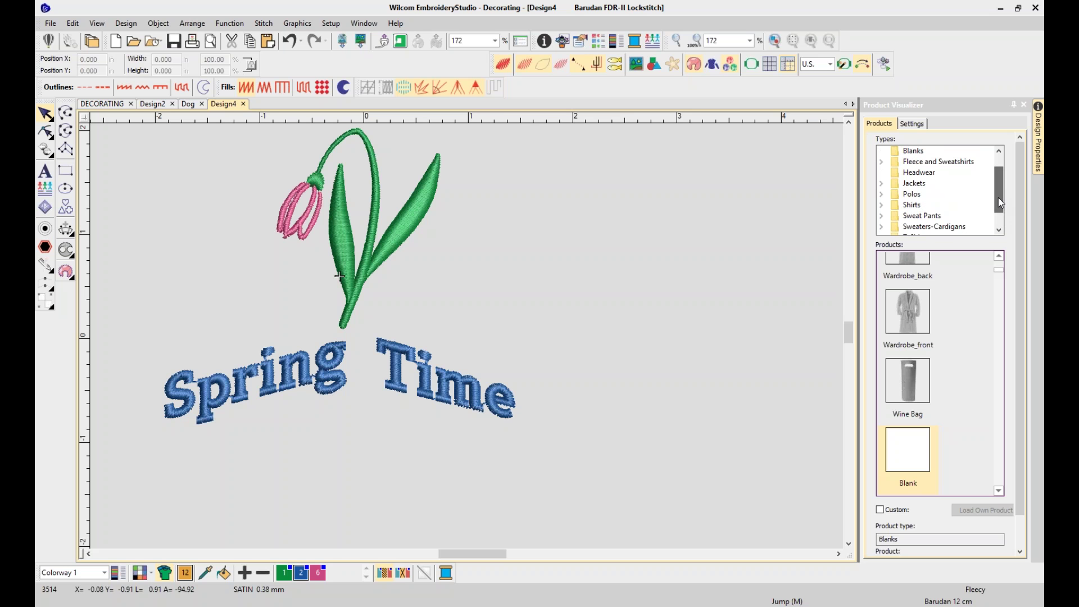
{"action": "double_click", "coordinate": [911, 196]}
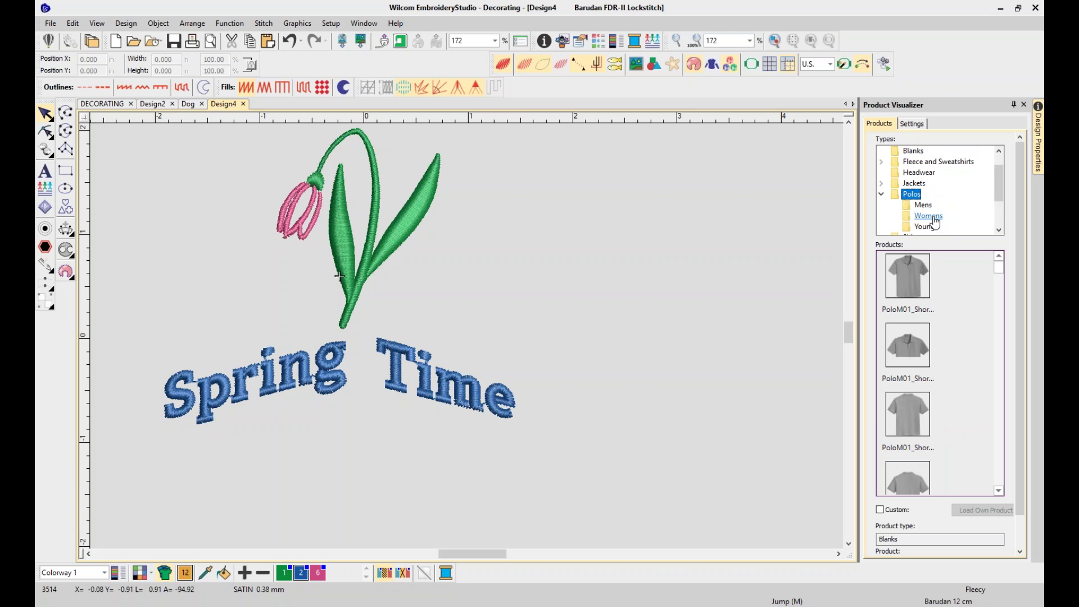
{"action": "left_click", "coordinate": [932, 218]}
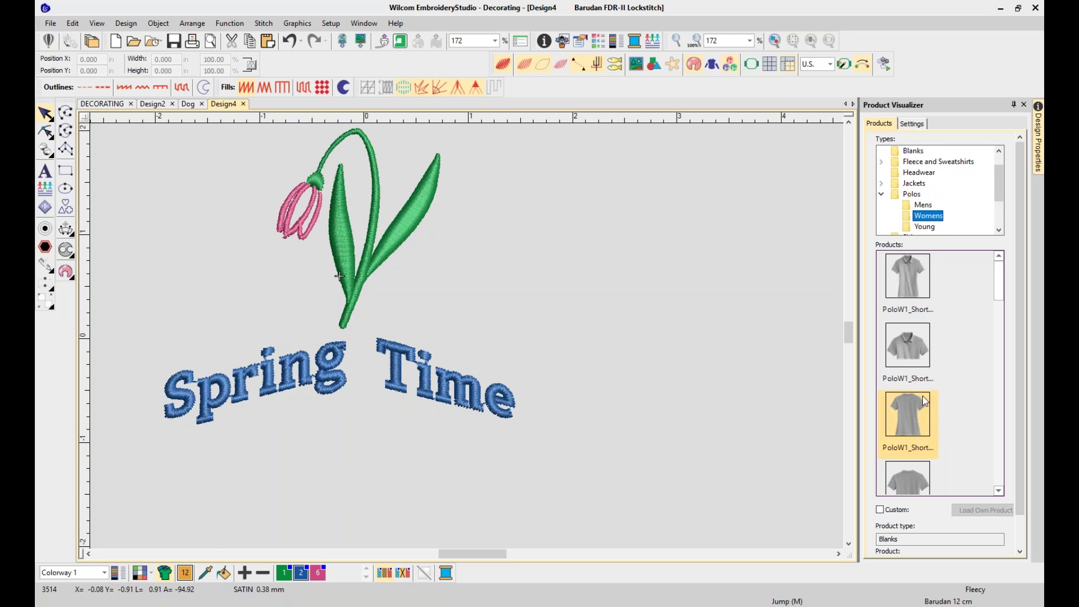
{"action": "left_click", "coordinate": [907, 427]}
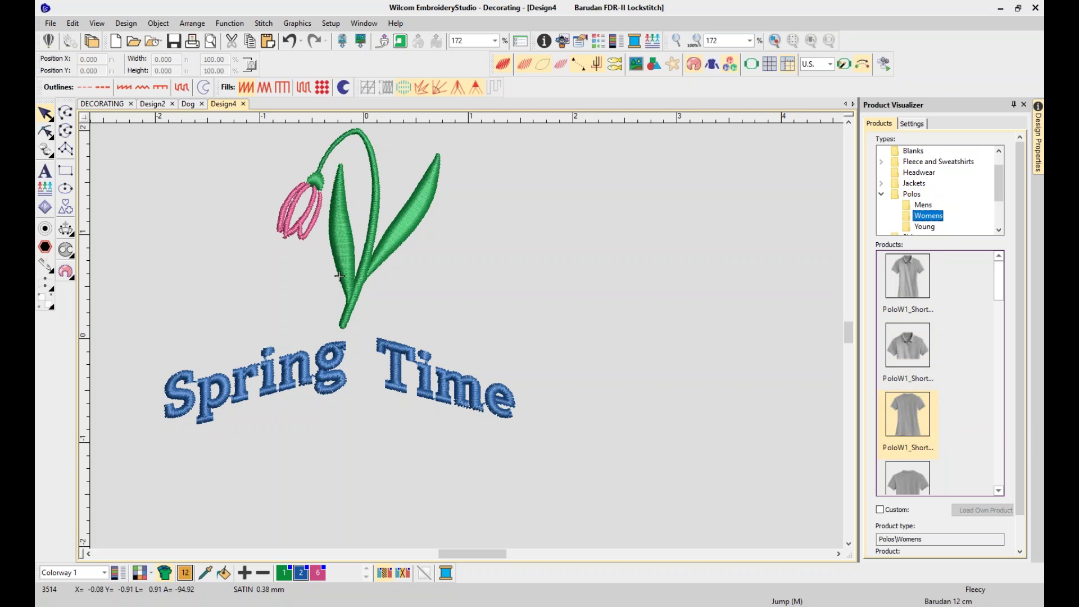
{"action": "left_click", "coordinate": [906, 126]}
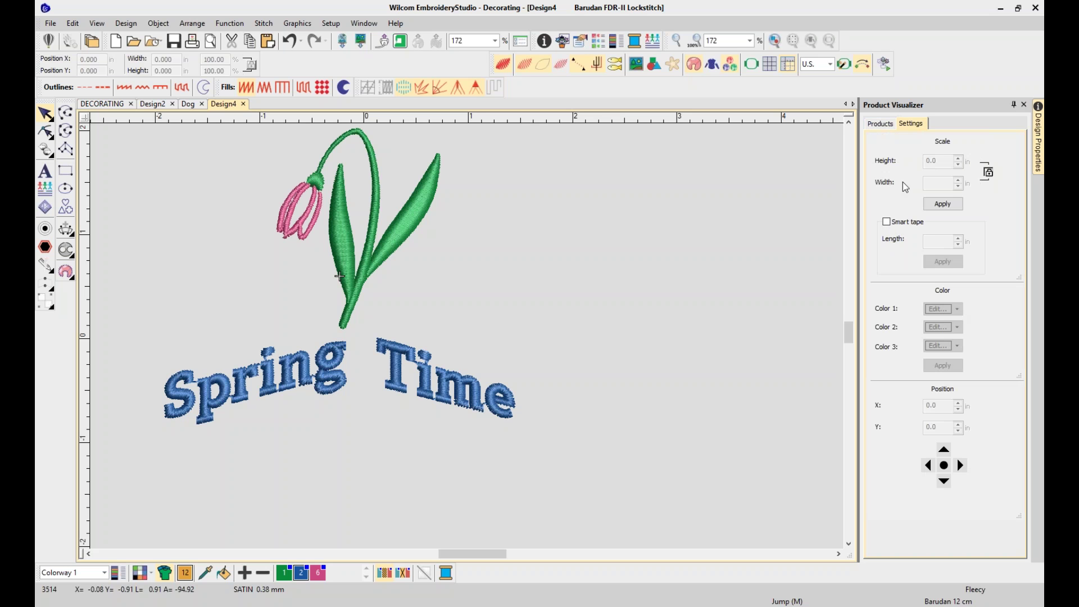
Switch the preview product to the back view of the men's PoloM01 and show its settings
{"action": "left_click", "coordinate": [880, 123]}
{"action": "left_click", "coordinate": [927, 216]}
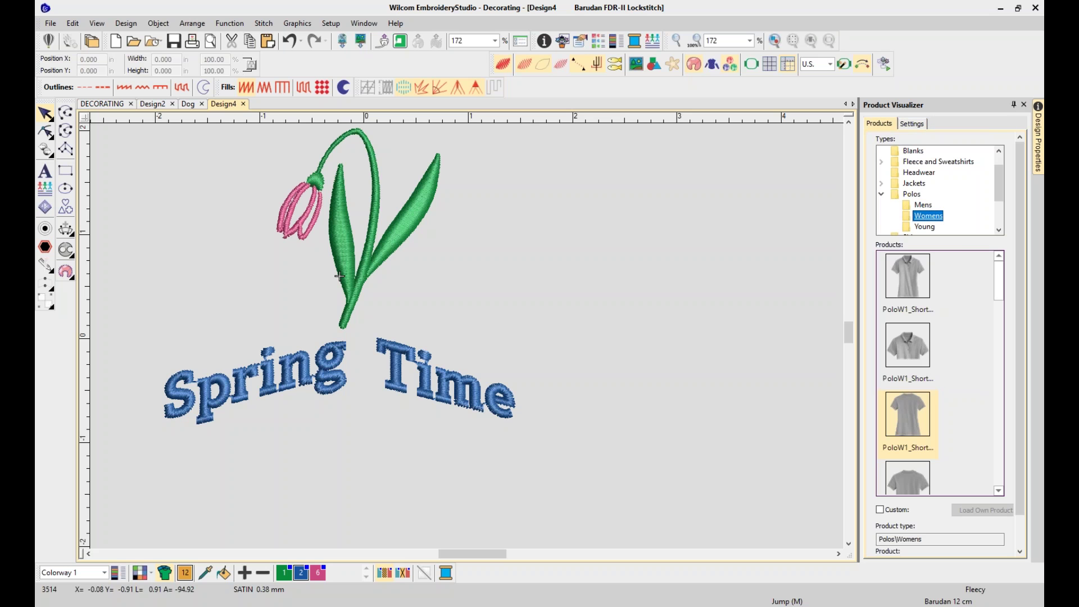
{"action": "left_click", "coordinate": [910, 124]}
{"action": "left_click", "coordinate": [892, 126]}
{"action": "left_click", "coordinate": [922, 204]}
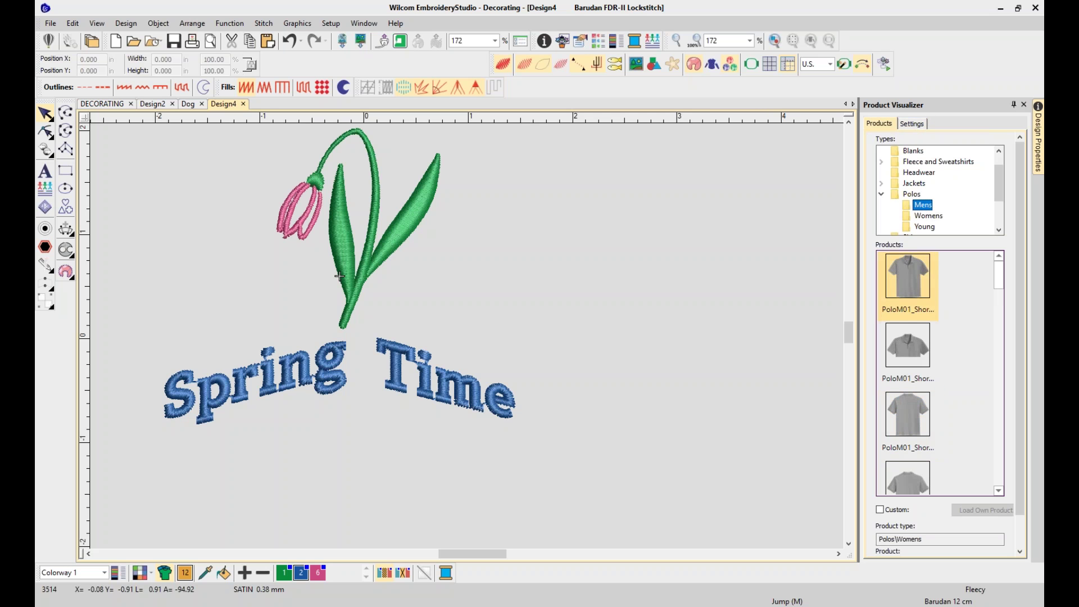
{"action": "left_click", "coordinate": [907, 345]}
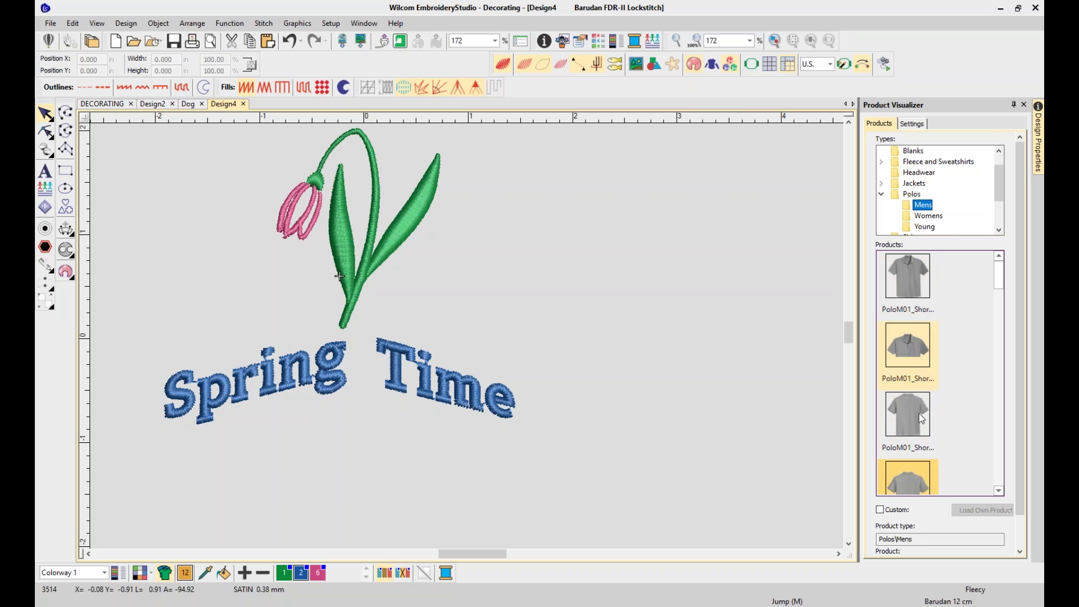
{"action": "left_click", "coordinate": [909, 490]}
{"action": "left_click", "coordinate": [910, 124]}
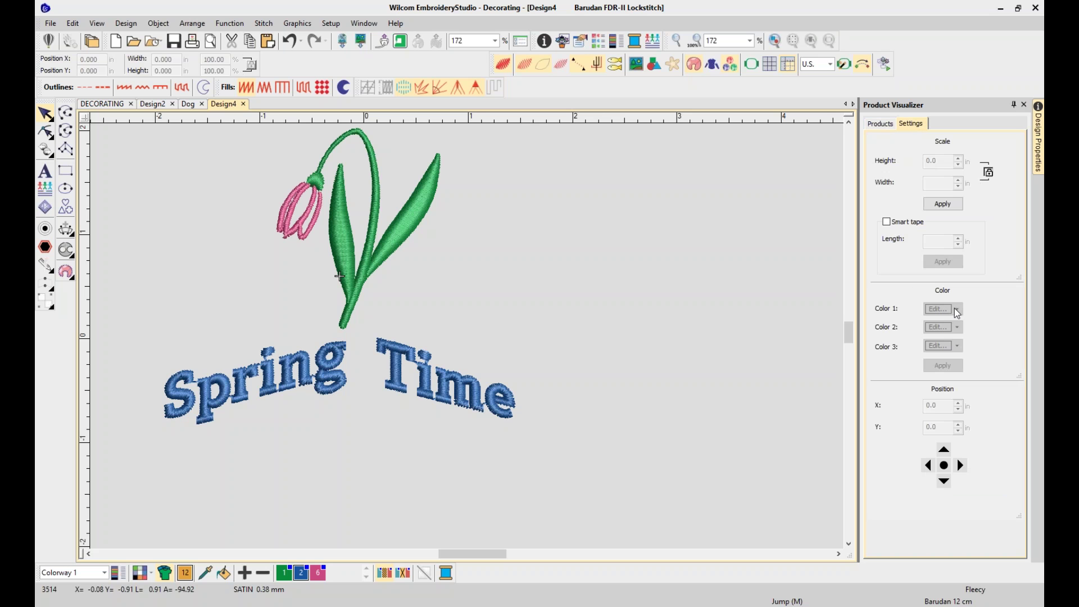
Apply dark red as Color 1 on the men's polo and move the design up just below the collar
{"action": "left_click", "coordinate": [880, 125]}
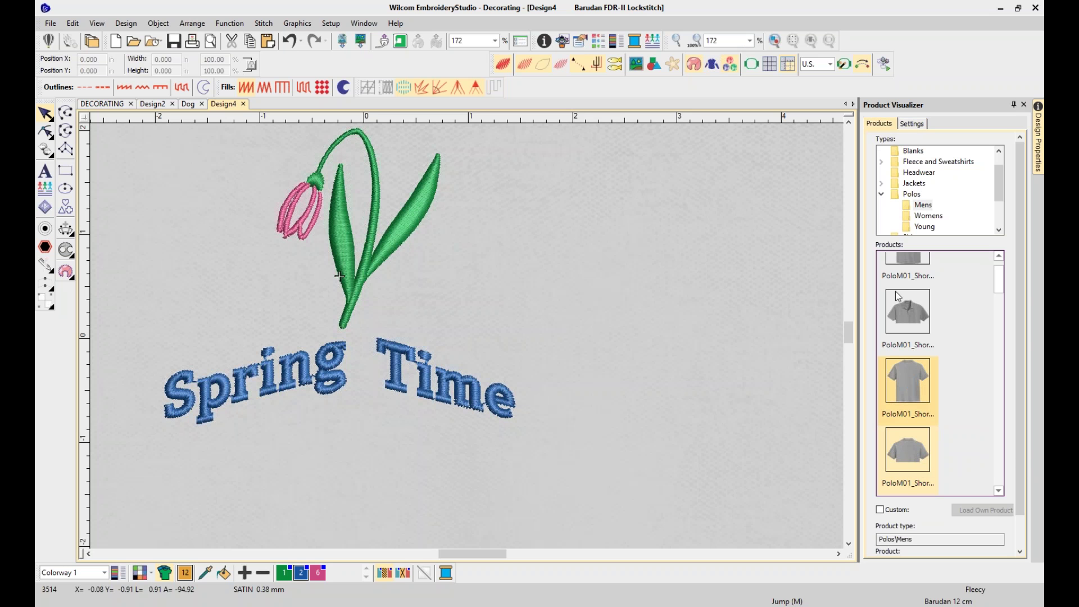
{"action": "left_click", "coordinate": [911, 124]}
{"action": "left_click", "coordinate": [957, 309]}
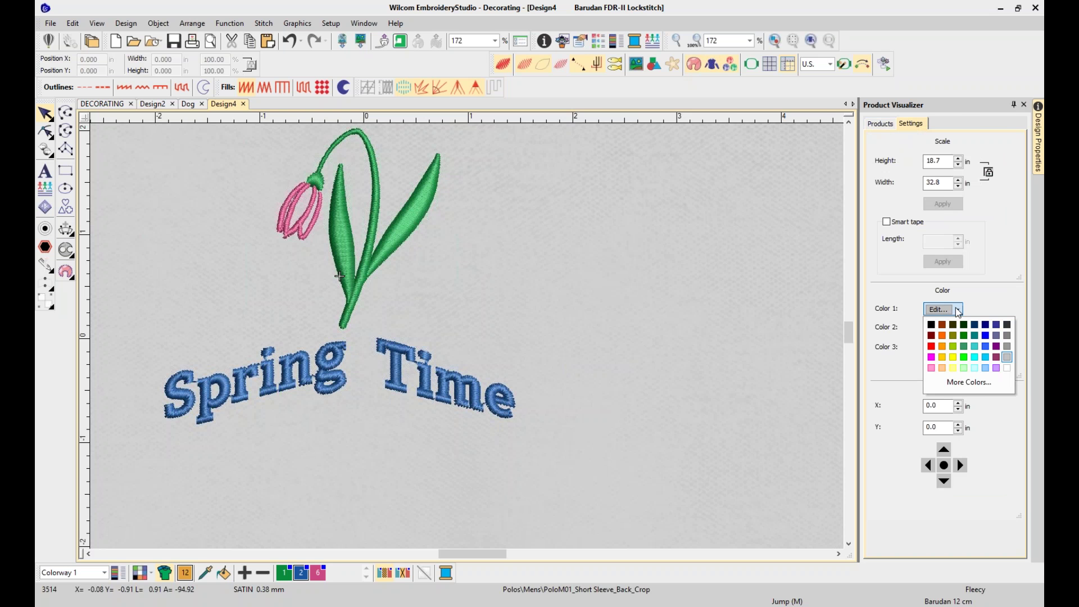
{"action": "left_click", "coordinate": [931, 336]}
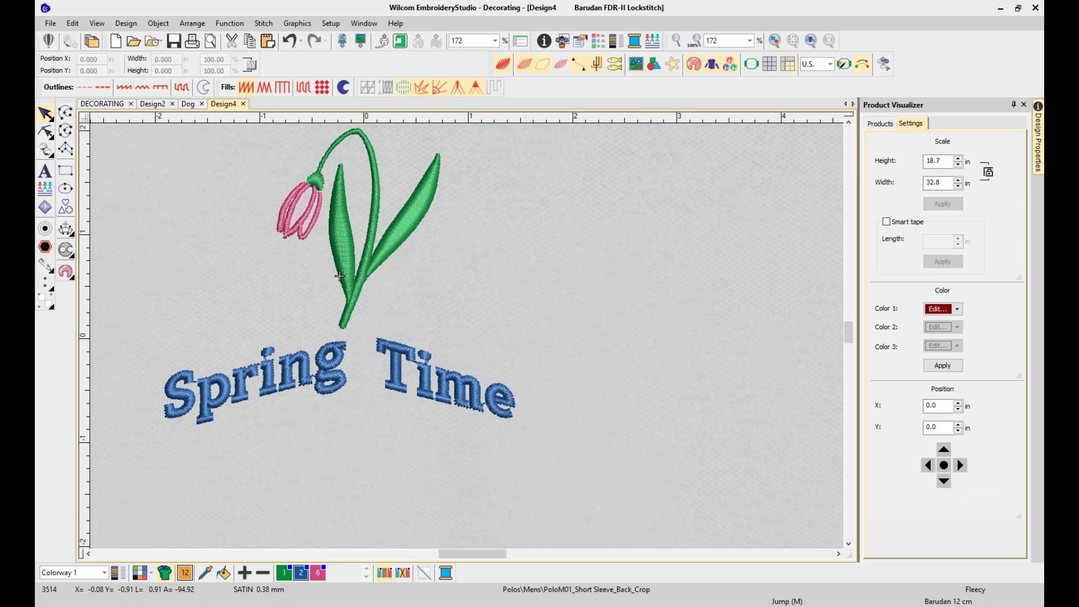
{"action": "left_click", "coordinate": [811, 42]}
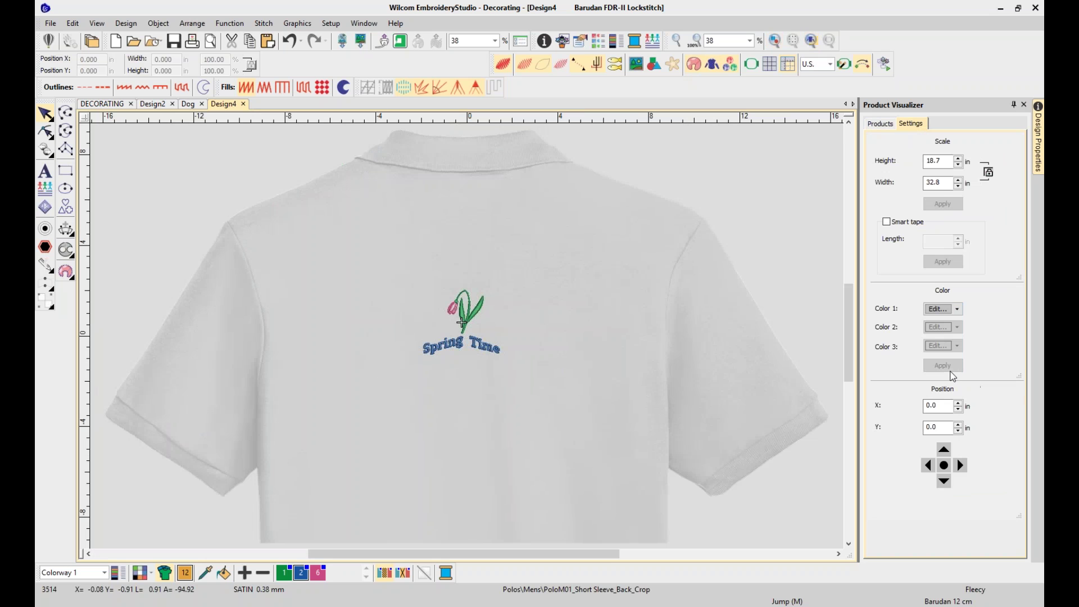
{"action": "left_click", "coordinate": [957, 309]}
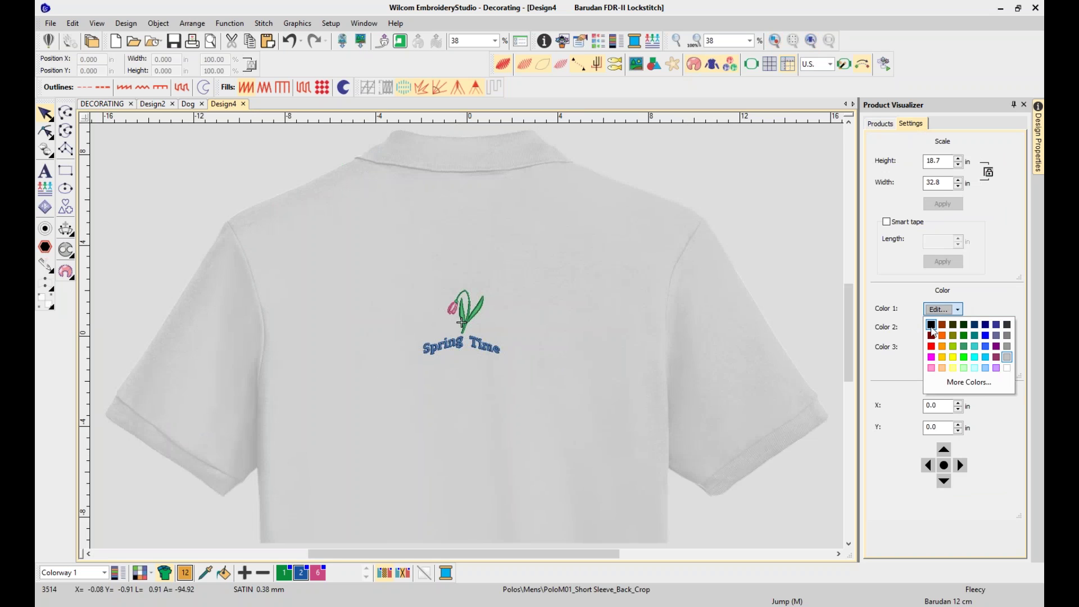
{"action": "left_click", "coordinate": [931, 335]}
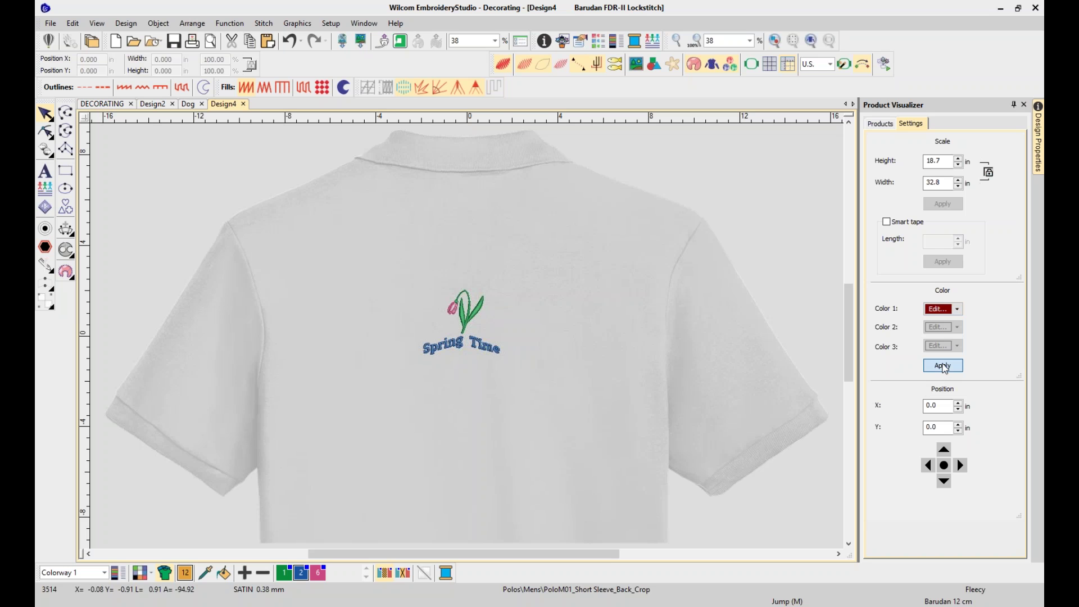
{"action": "left_click", "coordinate": [942, 365]}
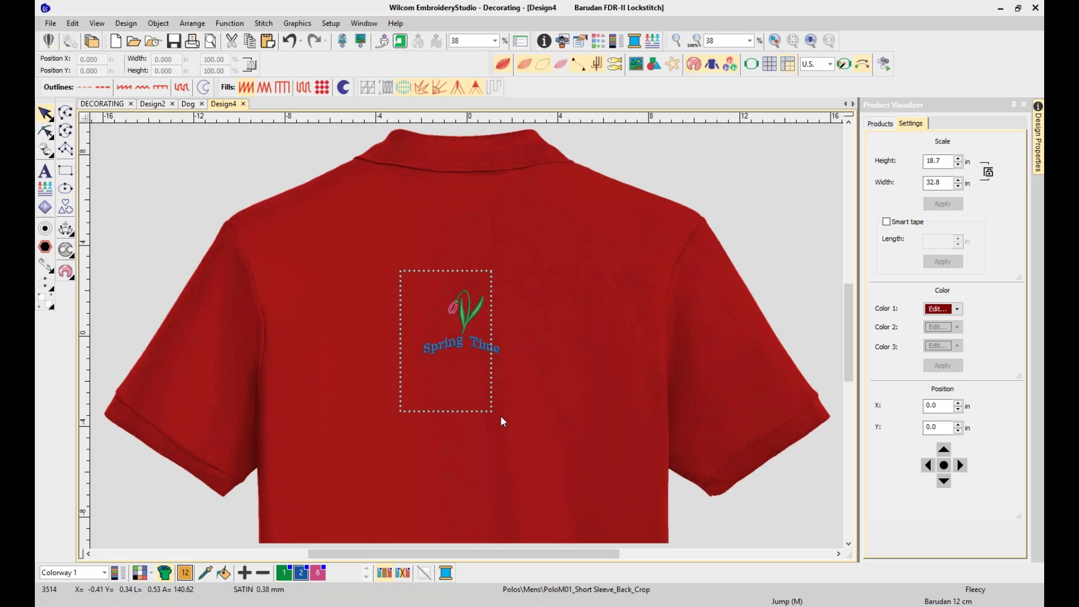
{"action": "left_click", "coordinate": [471, 321]}
{"action": "left_click_drag", "start_coordinate": [477, 263], "coordinate": [480, 216]}
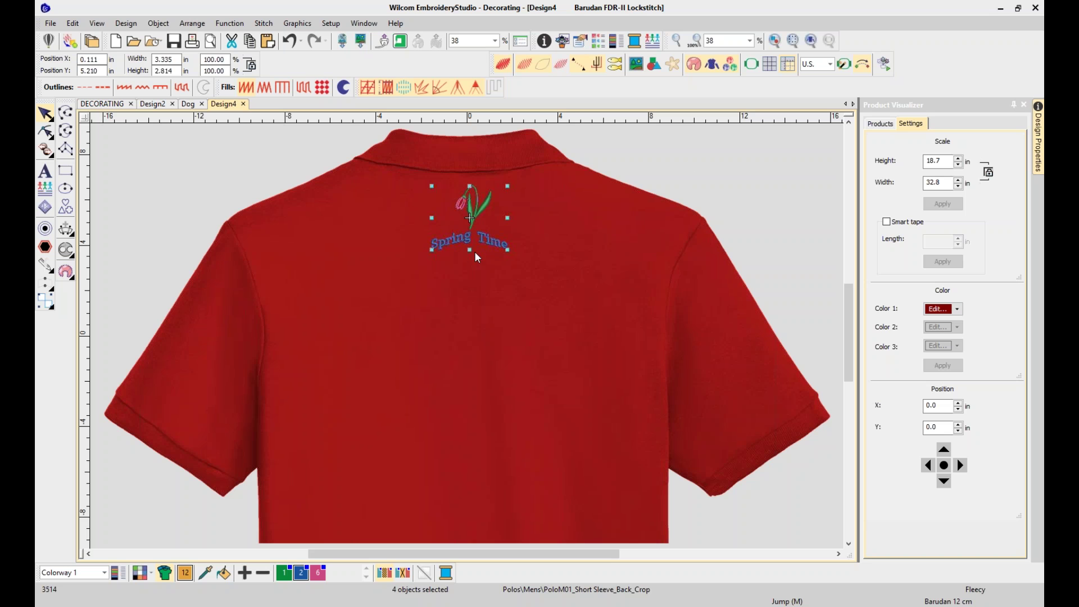
Change the preview product to the red felt Handbag01 from Accessories
{"action": "left_click", "coordinate": [876, 125]}
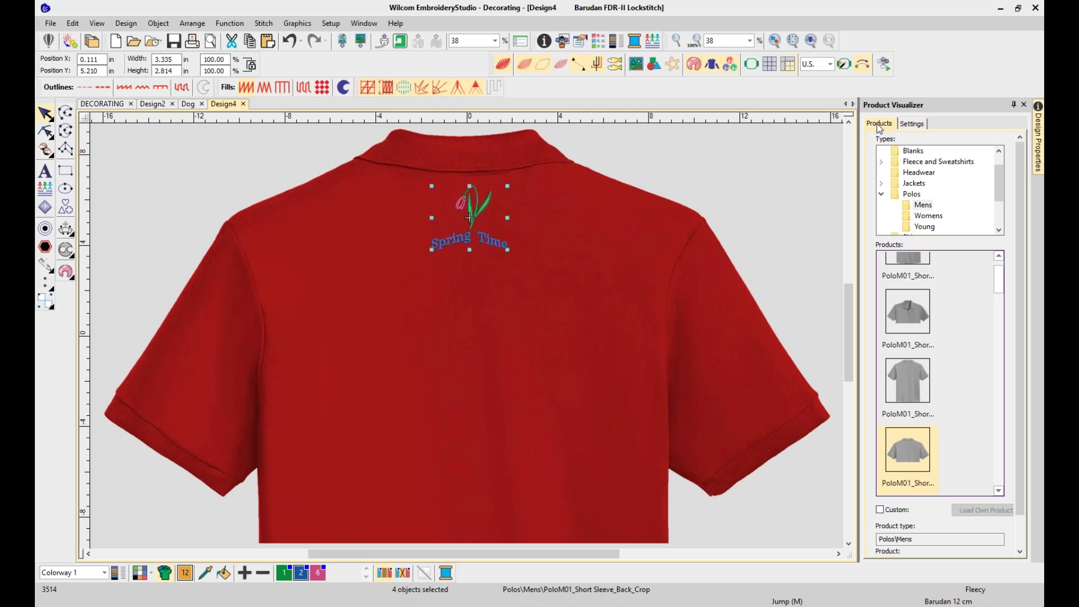
{"action": "left_click_drag", "start_coordinate": [1000, 187], "coordinate": [999, 170]}
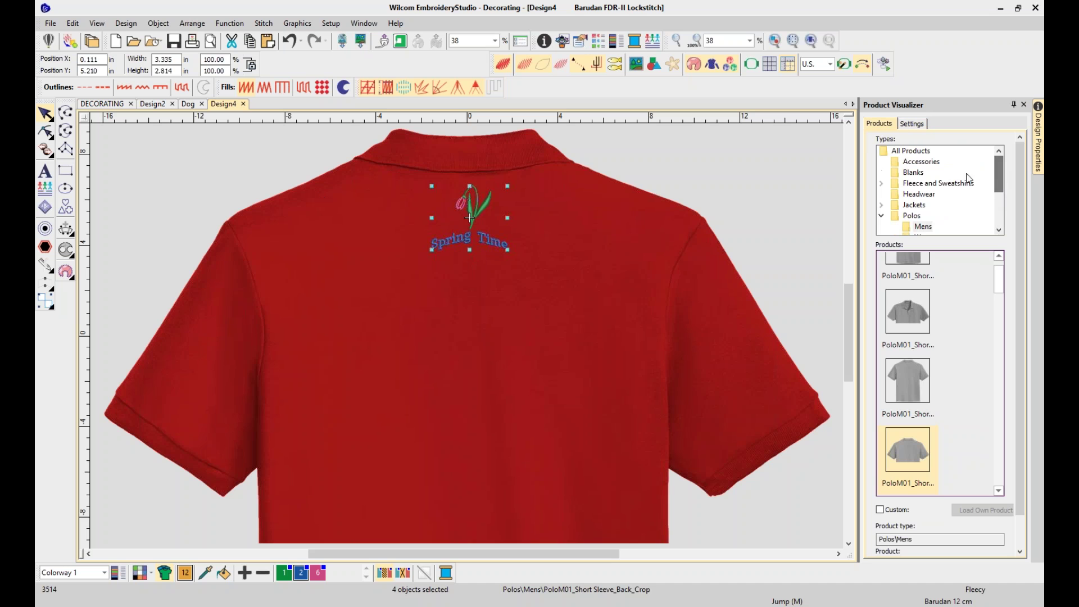
{"action": "left_click", "coordinate": [902, 173]}
{"action": "left_click", "coordinate": [912, 161]}
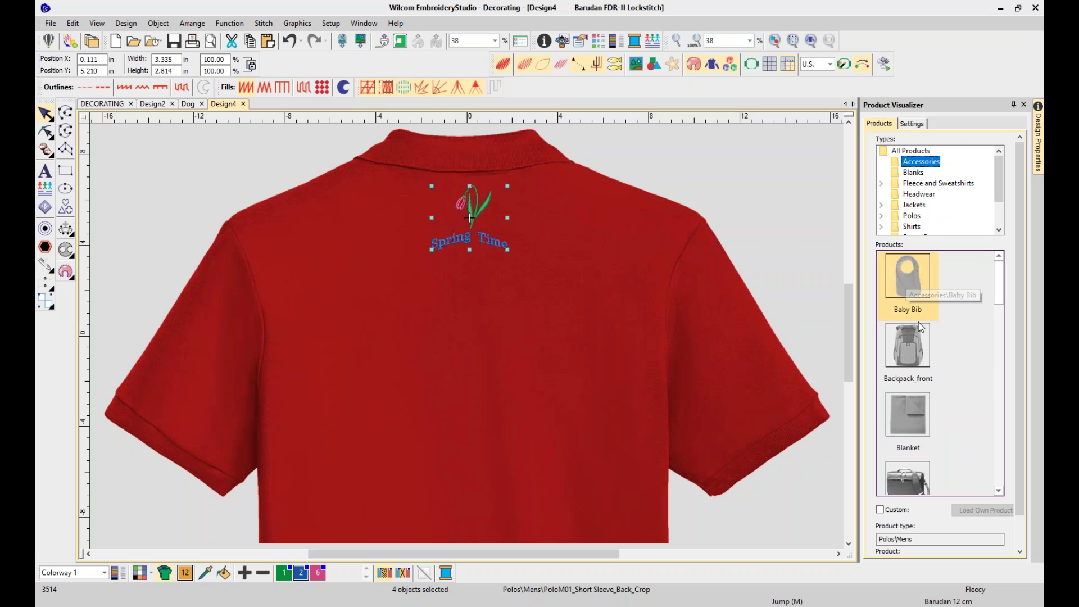
{"action": "left_click", "coordinate": [998, 491]}
{"action": "left_click", "coordinate": [999, 490]}
{"action": "left_click", "coordinate": [998, 490]}
{"action": "left_click", "coordinate": [999, 491]}
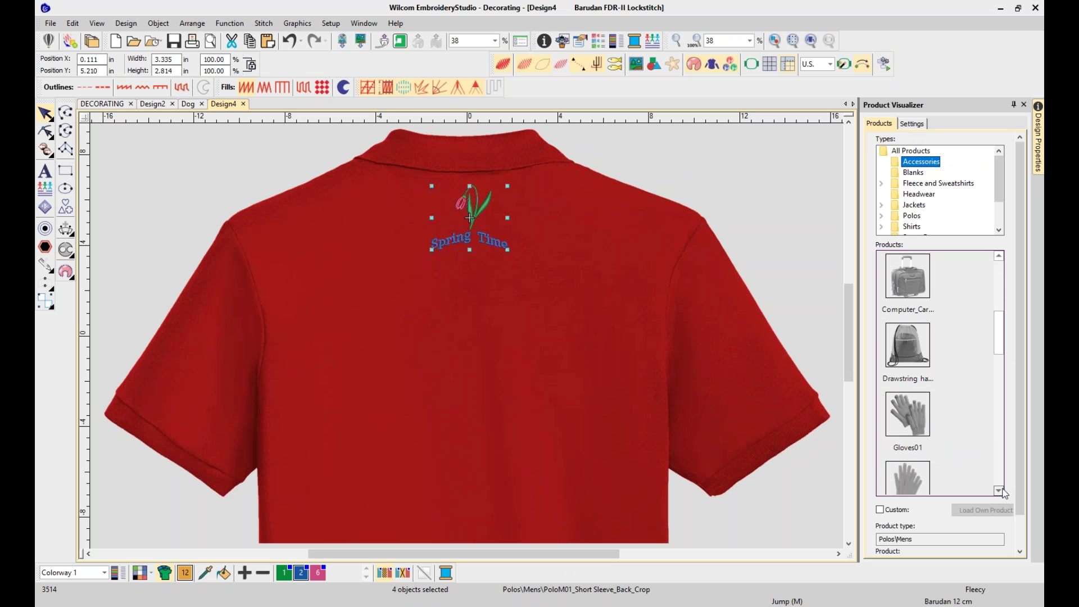
{"action": "left_click", "coordinate": [998, 491]}
{"action": "left_click", "coordinate": [998, 490]}
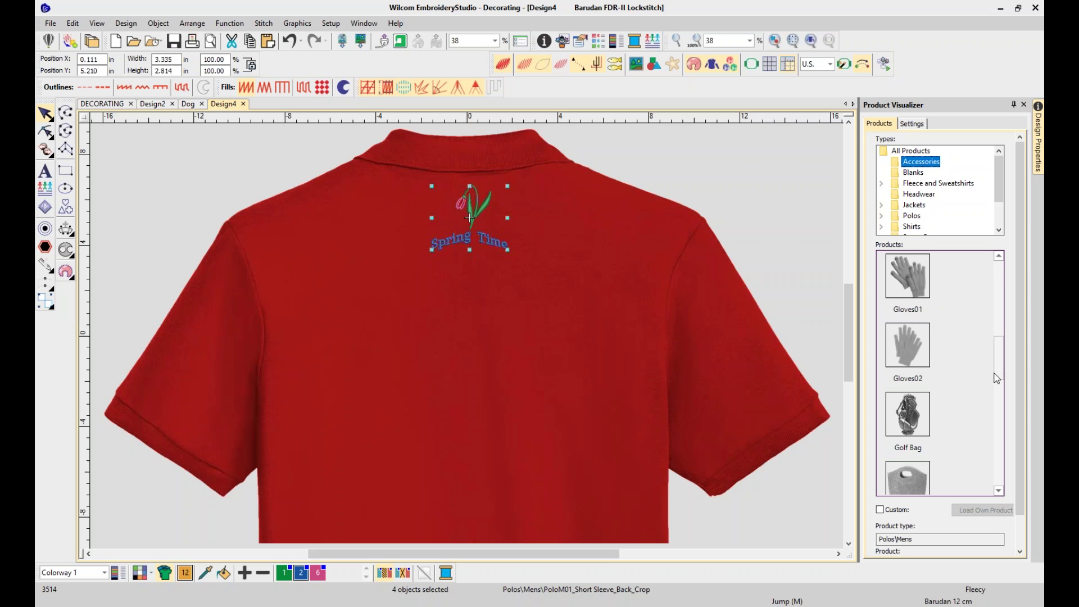
{"action": "scroll", "coordinate": [1000, 359], "scroll_direction": "down", "scroll_amount": 1}
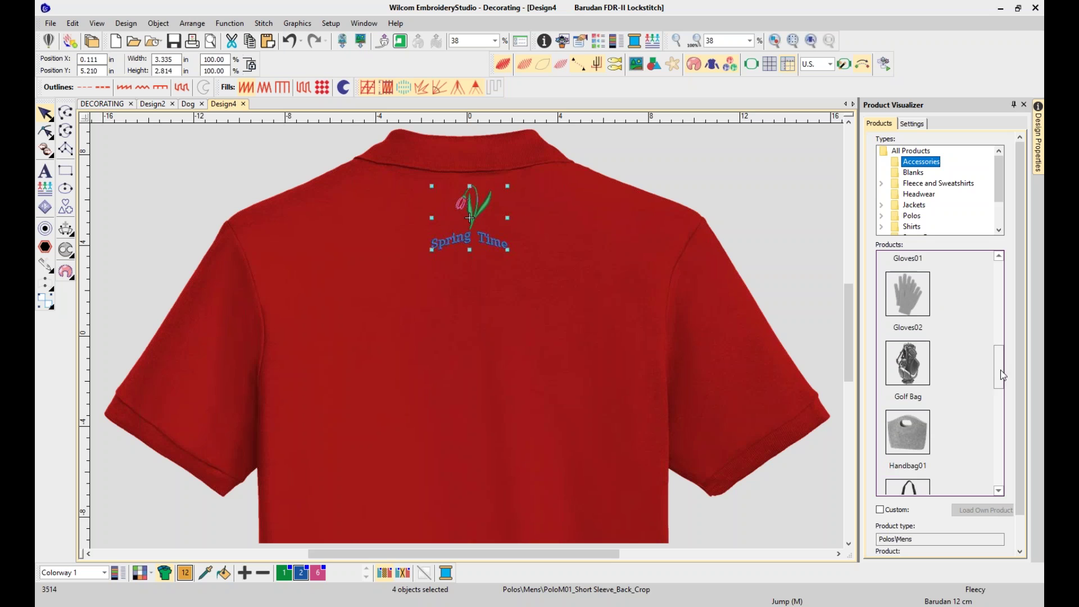
{"action": "left_click", "coordinate": [901, 423]}
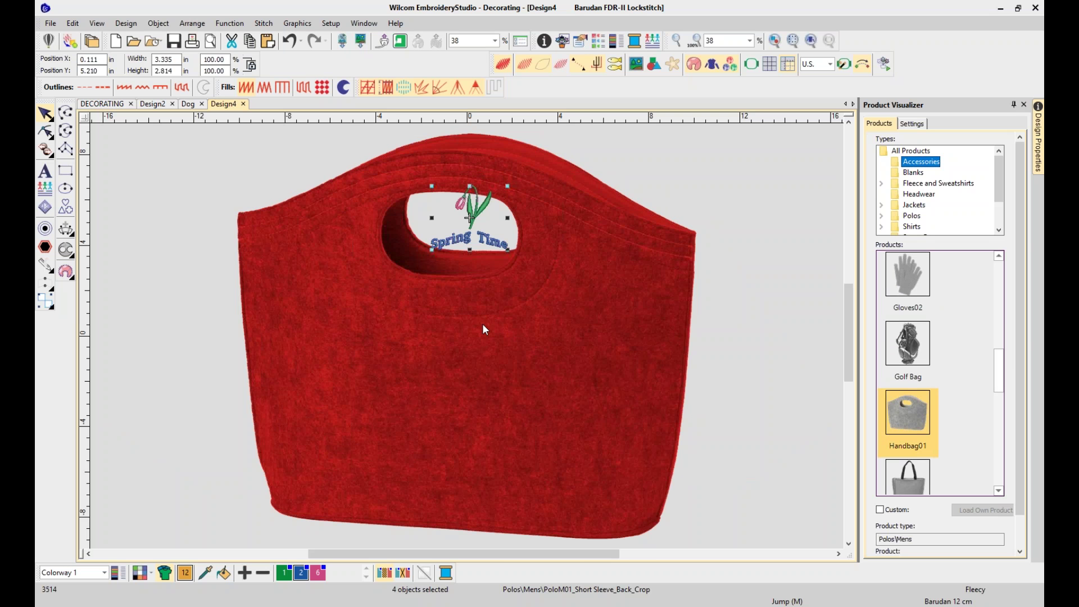
Move the Spring Time design down onto the front of the handbag
{"action": "left_click", "coordinate": [393, 155]}
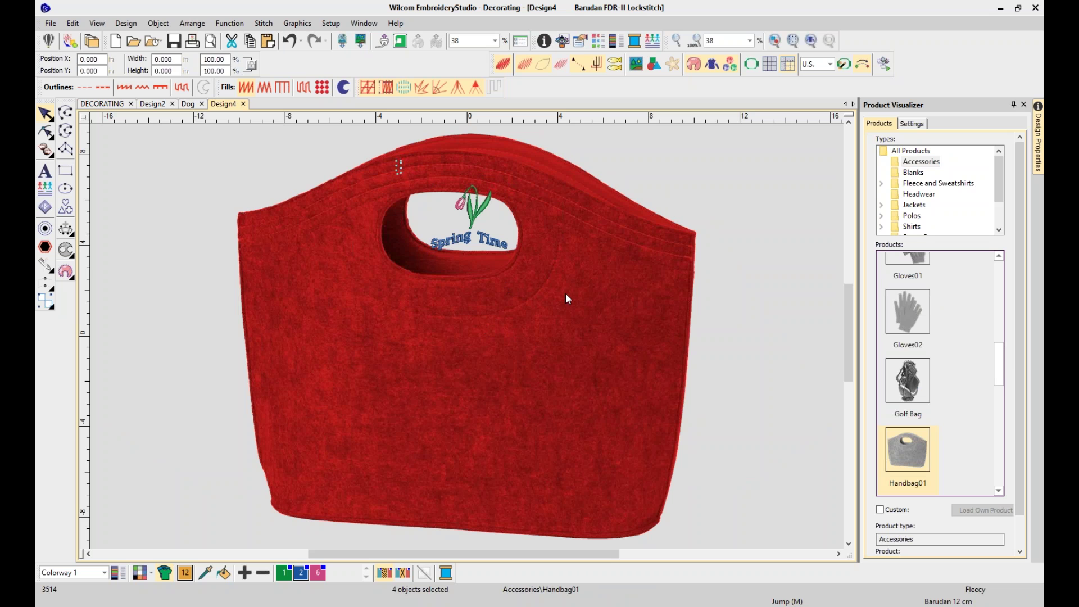
{"action": "left_click", "coordinate": [505, 246]}
{"action": "mouse_move", "coordinate": [470, 377]}
{"action": "left_mouse_down"}
{"action": "mouse_move", "coordinate": [463, 403]}
{"action": "mouse_move", "coordinate": [455, 364]}
{"action": "mouse_move", "coordinate": [453, 379]}
{"action": "left_mouse_up"}
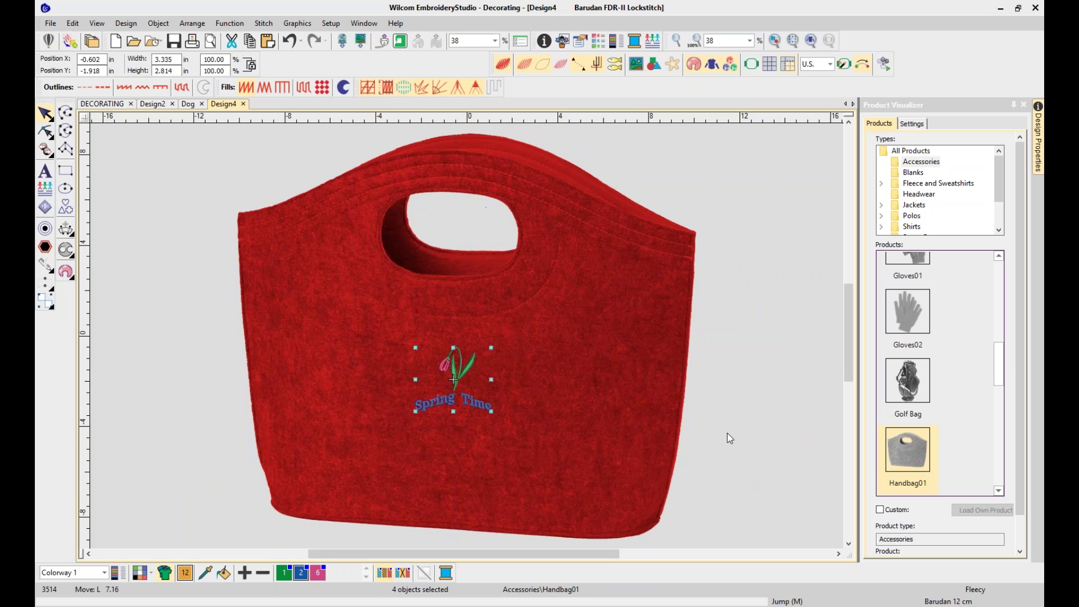
{"action": "left_click", "coordinate": [754, 137]}
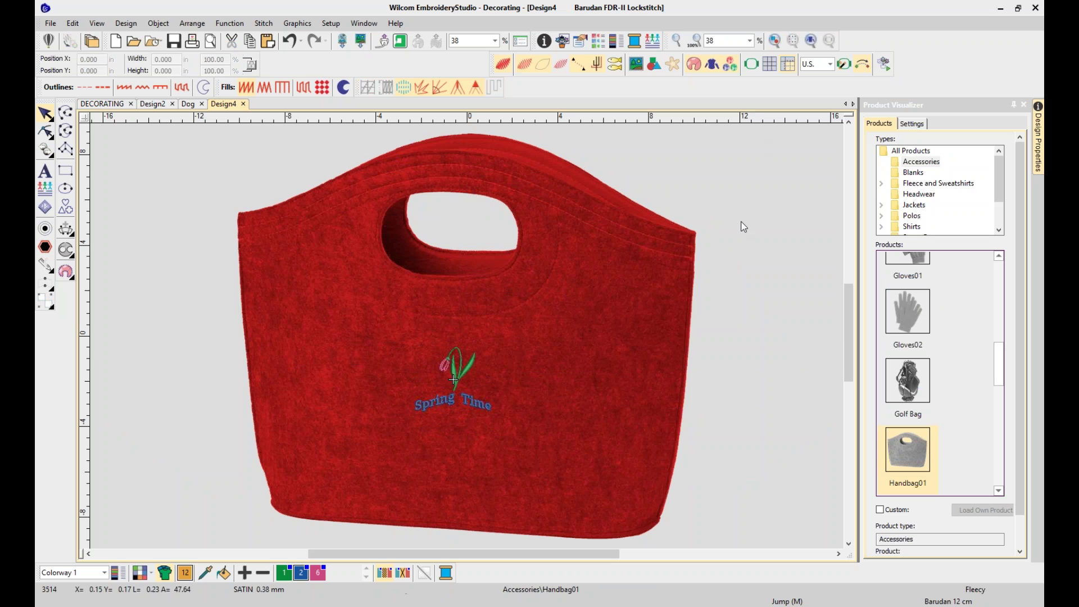
Close the Product Visualizer docker and show the Order tab of Design Properties
{"action": "left_click", "coordinate": [1025, 105]}
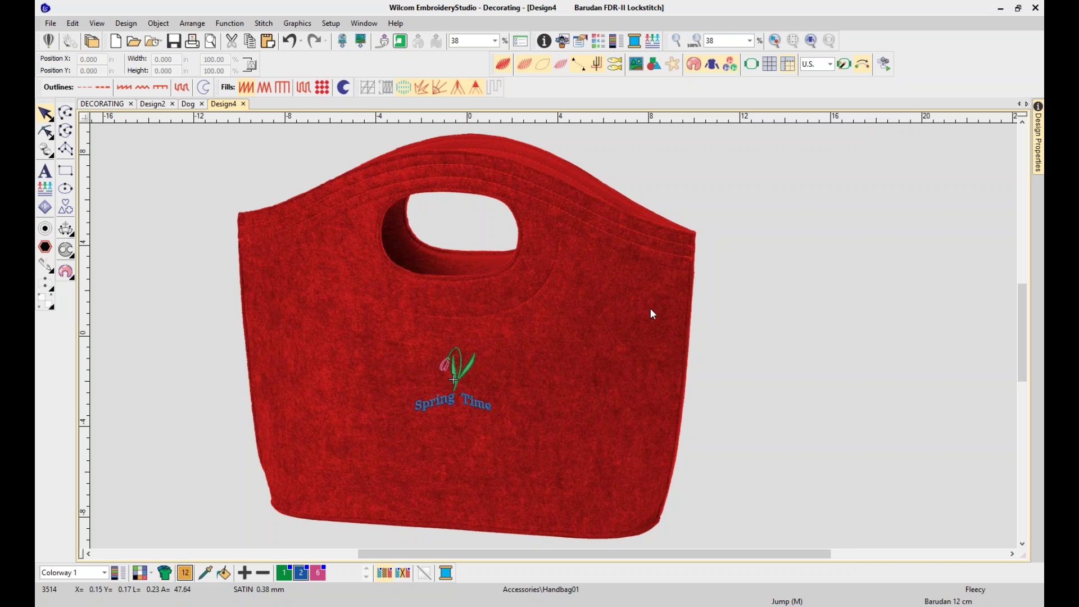
{"action": "left_click", "coordinate": [545, 42]}
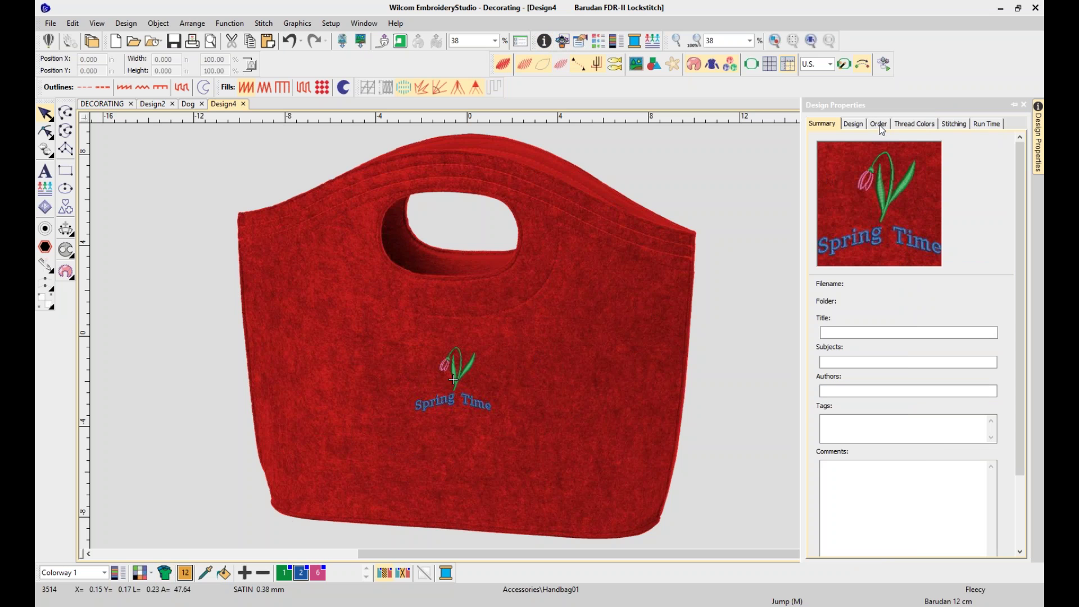
{"action": "left_click", "coordinate": [879, 125]}
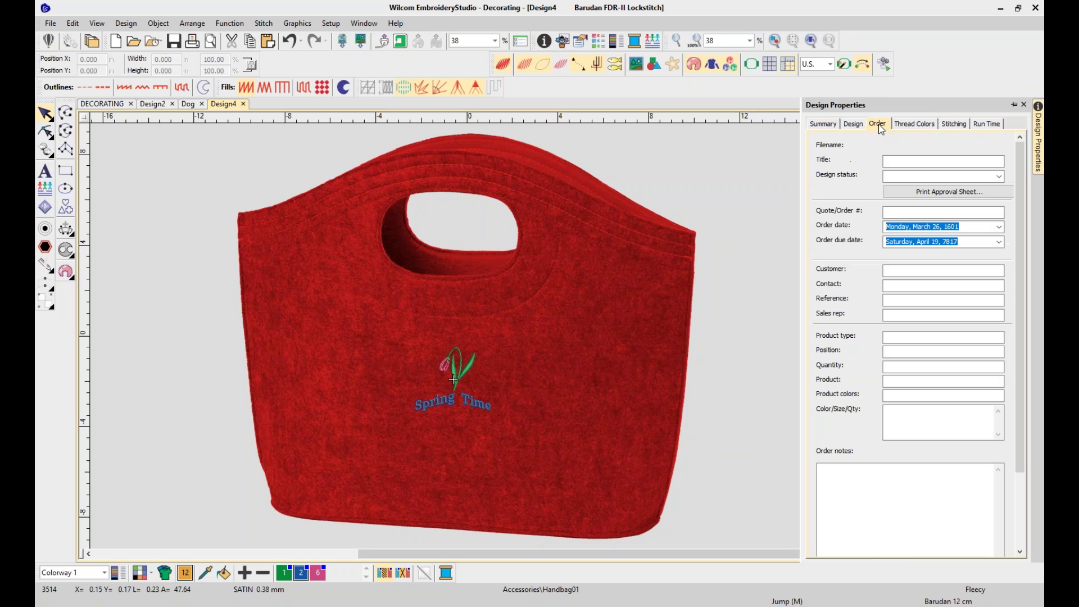
{"action": "left_click", "coordinate": [673, 179]}
{"action": "left_click", "coordinate": [51, 23]}
{"action": "left_click", "coordinate": [51, 23]}
Save the design as 'spring' in Users > Public > Public Embroidery, accepting the output version warning
{"action": "key", "text": "ctrl+s"}
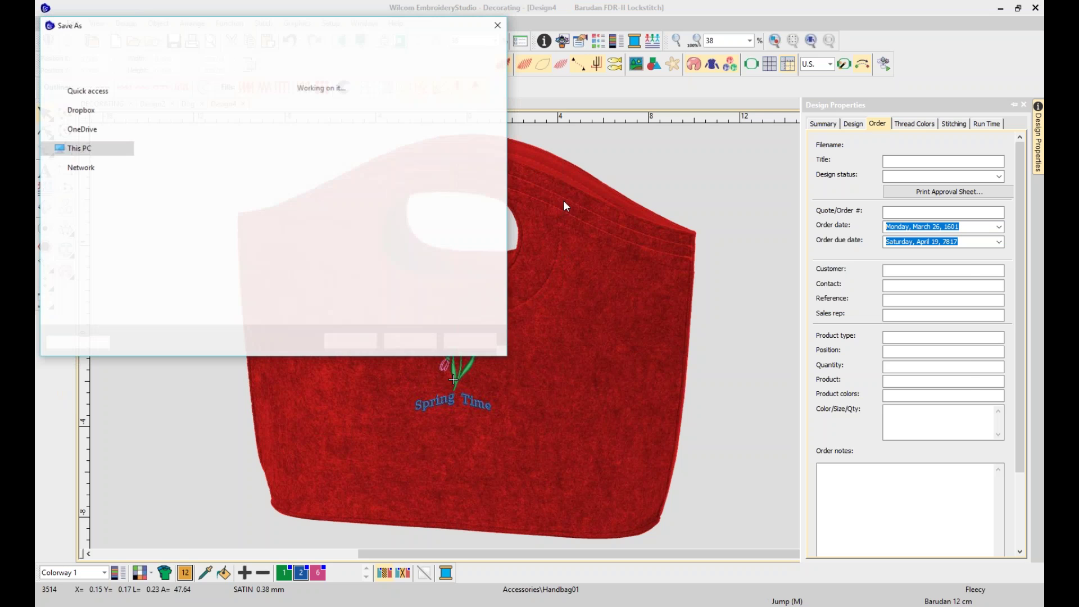
{"action": "mouse_move", "coordinate": [129, 207]}
{"action": "left_mouse_down"}
{"action": "mouse_move", "coordinate": [127, 122]}
{"action": "mouse_move", "coordinate": [133, 217]}
{"action": "left_mouse_up"}
{"action": "left_click", "coordinate": [93, 254]}
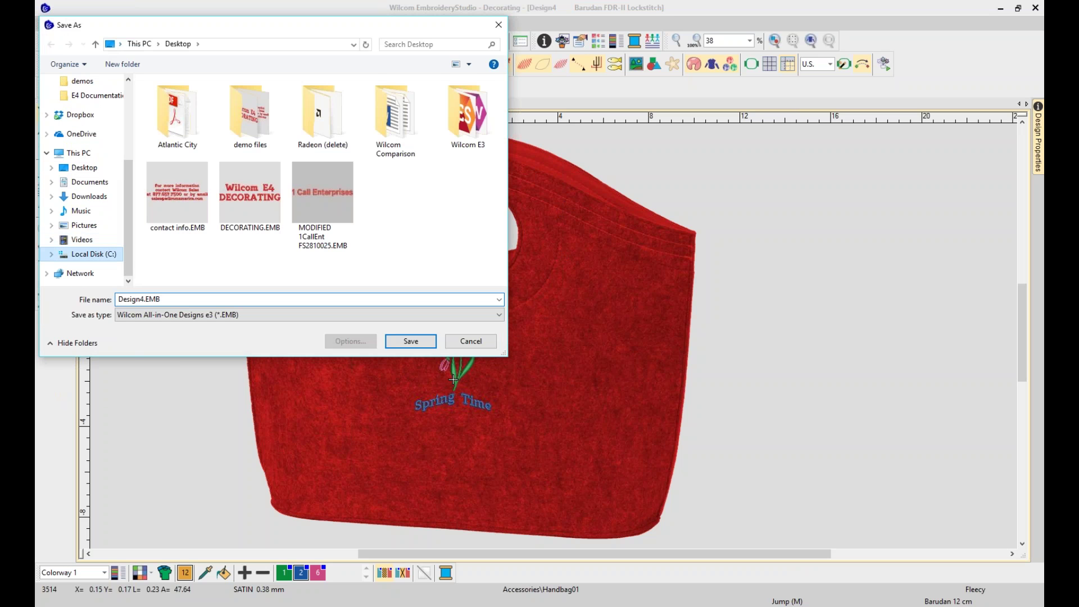
{"action": "double_click", "coordinate": [181, 264]}
{"action": "double_click", "coordinate": [182, 136]}
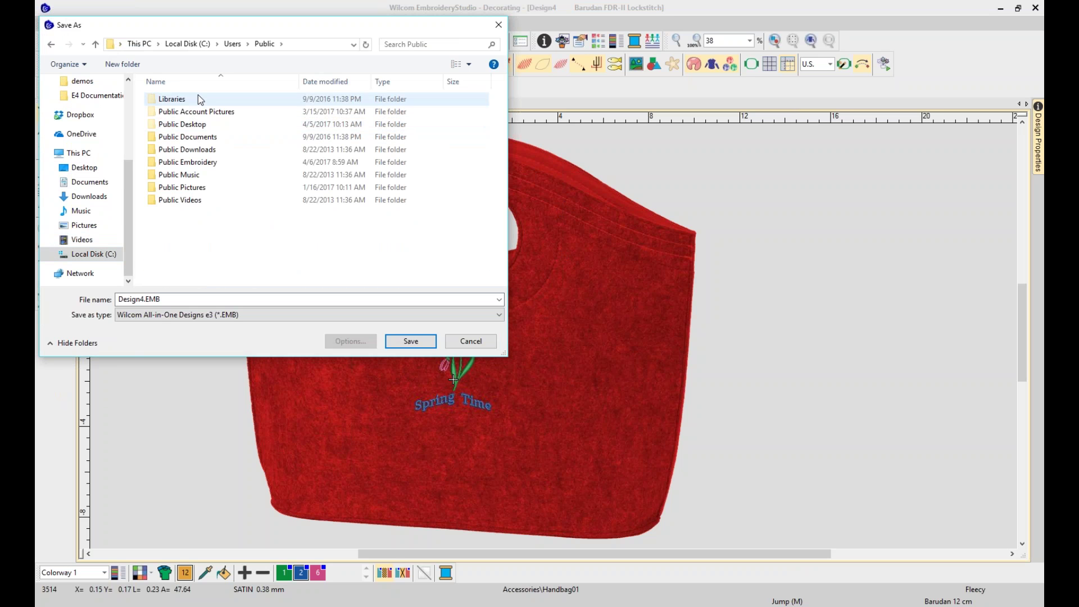
{"action": "double_click", "coordinate": [207, 163]}
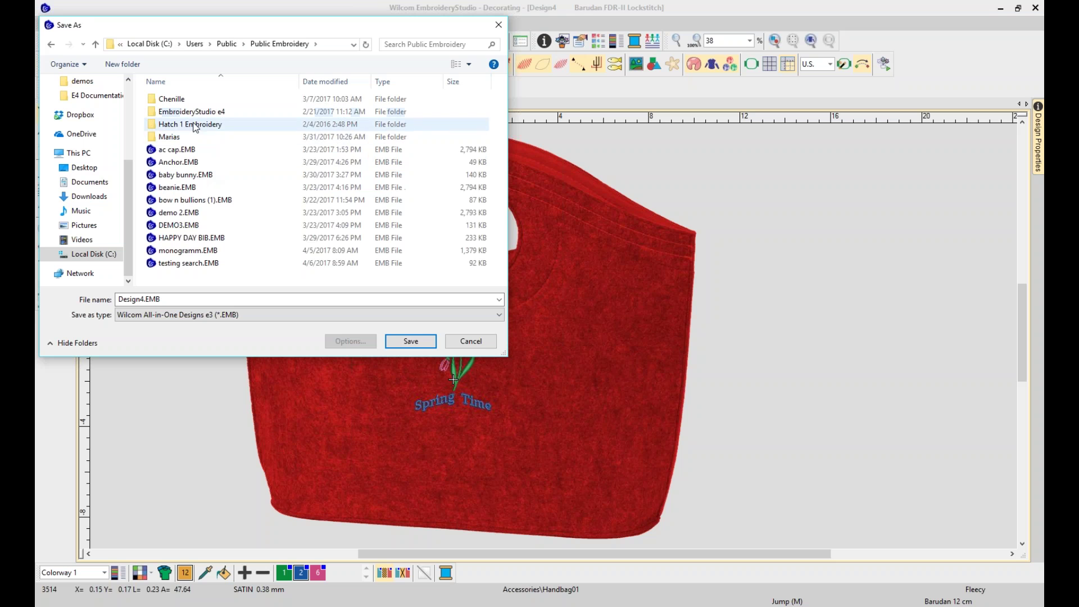
{"action": "double_click", "coordinate": [139, 299]}
{"action": "type", "text": "spring"}
{"action": "key", "text": "Return"}
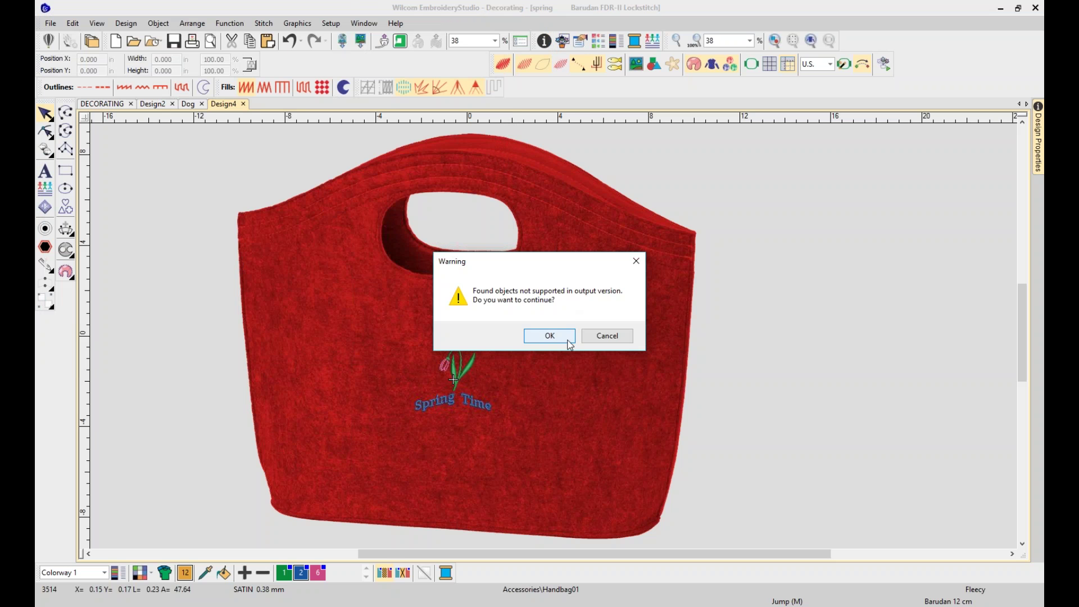
{"action": "left_click", "coordinate": [569, 345]}
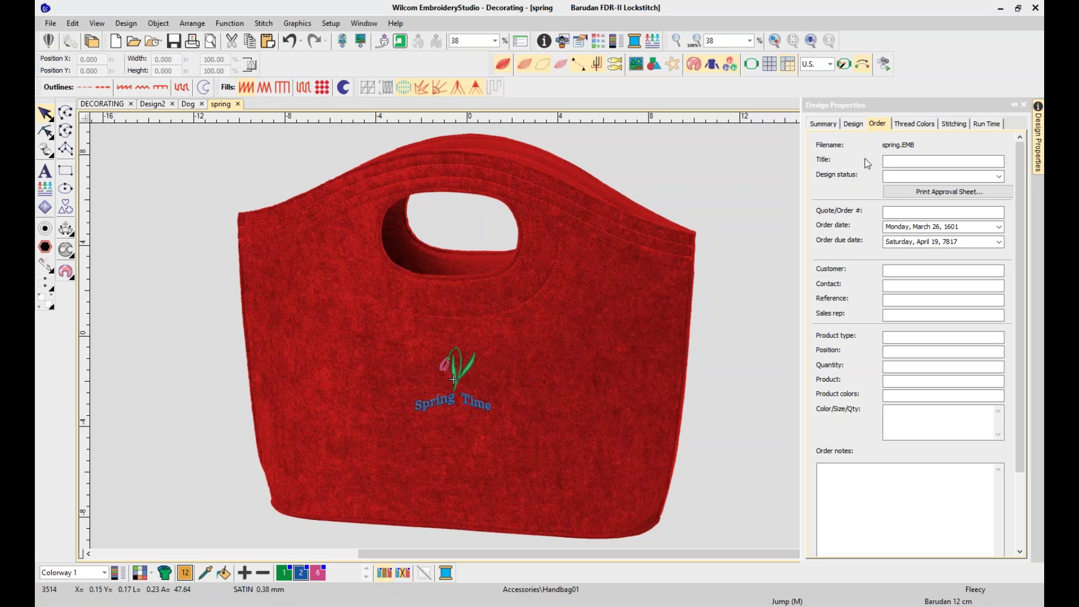
Set the design title to 'Handbag' and the design status to 1-Requested
{"action": "left_click", "coordinate": [912, 162]}
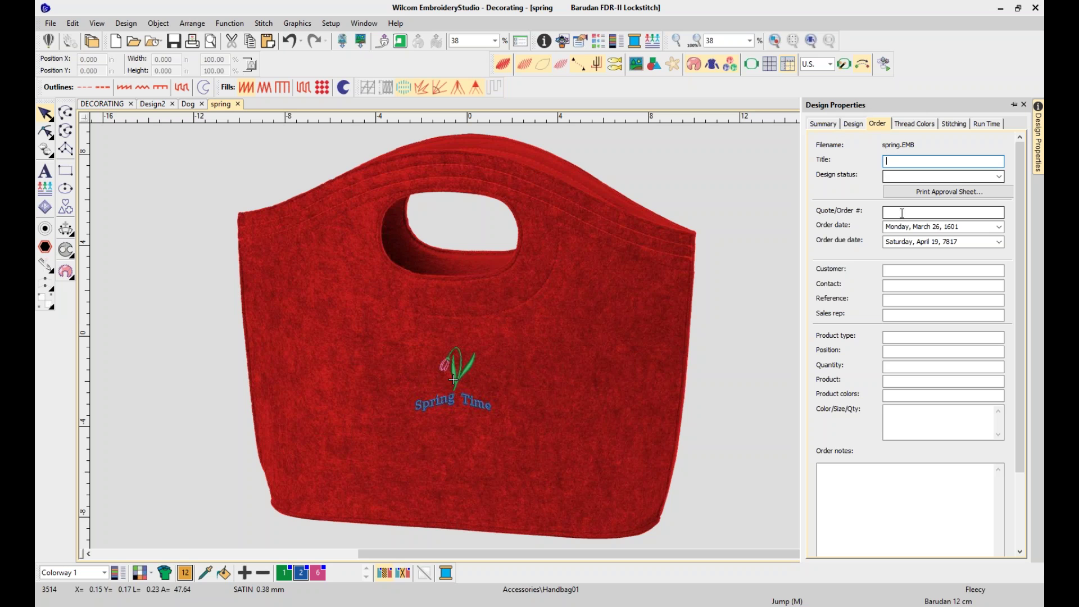
{"action": "type", "text": "Handbag"}
{"action": "left_click", "coordinate": [922, 176]}
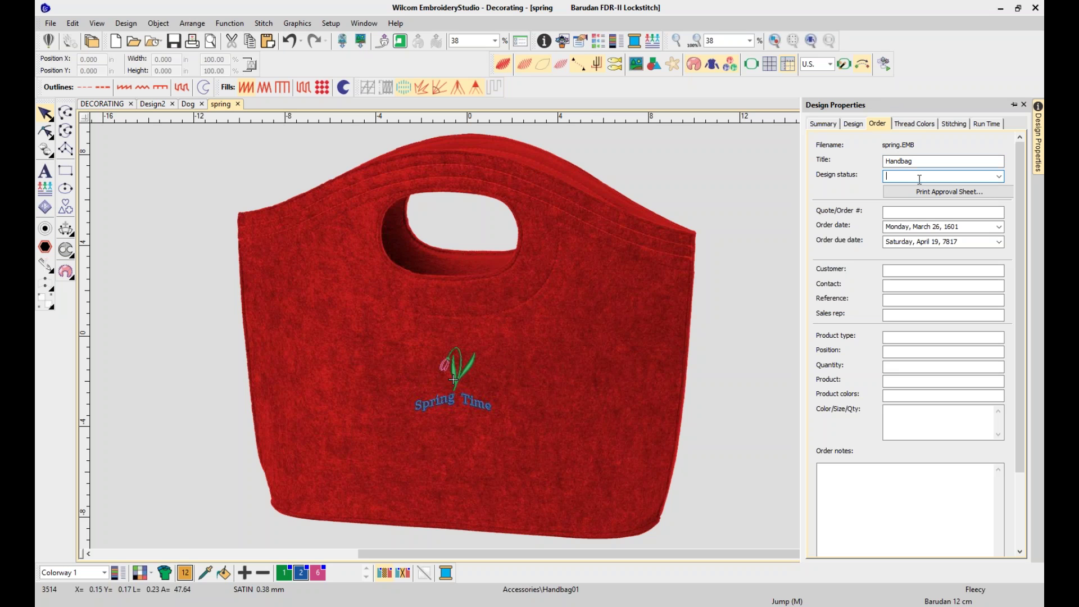
{"action": "left_click", "coordinate": [999, 176]}
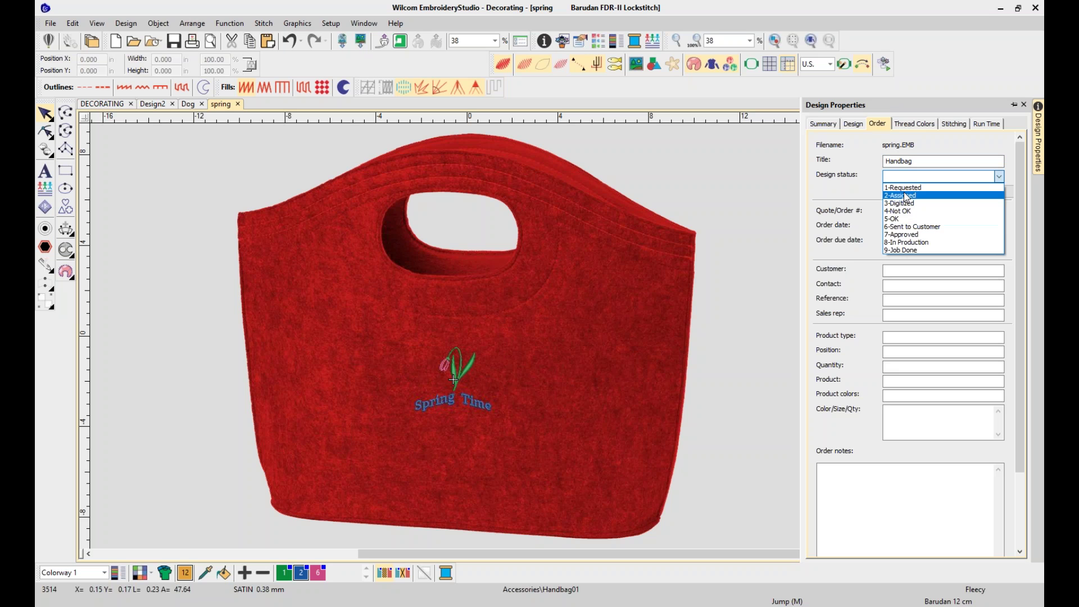
{"action": "left_click", "coordinate": [908, 191]}
Enter the order number, customer name, contact name and contact phone reference
{"action": "left_click", "coordinate": [900, 214]}
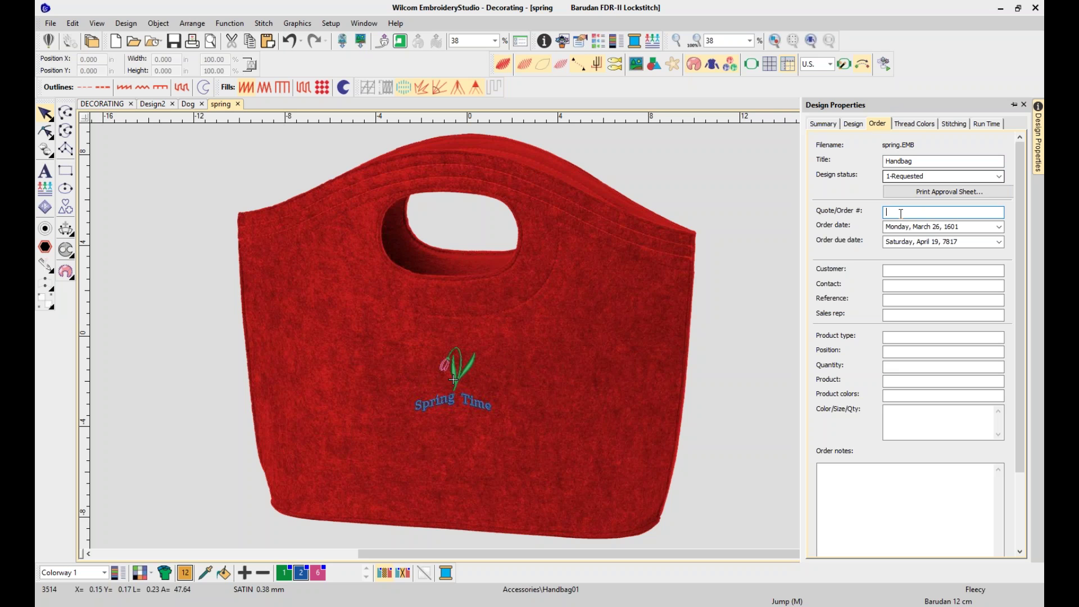
{"action": "type", "text": "5579"}
{"action": "left_click", "coordinate": [902, 272]}
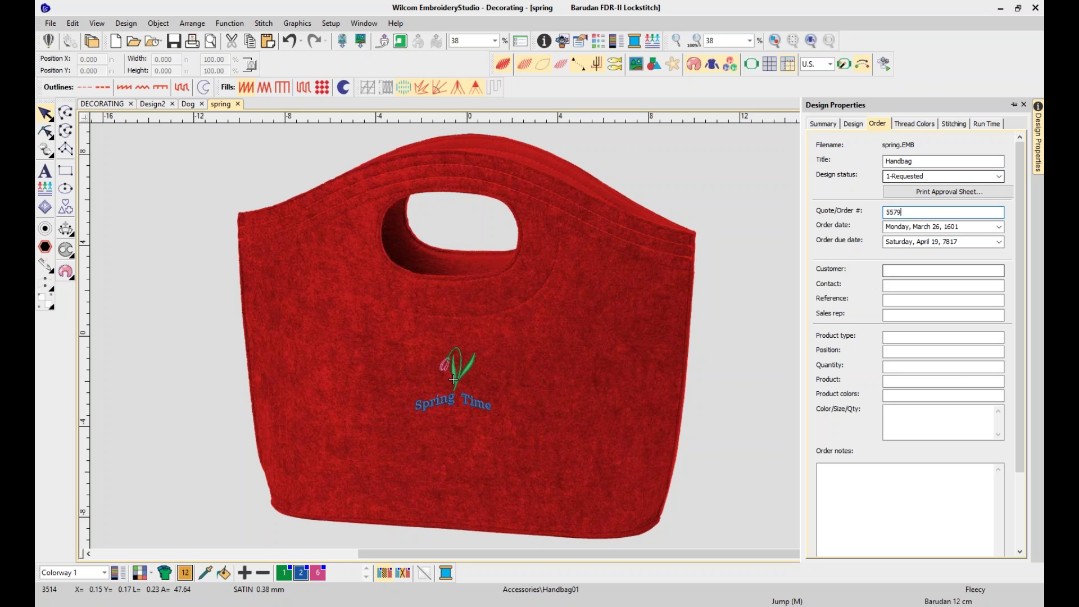
{"action": "type", "text": "Bags R us"}
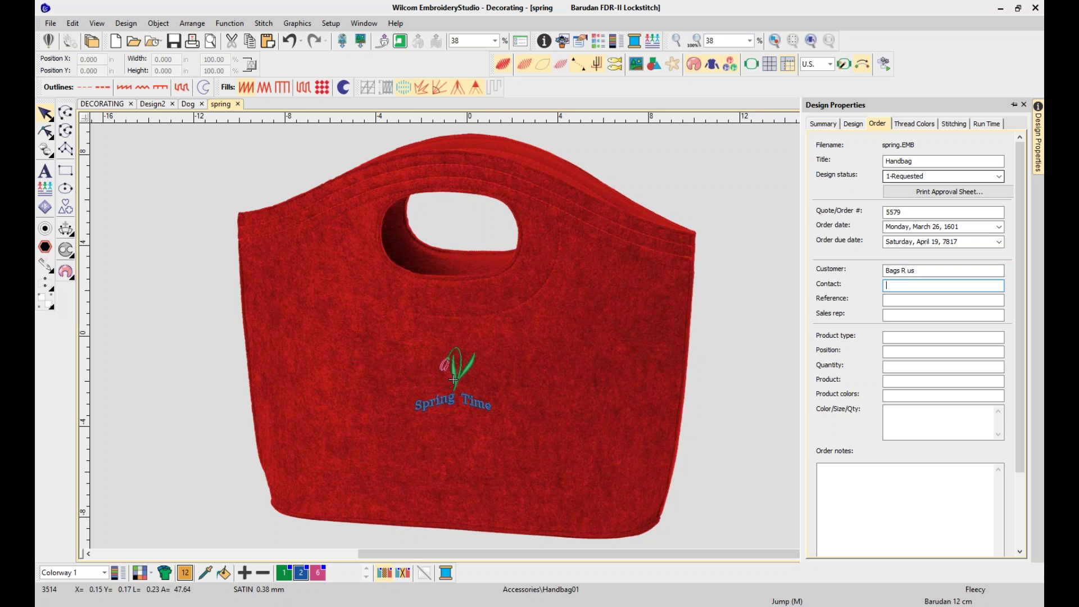
{"action": "type", "text": "MA"}
{"action": "key", "text": "BackSpace"}
{"action": "type", "text": "aria"}
{"action": "key", "text": "Tab"}
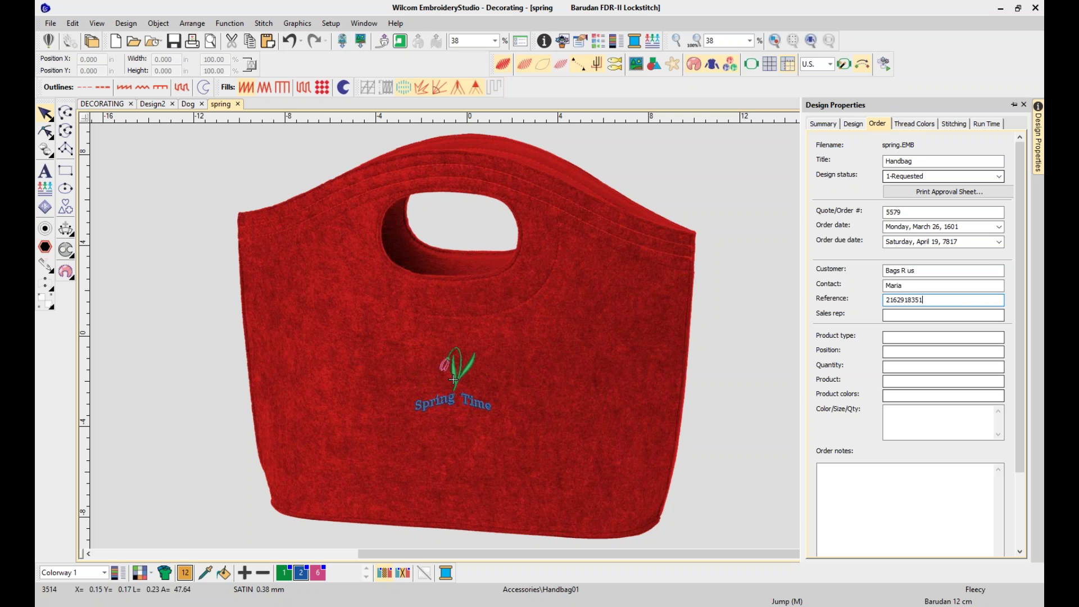
Set product 'Hand Bag' at 'center front', quantity 5, colour Maroon, and Color/Size/Qty 5
{"action": "left_click", "coordinate": [893, 338]}
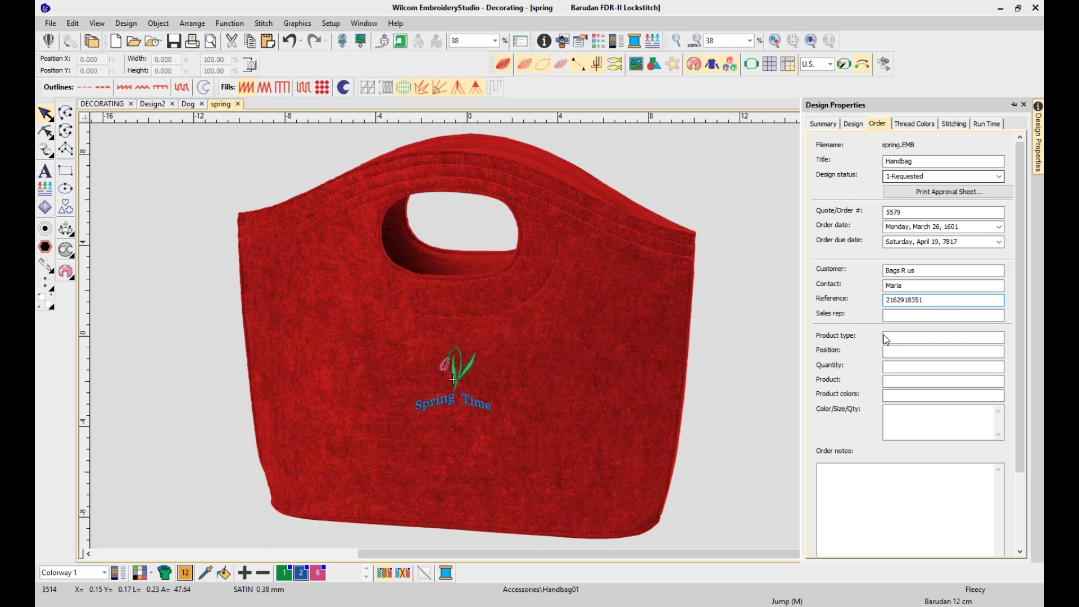
{"action": "type", "text": "H"}
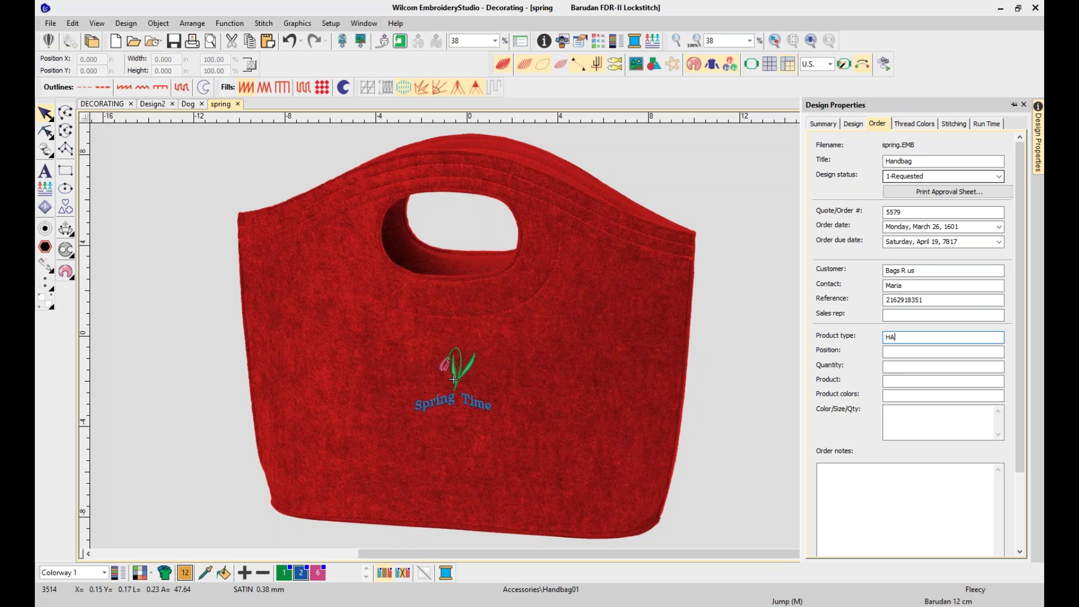
{"action": "type", "text": "and Bag"}
{"action": "key", "text": "Tab"}
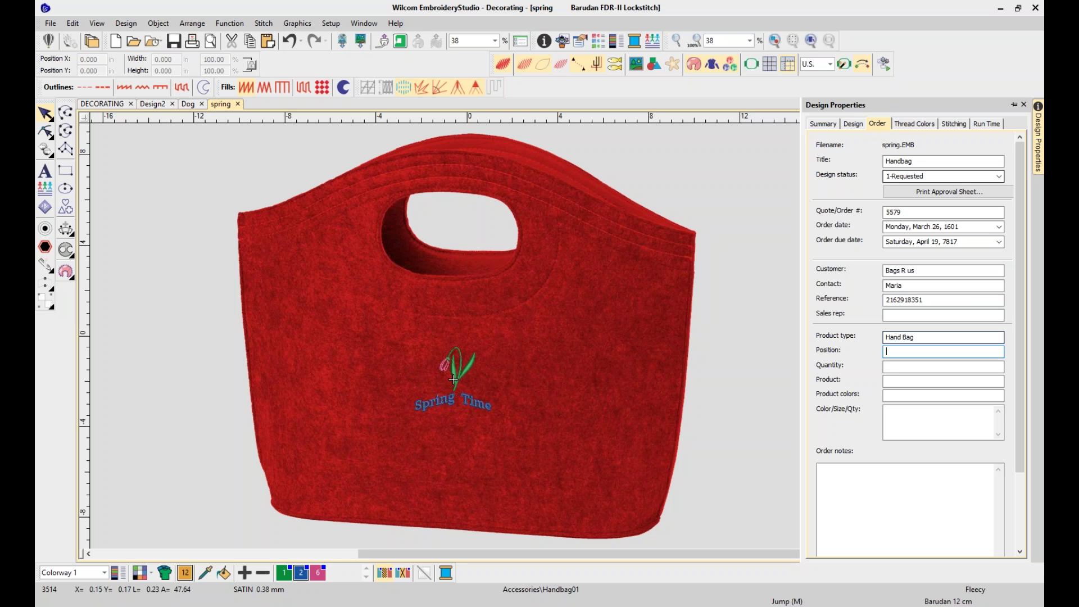
{"action": "type", "text": "center front"}
{"action": "key", "text": "Tab"}
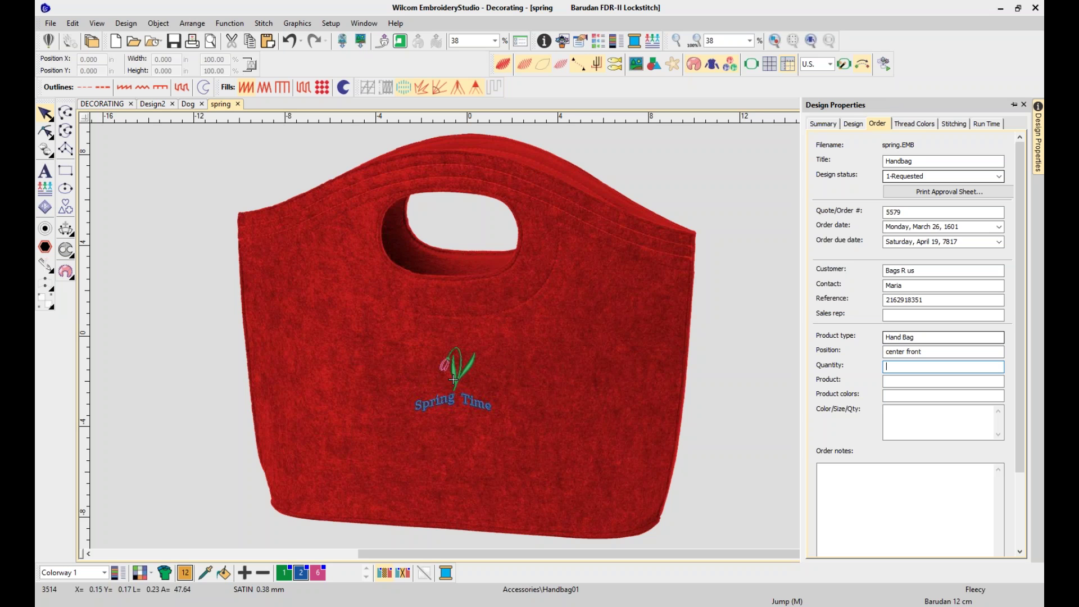
{"action": "type", "text": "5"}
{"action": "key", "text": "Tab"}
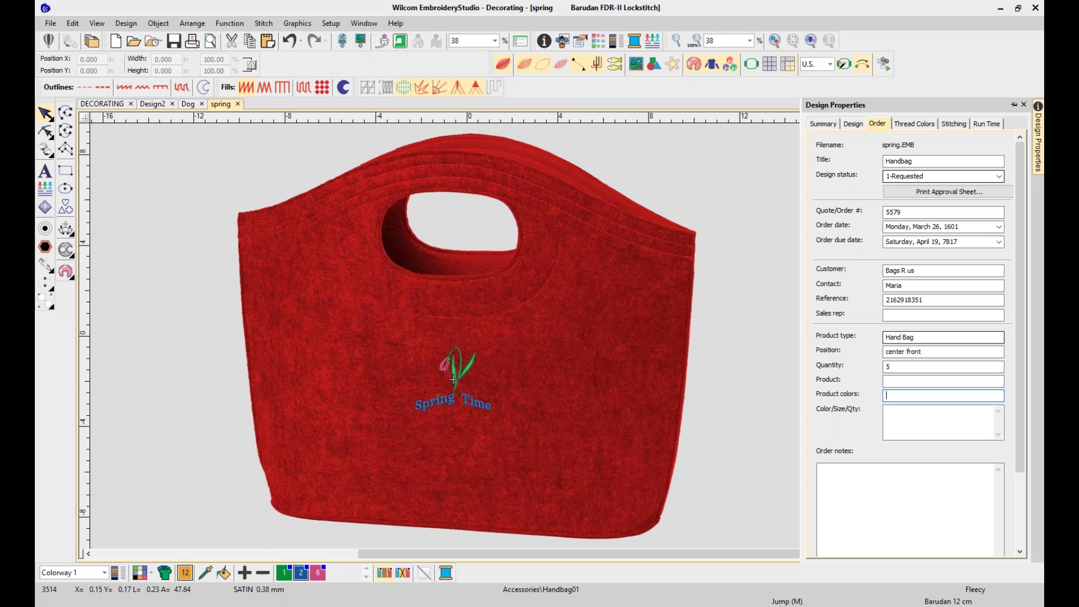
{"action": "type", "text": "Maroon"}
{"action": "key", "text": "Tab"}
{"action": "type", "text": "5"}
{"action": "left_click", "coordinate": [903, 508]}
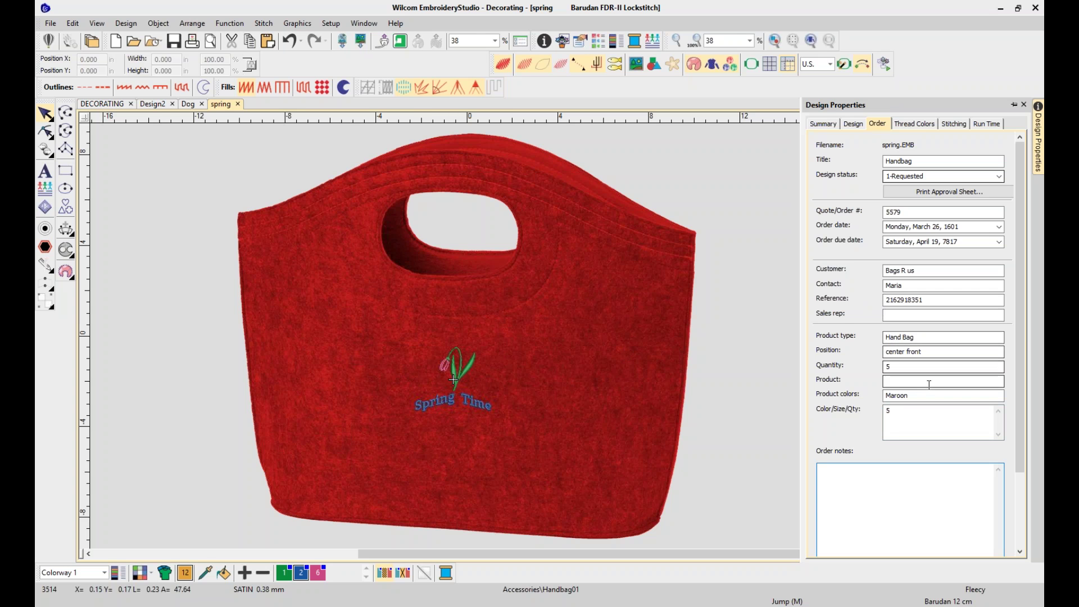
Add the tags 'spring time, bags' on the Summary tab and save spring.EMB again
{"action": "left_click", "coordinate": [823, 125]}
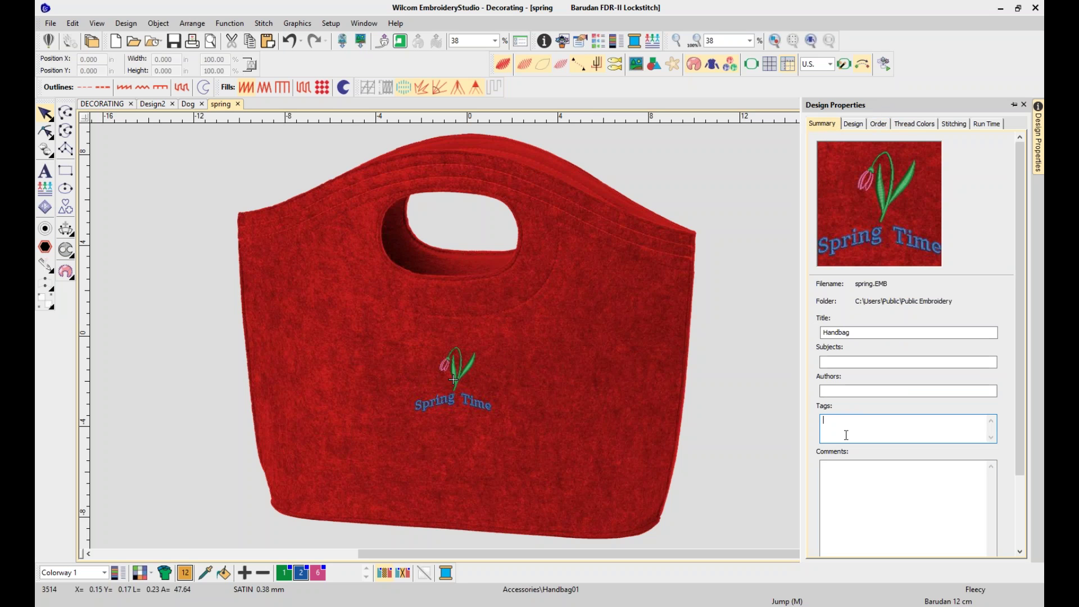
{"action": "type", "text": "spring time, bags"}
{"action": "left_click", "coordinate": [755, 206]}
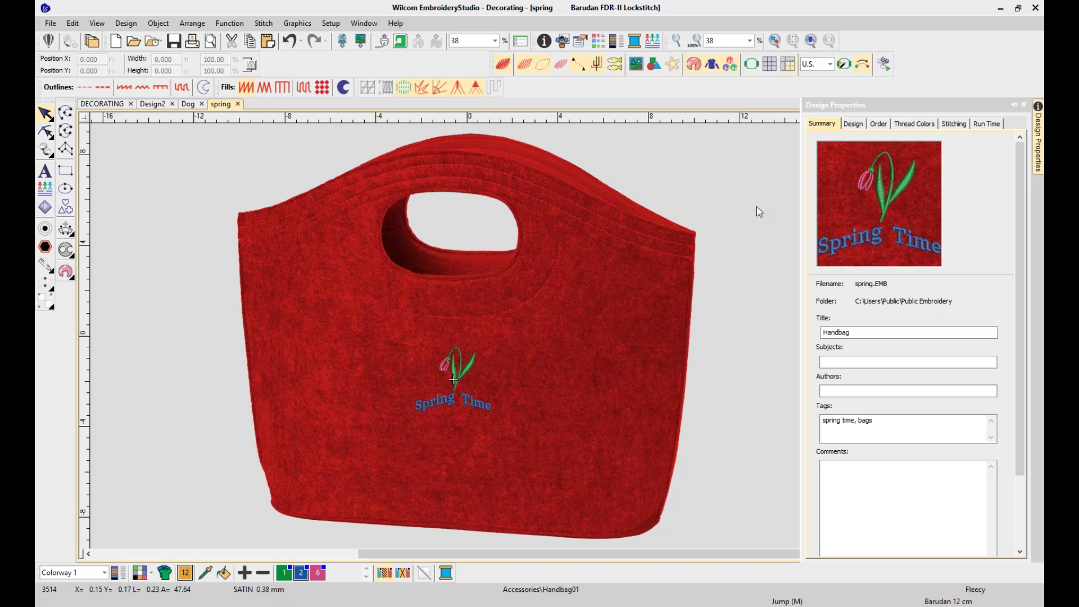
{"action": "left_click", "coordinate": [875, 126]}
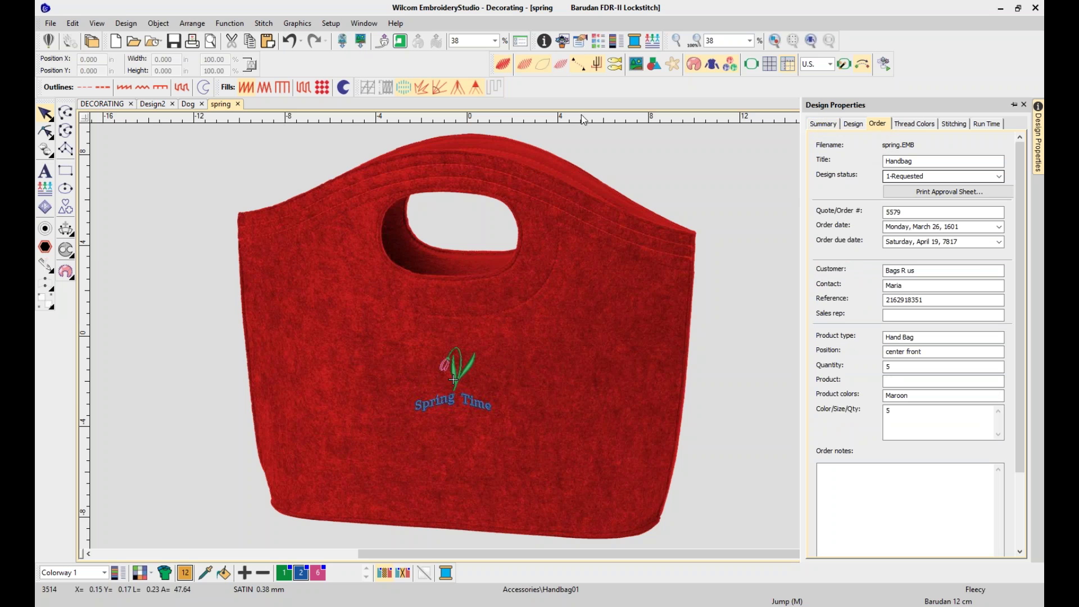
{"action": "left_click", "coordinate": [50, 23]}
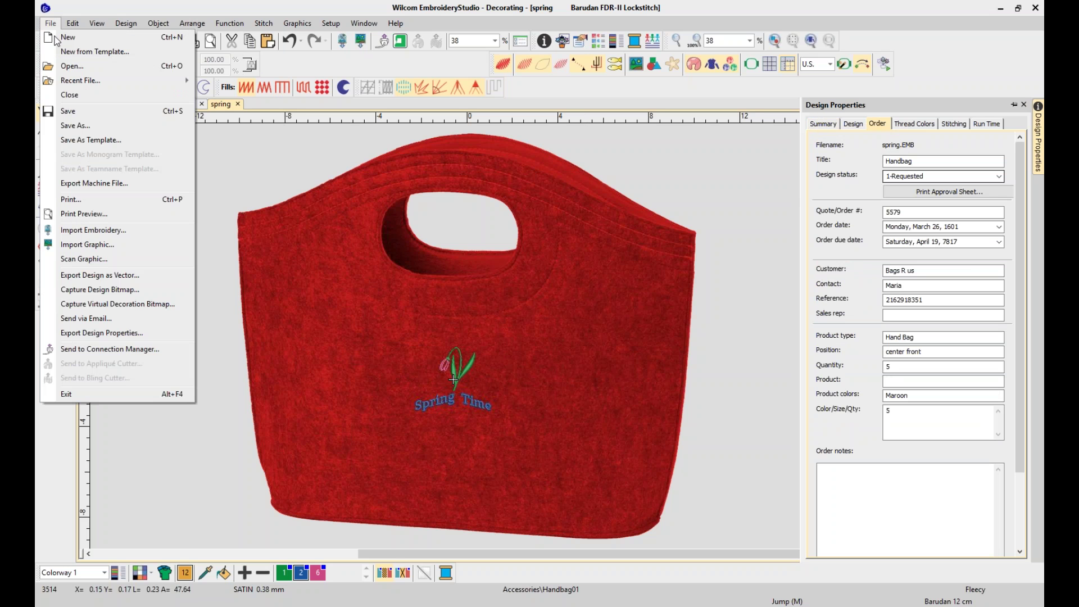
{"action": "left_click", "coordinate": [68, 117]}
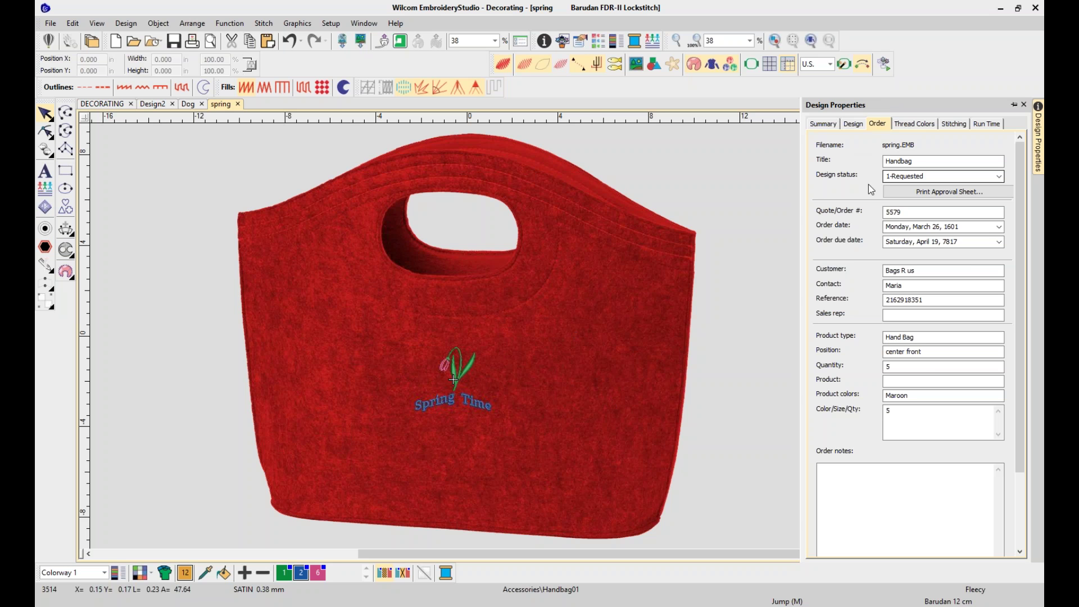
Open the Approval Sheet print preview, zoom in, and view page 2 showing the red handbag
{"action": "left_click", "coordinate": [939, 194]}
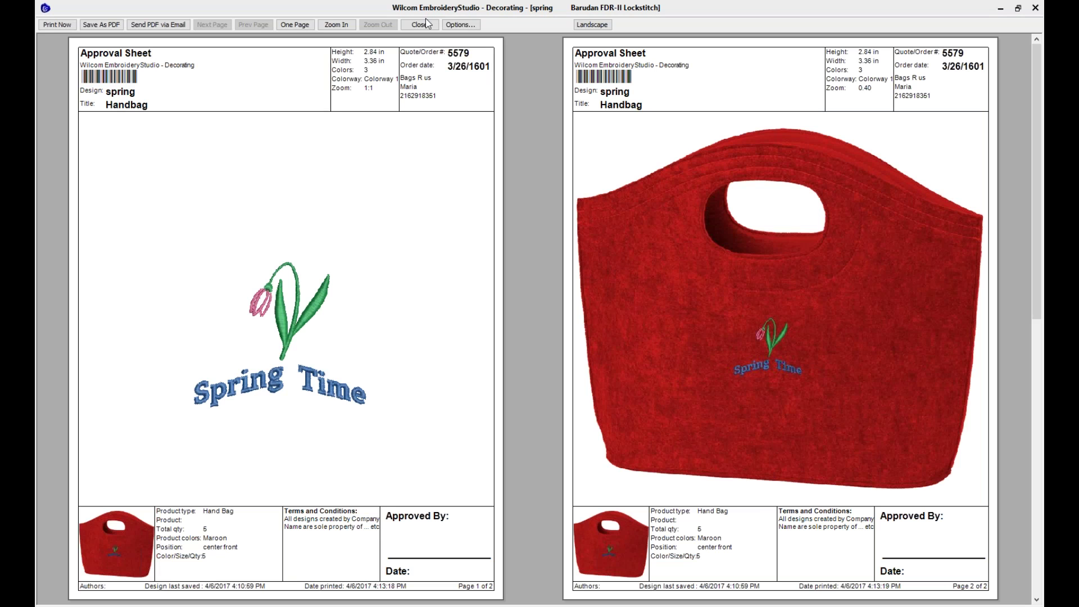
{"action": "left_click", "coordinate": [245, 551]}
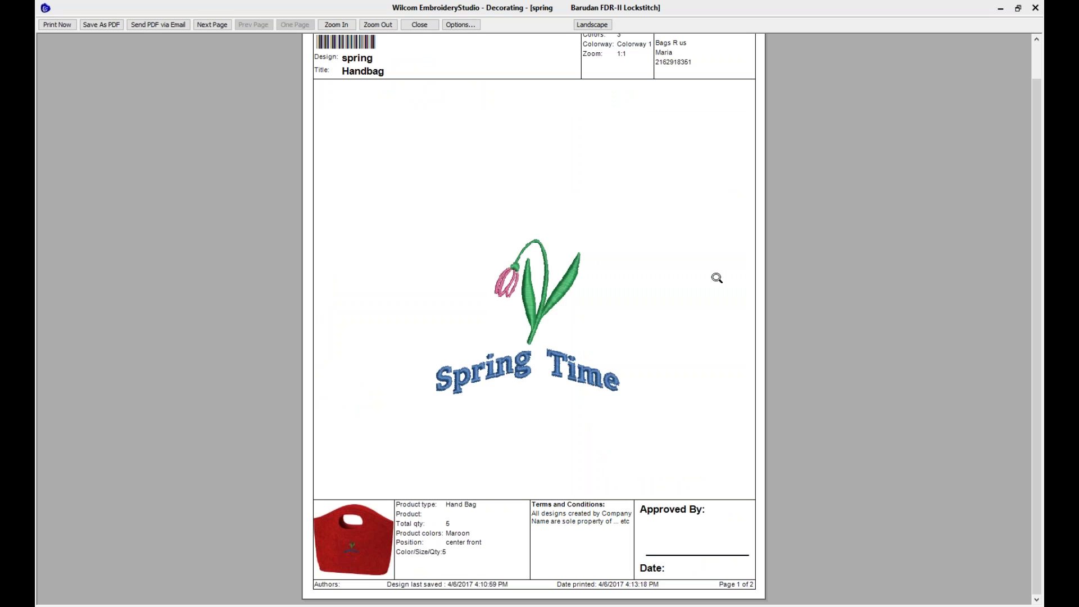
{"action": "scroll", "coordinate": [1040, 187], "scroll_direction": "up", "scroll_amount": 1}
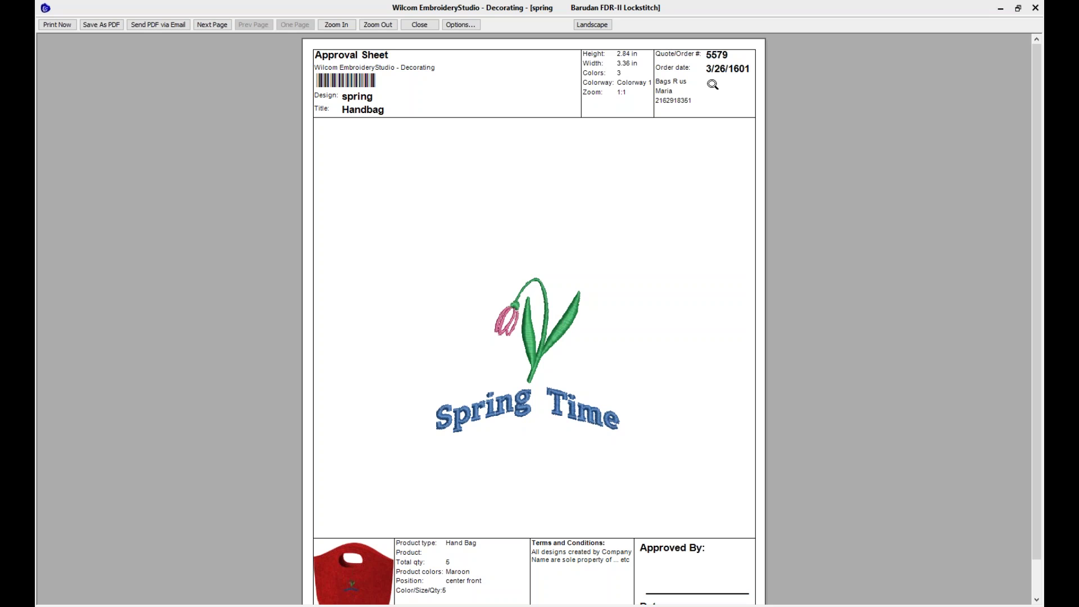
{"action": "left_click", "coordinate": [212, 25]}
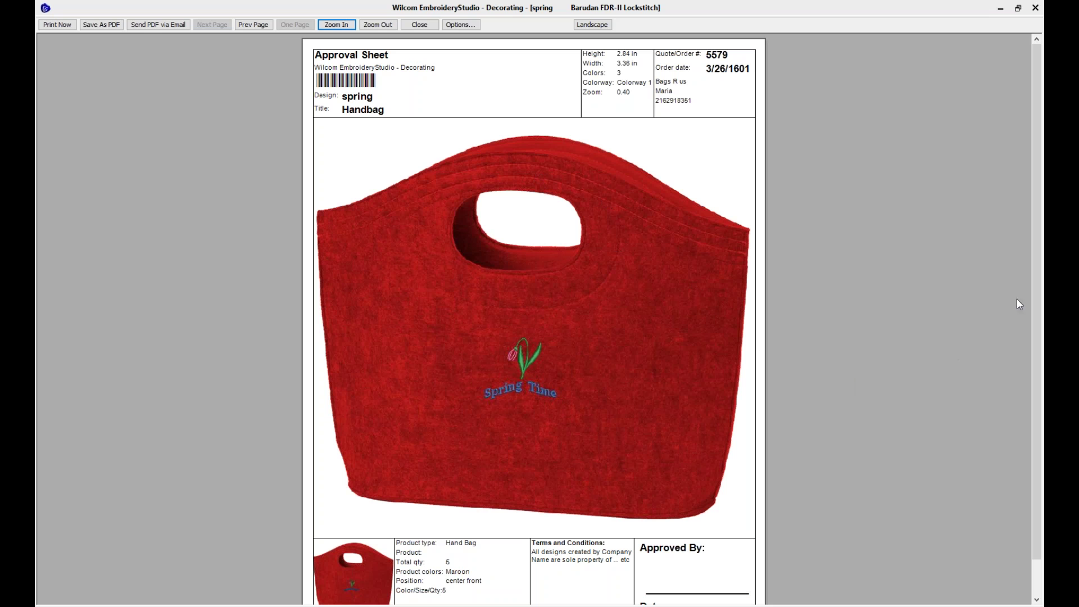
{"action": "scroll", "coordinate": [1039, 409], "scroll_direction": "down", "scroll_amount": 2}
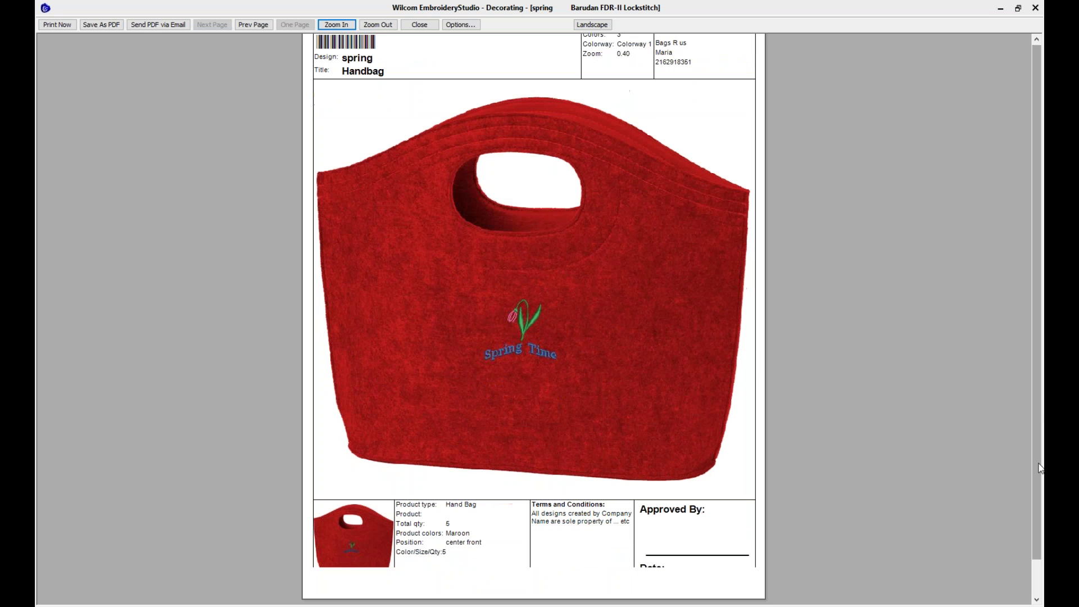
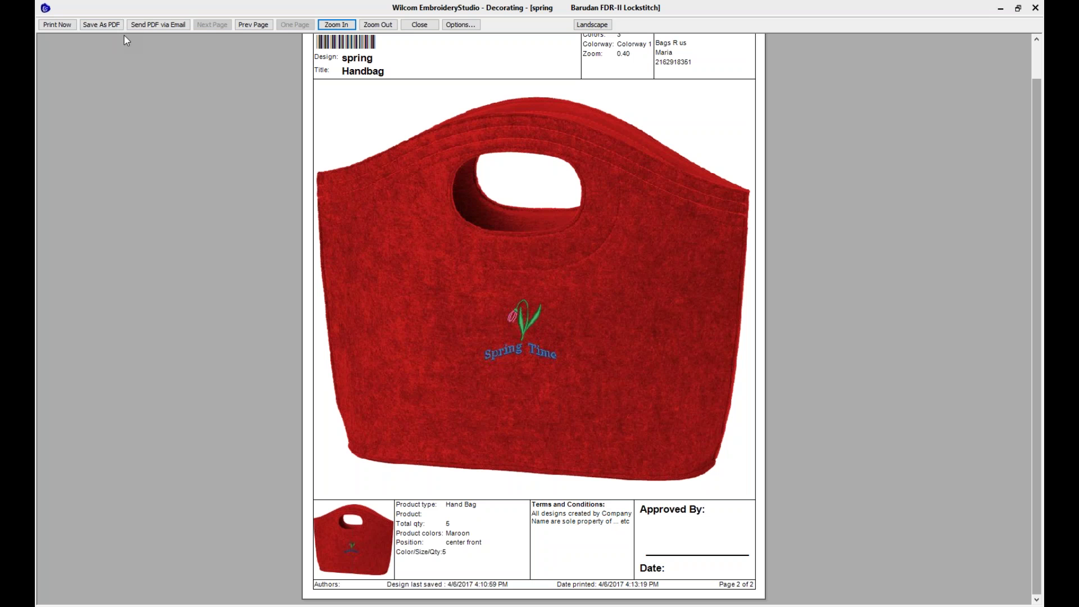
Close the print preview to return to the Spring Time tulip on the red handbag
{"action": "left_click", "coordinate": [418, 27]}
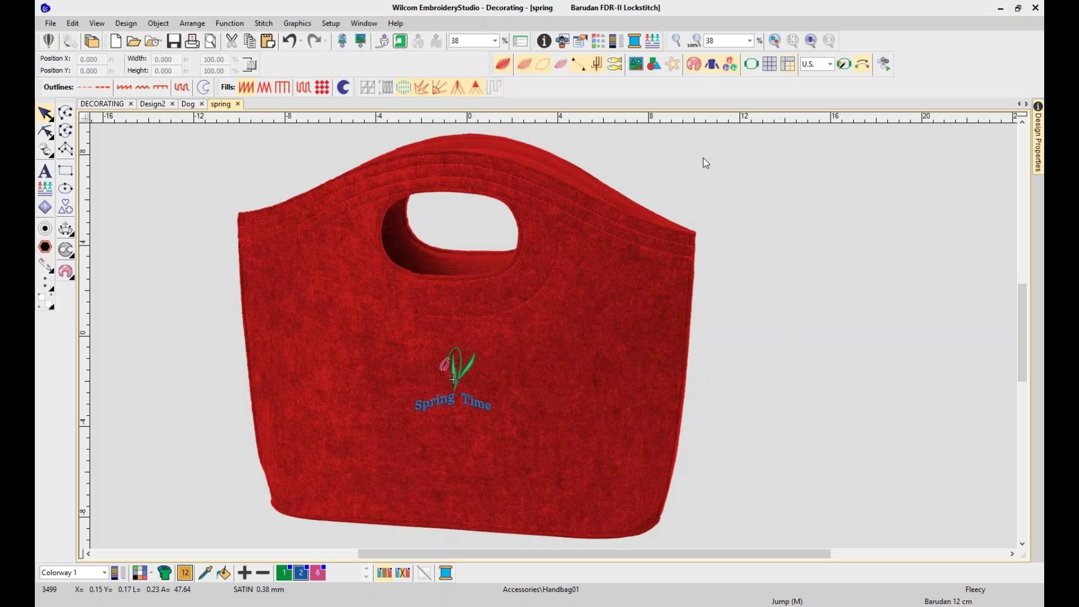
{"action": "left_click", "coordinate": [155, 41]}
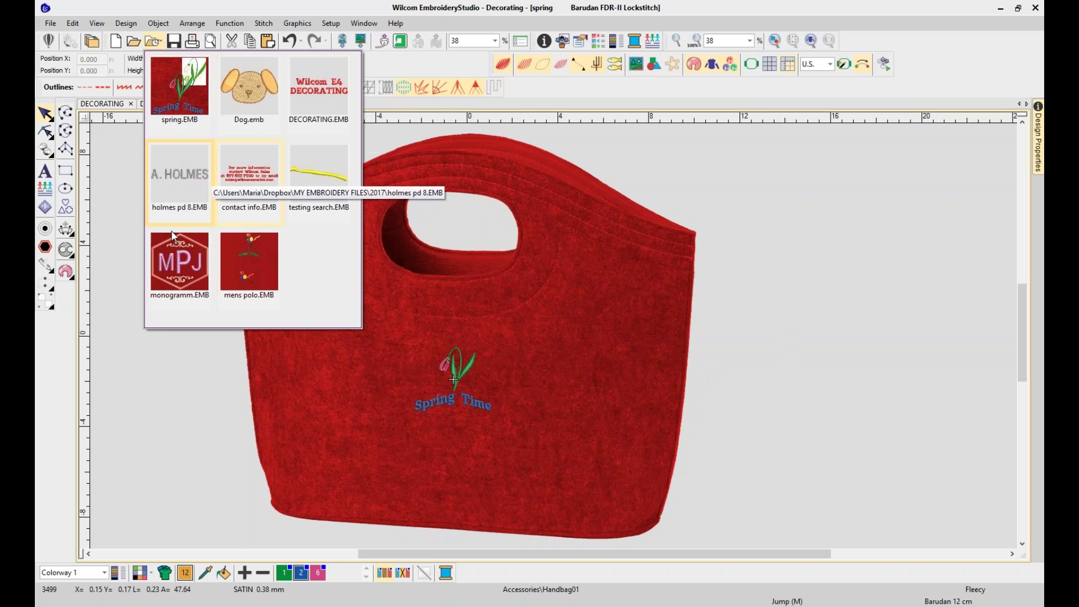
{"action": "left_click", "coordinate": [753, 277]}
{"action": "left_click", "coordinate": [133, 43]}
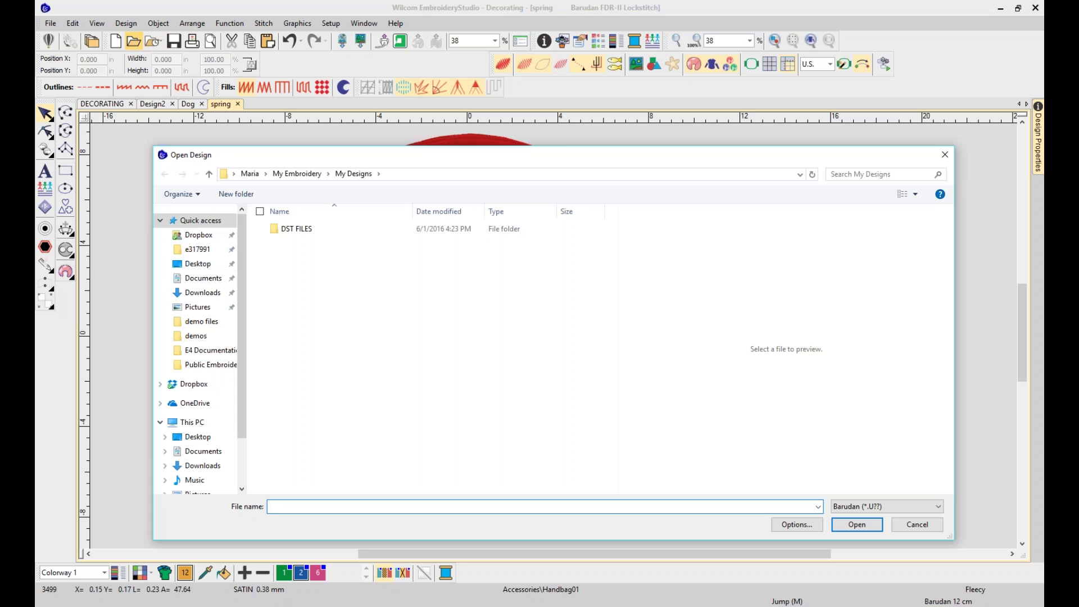
{"action": "double_click", "coordinate": [294, 227]}
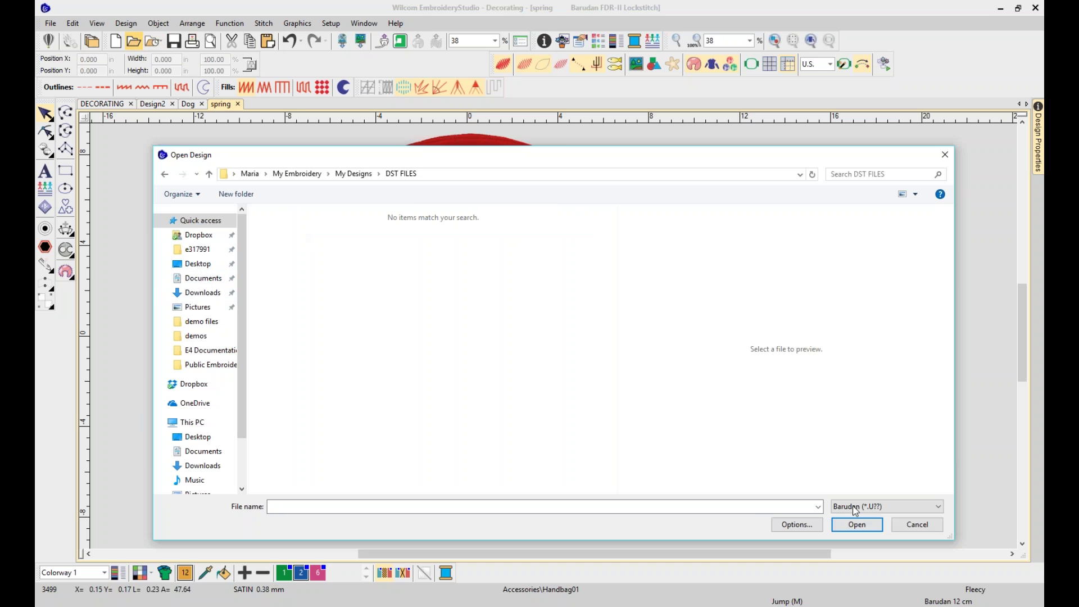
{"action": "left_click", "coordinate": [817, 507]}
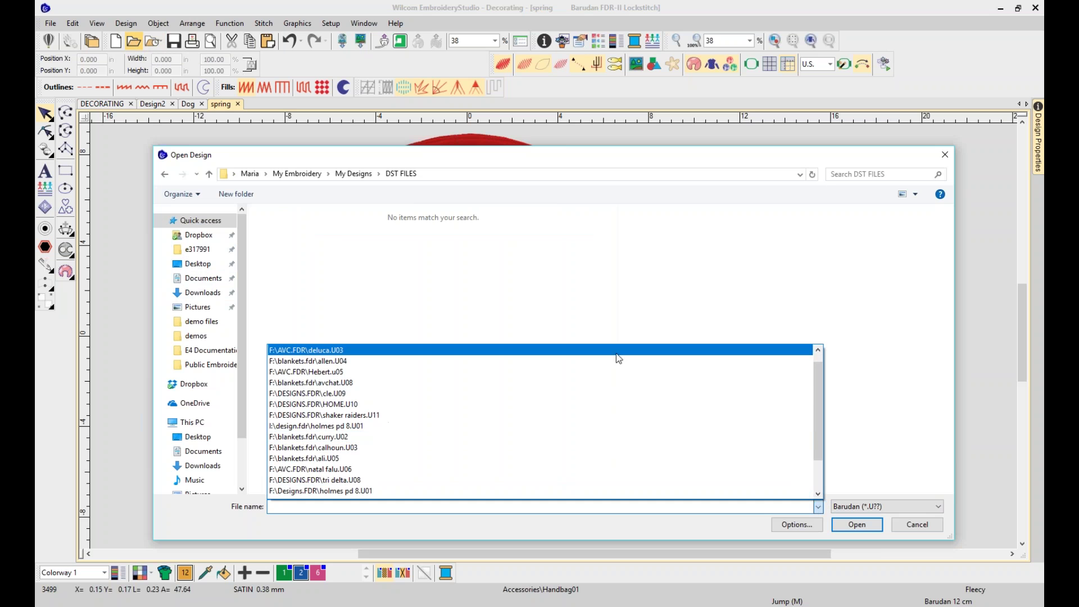
{"action": "left_click", "coordinate": [923, 529]}
{"action": "left_click", "coordinate": [917, 524]}
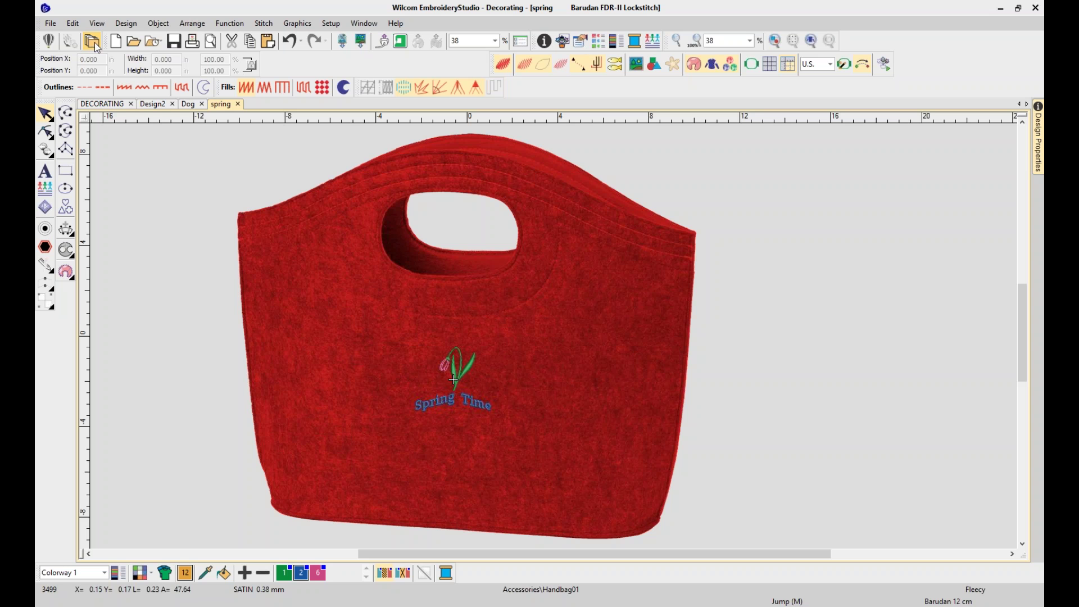
Open the Design Library and search it for 'dog'
{"action": "left_click", "coordinate": [93, 41]}
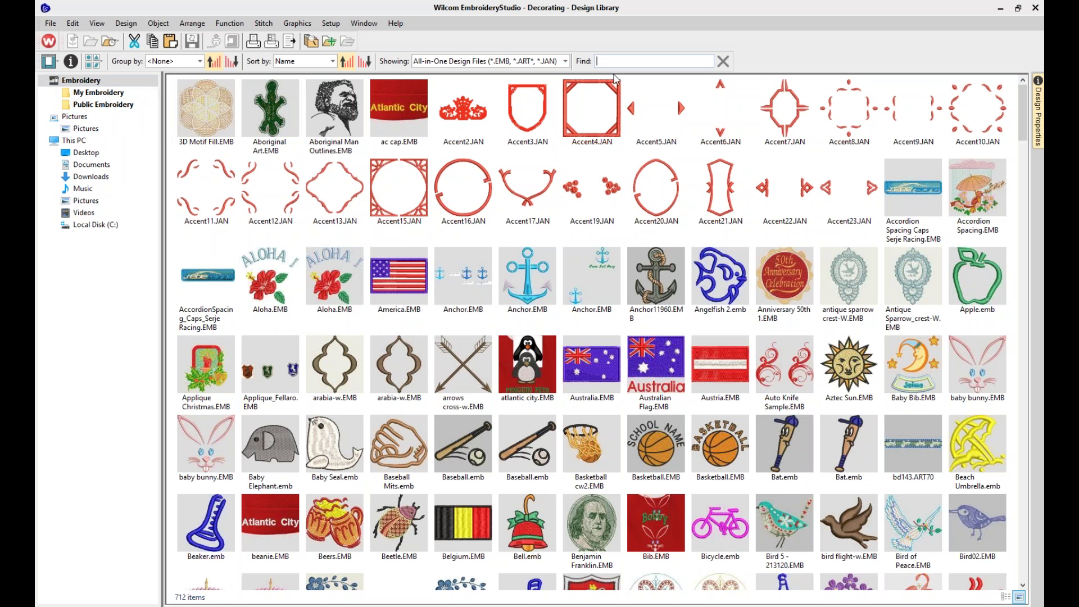
{"action": "type", "text": "dog"}
{"action": "key", "text": "Return"}
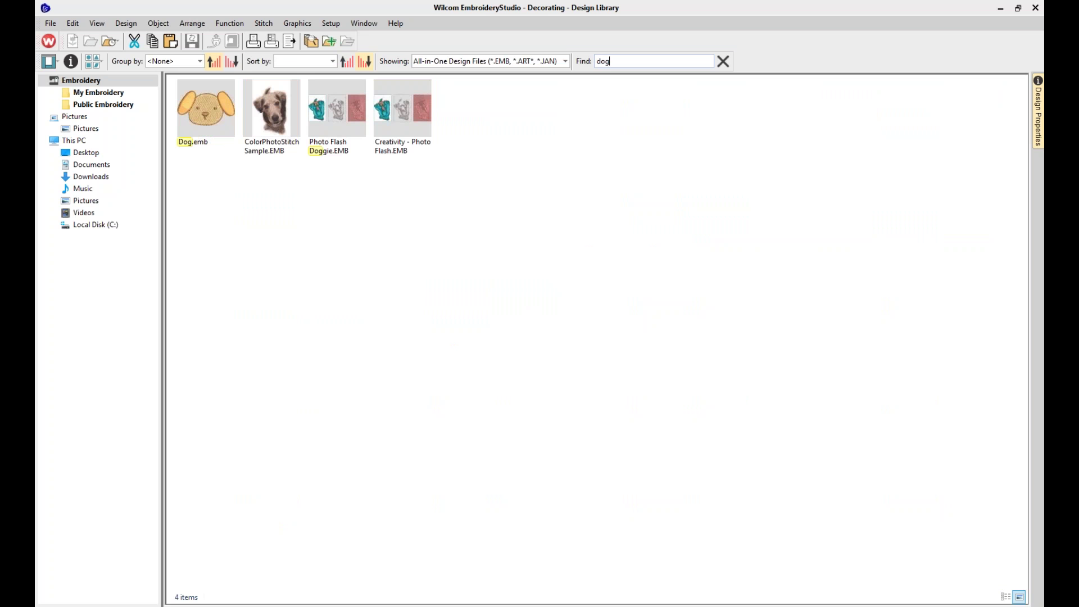
Clear the dog search and enter 'tree' in the Find box
{"action": "key", "text": "BackSpace"}
{"action": "key", "text": "BackSpace"}
{"action": "key", "text": "BackSpace"}
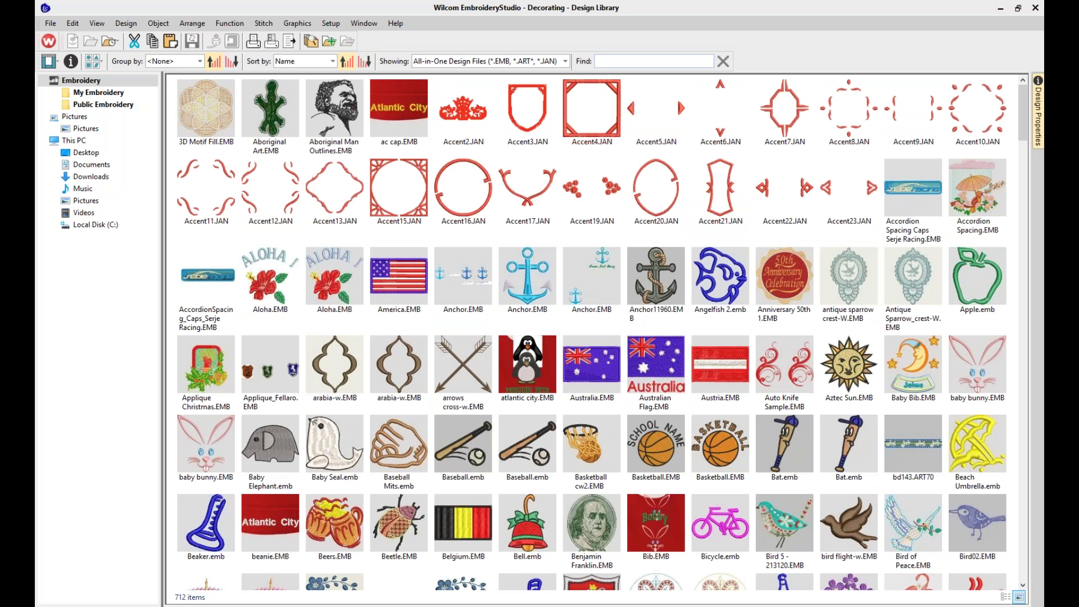
{"action": "type", "text": "e"}
{"action": "key", "text": "BackSpace"}
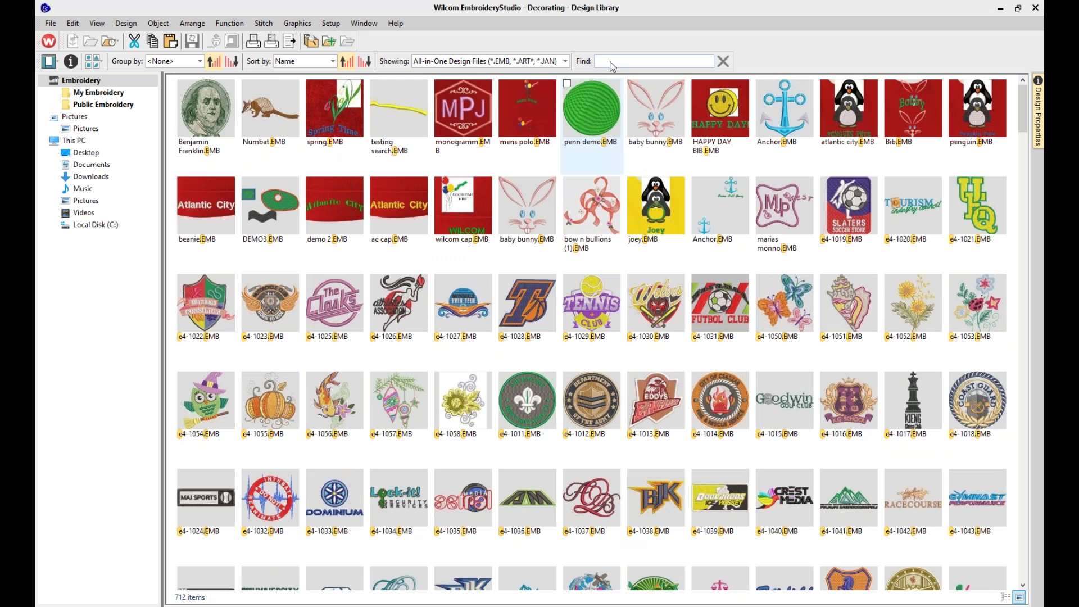
{"action": "left_click", "coordinate": [615, 63]}
{"action": "type", "text": "t"}
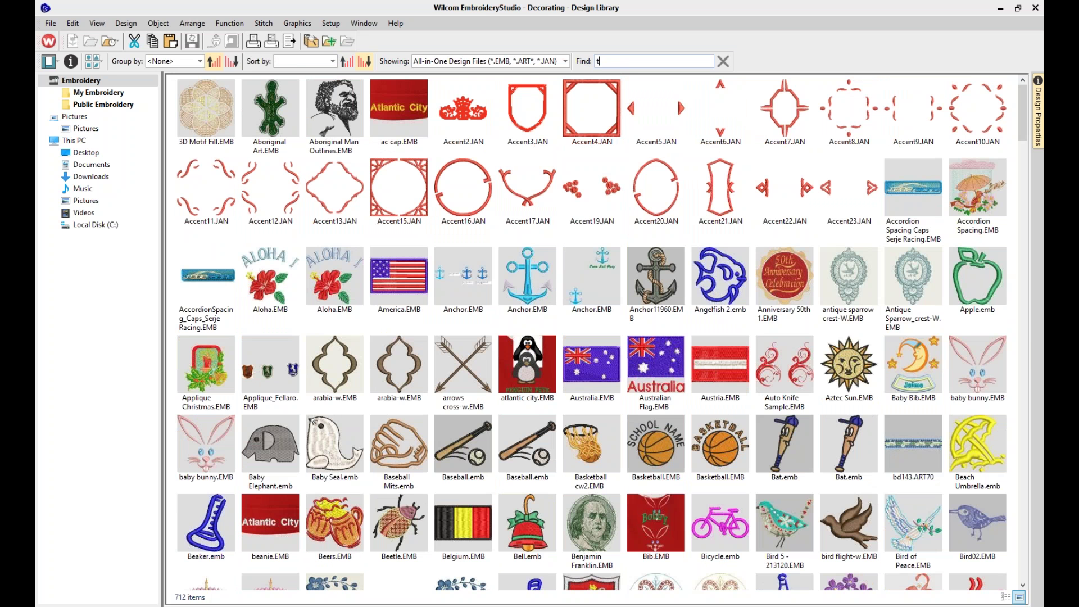
{"action": "type", "text": "ree"}
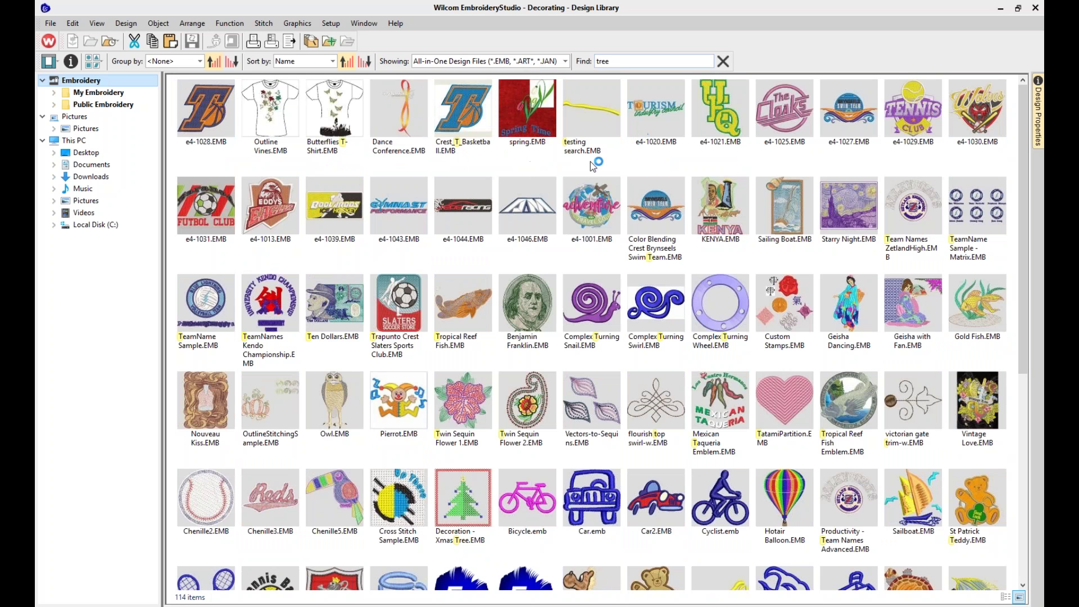
Review the Christmas Tree design's Properties on the Details tab, then cancel and reselect the search text
{"action": "right_click", "coordinate": [212, 122]}
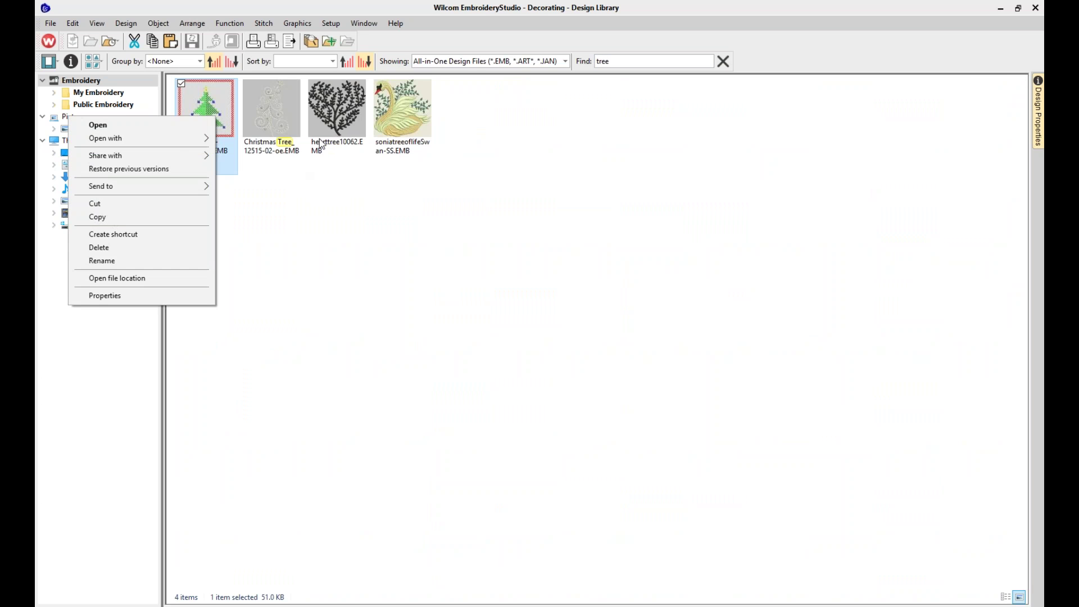
{"action": "right_click", "coordinate": [279, 120]}
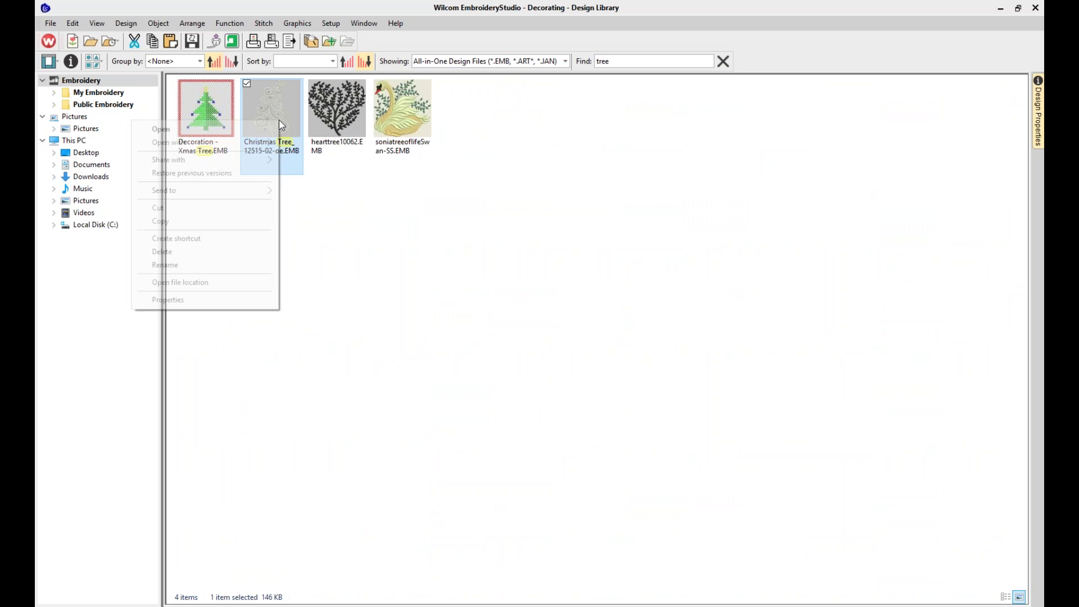
{"action": "left_click", "coordinate": [214, 300]}
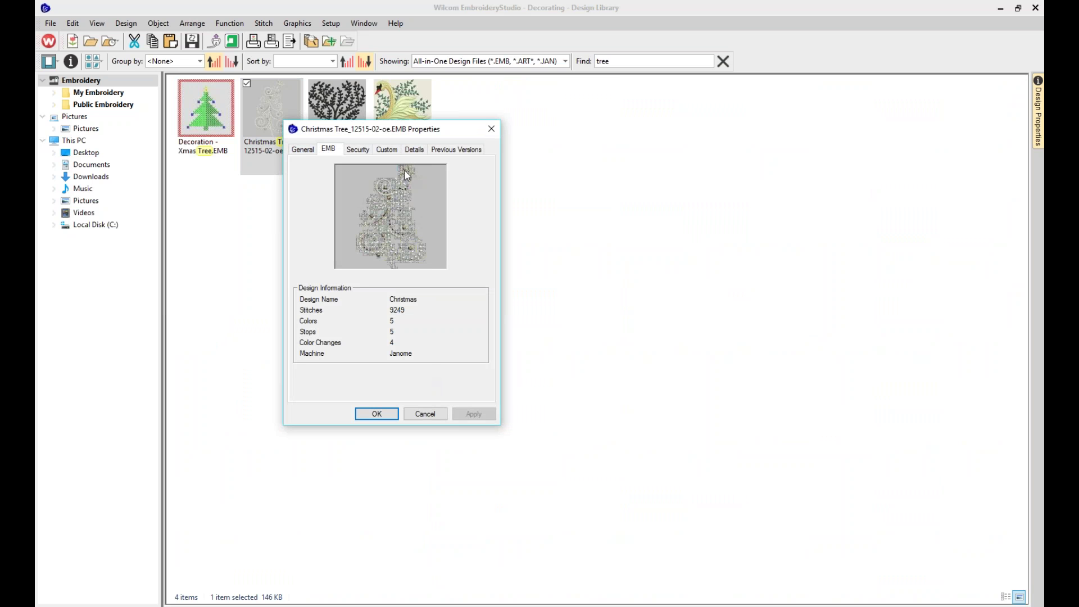
{"action": "left_click", "coordinate": [415, 151]}
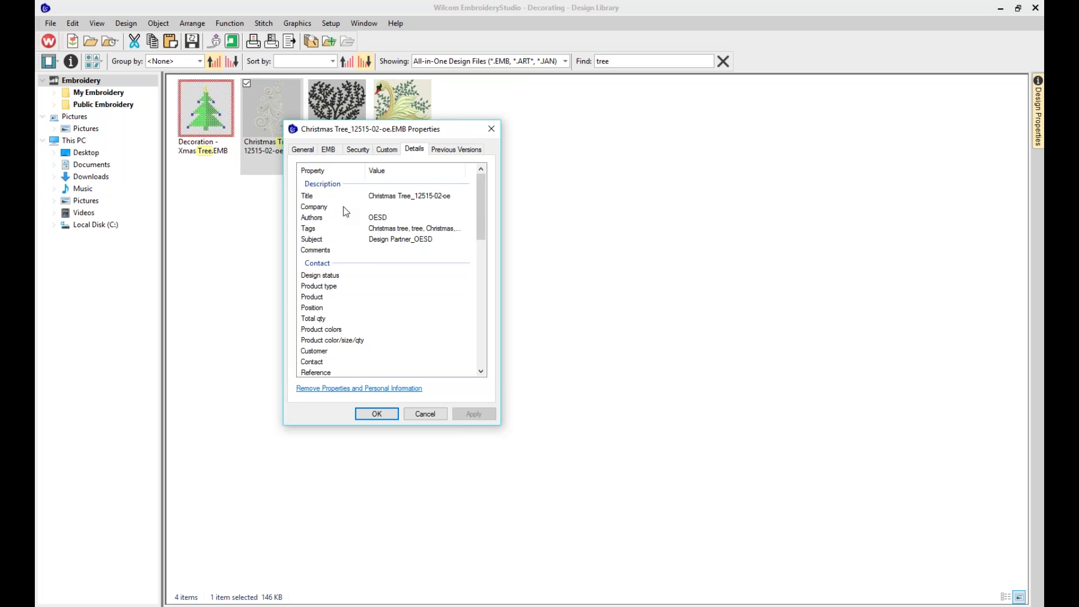
{"action": "left_click_drag", "start_coordinate": [485, 222], "coordinate": [491, 271]}
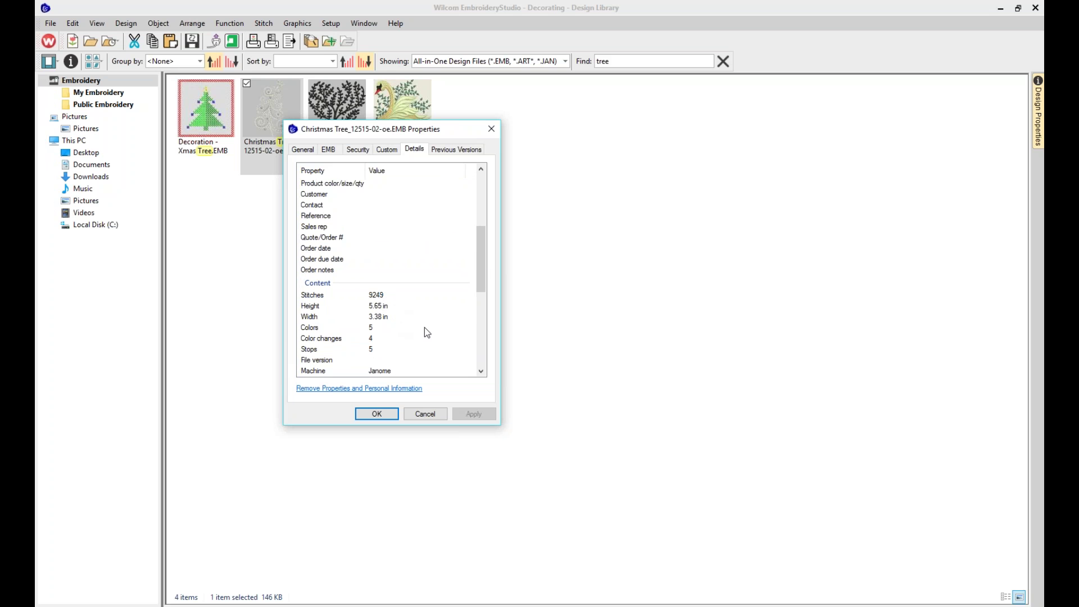
{"action": "left_click_drag", "start_coordinate": [483, 278], "coordinate": [443, 186]}
{"action": "left_click", "coordinate": [432, 416]}
{"action": "left_click", "coordinate": [597, 62]}
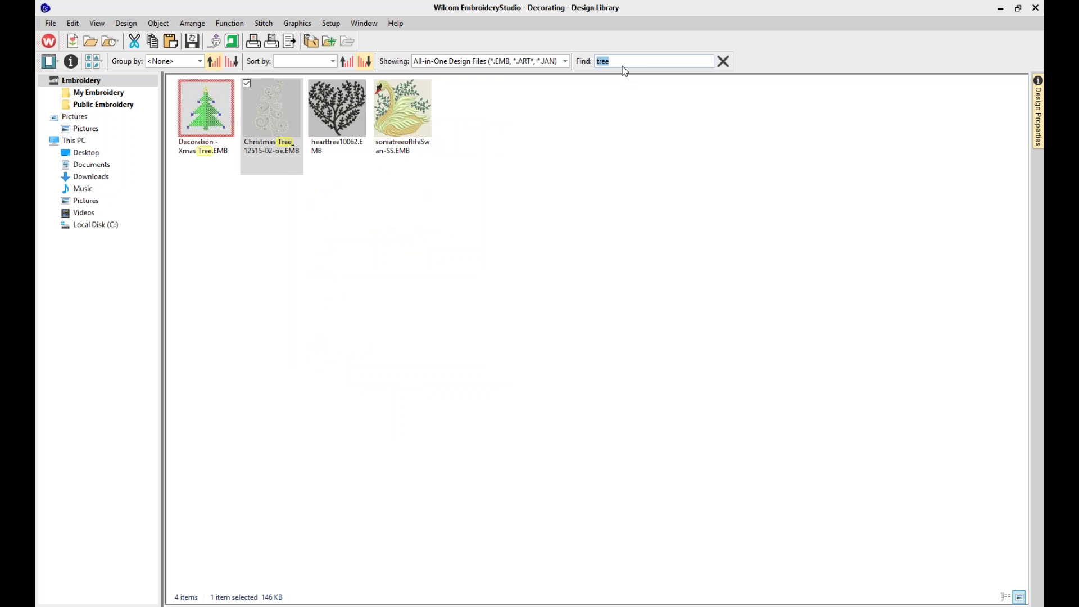
Try a 'reference=' search with the design's reference number, then clear the Find box
{"action": "type", "text": "r"}
{"action": "type", "text": "efer"}
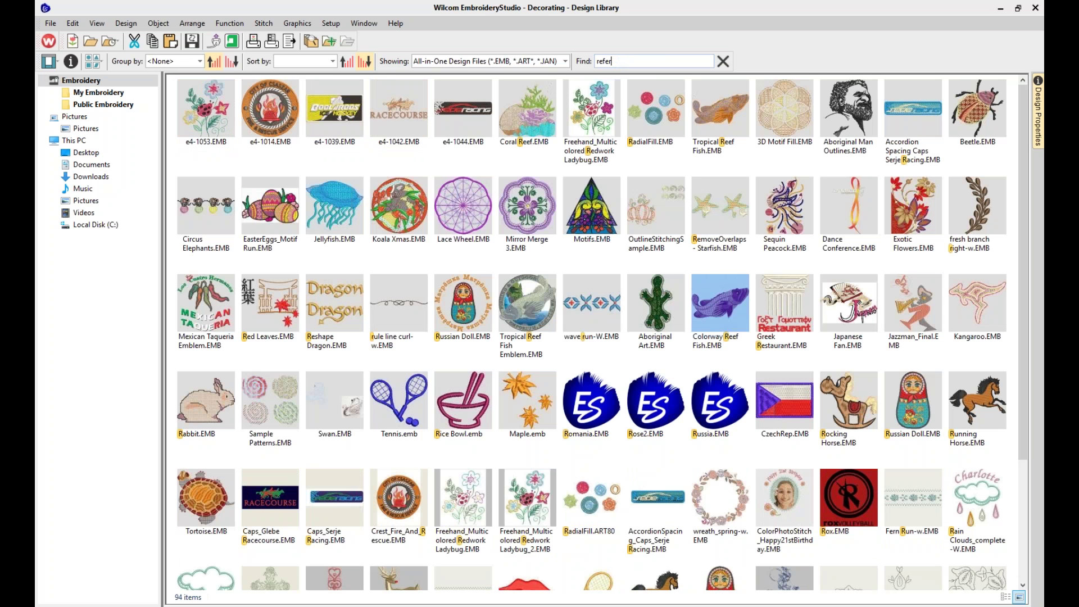
{"action": "type", "text": "ence"}
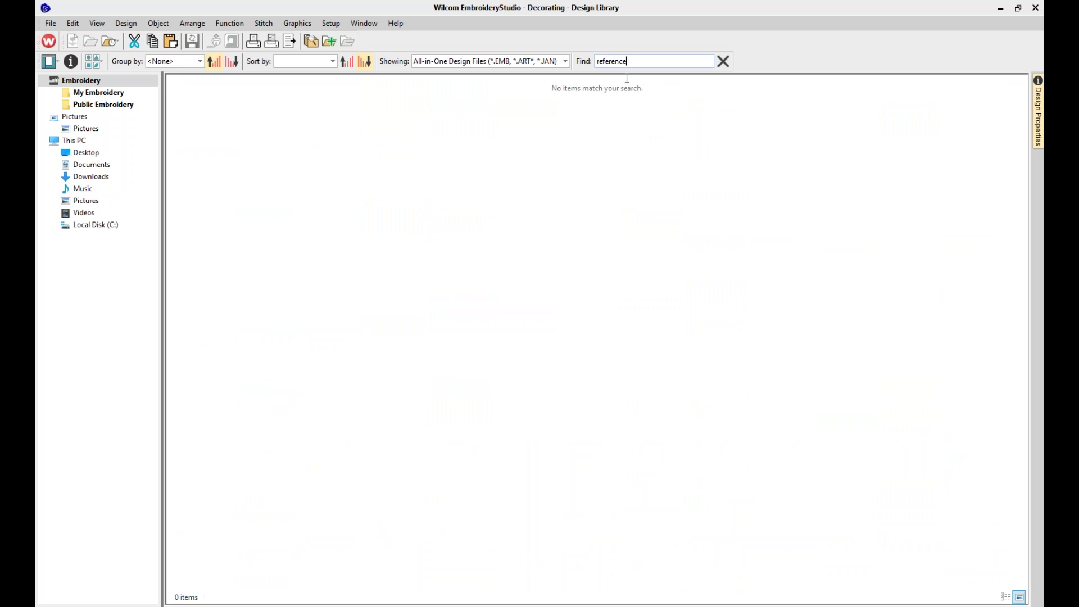
{"action": "type", "text": "="}
{"action": "left_click_drag", "start_coordinate": [670, 61], "coordinate": [595, 58]}
{"action": "key", "text": "BackSpace"}
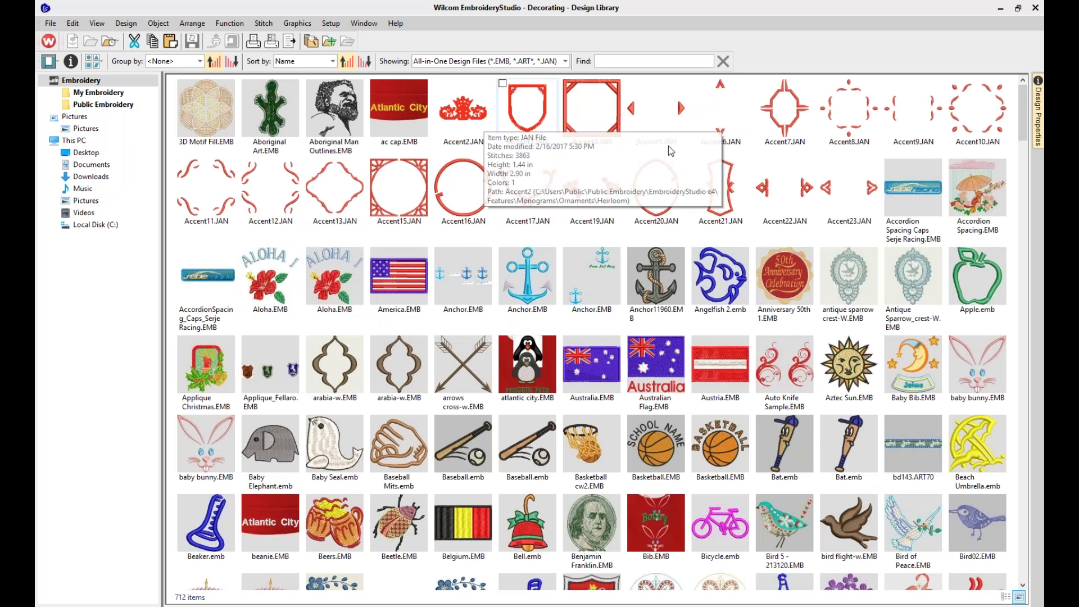
{"action": "mouse_move", "coordinate": [704, 317]}
{"action": "scroll", "coordinate": [702, 313], "scroll_direction": "down", "scroll_amount": 10}
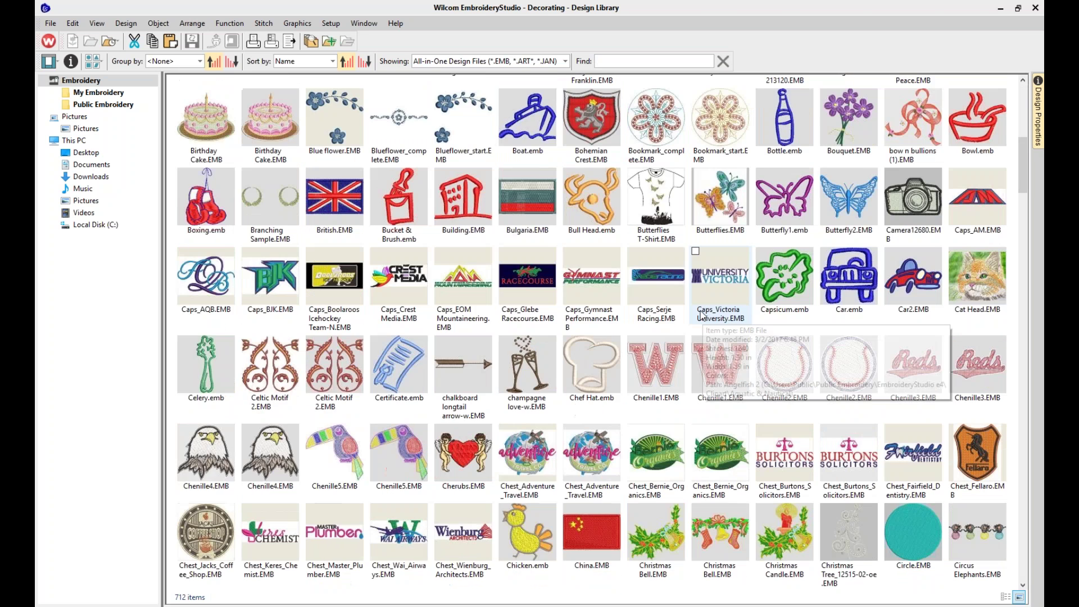
{"action": "scroll", "coordinate": [416, 179], "scroll_direction": "up", "scroll_amount": 10}
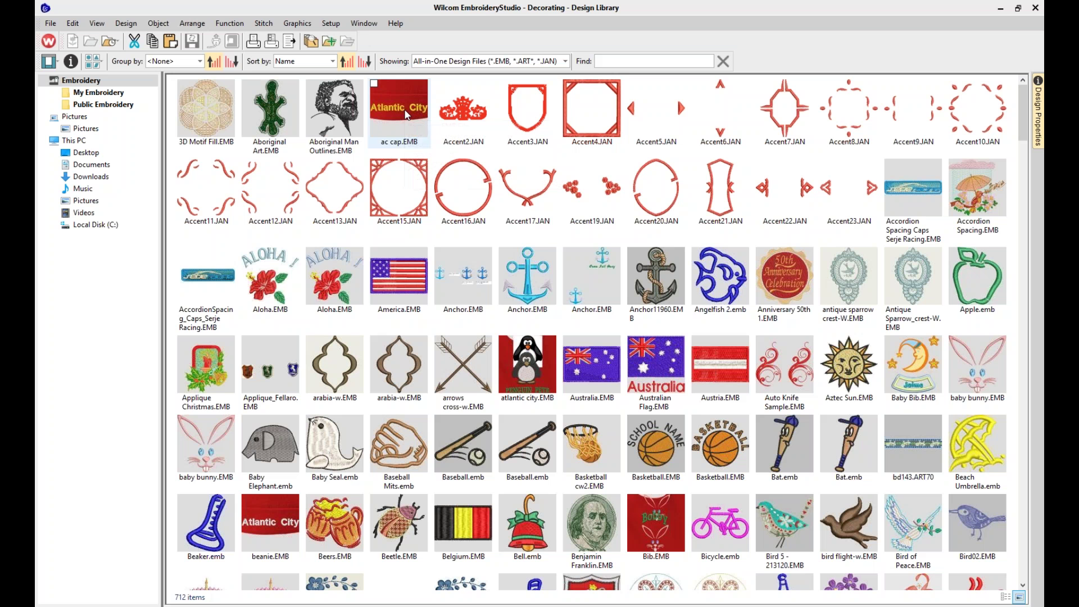
{"action": "left_click", "coordinate": [407, 114]}
{"action": "right_click", "coordinate": [407, 114]}
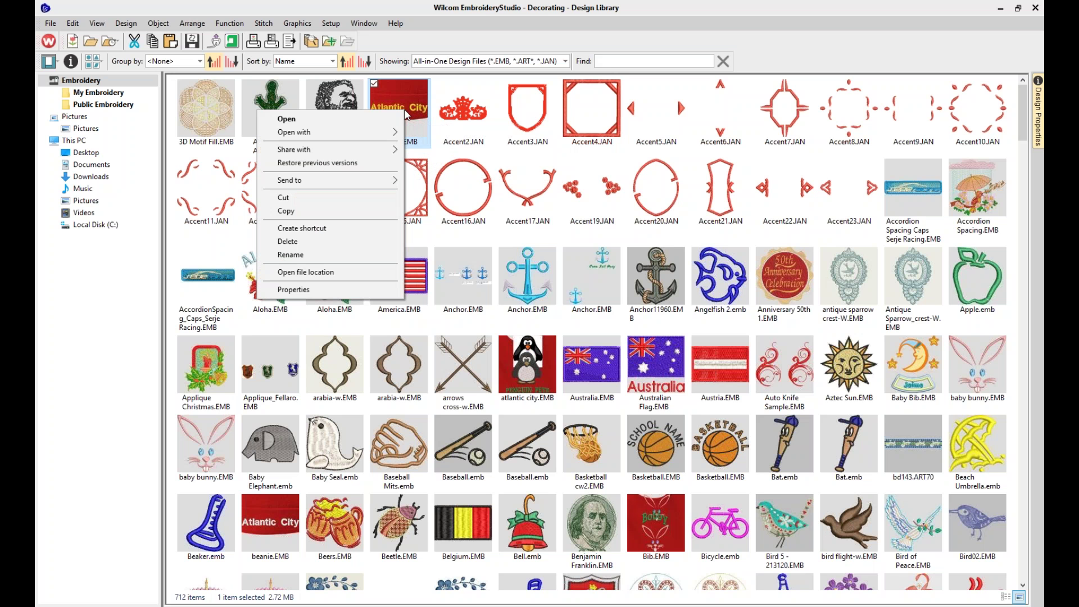
{"action": "left_click", "coordinate": [333, 290]}
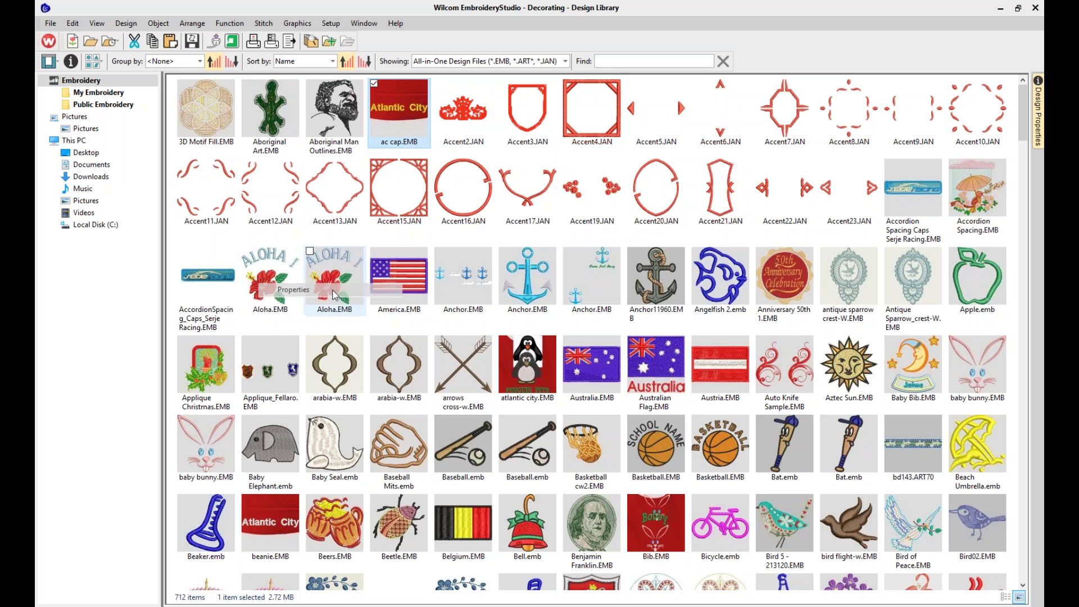
{"action": "left_click", "coordinate": [539, 140]}
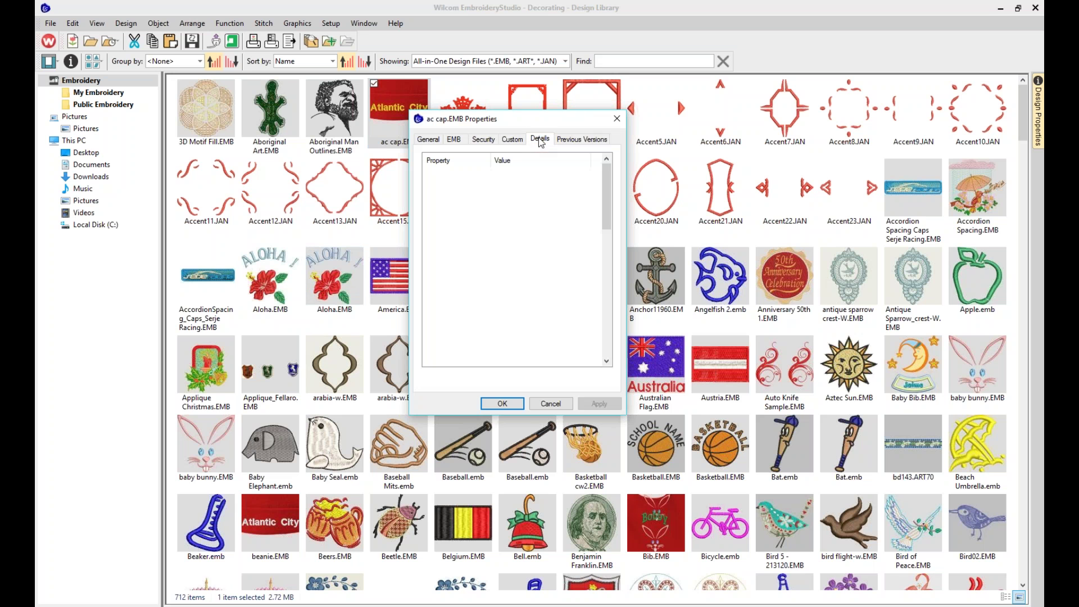
{"action": "left_click_drag", "start_coordinate": [605, 223], "coordinate": [609, 249]}
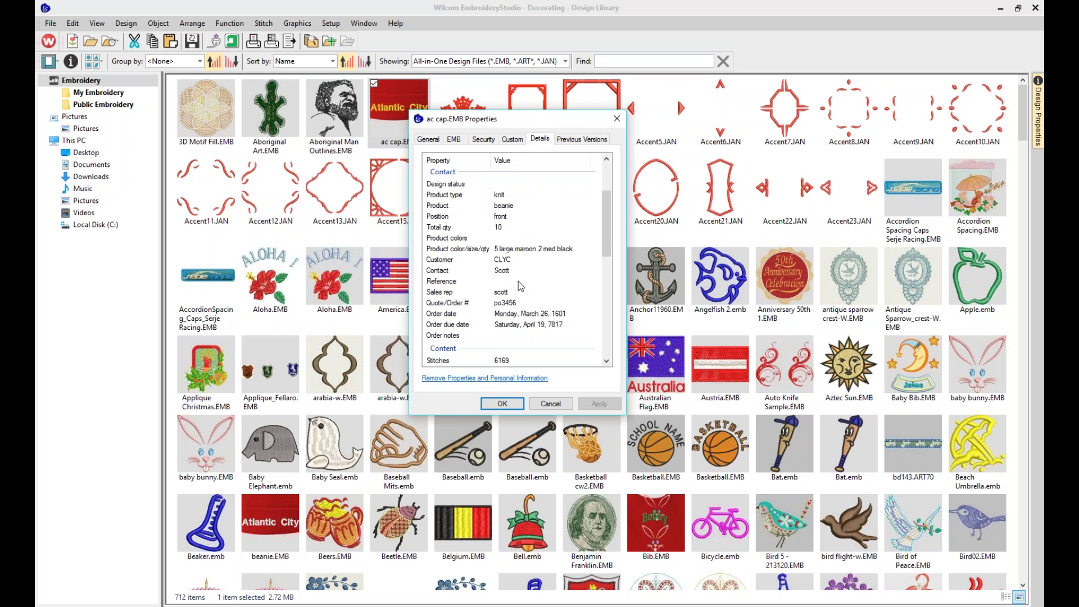
{"action": "left_click_drag", "start_coordinate": [608, 243], "coordinate": [610, 200]}
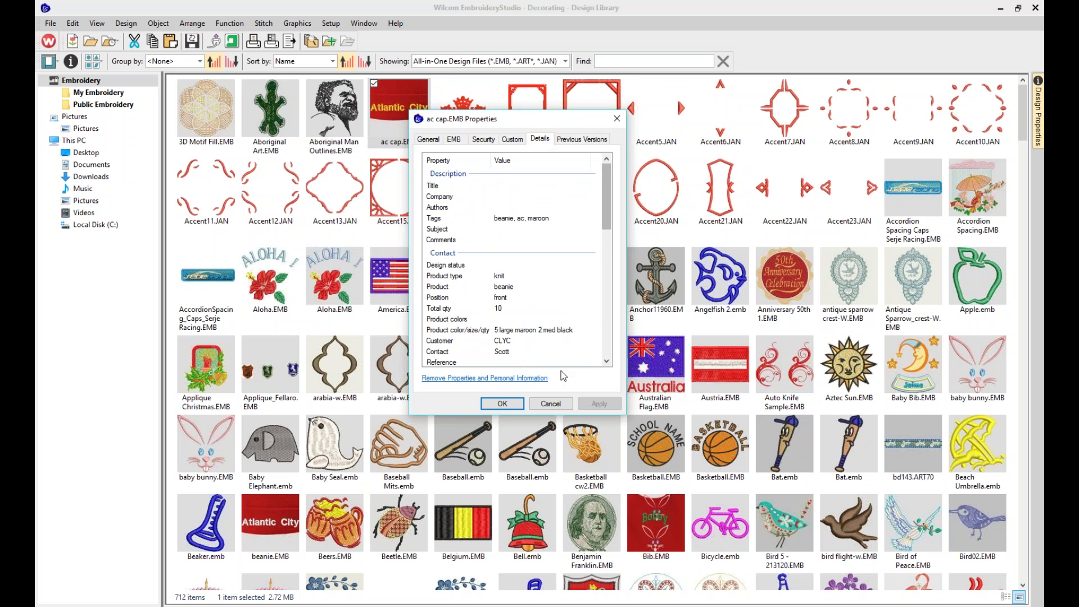
{"action": "left_click", "coordinate": [556, 404]}
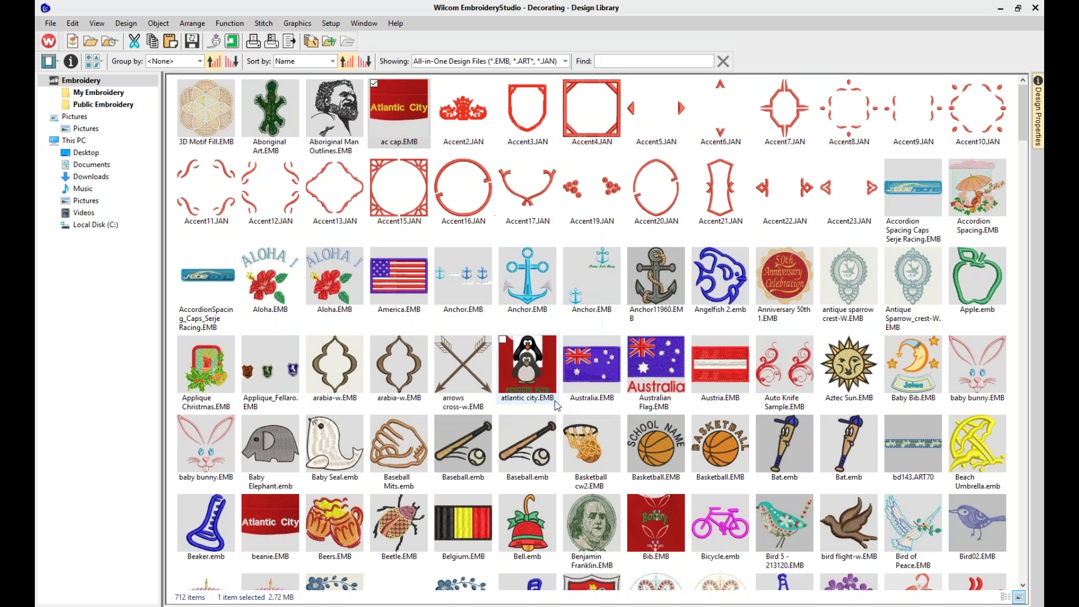
{"action": "right_click", "coordinate": [658, 281]}
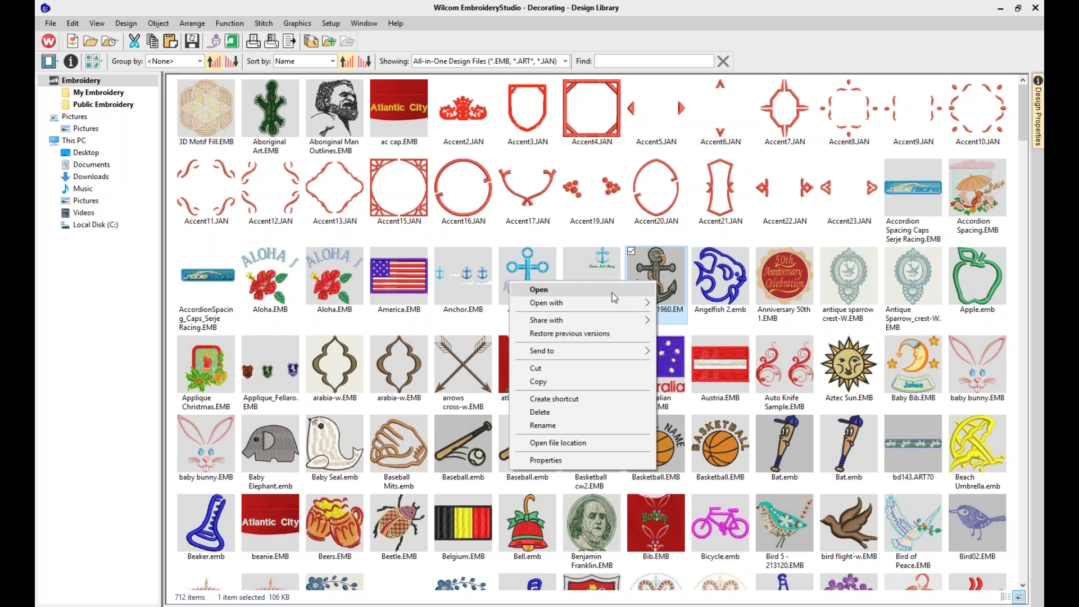
Cycle through the Dog, Design2 and DECORATING tabs and return to Anchor11960
{"action": "left_click", "coordinate": [620, 290]}
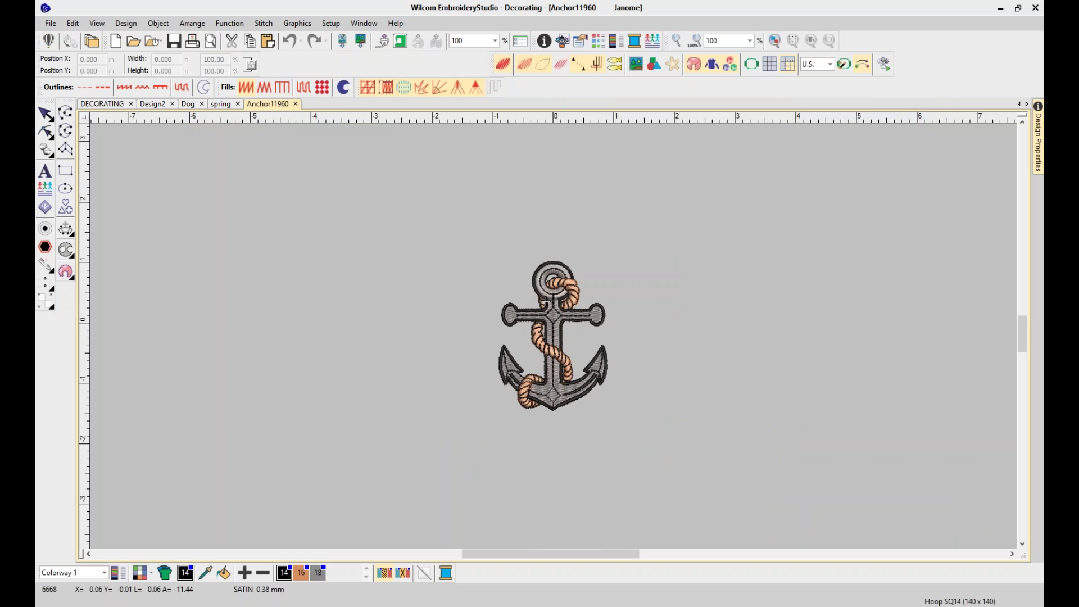
{"action": "left_click", "coordinate": [182, 108]}
{"action": "left_click", "coordinate": [152, 104]}
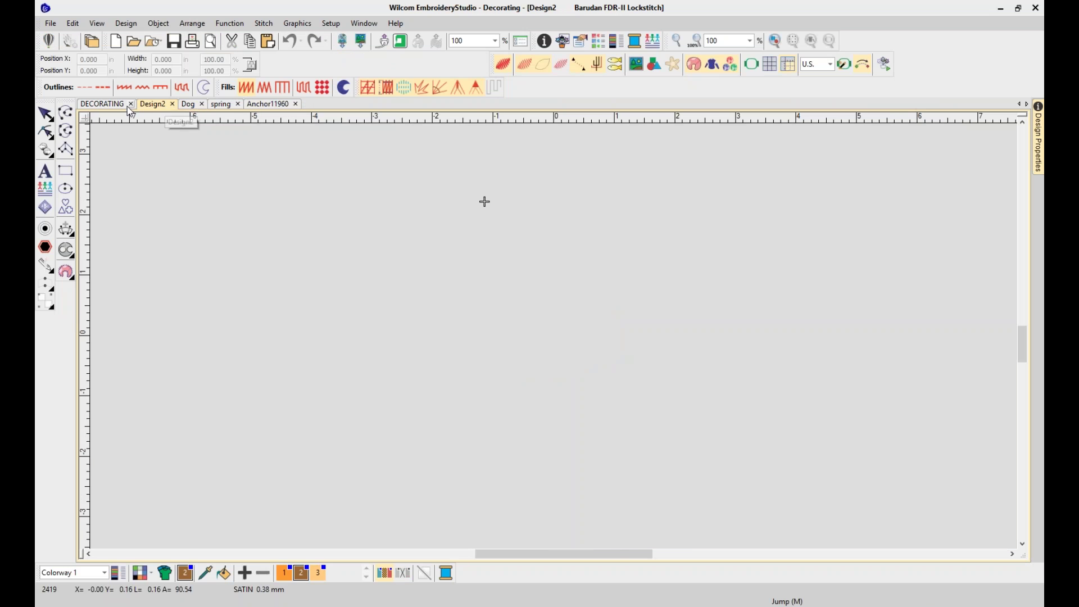
{"action": "left_click", "coordinate": [118, 104]}
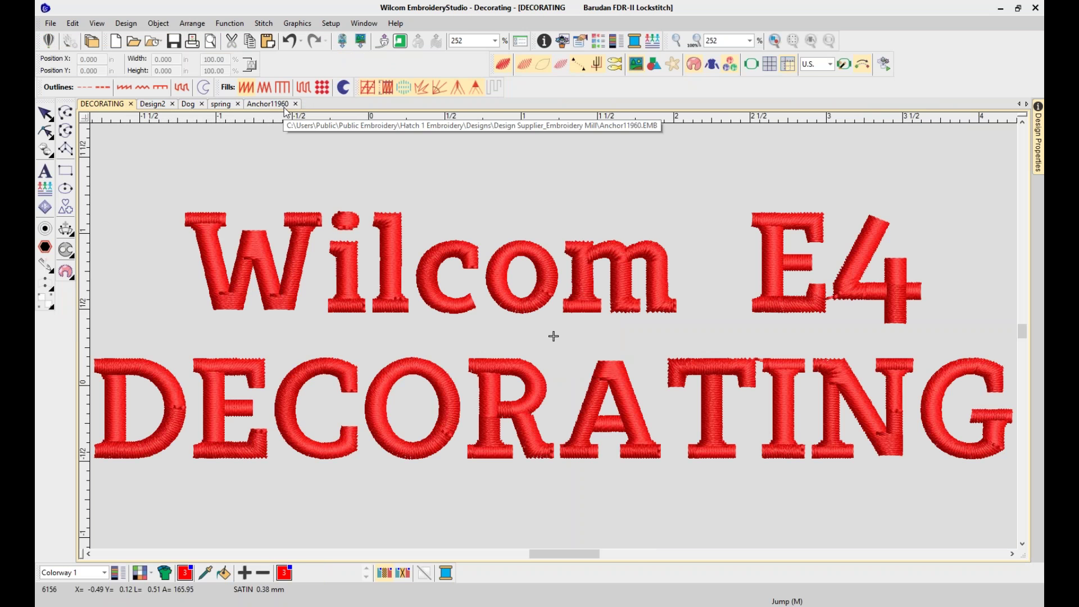
{"action": "left_click", "coordinate": [284, 107]}
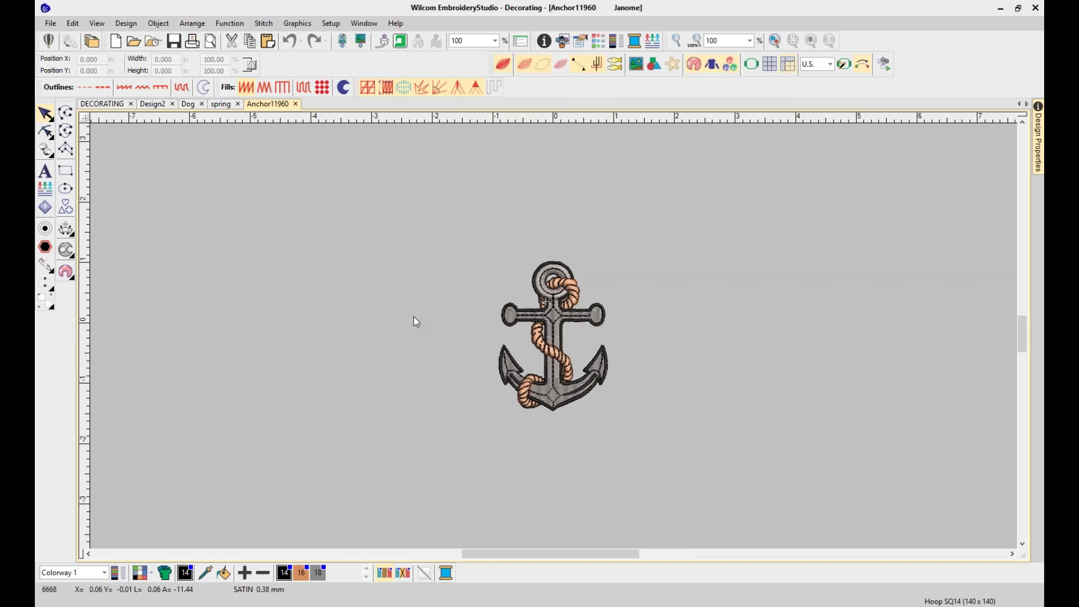
Select the whole anchor design and move it up and to the left
{"action": "left_click_drag", "start_coordinate": [436, 243], "coordinate": [631, 413]}
{"action": "left_click_drag", "start_coordinate": [555, 381], "coordinate": [538, 297]}
{"action": "left_click", "coordinate": [326, 333]}
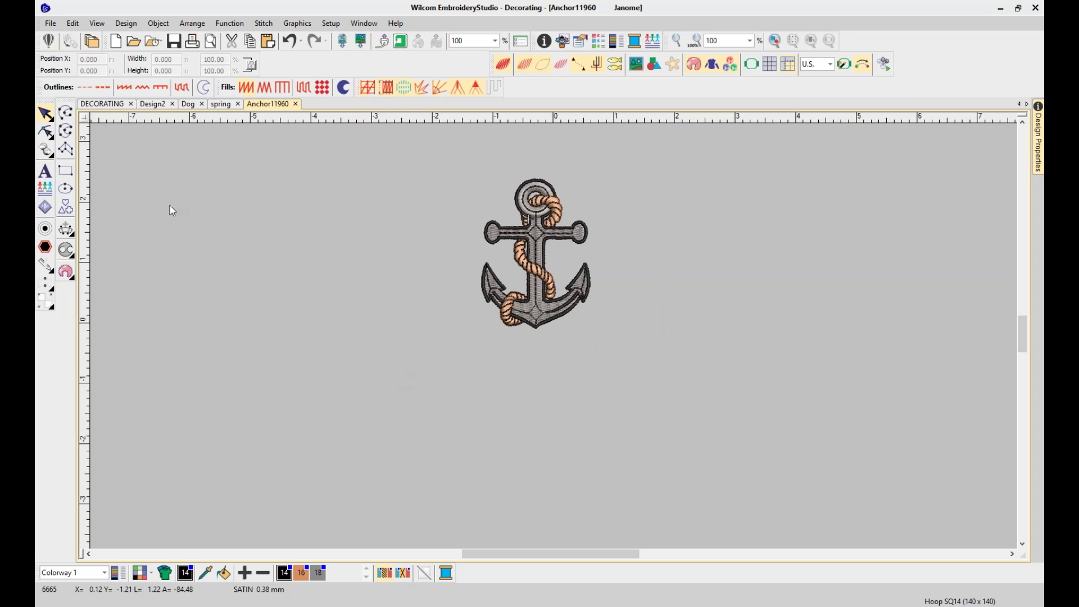
{"action": "left_click", "coordinate": [46, 208]}
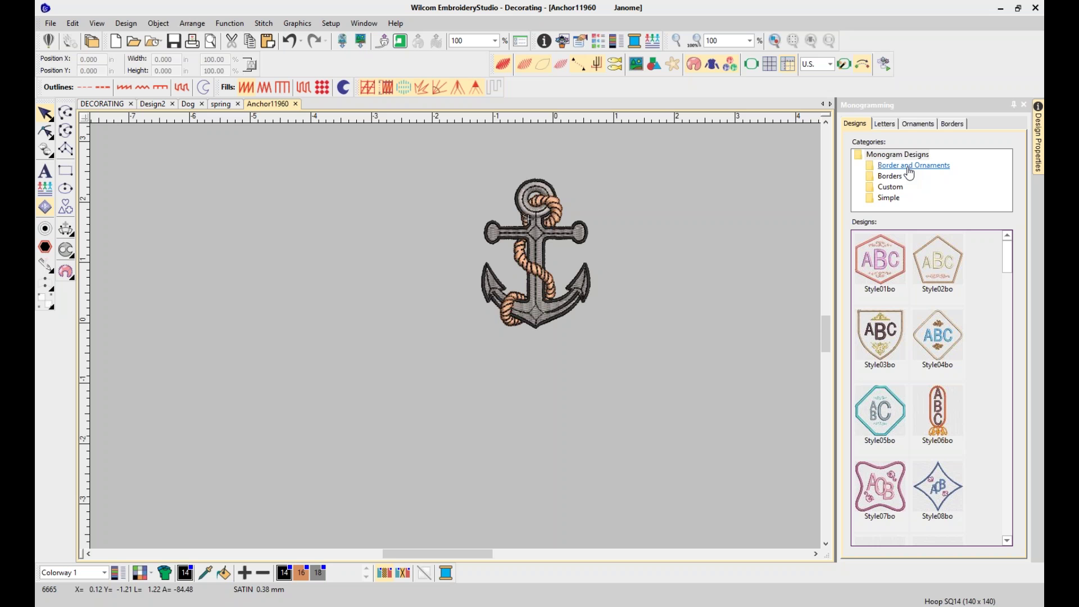
Browse the Borders, Custom and Simple monogram categories, ending on Border and Ornaments
{"action": "left_click", "coordinate": [908, 168]}
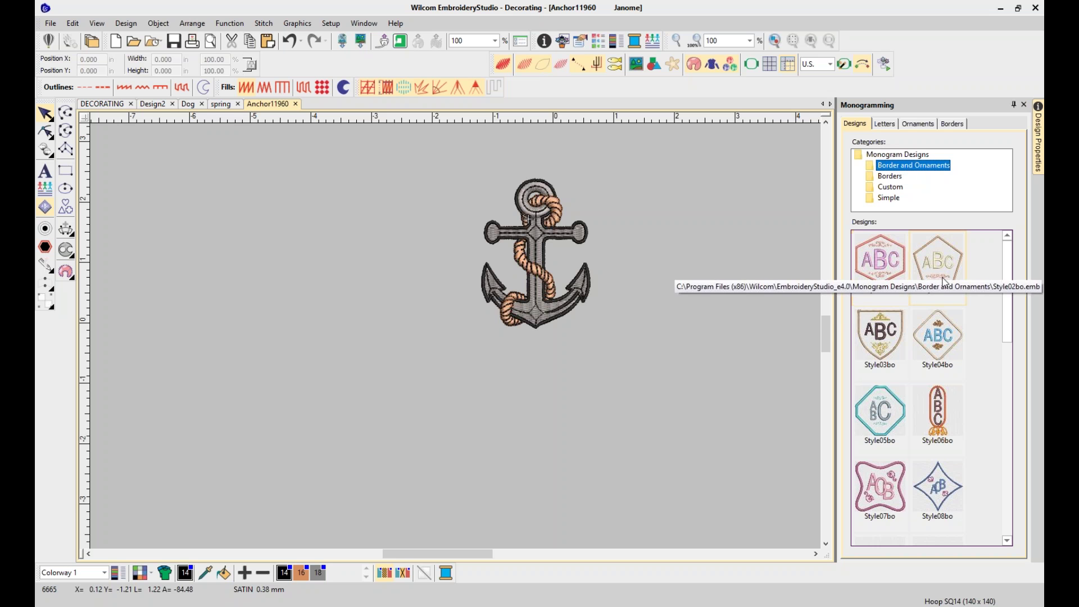
{"action": "left_click_drag", "start_coordinate": [1009, 343], "coordinate": [1005, 309]}
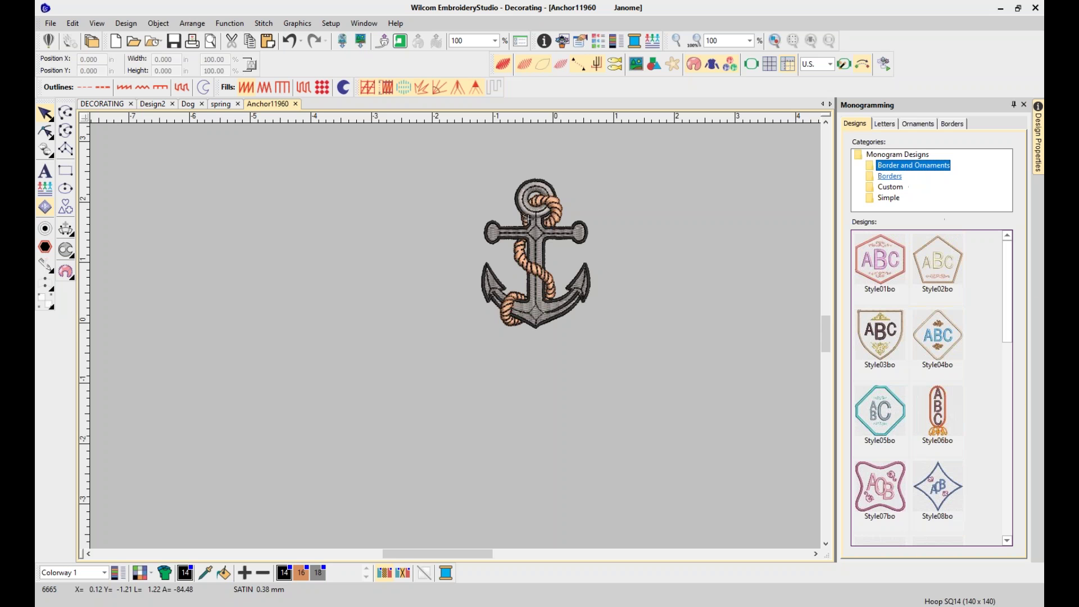
{"action": "left_click", "coordinate": [889, 176]}
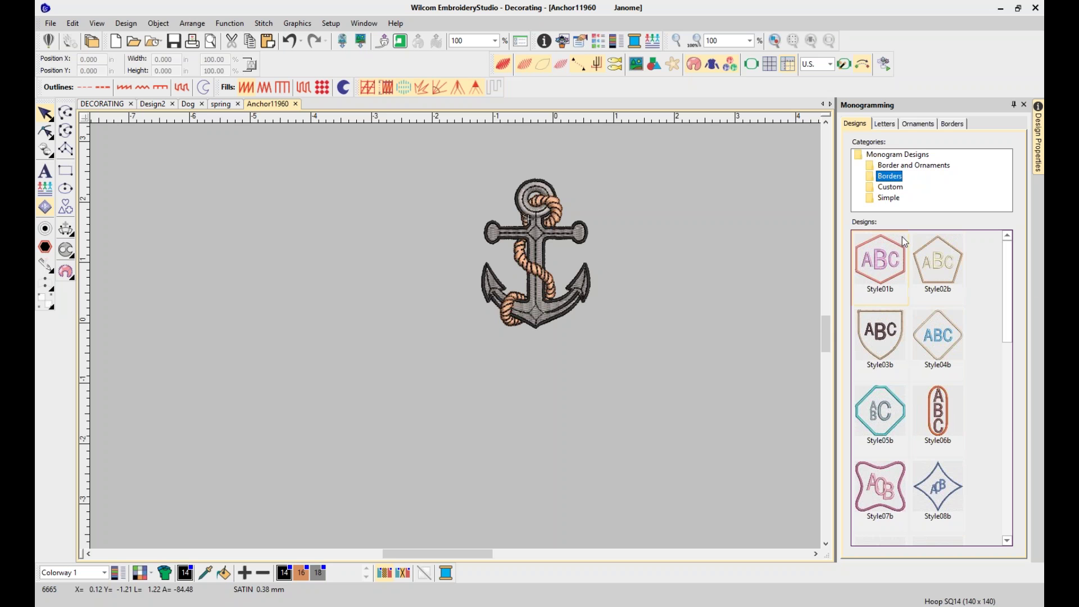
{"action": "left_click", "coordinate": [889, 188]}
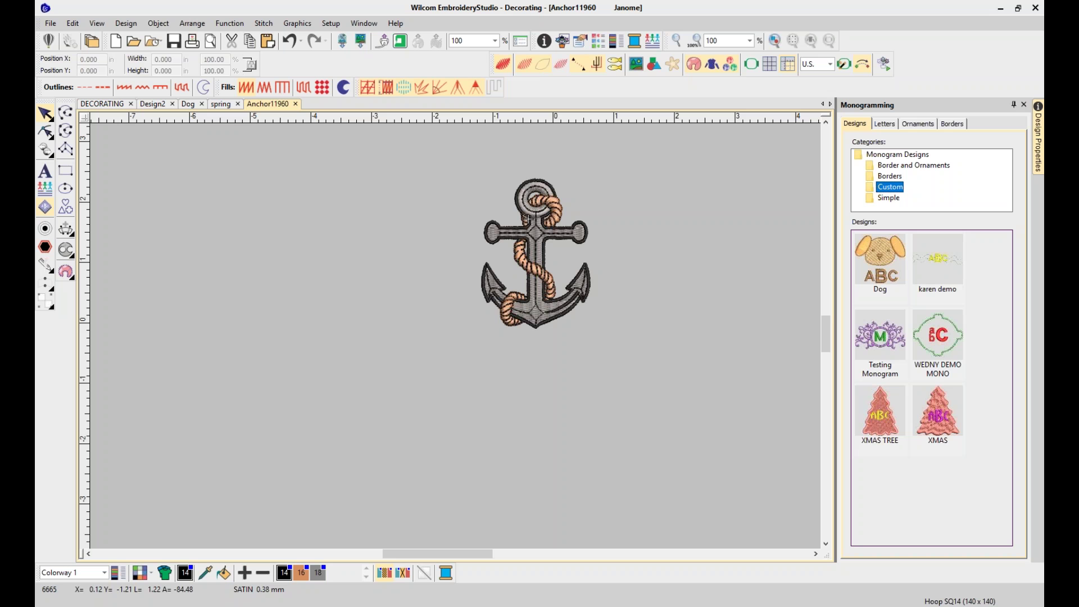
{"action": "left_click", "coordinate": [889, 200]}
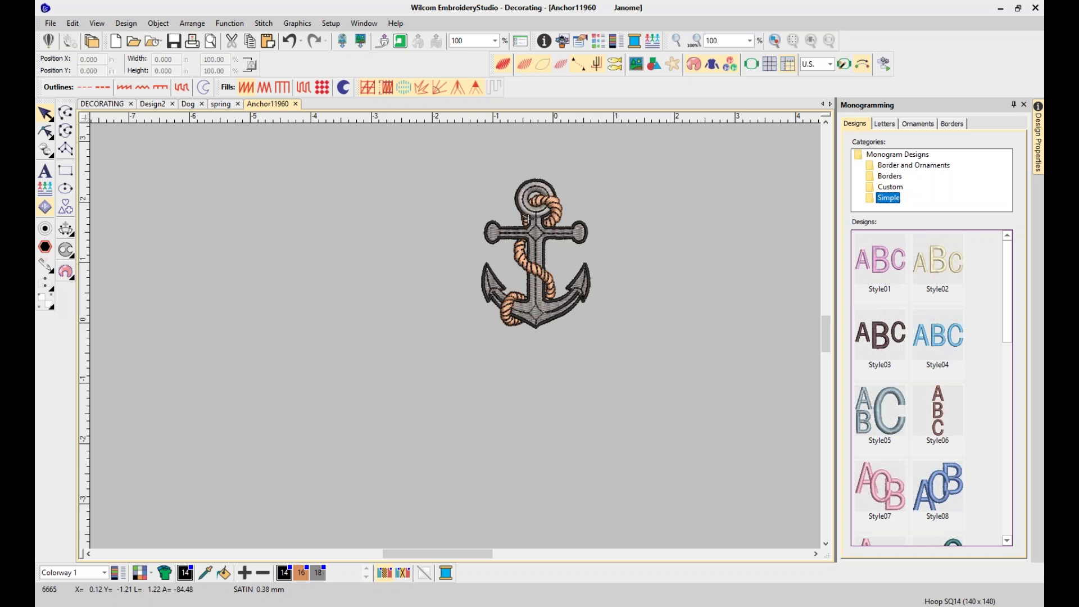
{"action": "left_click_drag", "start_coordinate": [1006, 310], "coordinate": [1018, 532]}
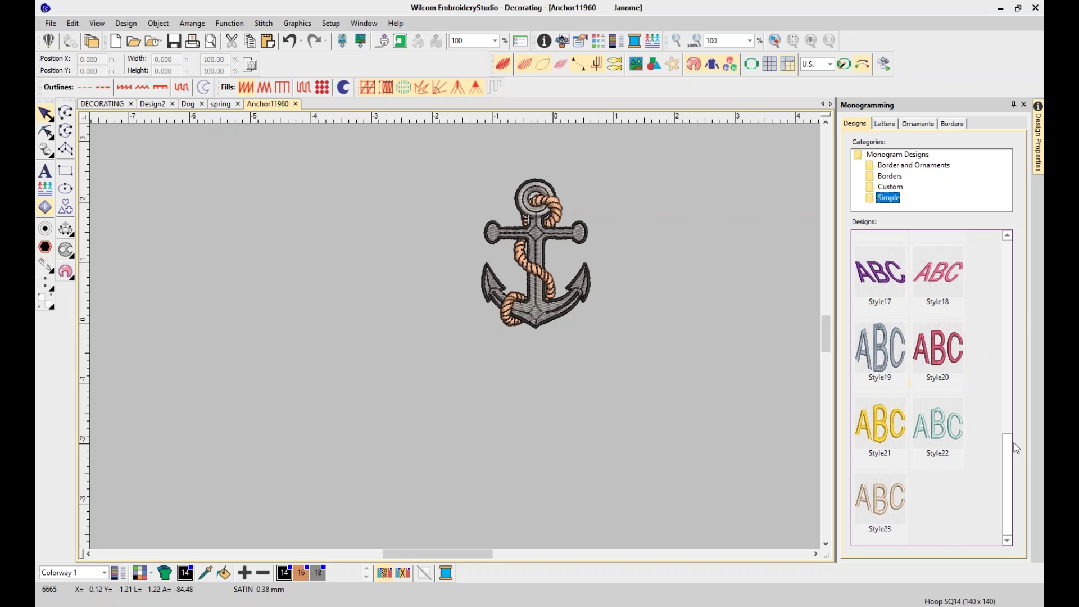
{"action": "left_click_drag", "start_coordinate": [1012, 443], "coordinate": [1013, 259]}
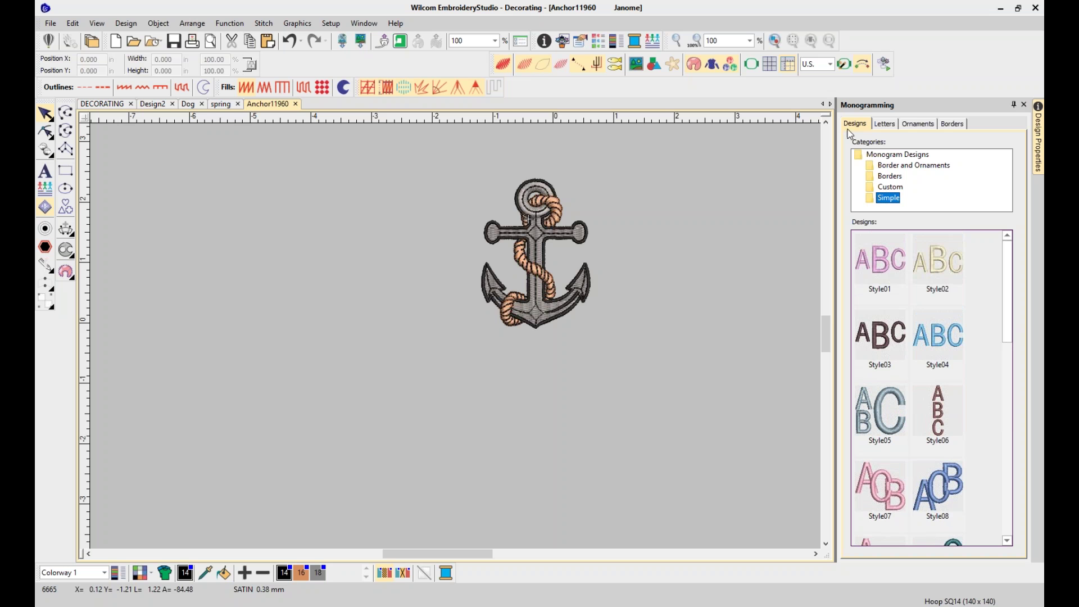
{"action": "left_click", "coordinate": [899, 165]}
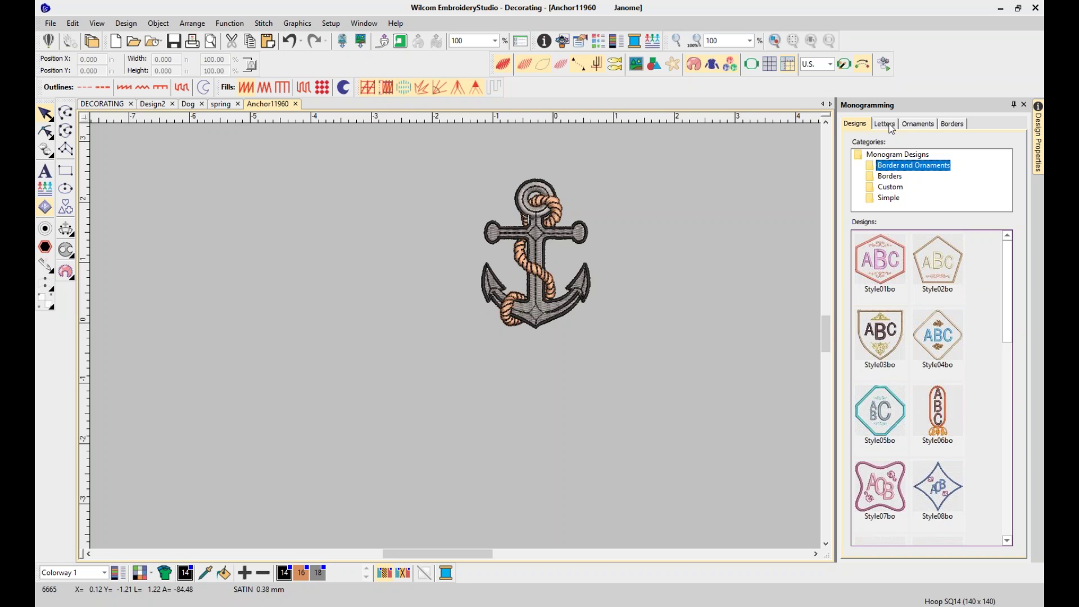
Trial-insert the Style01bo hexagon monogram, delete it, and create a new blank Design5
{"action": "double_click", "coordinate": [890, 263]}
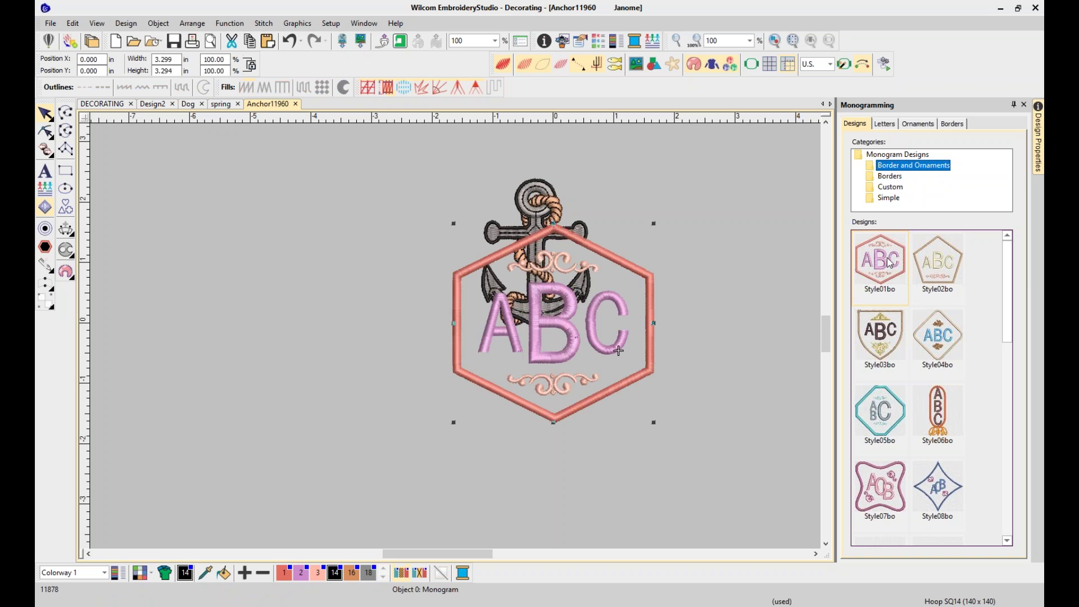
{"action": "left_click_drag", "start_coordinate": [565, 321], "coordinate": [303, 286]}
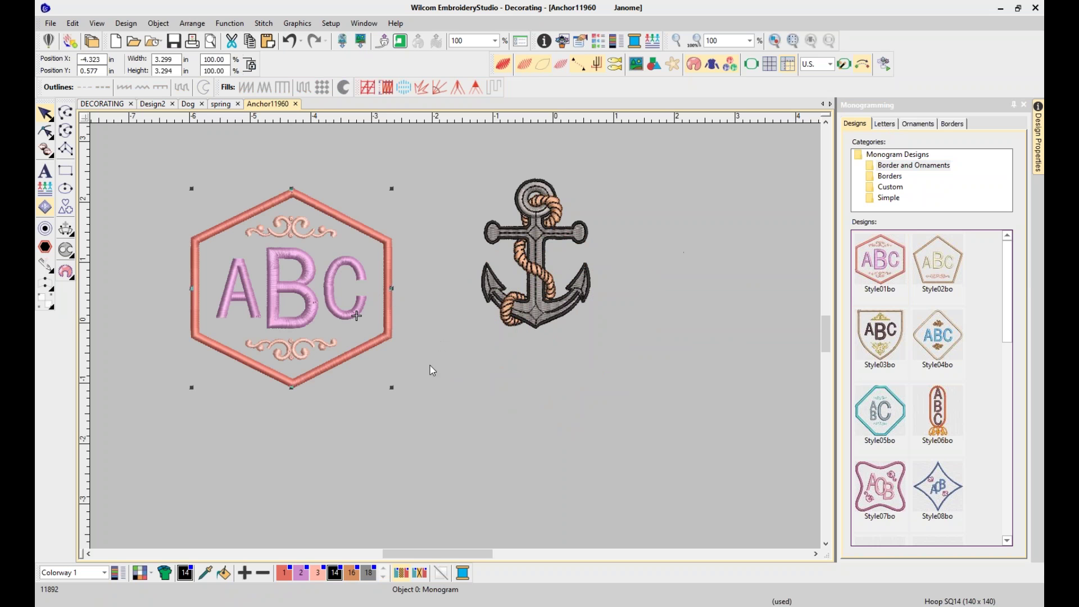
{"action": "key", "text": "Delete"}
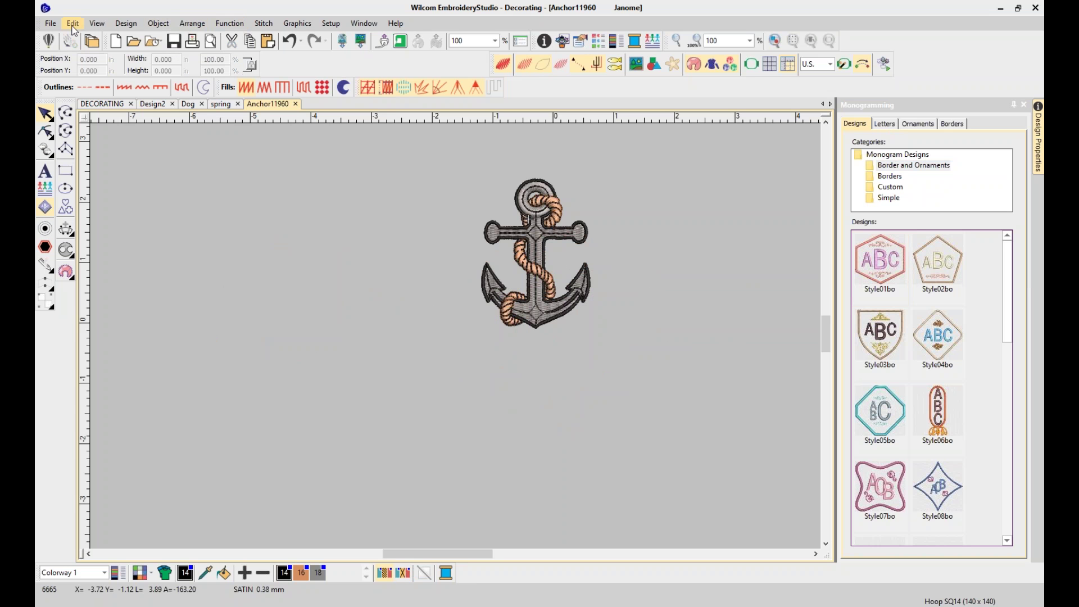
{"action": "key", "text": "alt+f"}
{"action": "key", "text": "n"}
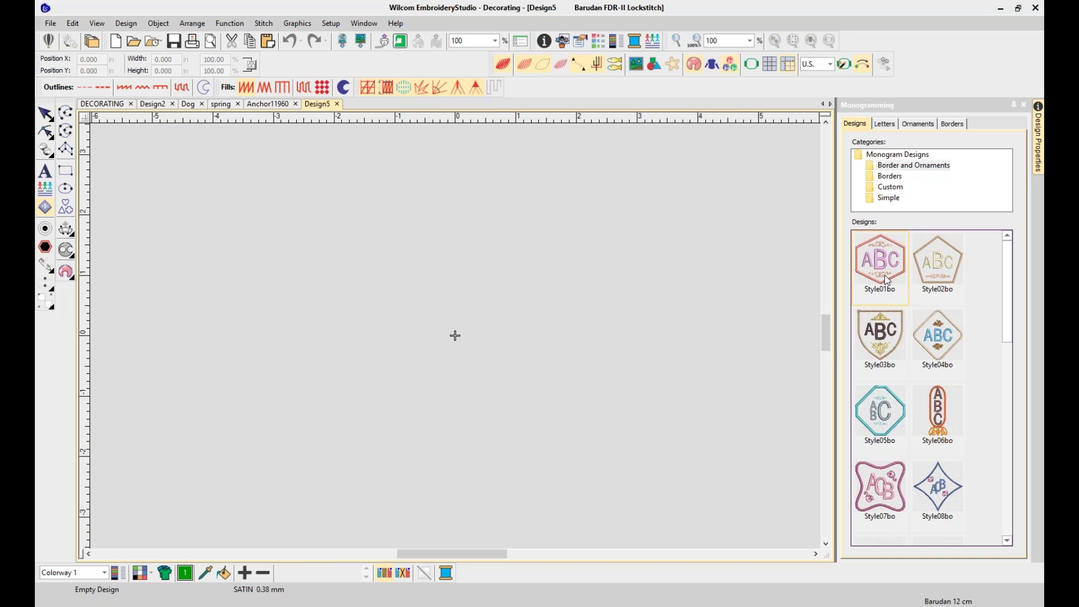
Insert the Style01bo hexagon monogram into Design5 and zoom out to show it whole
{"action": "left_click", "coordinate": [886, 280]}
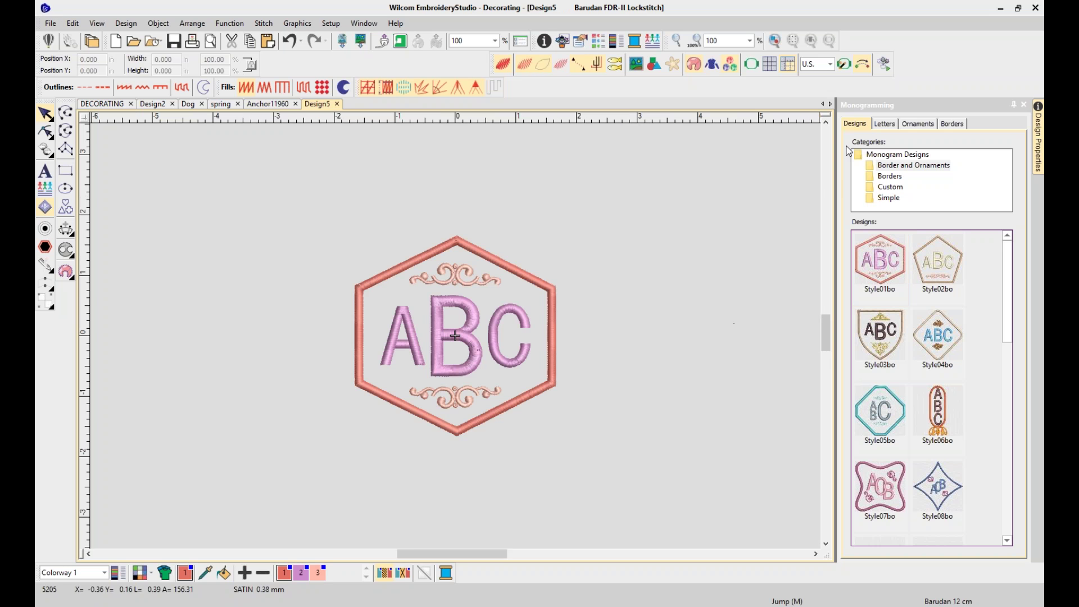
{"action": "left_click", "coordinate": [887, 125]}
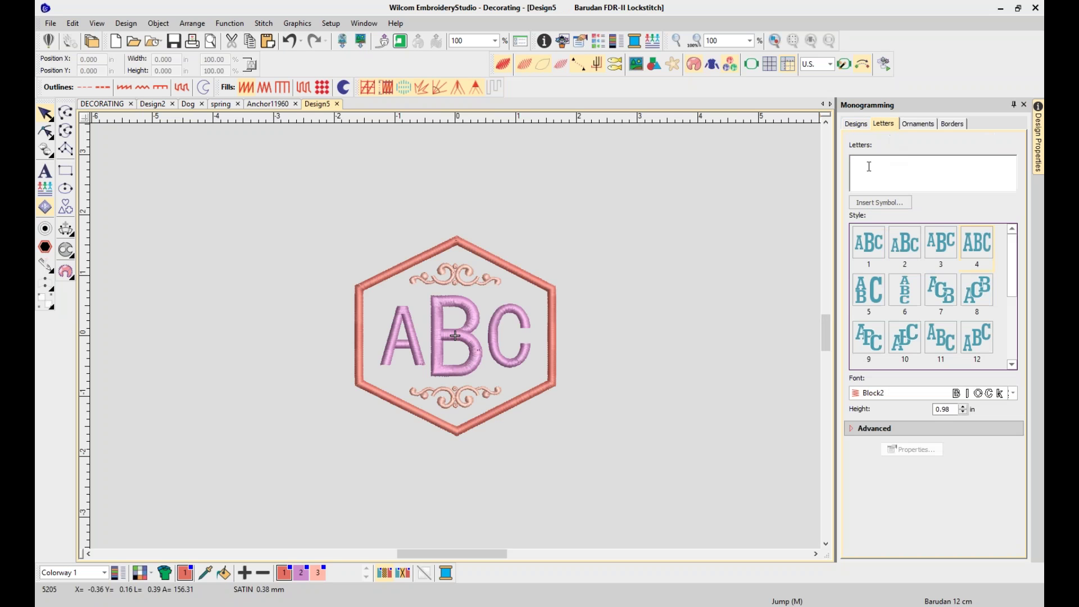
{"action": "type", "text": "MP"}
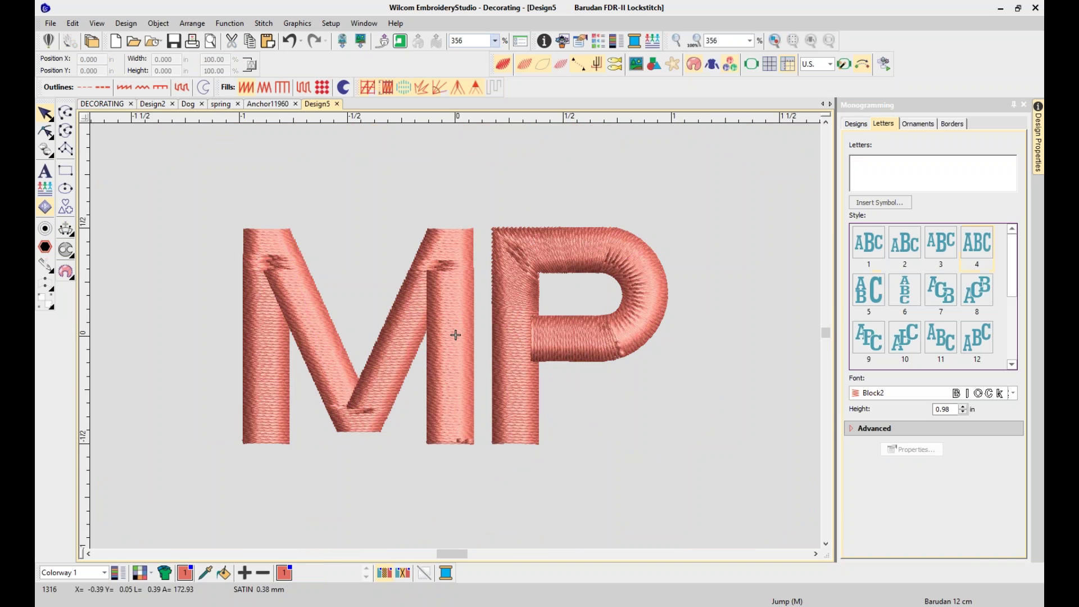
{"action": "left_click", "coordinate": [286, 40]}
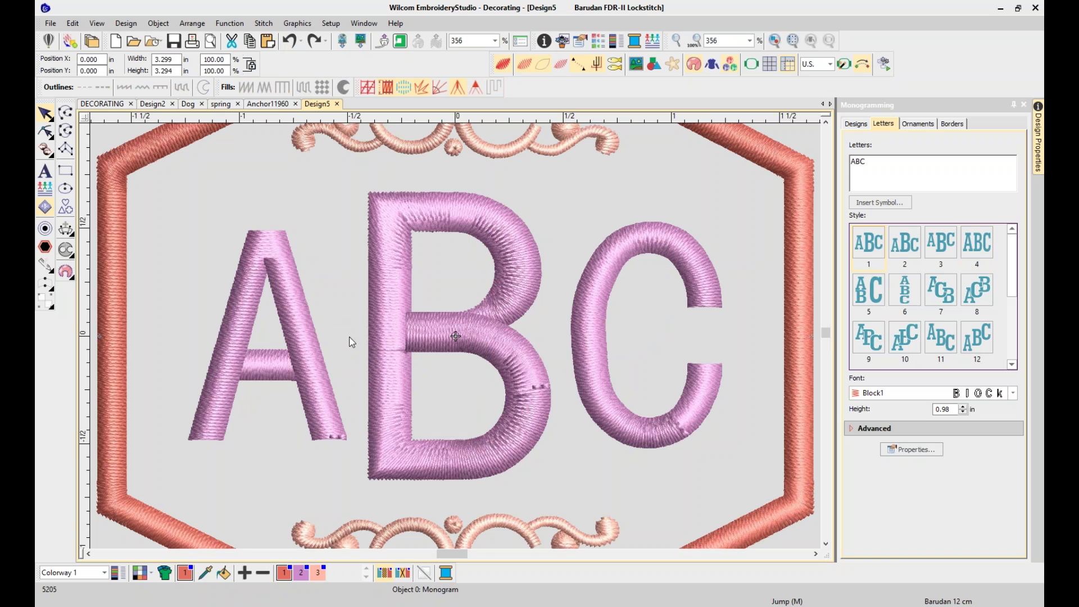
{"action": "key", "text": "shift+z"}
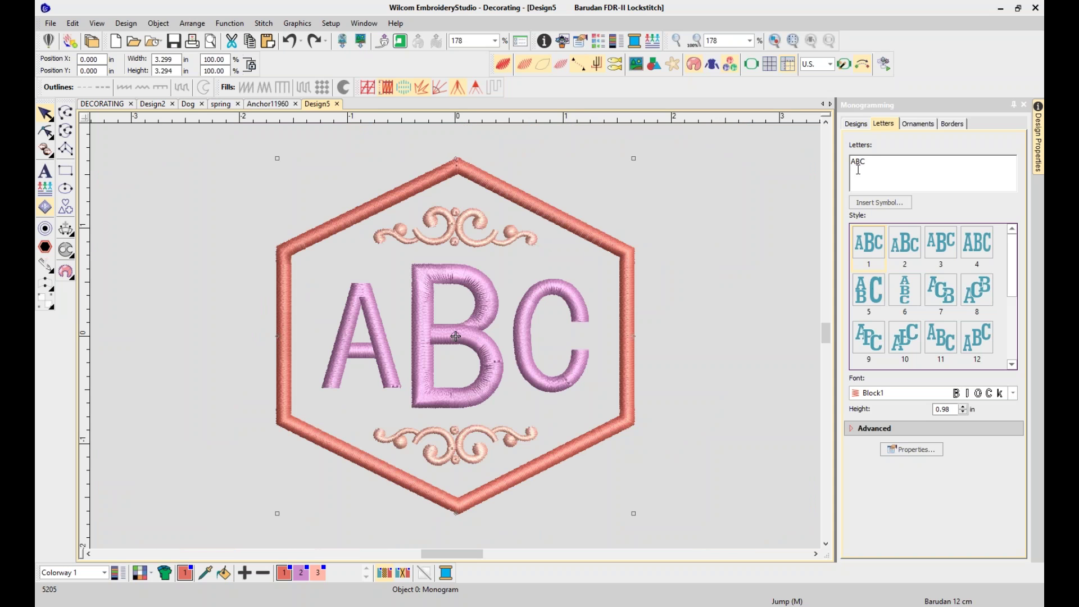
Replace the monogram's ABC letters with uppercase MPJ
{"action": "double_click", "coordinate": [857, 163]}
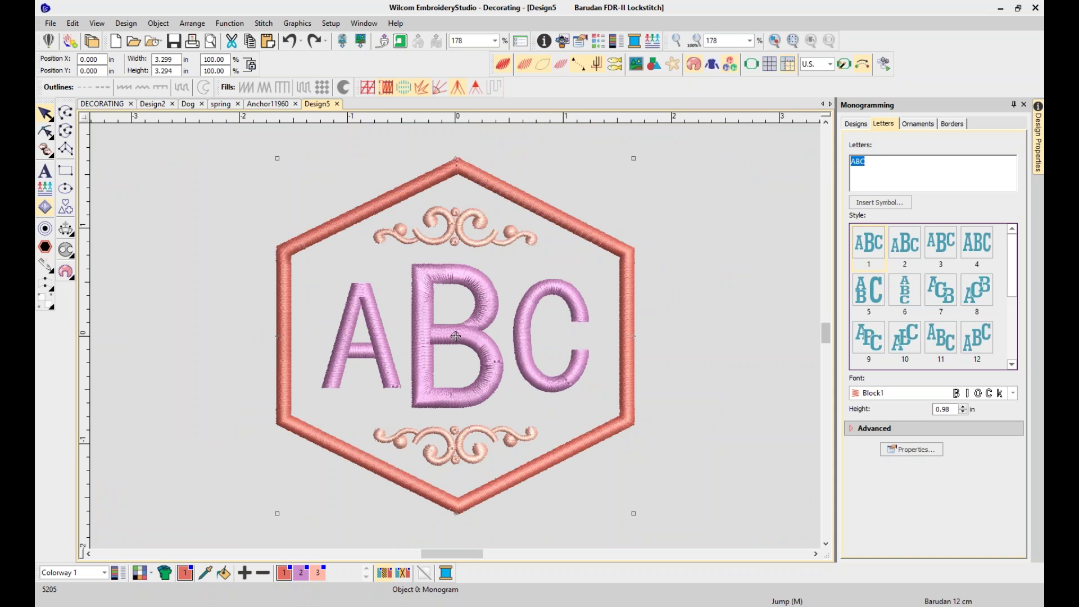
{"action": "type", "text": "m"}
{"action": "key", "text": "Return"}
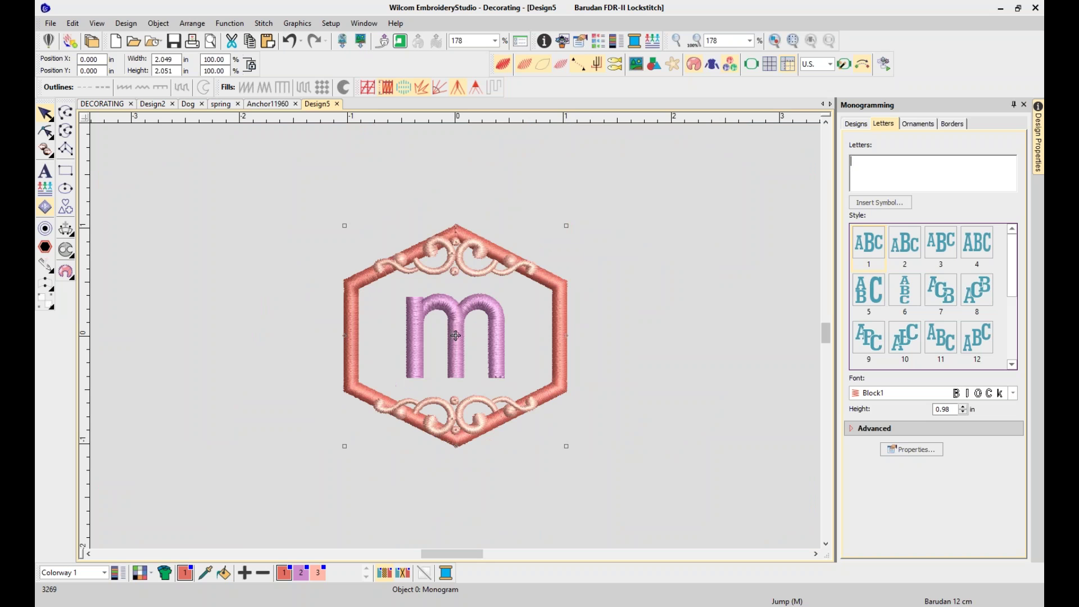
{"action": "key", "text": "Return"}
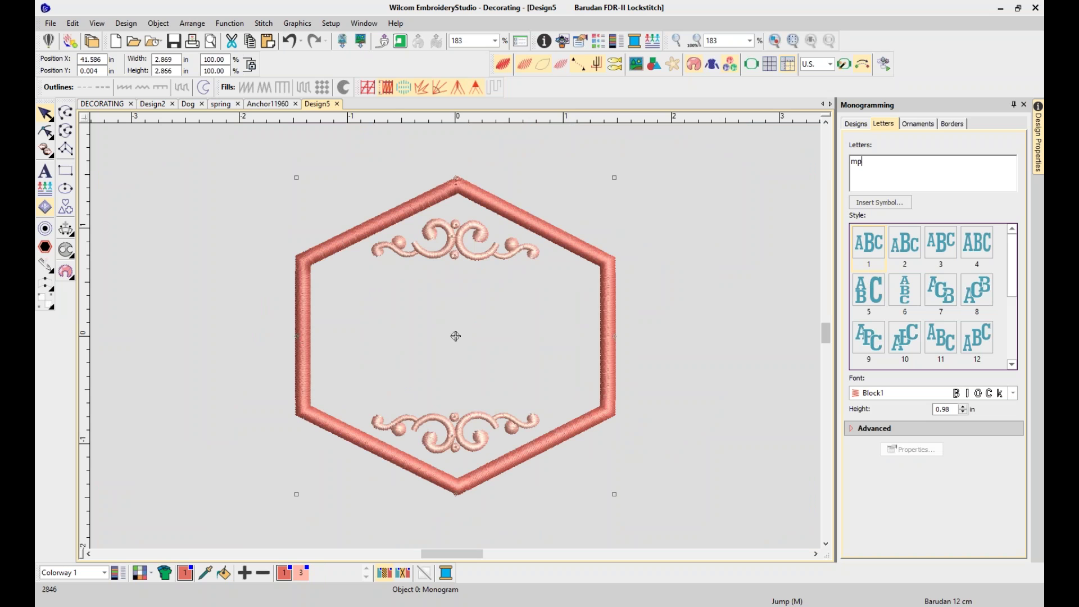
{"action": "type", "text": "pj"}
{"action": "key", "text": "Return"}
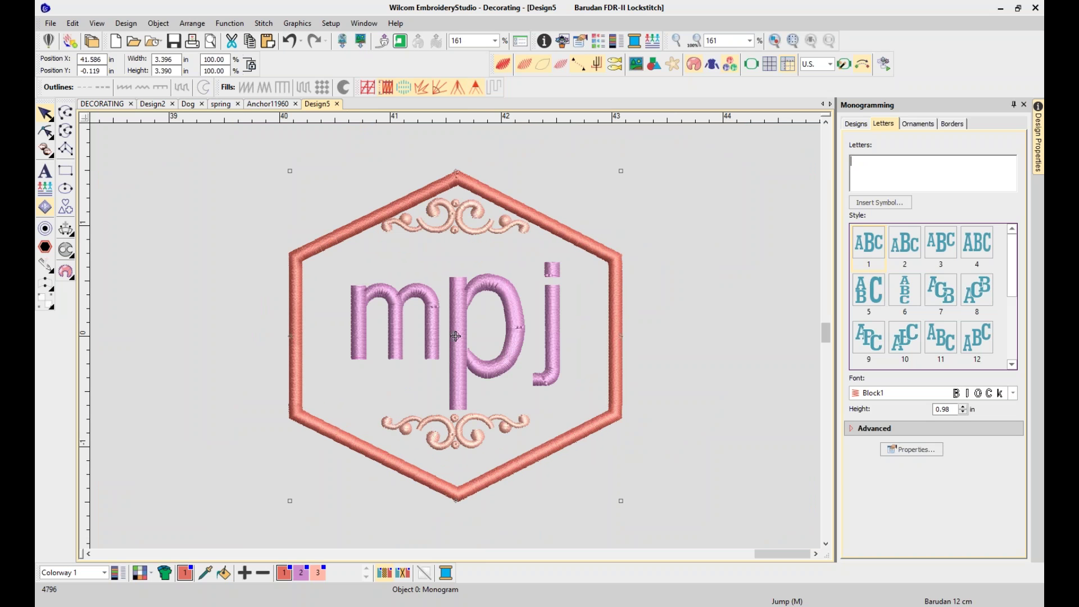
{"action": "type", "text": "MPJ"}
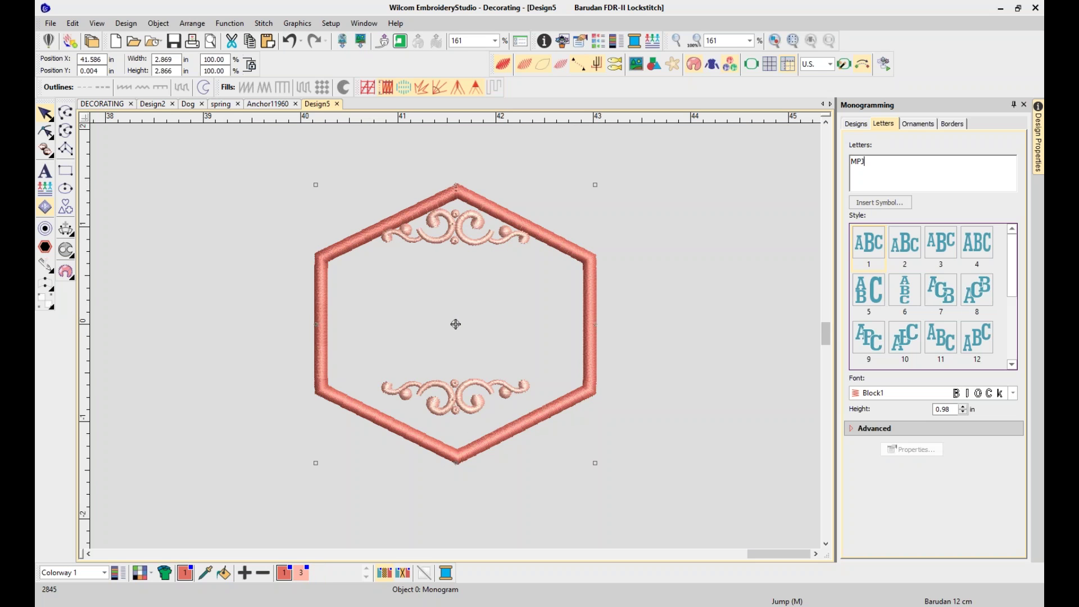
{"action": "key", "text": "Return"}
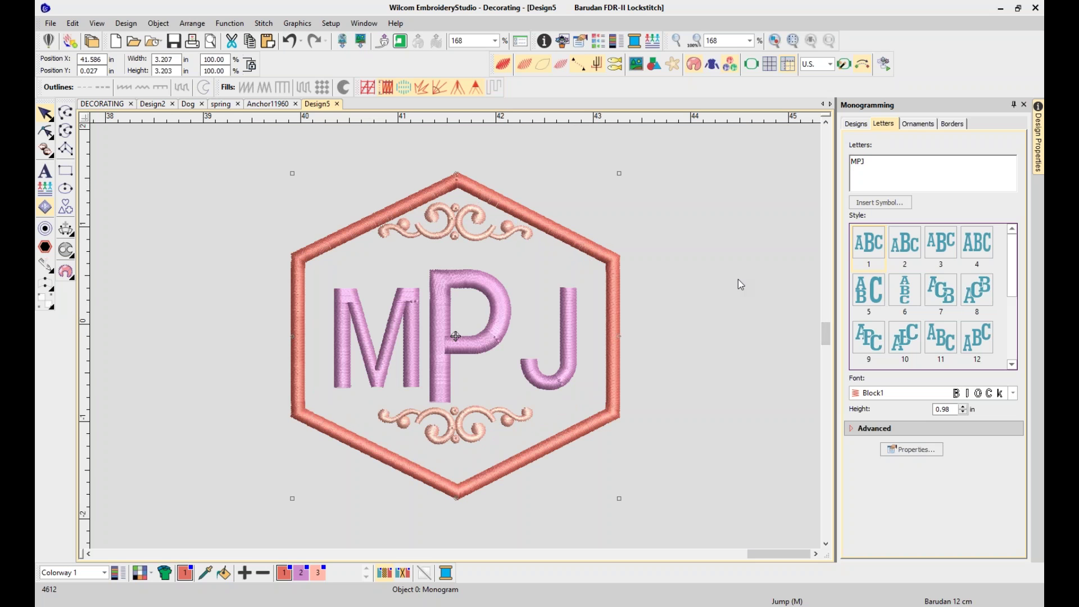
{"action": "left_click", "coordinate": [740, 284]}
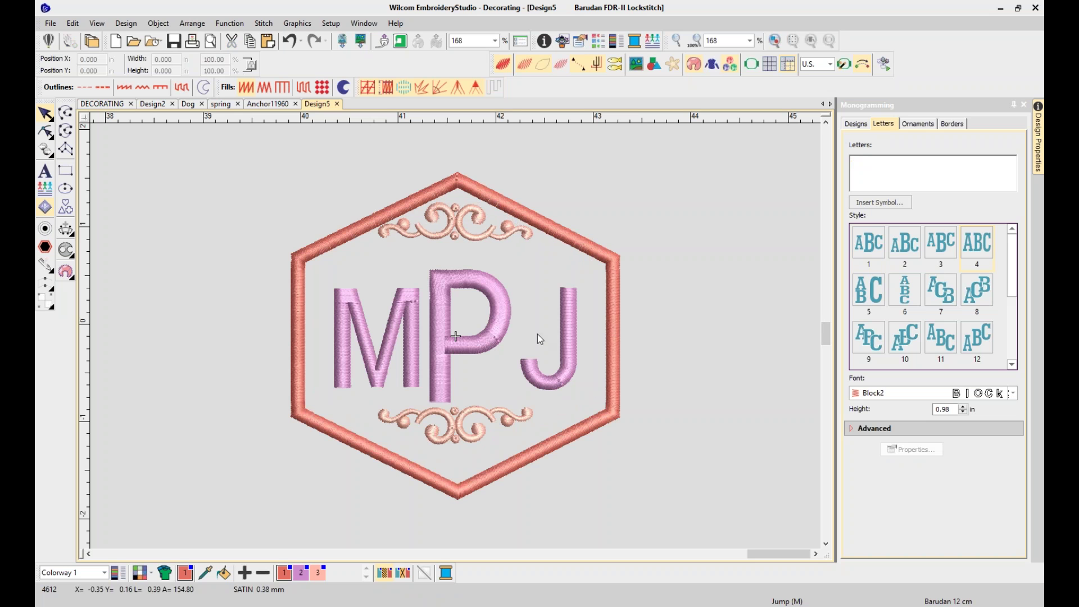
Reshape the MPJ lettering, nudging the letter P slightly to the right
{"action": "left_click", "coordinate": [46, 132]}
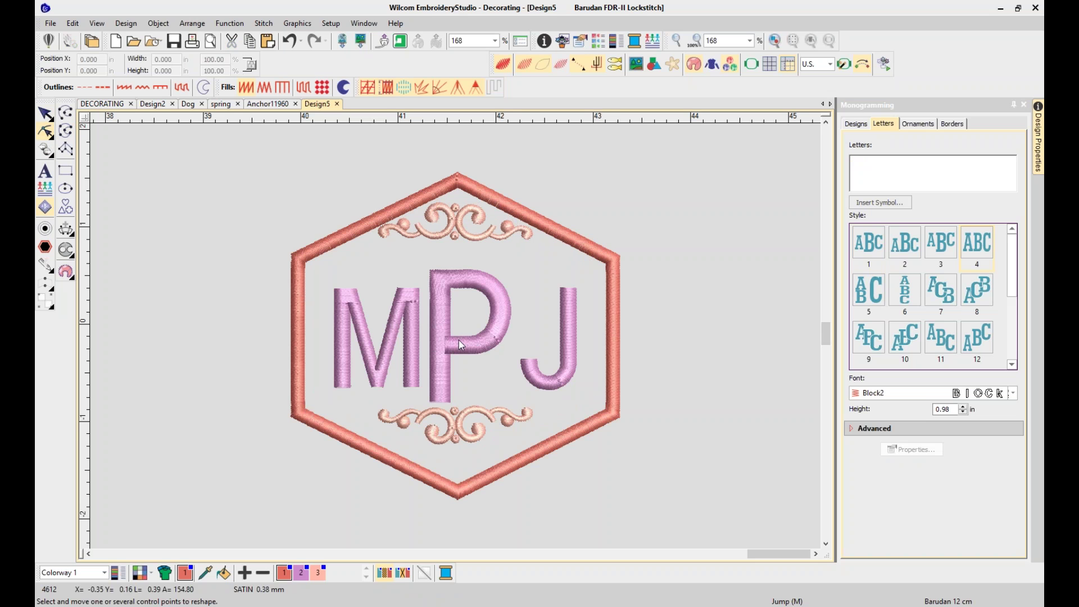
{"action": "left_click", "coordinate": [460, 341]}
{"action": "left_click_drag", "start_coordinate": [470, 338], "coordinate": [480, 342]}
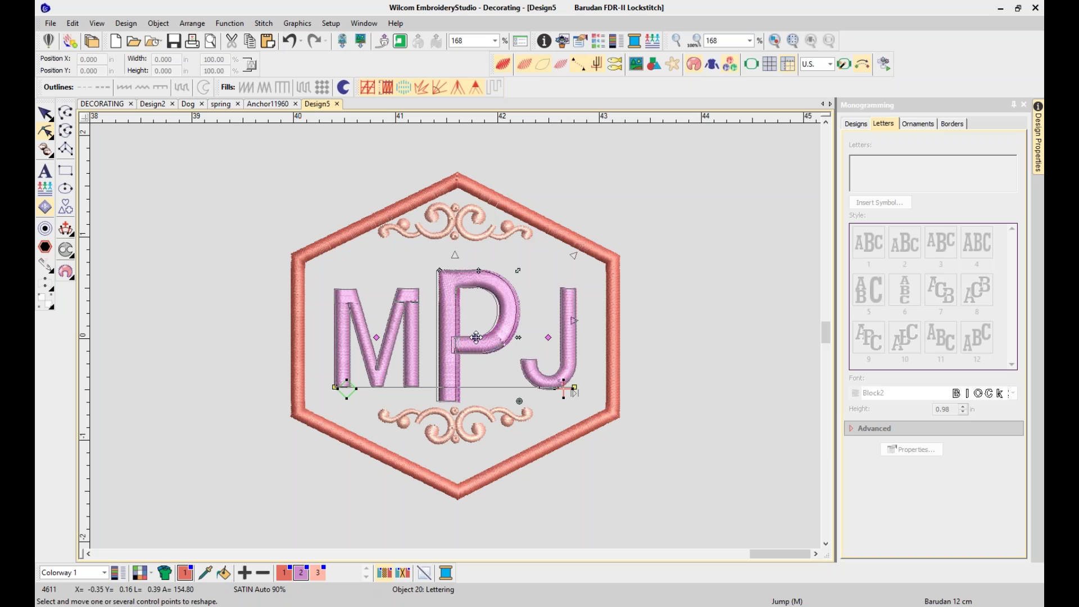
{"action": "left_click", "coordinate": [675, 353]}
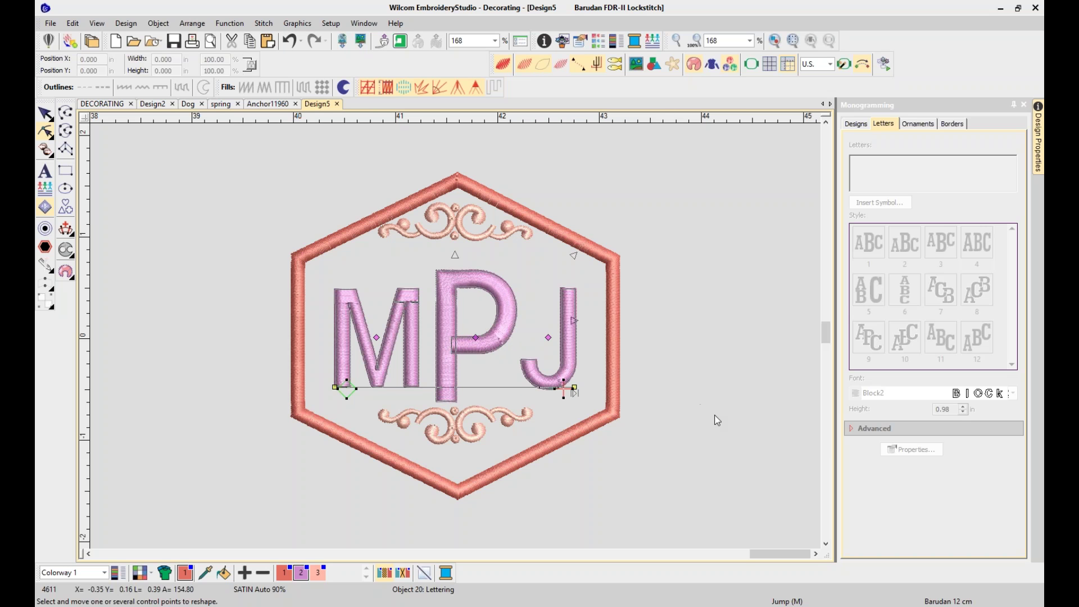
Move the whole hexagon monogram up and to the left
{"action": "left_click", "coordinate": [717, 418]}
{"action": "left_click", "coordinate": [613, 369]}
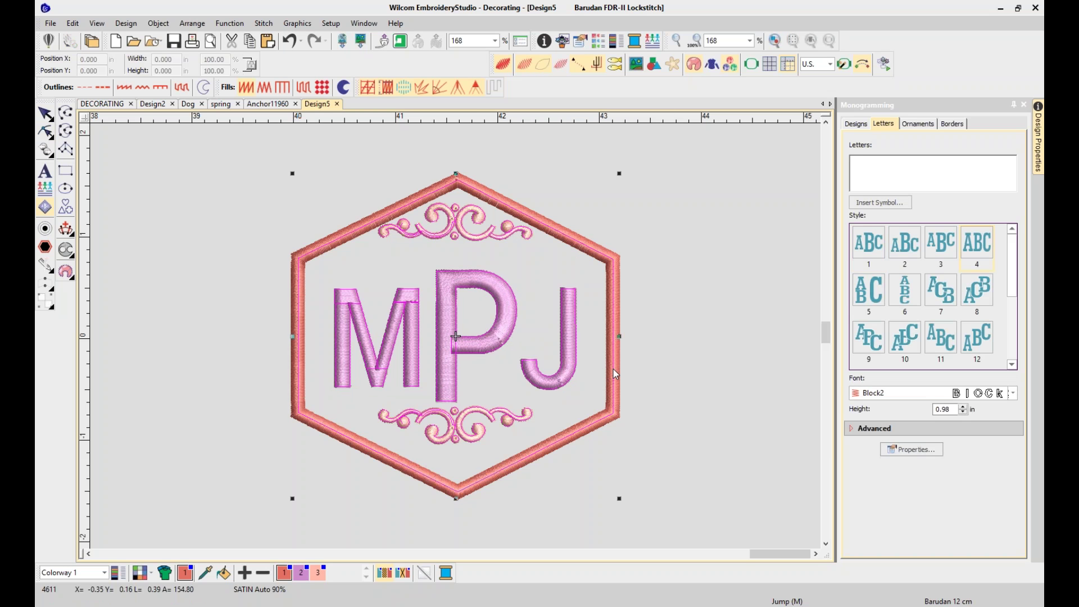
{"action": "left_click_drag", "start_coordinate": [369, 227], "coordinate": [193, 180]}
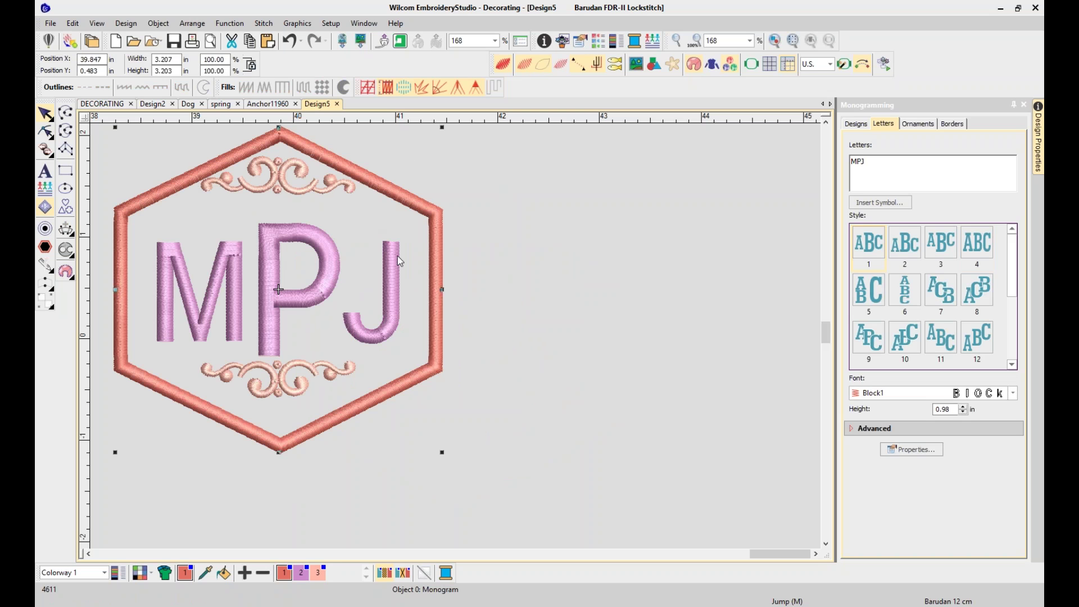
{"action": "left_click", "coordinate": [580, 416]}
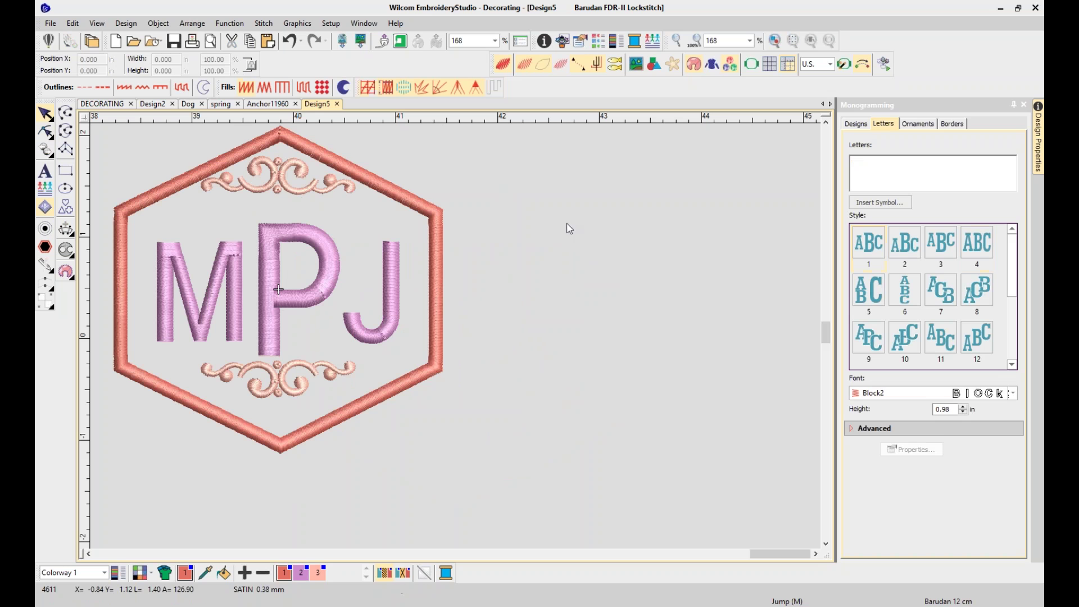
{"action": "left_click", "coordinate": [854, 123]}
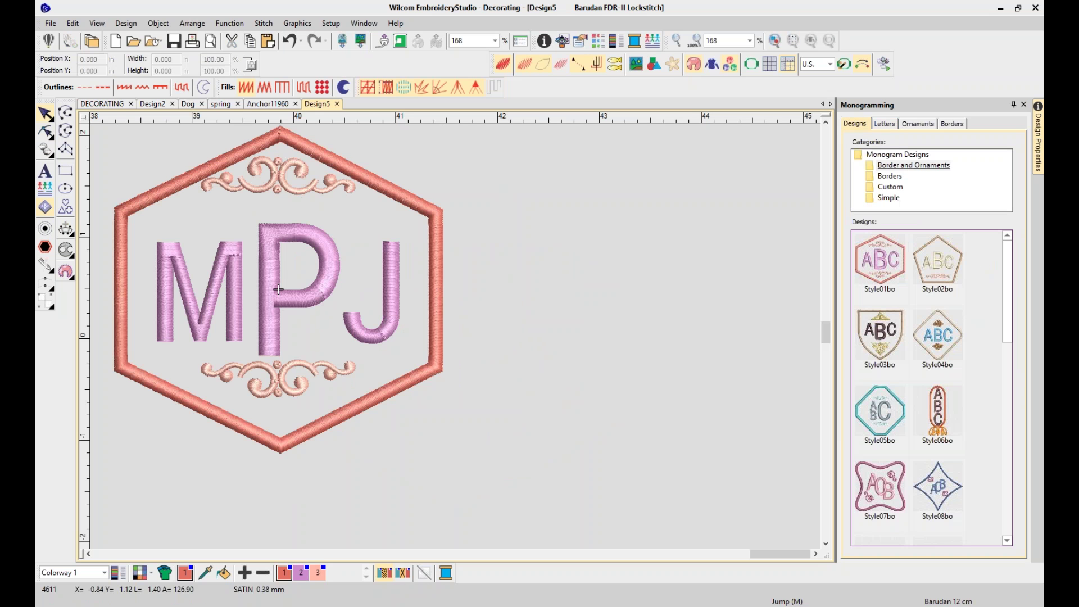
Add the Style06bo oval monogram, move it to the right, and zoom in on it
{"action": "left_click", "coordinate": [940, 416]}
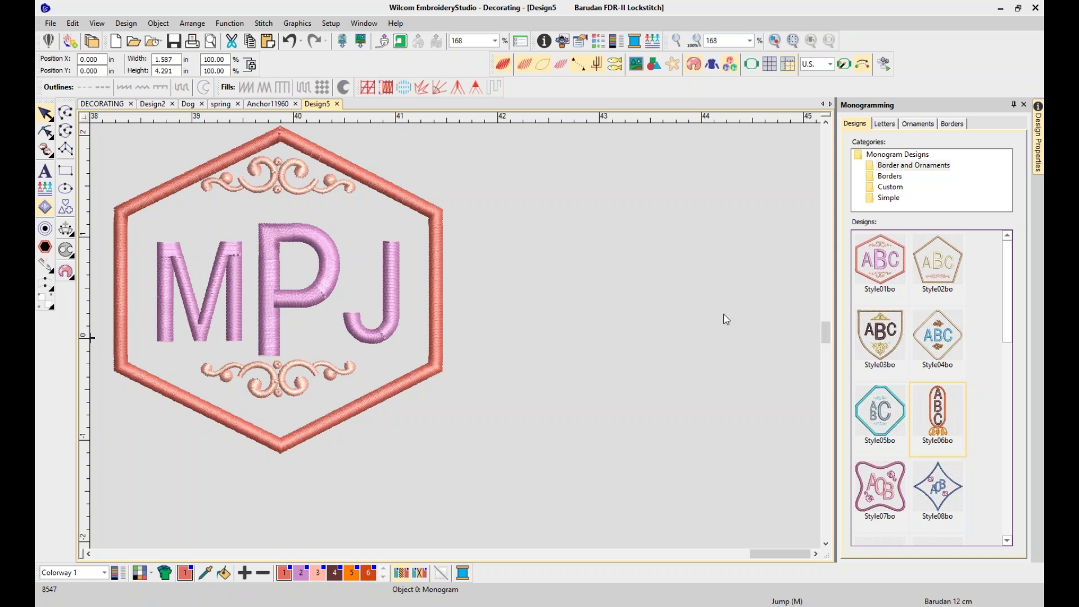
{"action": "left_click", "coordinate": [657, 265]}
{"action": "key", "text": "0"}
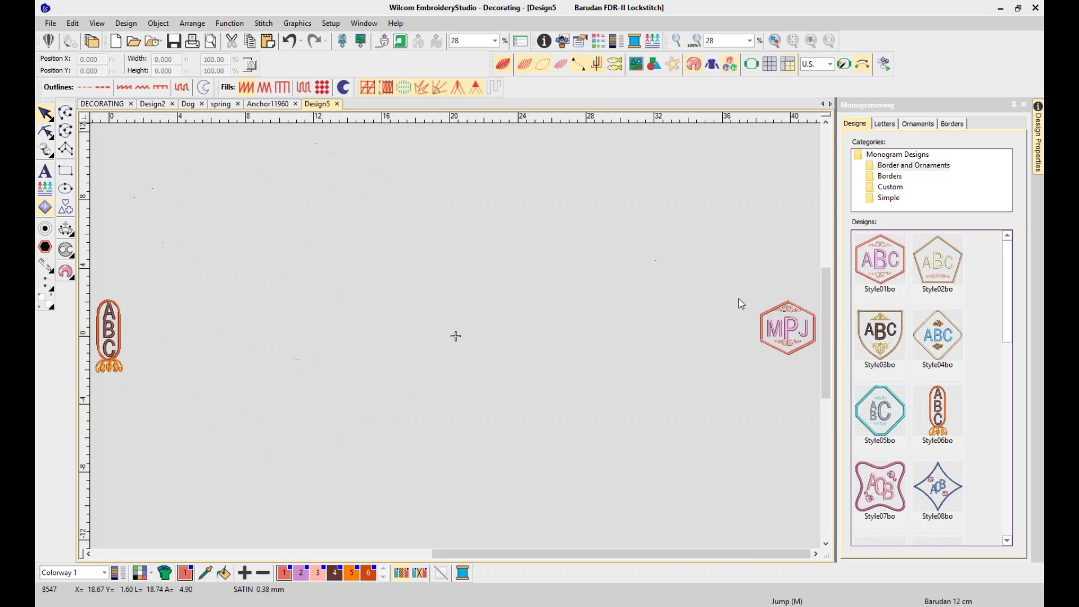
{"action": "left_click_drag", "start_coordinate": [149, 275], "coordinate": [120, 398]}
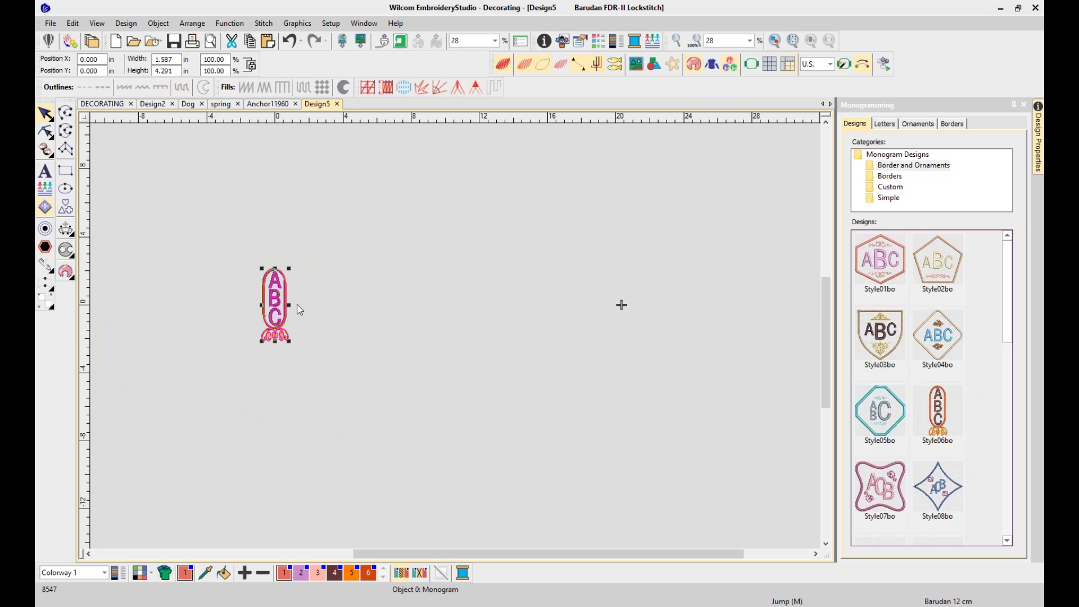
{"action": "left_click_drag", "start_coordinate": [276, 303], "coordinate": [514, 312]}
{"action": "left_click", "coordinate": [595, 357]}
{"action": "key", "text": "b"}
{"action": "left_click_drag", "start_coordinate": [481, 260], "coordinate": [559, 379]}
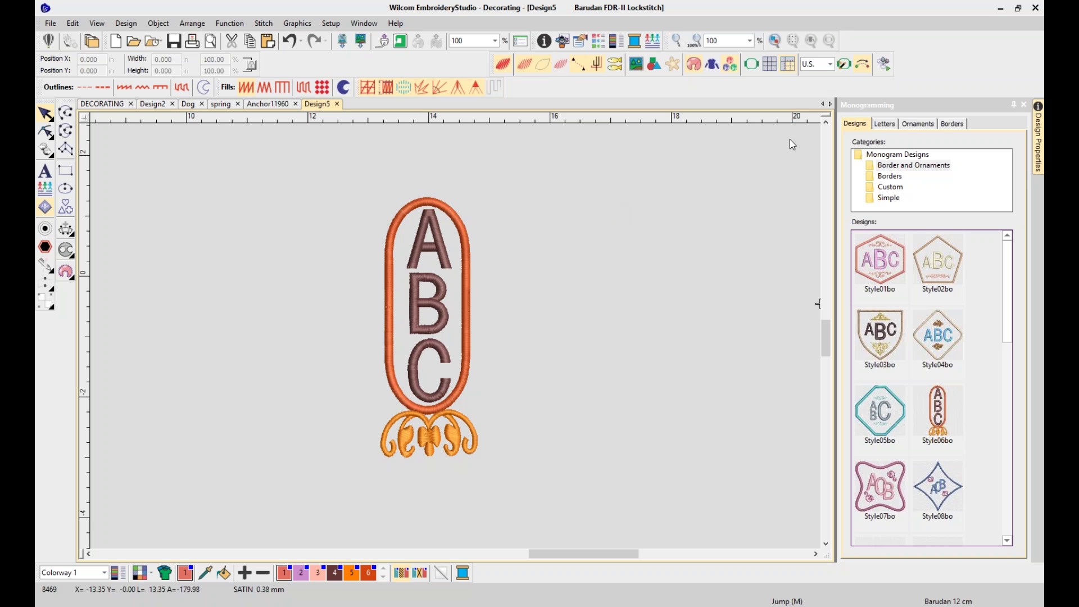
Change the oval monogram's letters from ABC to MPJ
{"action": "left_click", "coordinate": [885, 123]}
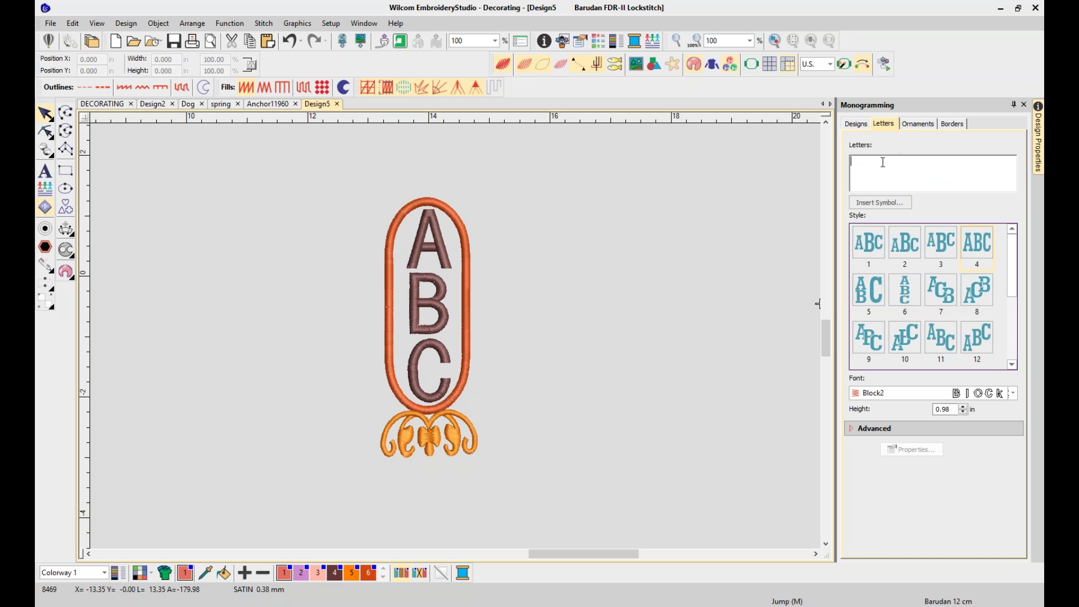
{"action": "left_click", "coordinate": [466, 329]}
{"action": "left_click_drag", "start_coordinate": [888, 163], "coordinate": [816, 173]}
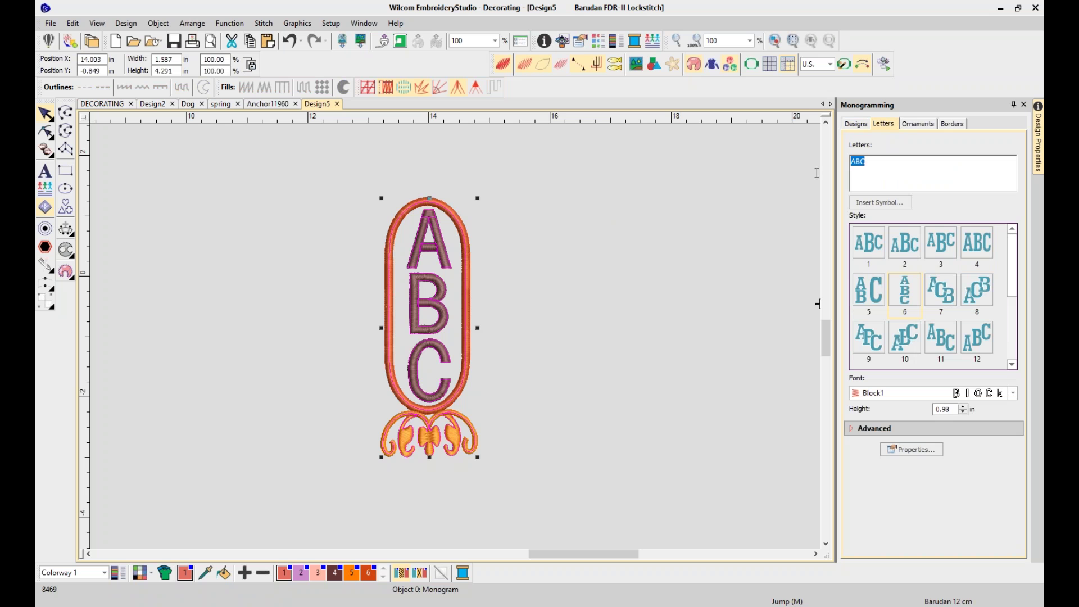
{"action": "type", "text": "MP"}
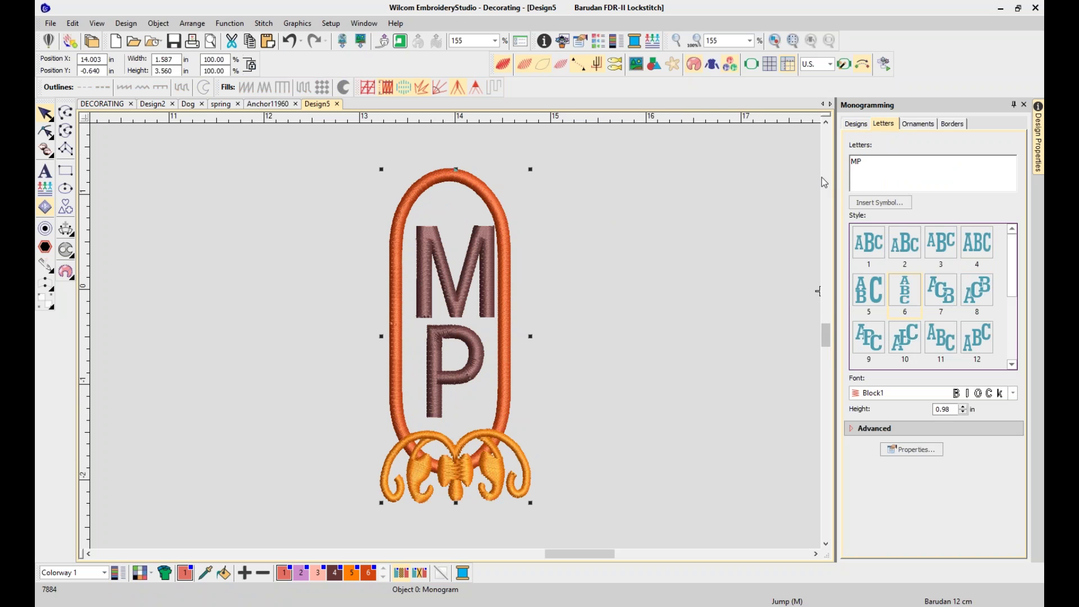
{"action": "type", "text": "J"}
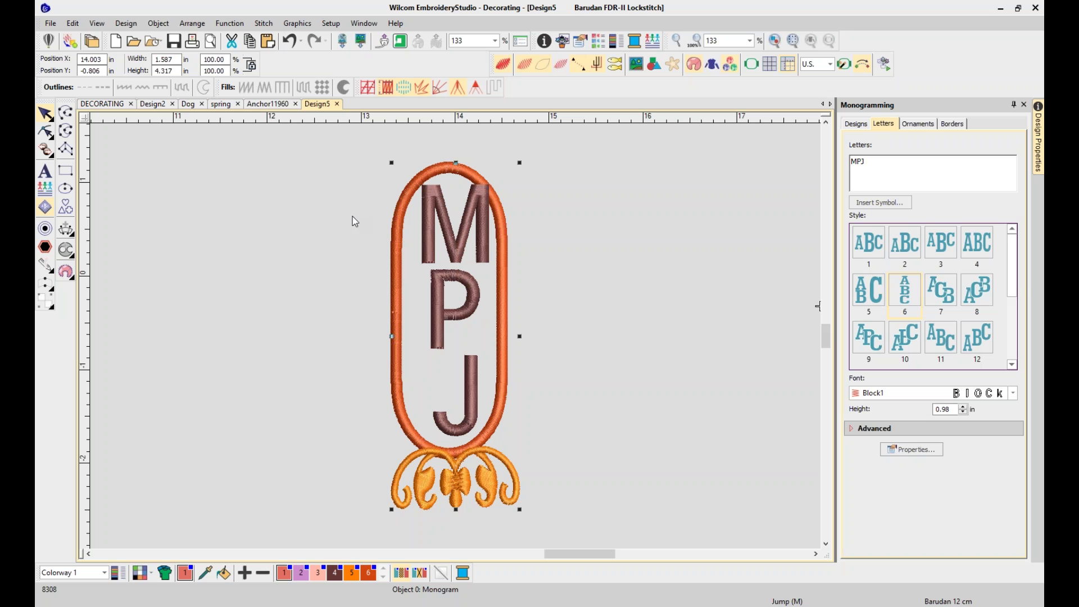
{"action": "left_click", "coordinate": [46, 132]}
Drag the J, P and M down in two passes to lower them inside the oval
{"action": "left_click_drag", "start_coordinate": [449, 396], "coordinate": [456, 373]}
{"action": "left_click_drag", "start_coordinate": [455, 309], "coordinate": [455, 318]}
{"action": "left_click_drag", "start_coordinate": [455, 230], "coordinate": [455, 239]}
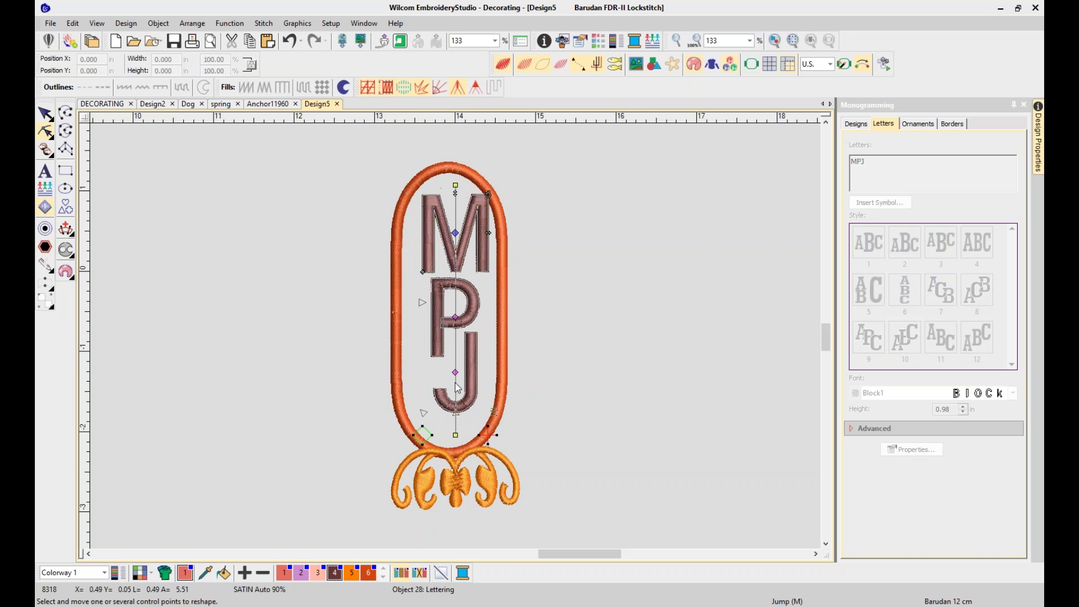
{"action": "left_click_drag", "start_coordinate": [456, 372], "coordinate": [455, 383]}
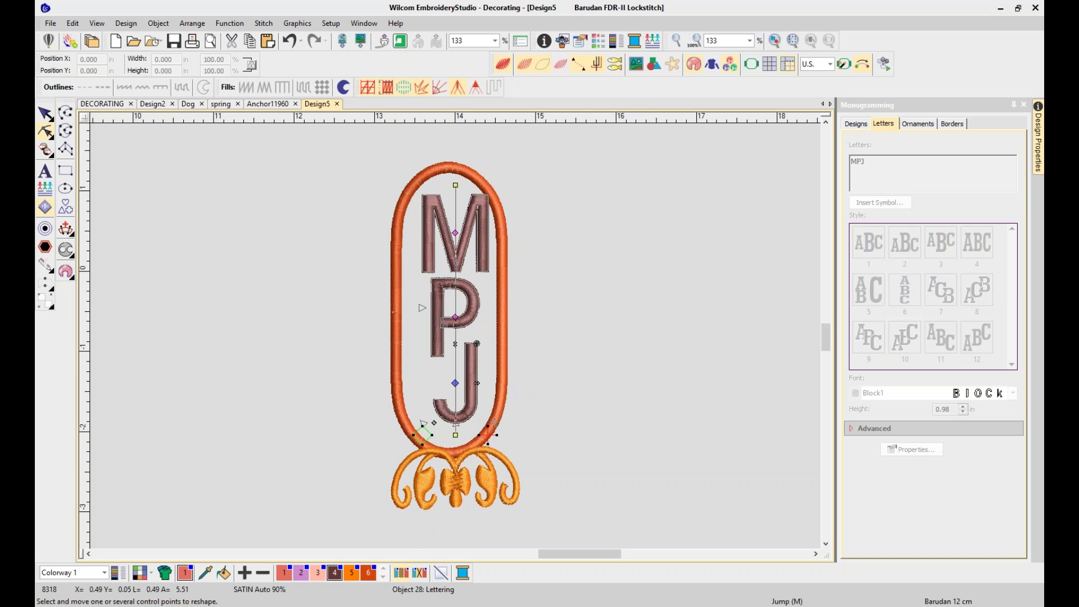
{"action": "left_click_drag", "start_coordinate": [455, 317], "coordinate": [455, 332]}
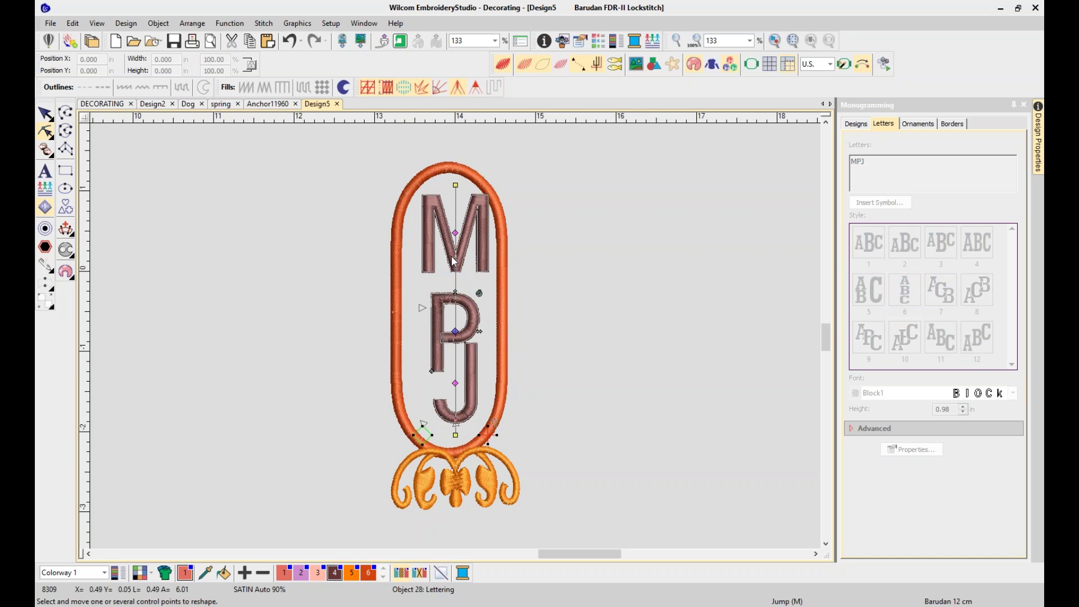
{"action": "left_click_drag", "start_coordinate": [455, 233], "coordinate": [456, 240]}
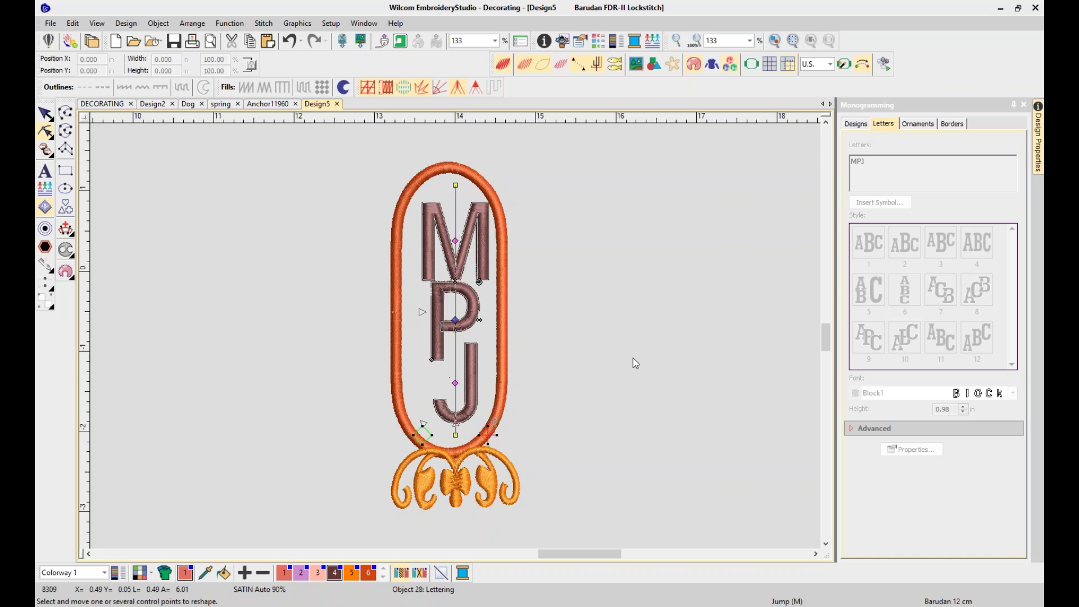
Try reshaping the hexagon MPJ lettering, dismiss the not-available error, and select the oval monogram
{"action": "key", "text": "0"}
{"action": "left_click_drag", "start_coordinate": [679, 220], "coordinate": [666, 363]}
{"action": "left_click_drag", "start_coordinate": [550, 240], "coordinate": [673, 345]}
{"action": "left_click", "coordinate": [642, 322]}
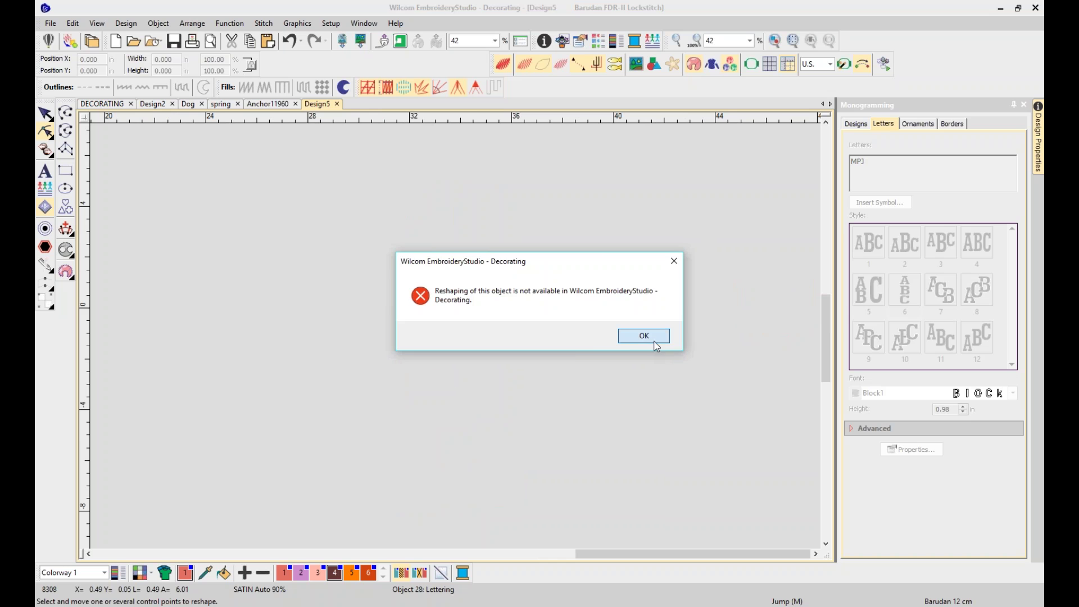
{"action": "left_click", "coordinate": [644, 336]}
{"action": "scroll", "coordinate": [362, 256], "scroll_direction": "left", "scroll_amount": 3}
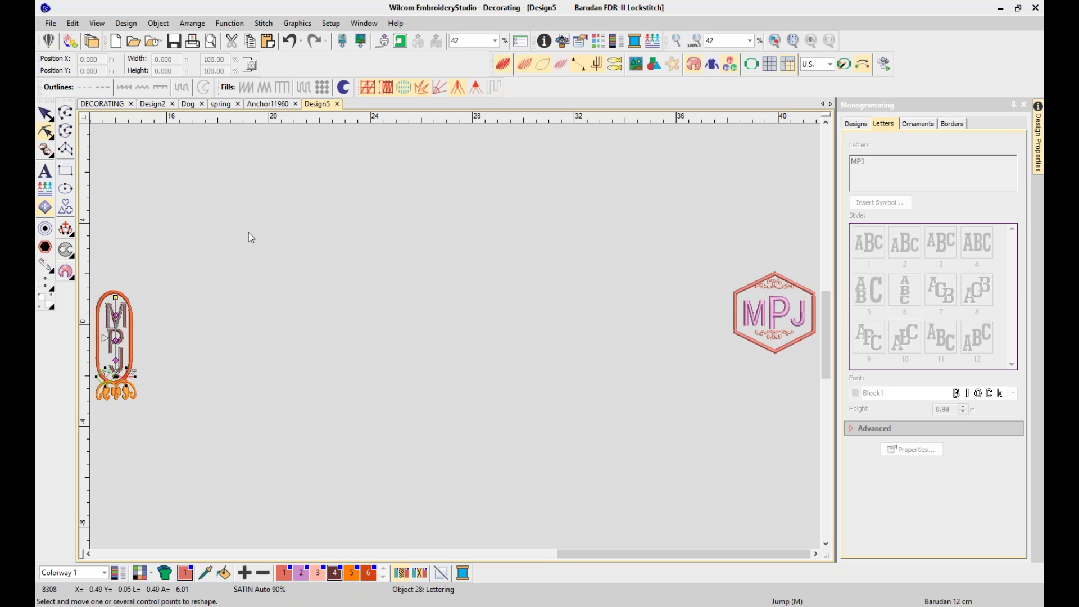
{"action": "left_click", "coordinate": [45, 113]}
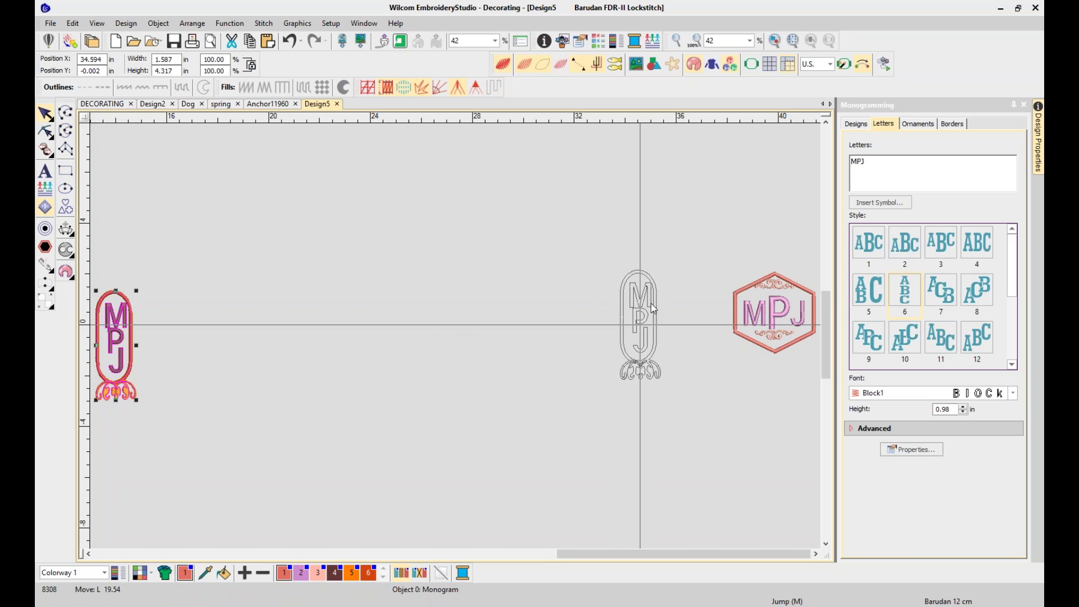
Drop the oval monogram beside the hexagon and browse the Borders monogram designs
{"action": "left_click", "coordinate": [644, 325]}
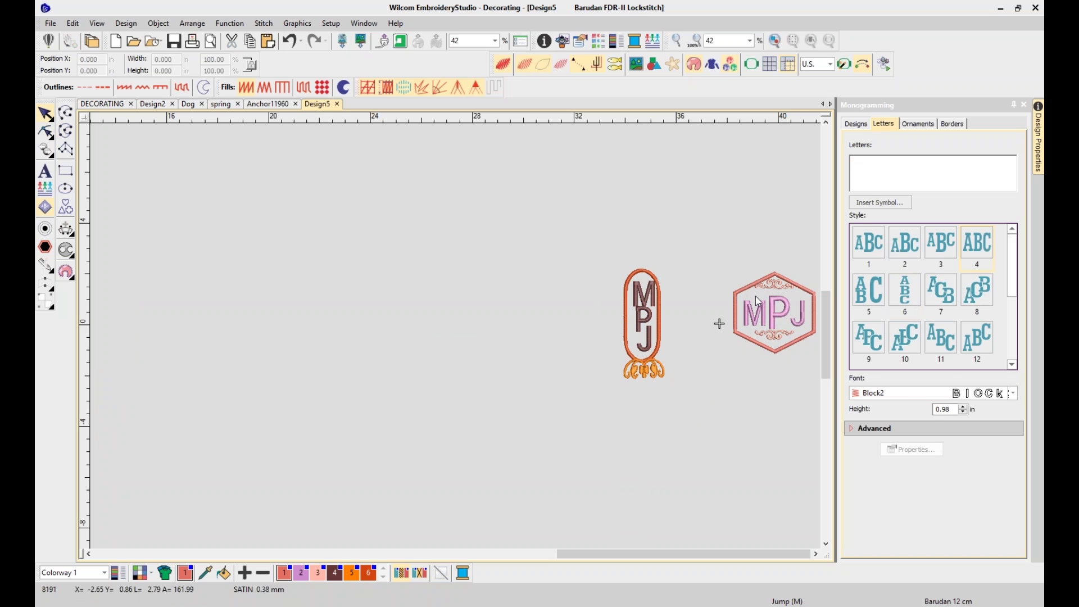
{"action": "left_click", "coordinate": [856, 123]}
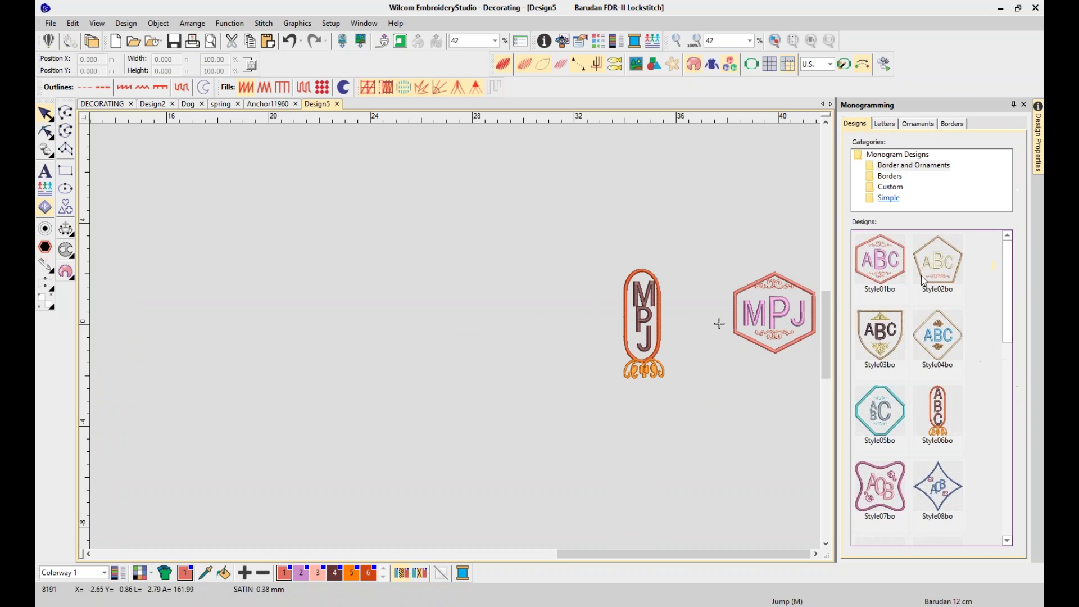
{"action": "left_click", "coordinate": [900, 177]}
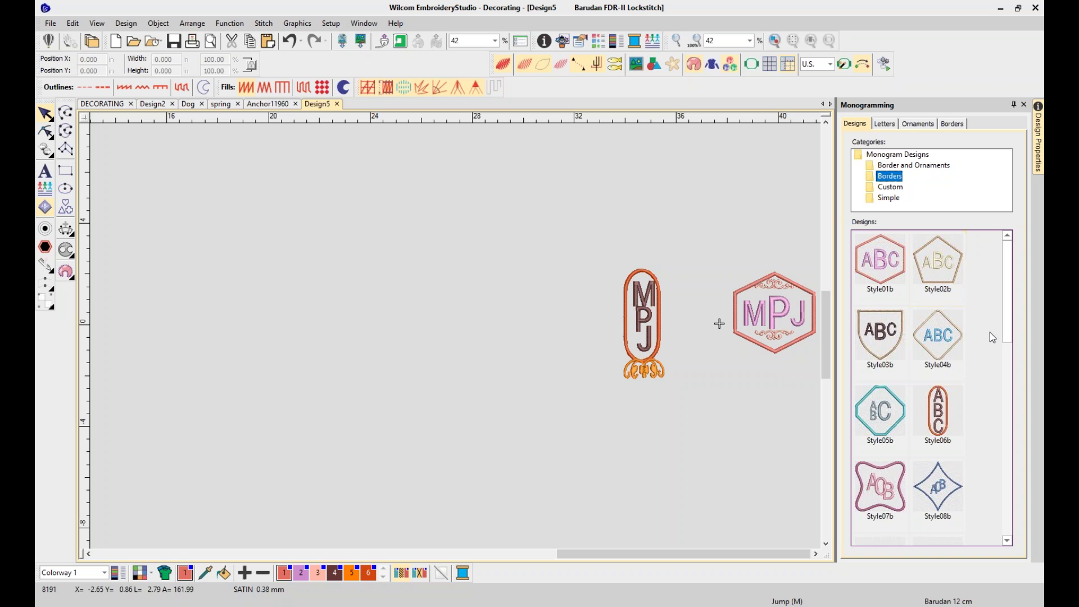
{"action": "scroll", "coordinate": [1005, 388], "scroll_direction": "down", "scroll_amount": 3}
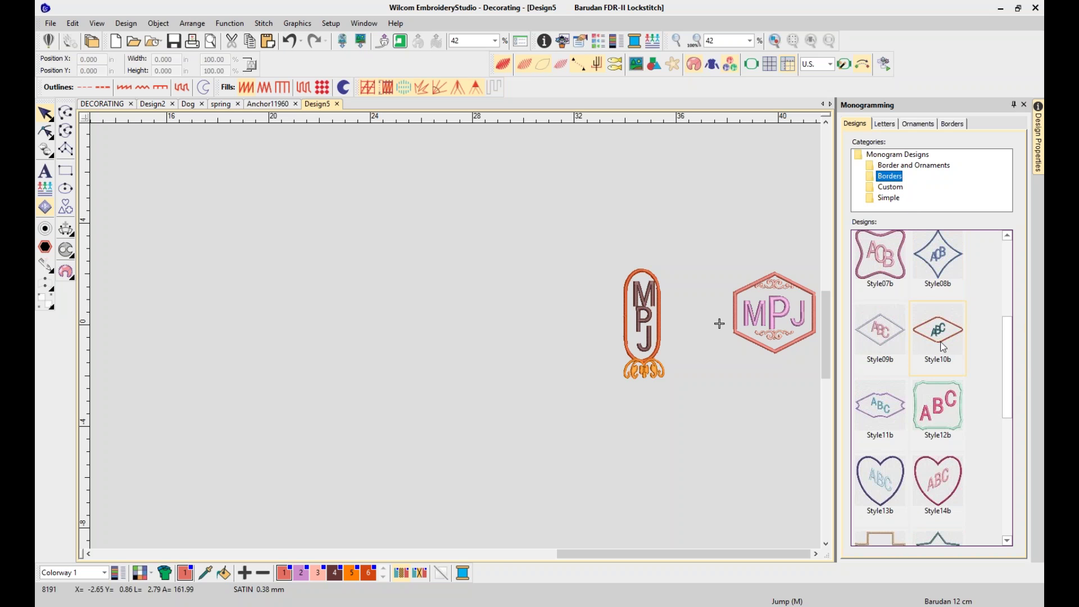
{"action": "left_click", "coordinate": [943, 347]}
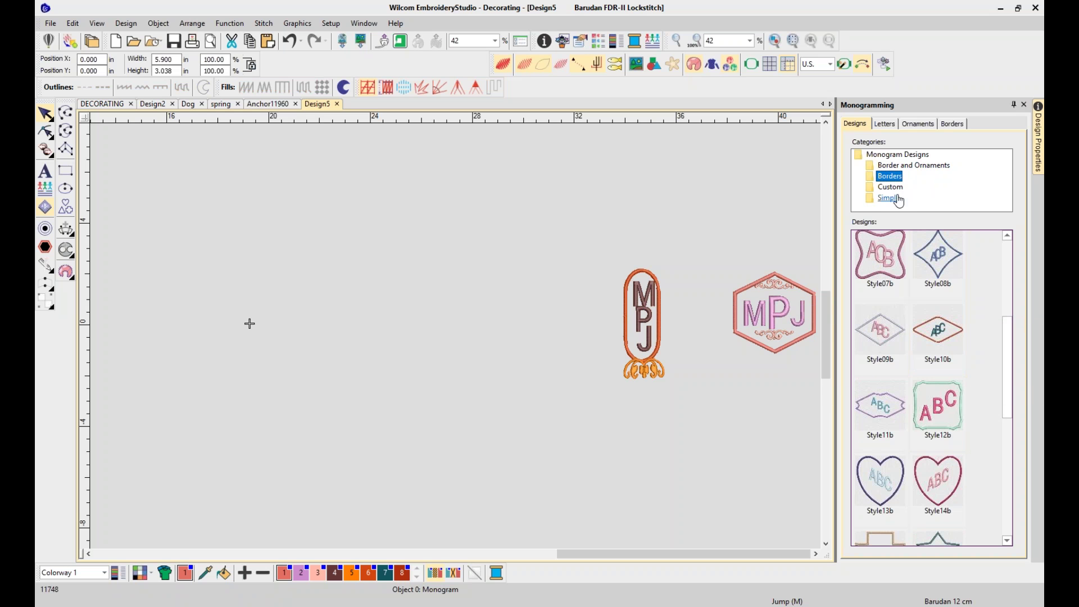
View the Simple monogram designs, then switch to the empty Design2
{"action": "left_click", "coordinate": [888, 200]}
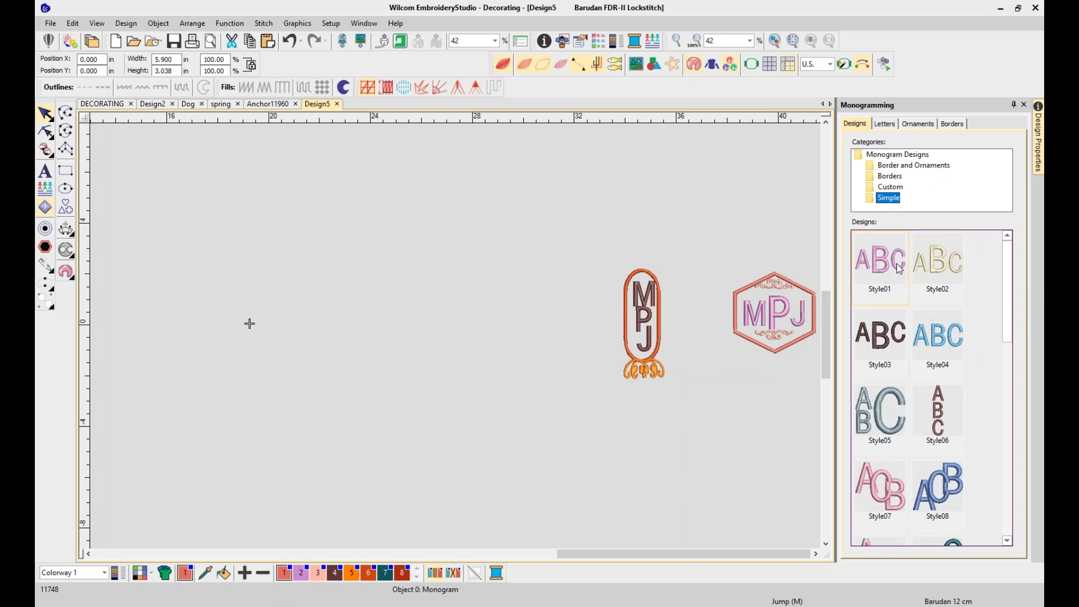
{"action": "left_click", "coordinate": [762, 211]}
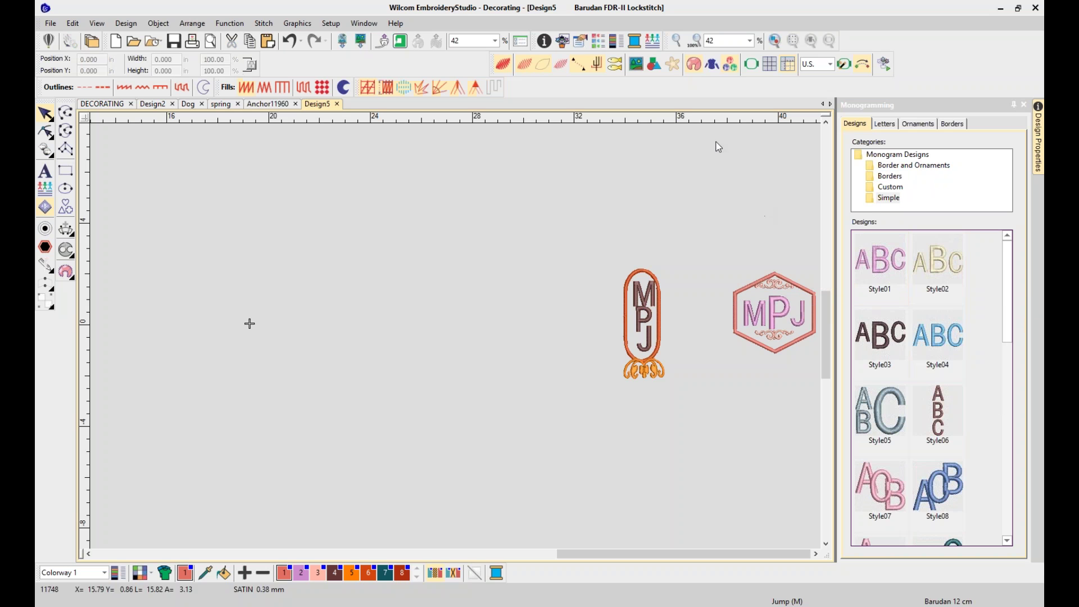
{"action": "left_click", "coordinate": [158, 106]}
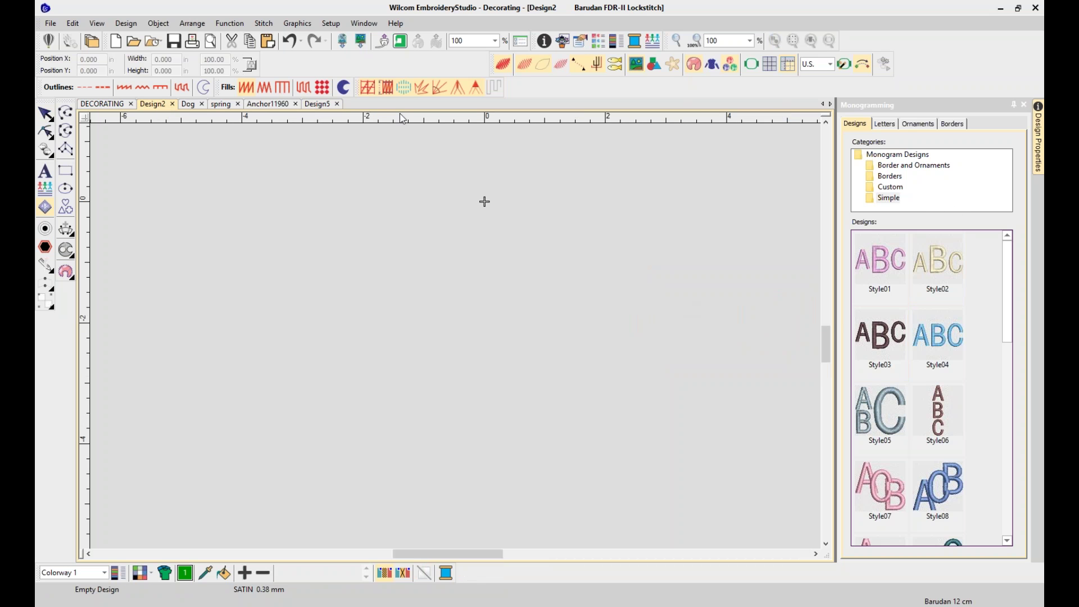
In Anchor11960, place the MPJ monogram, shrink it to about 61%, and move it under the anchor
{"action": "left_click", "coordinate": [271, 105]}
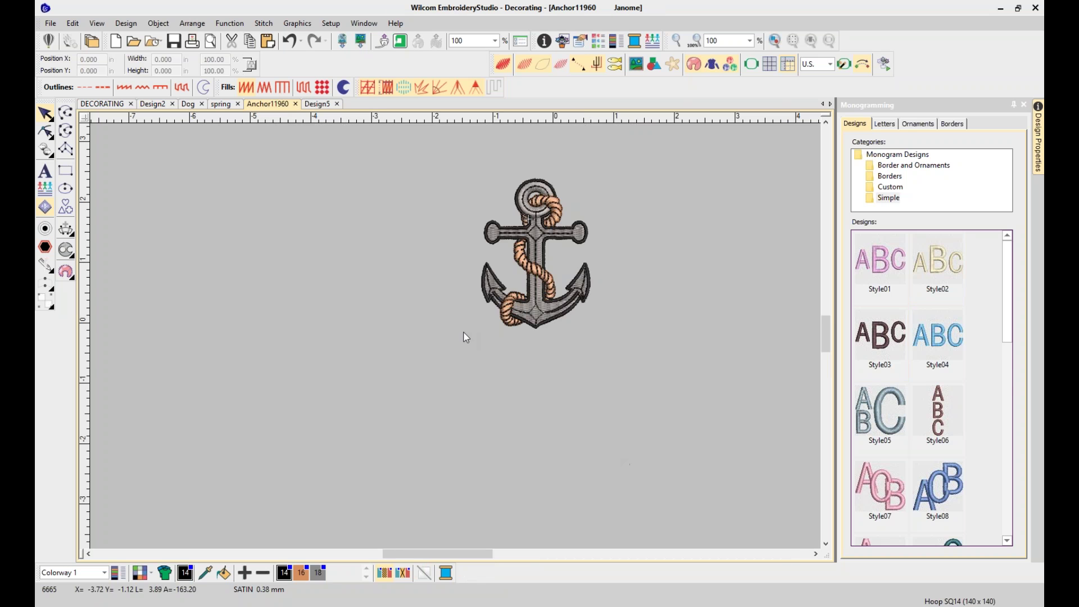
{"action": "left_click", "coordinate": [880, 123]}
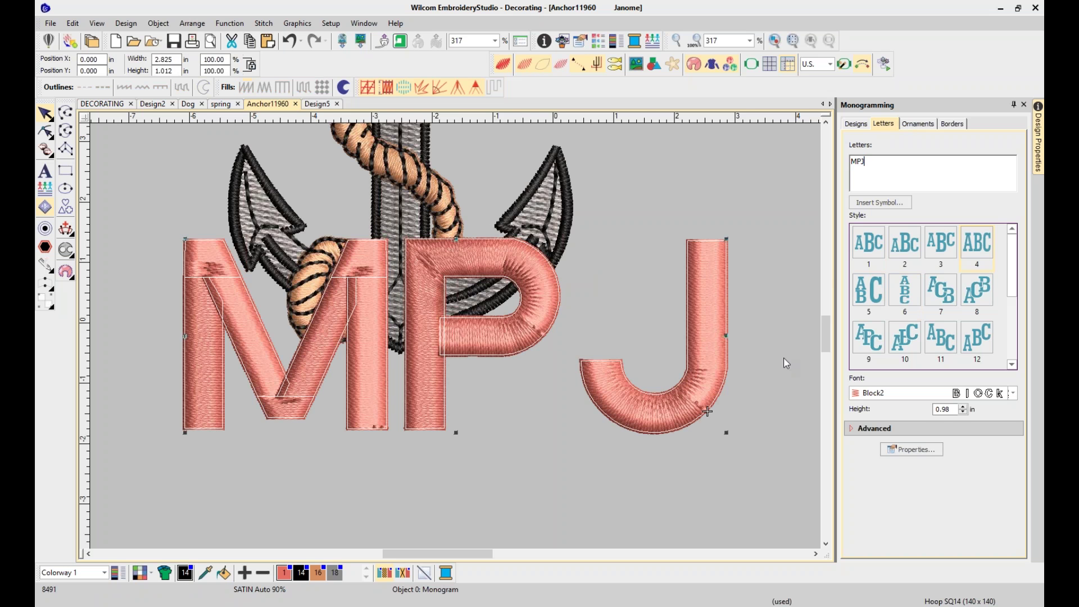
{"action": "left_click", "coordinate": [871, 243]}
{"action": "left_click_drag", "start_coordinate": [503, 345], "coordinate": [484, 463]}
{"action": "left_click_drag", "start_coordinate": [713, 333], "coordinate": [493, 424]}
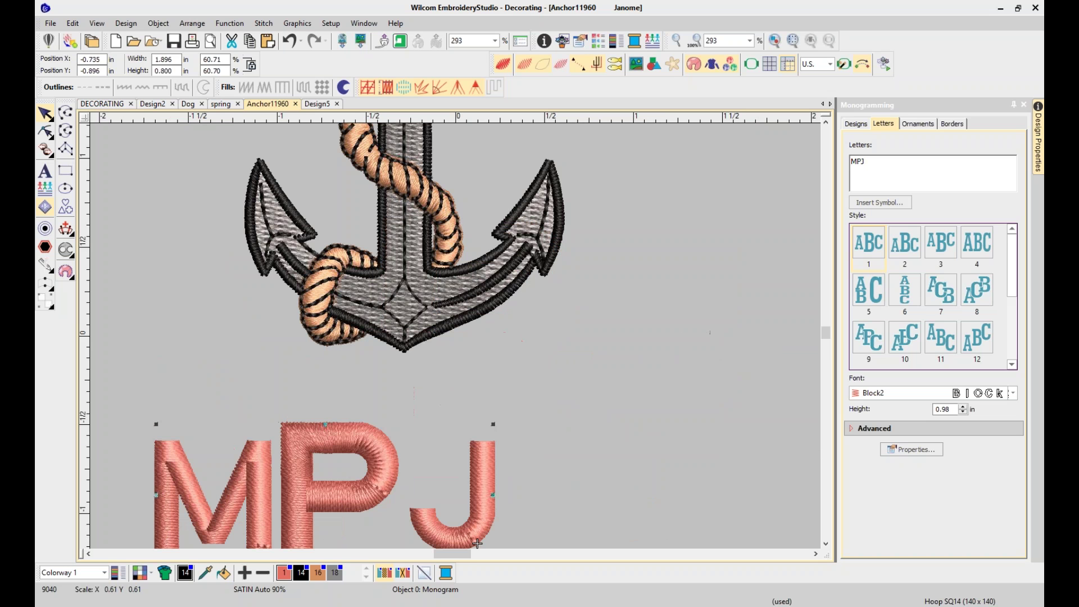
{"action": "left_click_drag", "start_coordinate": [346, 501], "coordinate": [433, 440]}
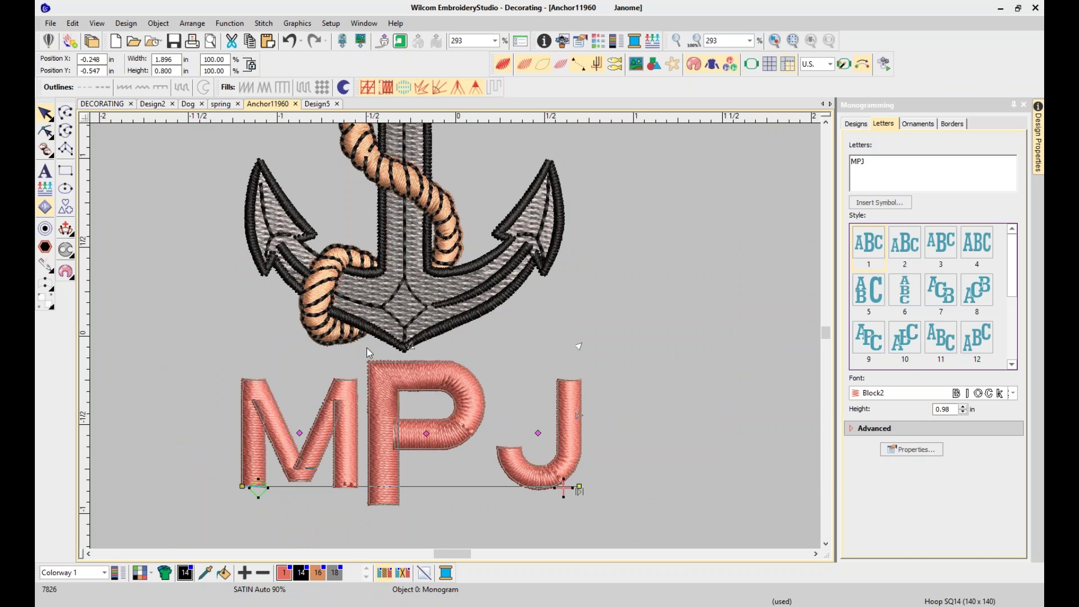
Reshape the monogram so the P sits taller than the M and J, then deselect
{"action": "key", "text": "h"}
{"action": "left_click_drag", "start_coordinate": [426, 433], "coordinate": [438, 434]}
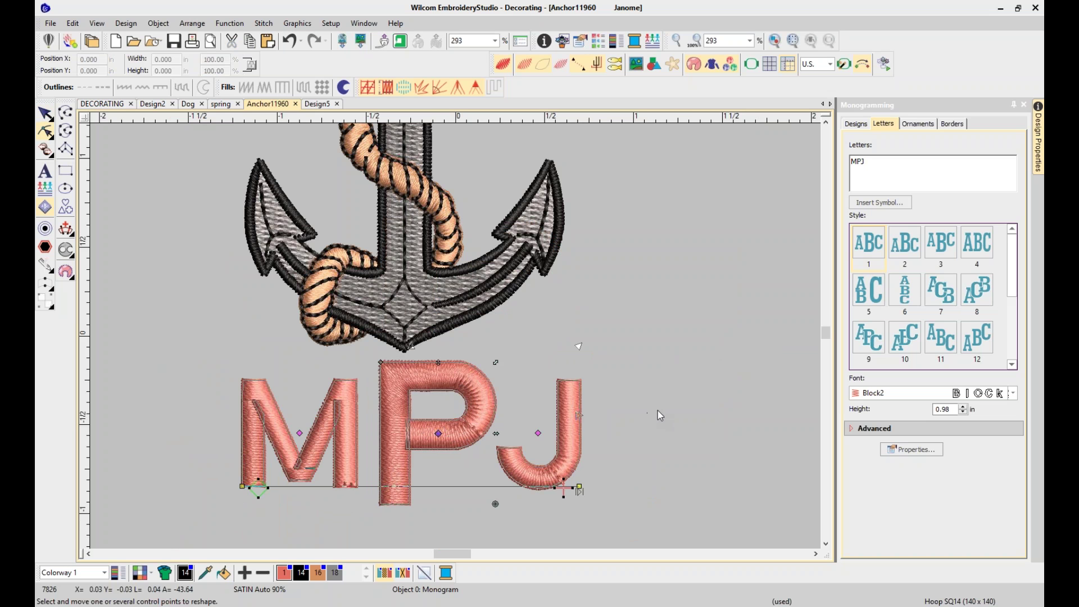
{"action": "scroll", "coordinate": [666, 399], "scroll_direction": "down", "scroll_amount": 1}
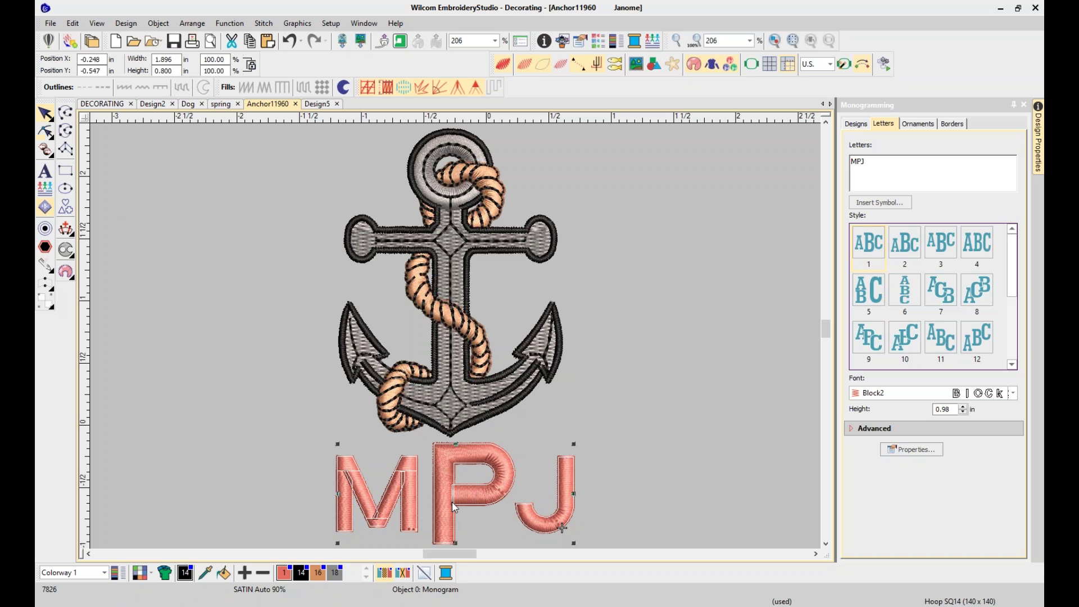
{"action": "left_click", "coordinate": [471, 505]}
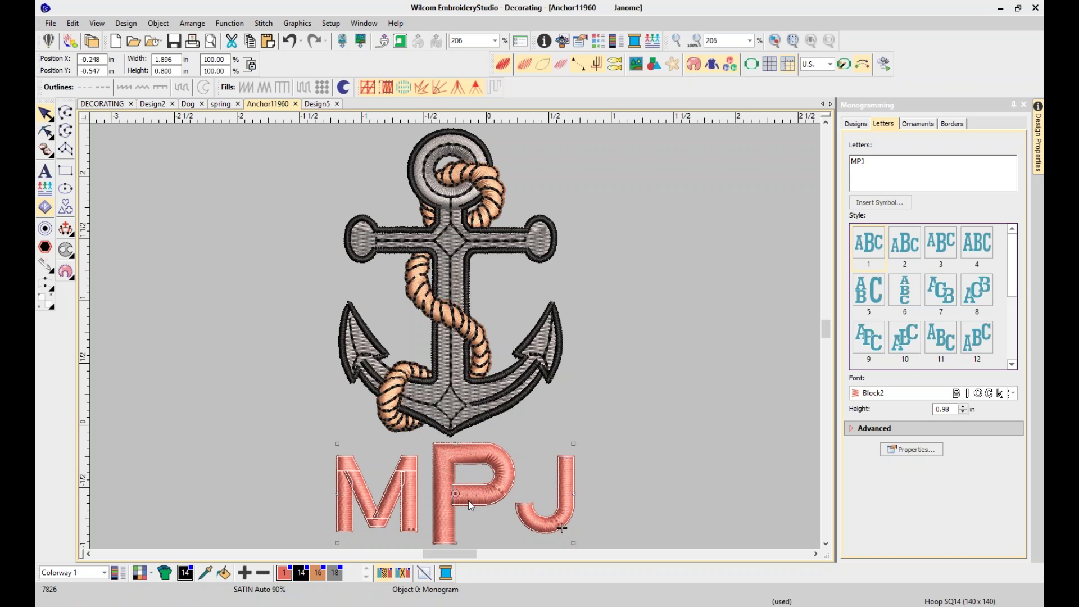
{"action": "left_click", "coordinate": [653, 426]}
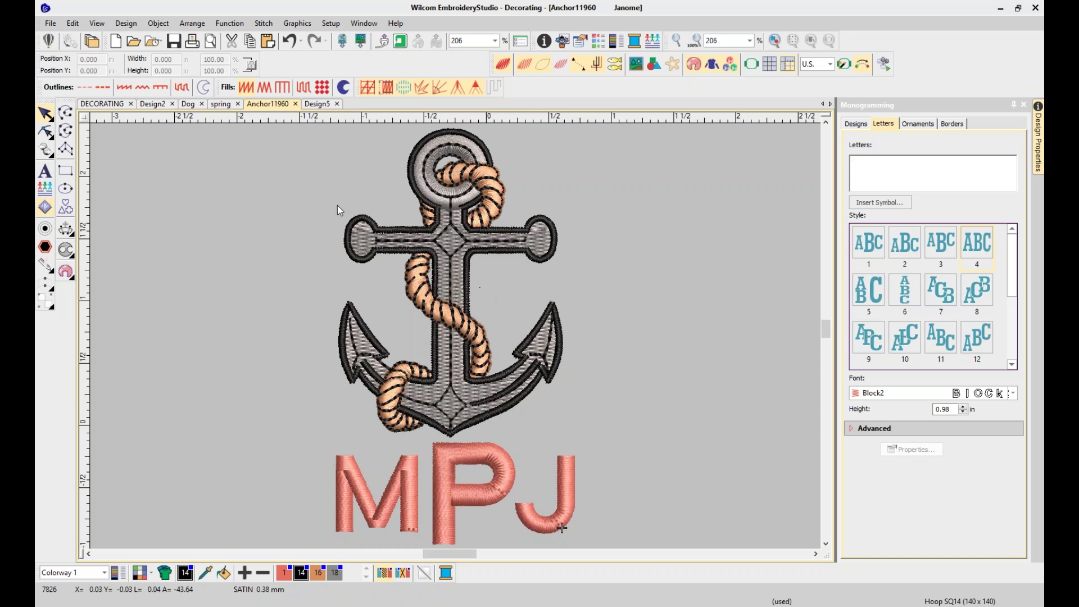
Save the design as monogram template 'ANCHOR MONO', accept the warning, and start a new design
{"action": "left_click", "coordinate": [50, 23]}
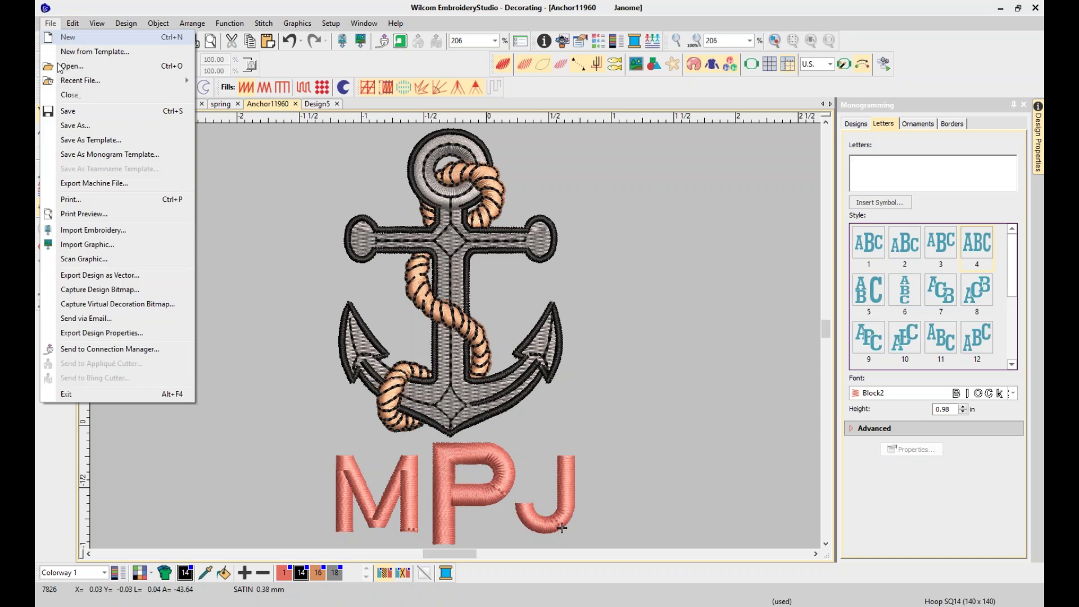
{"action": "left_click", "coordinate": [77, 155]}
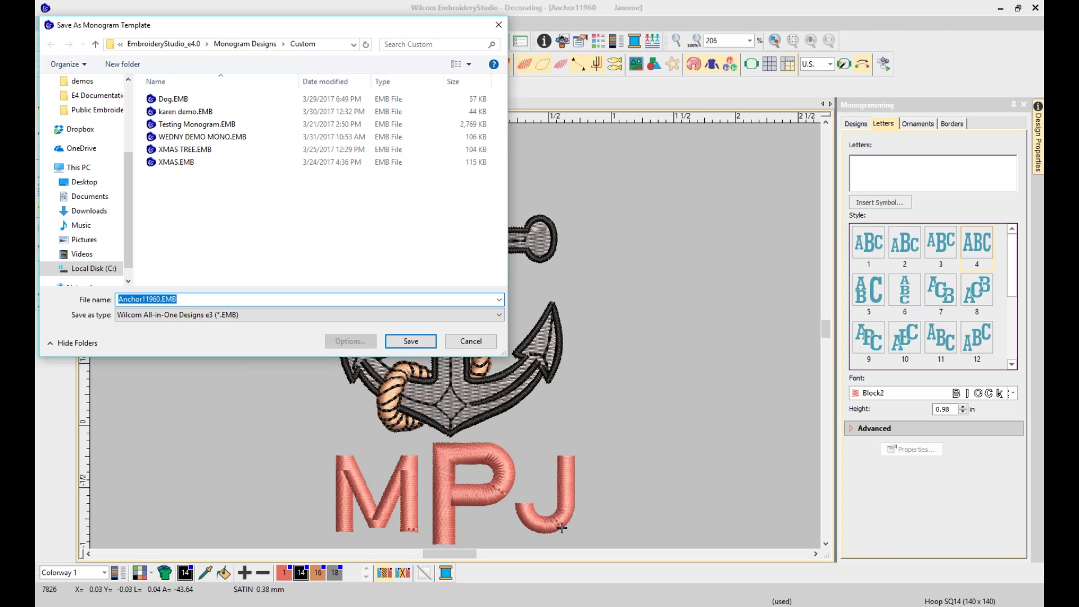
{"action": "type", "text": "ANCHOR MONO"}
{"action": "key", "text": "Return"}
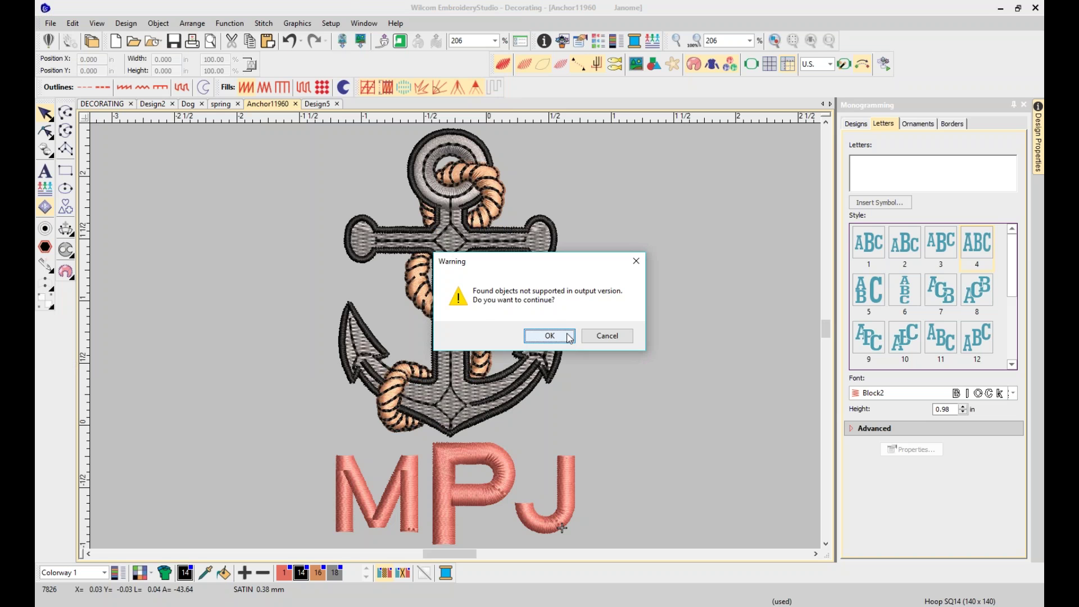
{"action": "left_click", "coordinate": [569, 338]}
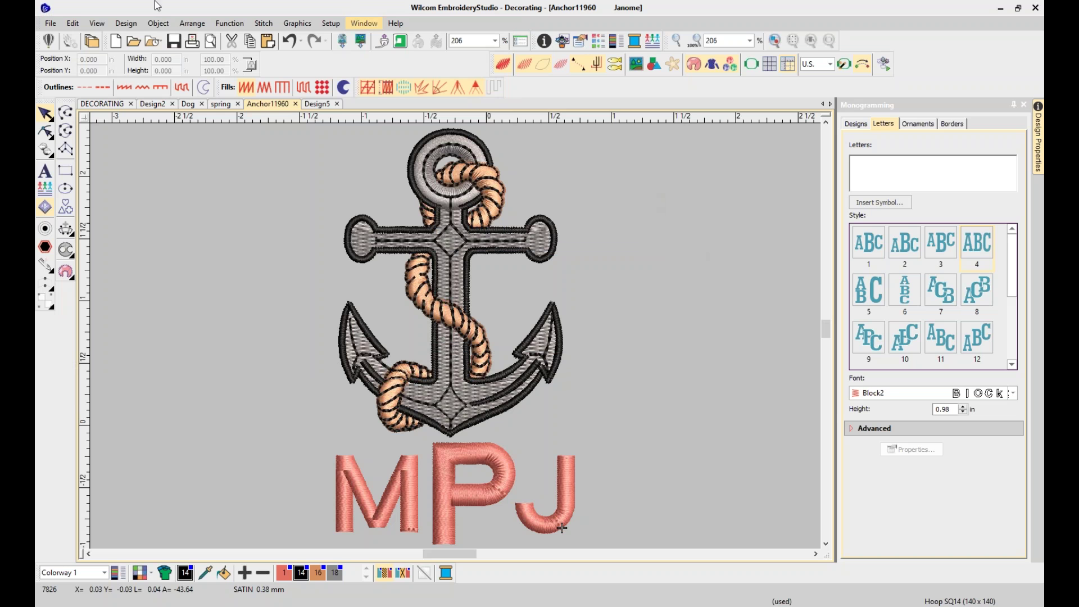
{"action": "left_click", "coordinate": [51, 23]}
{"action": "left_click", "coordinate": [61, 34]}
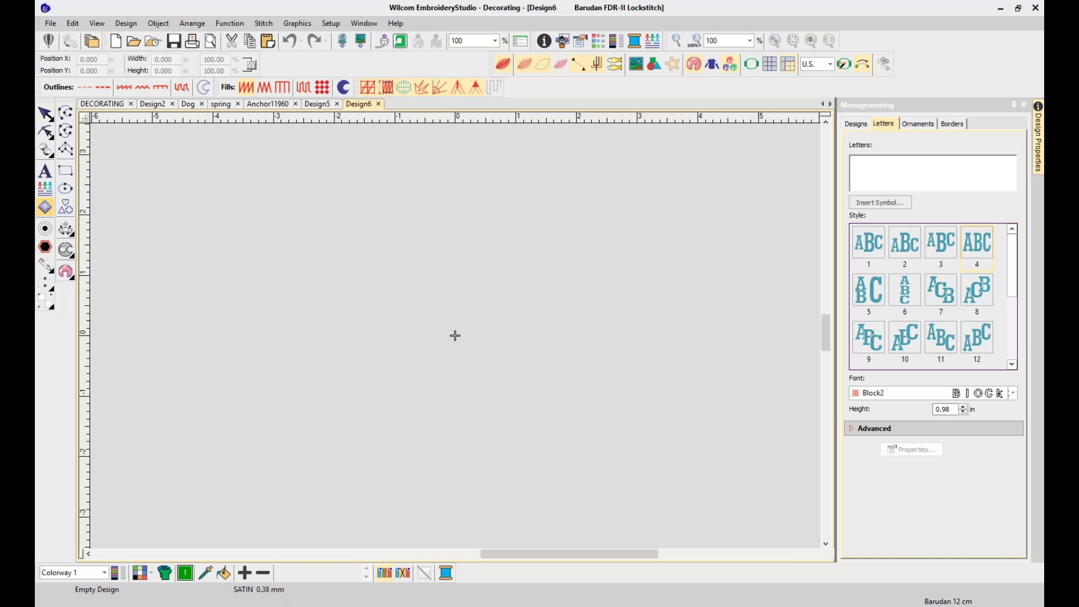
Show the Custom monogram designs including ANCHOR MONO, then return to the spring design
{"action": "left_click", "coordinate": [45, 206]}
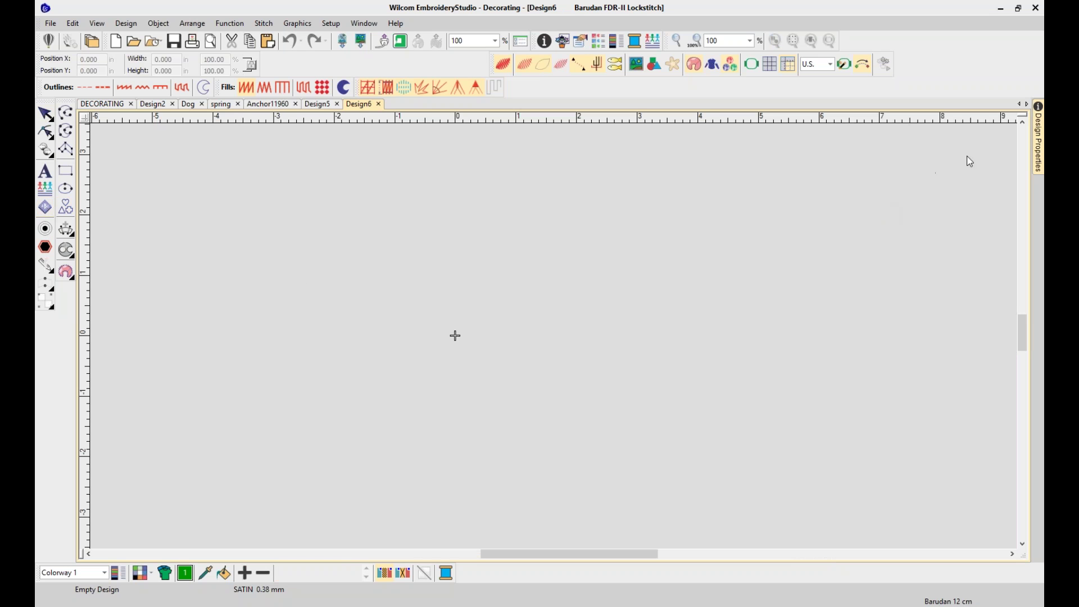
{"action": "left_click", "coordinate": [46, 207]}
{"action": "left_click", "coordinate": [852, 124]}
{"action": "left_click", "coordinate": [890, 187]}
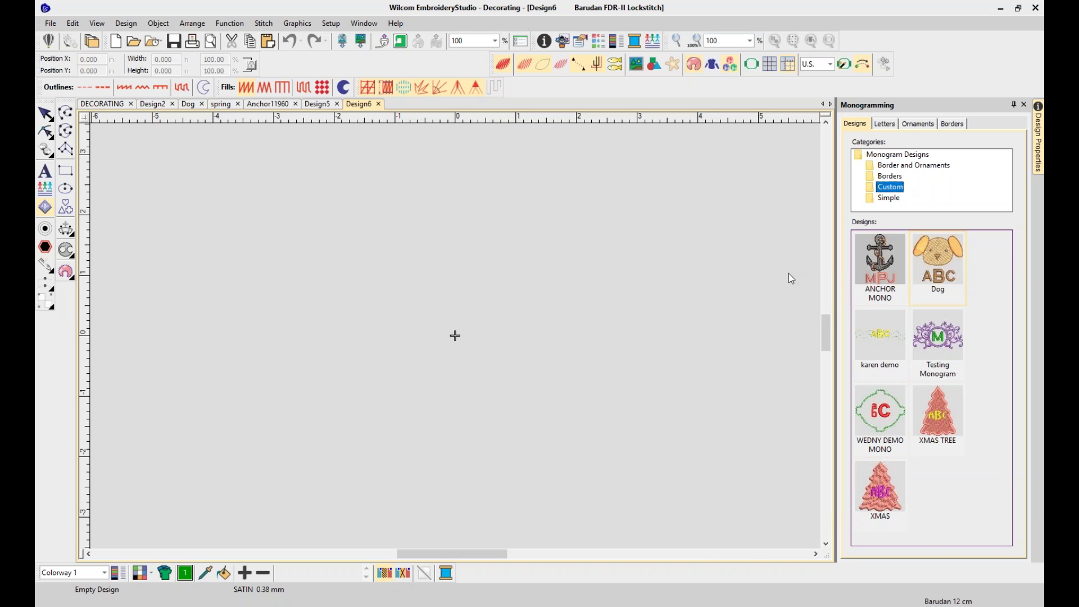
{"action": "left_click", "coordinate": [562, 305]}
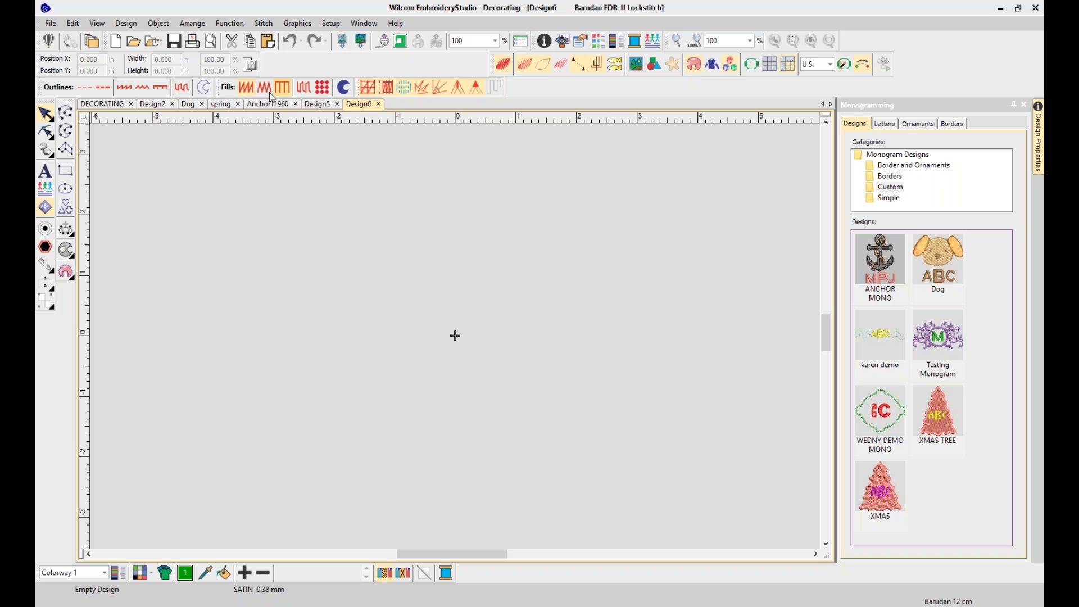
{"action": "left_click", "coordinate": [226, 108]}
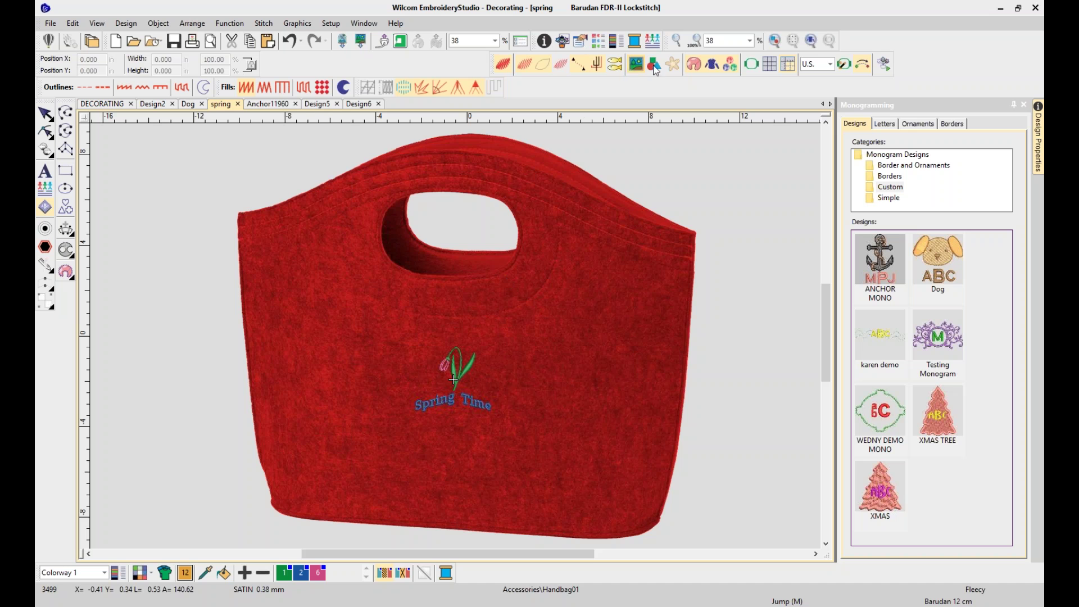
Hide the handbag backdrop, then move the Spring Time design up and enlarge it about three times
{"action": "left_click", "coordinate": [711, 64]}
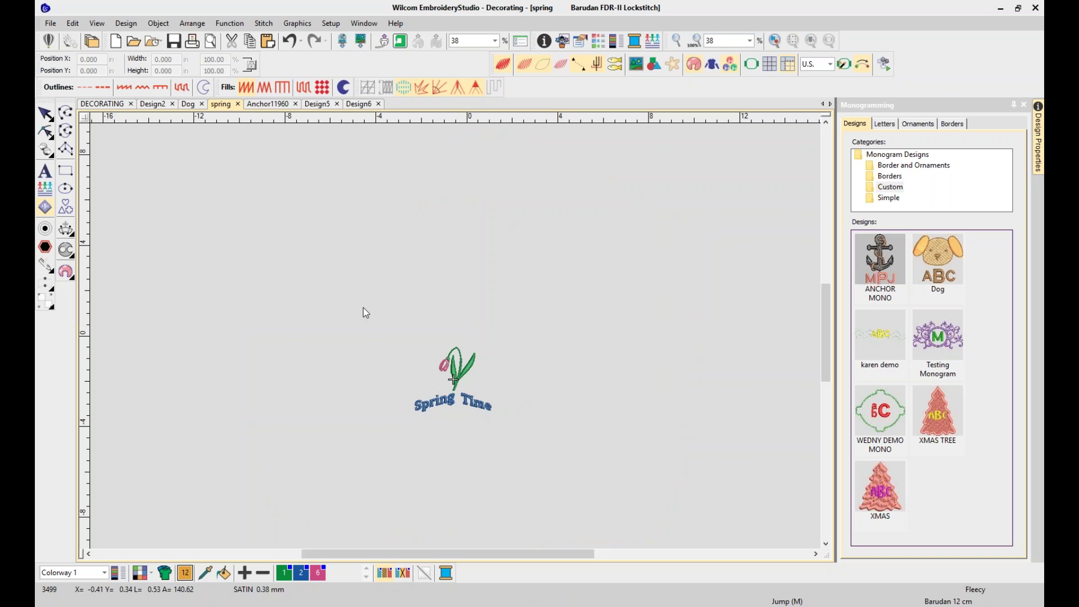
{"action": "left_click", "coordinate": [457, 413]}
{"action": "left_click_drag", "start_coordinate": [459, 367], "coordinate": [440, 231]}
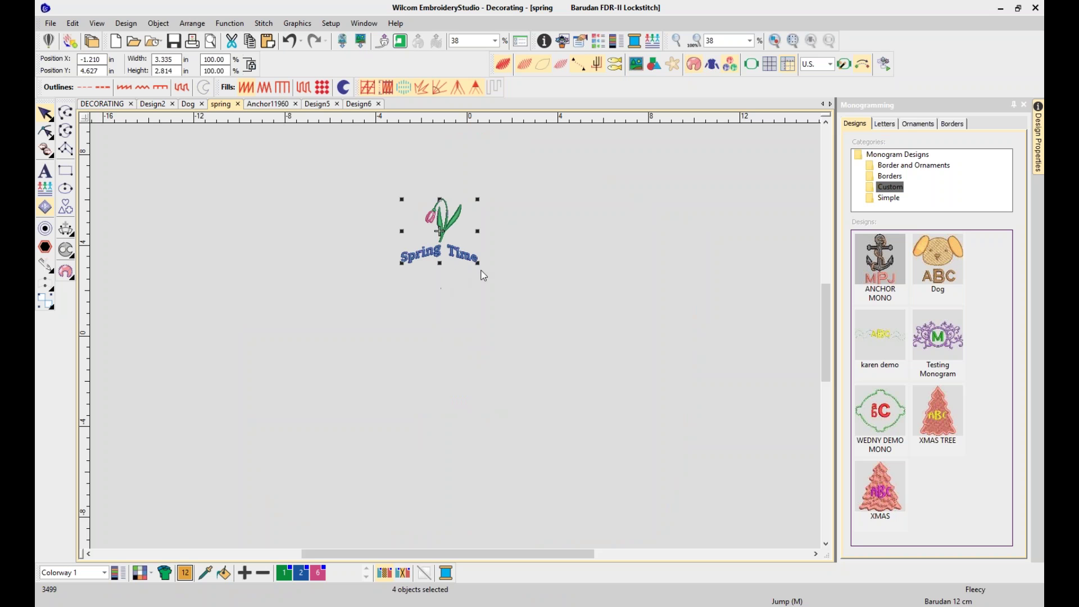
{"action": "left_click_drag", "start_coordinate": [477, 262], "coordinate": [626, 385]}
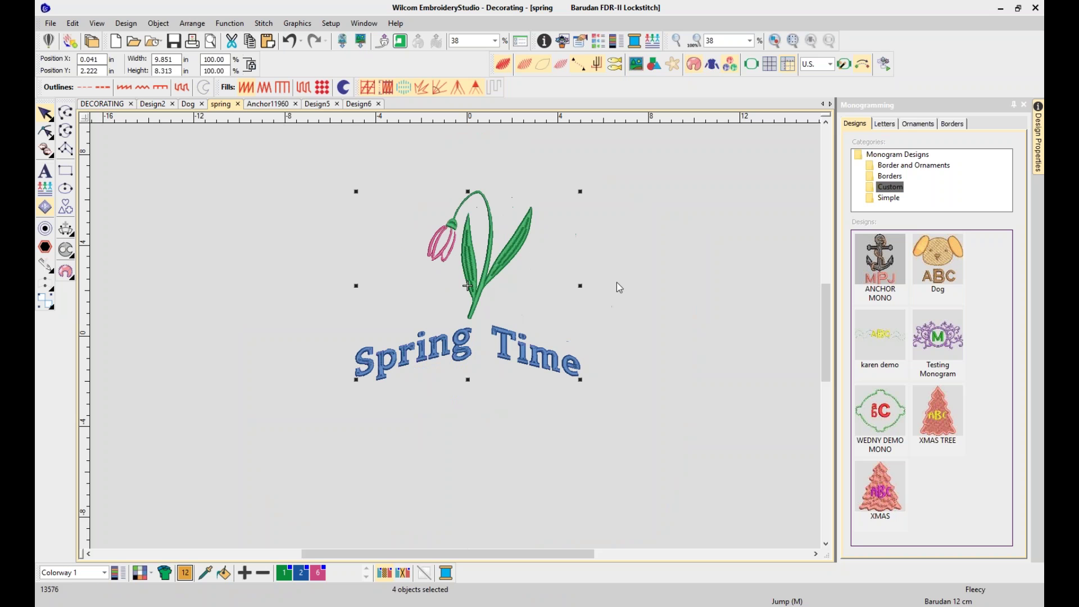
In the lettering properties, remove the arch and try the 3D Block2 font, then undo the font change
{"action": "left_click", "coordinate": [557, 370]}
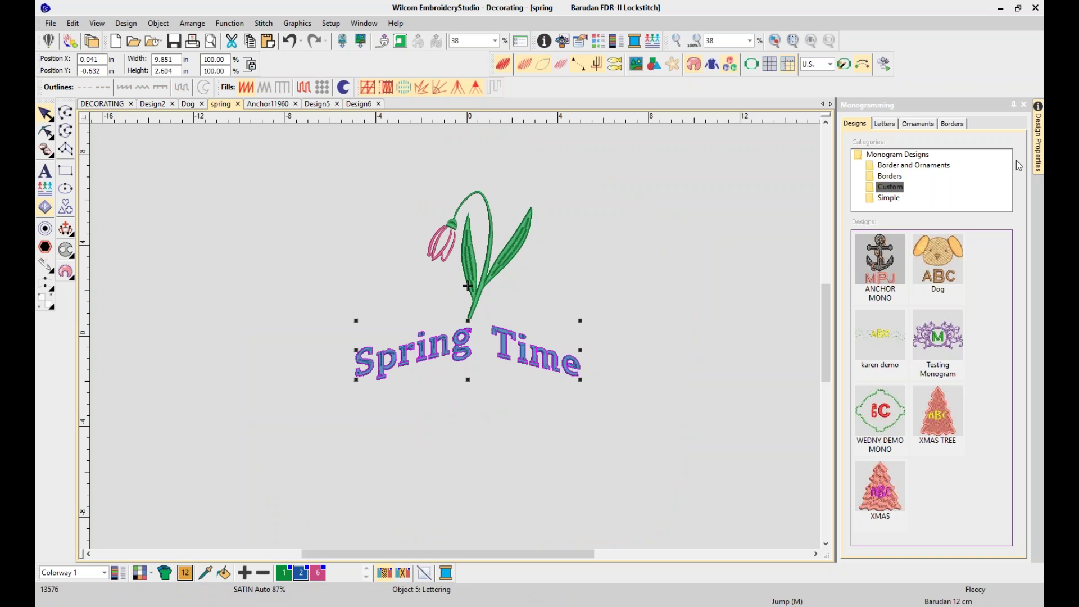
{"action": "right_click", "coordinate": [502, 358]}
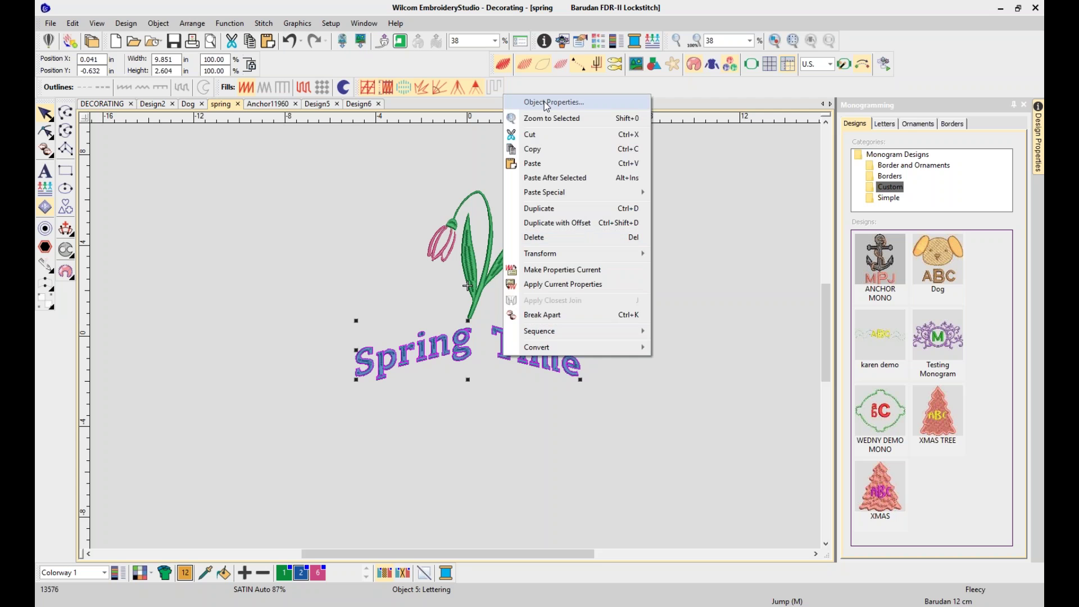
{"action": "left_click", "coordinate": [544, 102]}
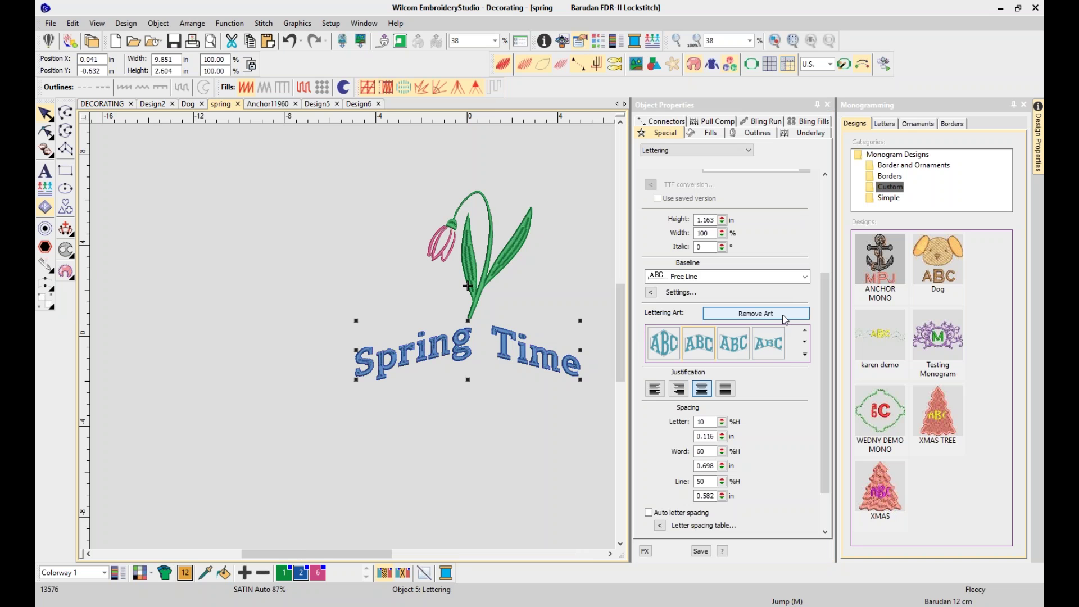
{"action": "left_click", "coordinate": [784, 320]}
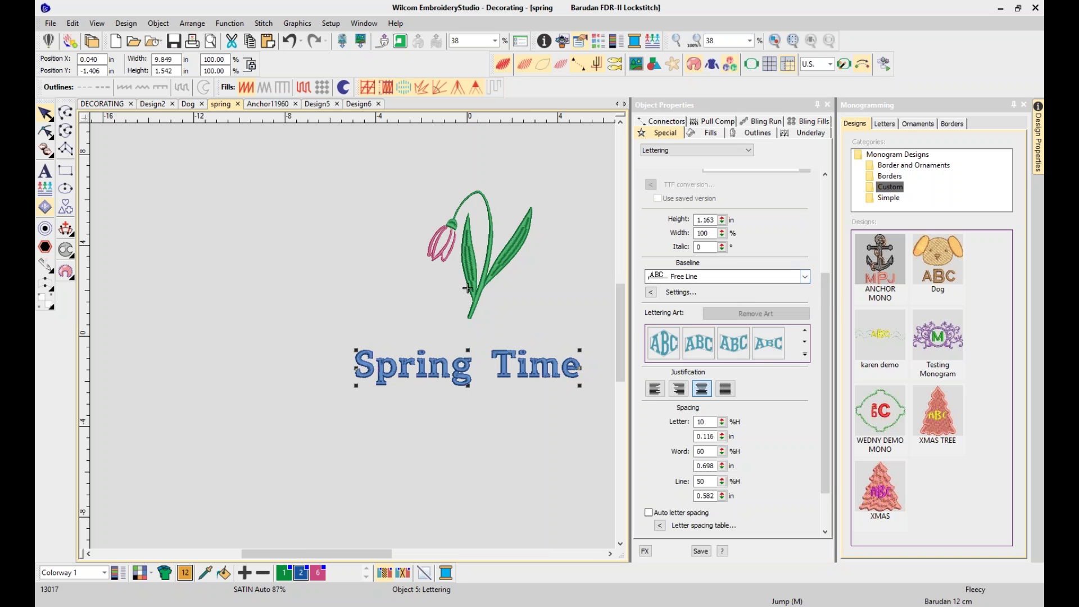
{"action": "scroll", "coordinate": [826, 292], "scroll_direction": "up", "scroll_amount": 2}
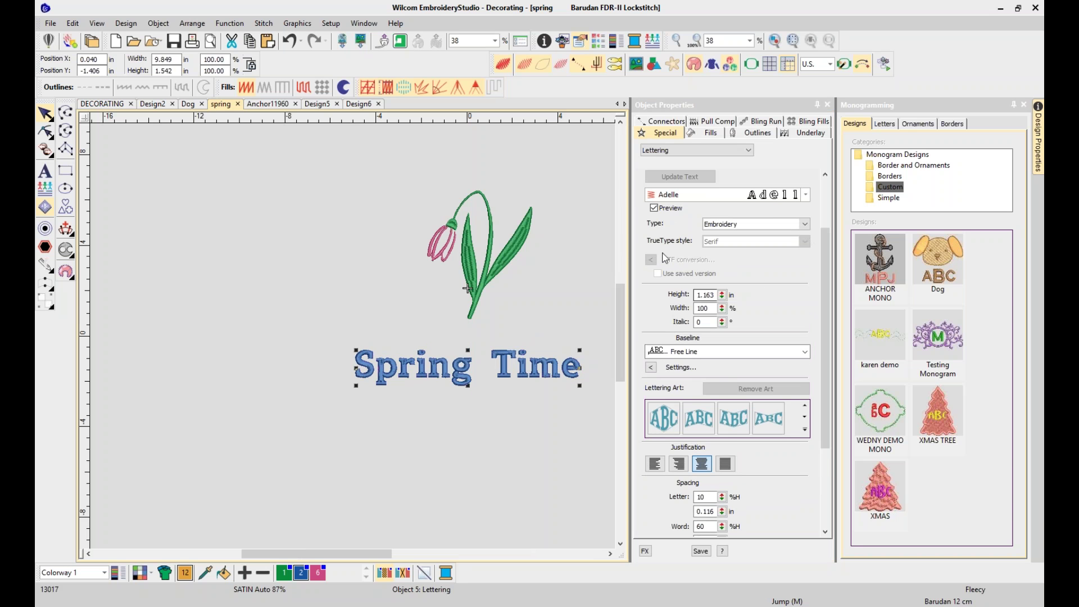
{"action": "left_click", "coordinate": [806, 195]}
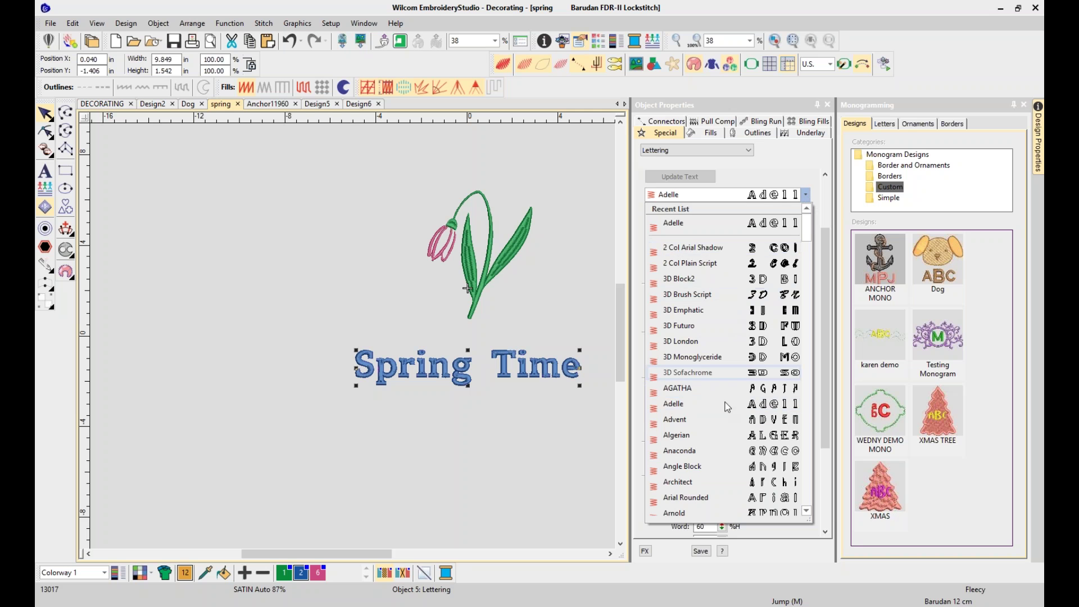
{"action": "left_click", "coordinate": [686, 283]}
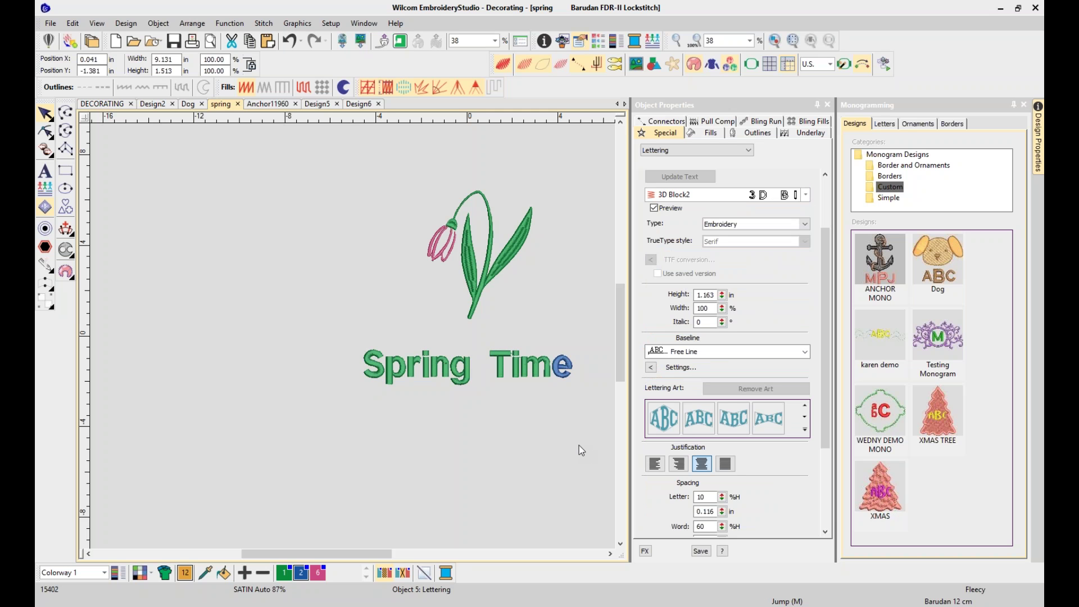
{"action": "key", "text": "ctrl+z"}
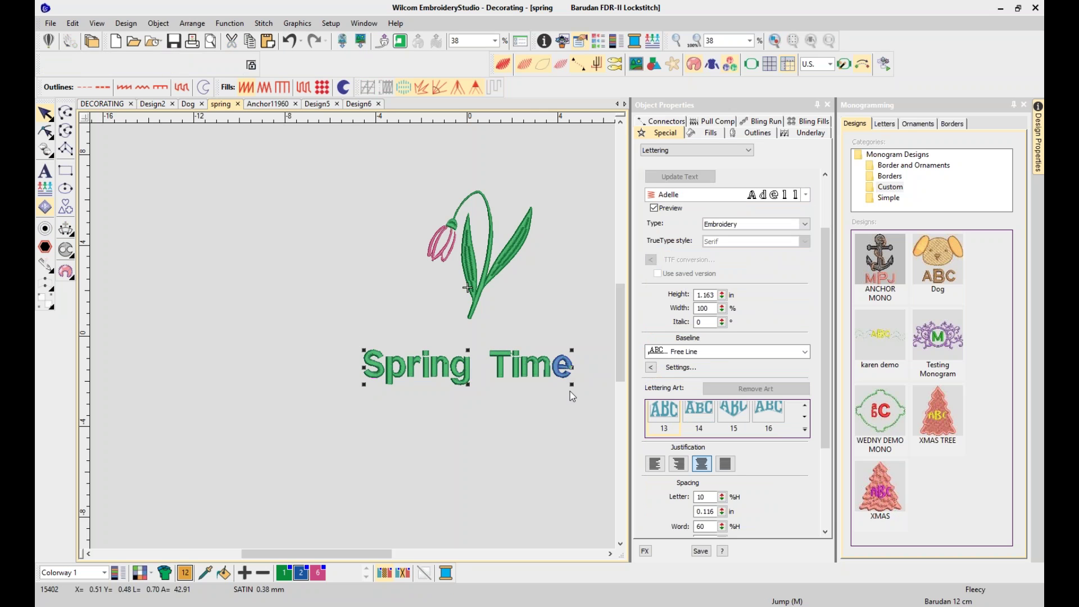
{"action": "left_click", "coordinate": [570, 391]}
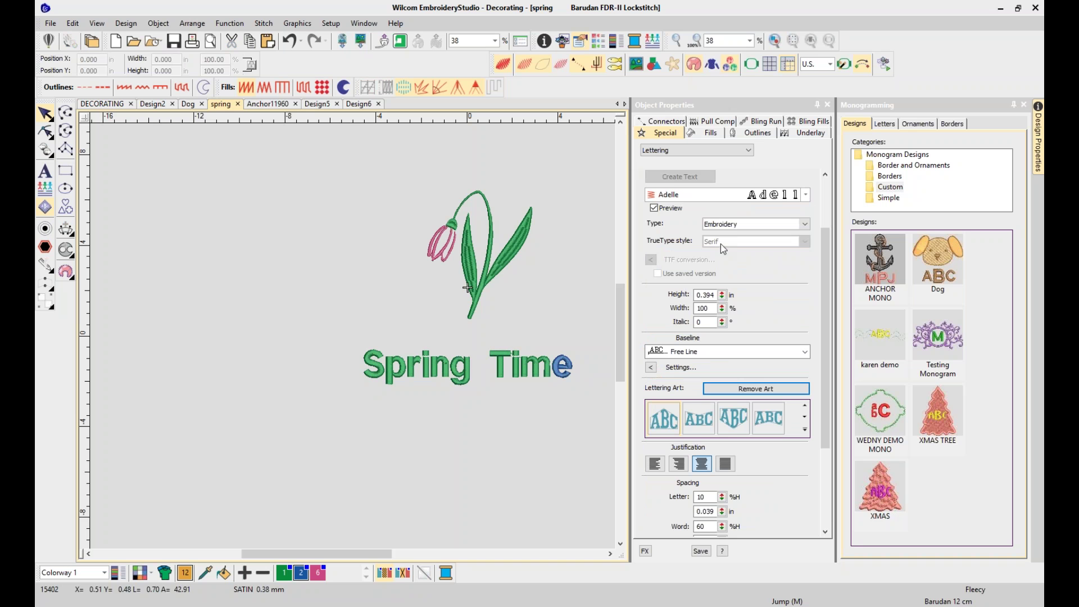
Zoom in on the Spring lettering to inspect its stitches and fill settings, then zoom back out
{"action": "key", "text": "z"}
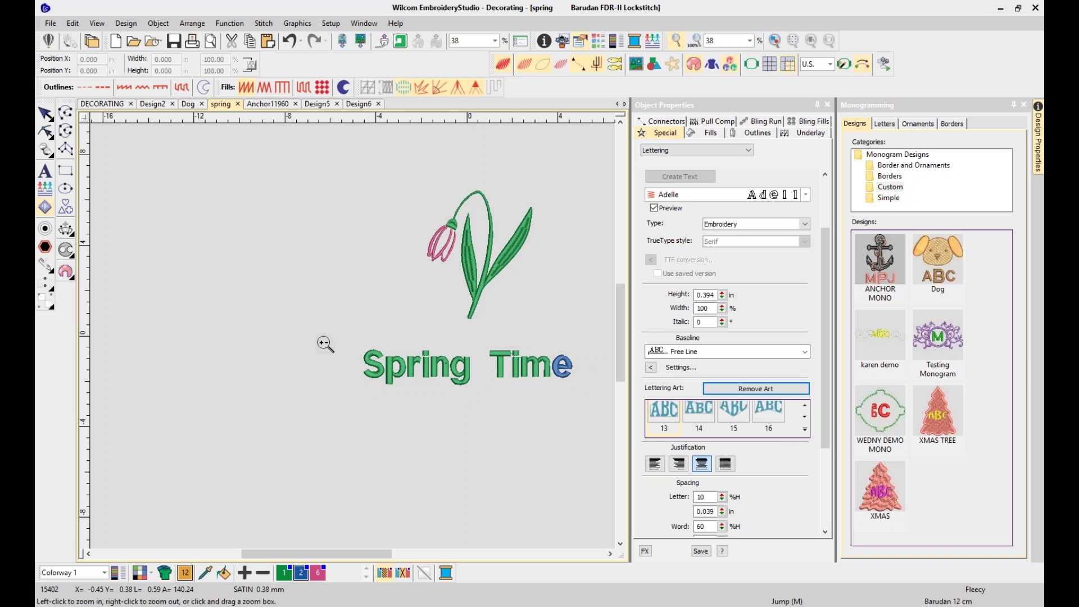
{"action": "left_click_drag", "start_coordinate": [332, 340], "coordinate": [419, 400]}
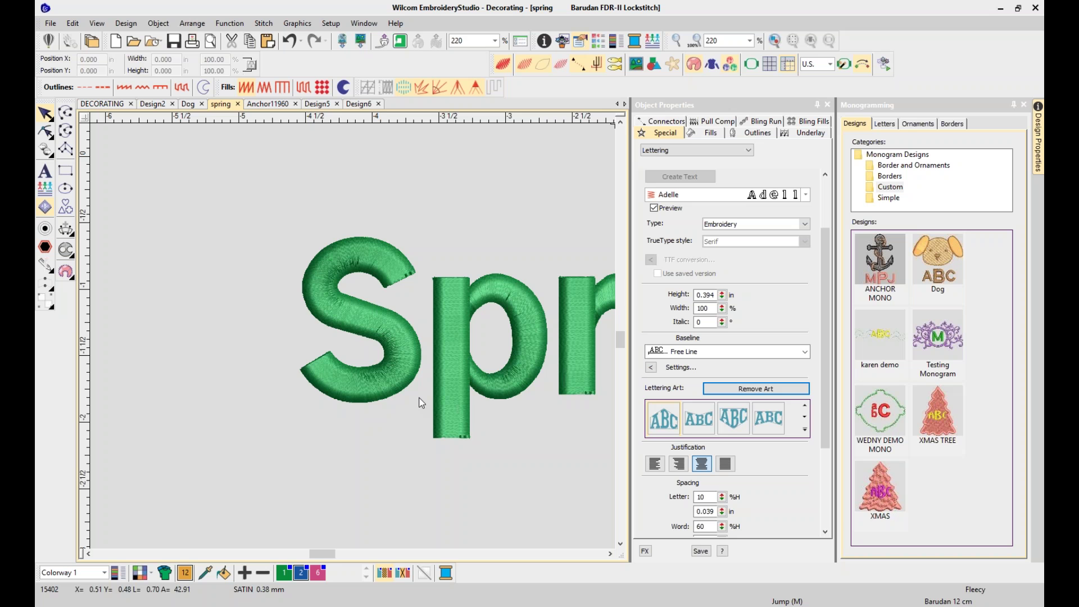
{"action": "left_click", "coordinate": [419, 402]}
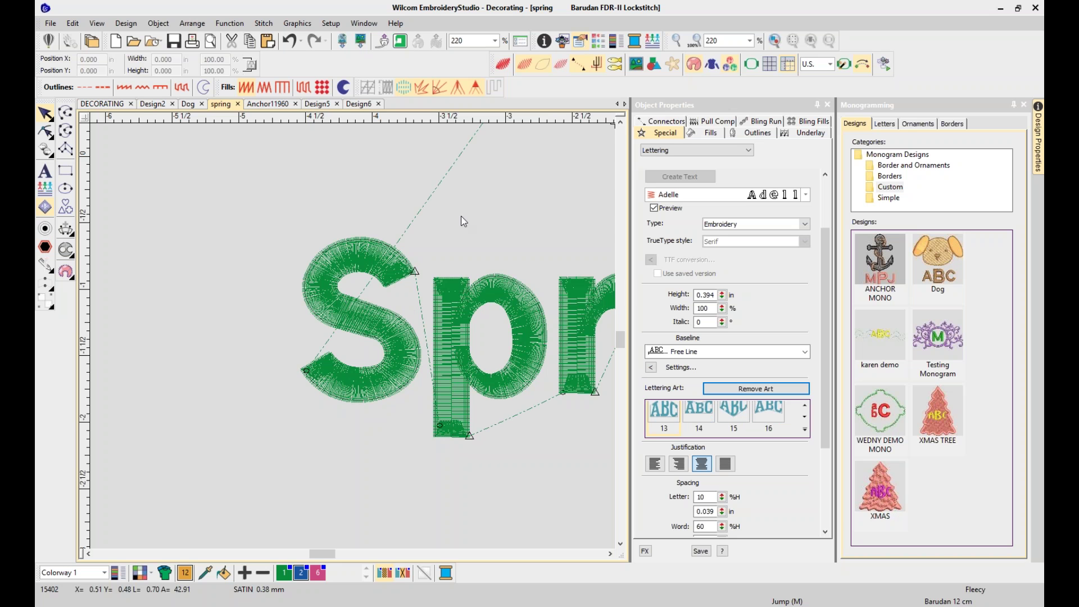
{"action": "key", "text": "z"}
{"action": "left_click_drag", "start_coordinate": [439, 217], "coordinate": [369, 311]}
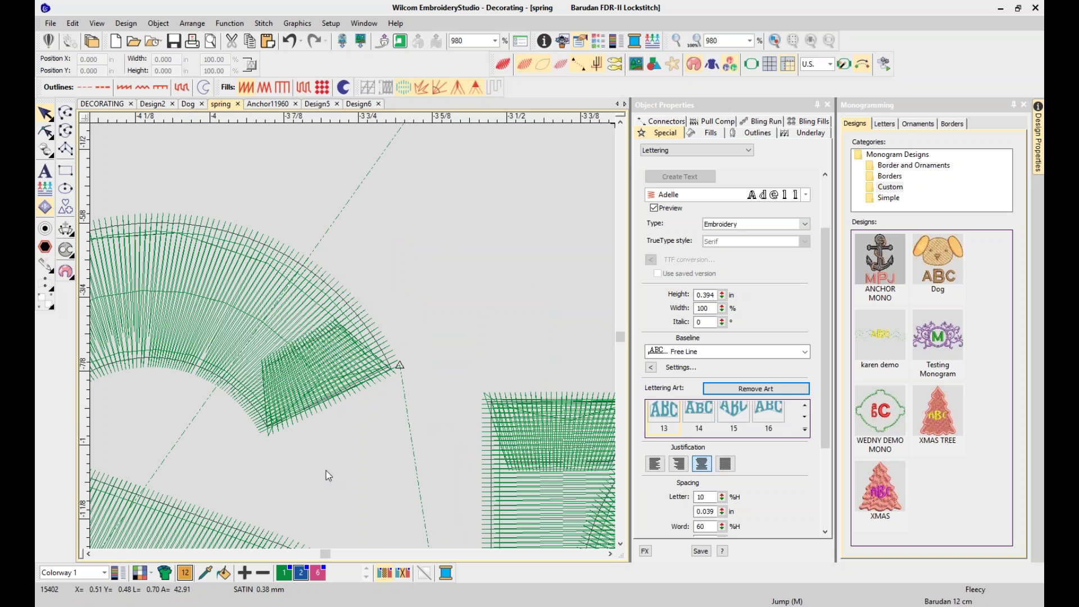
{"action": "key", "text": "0"}
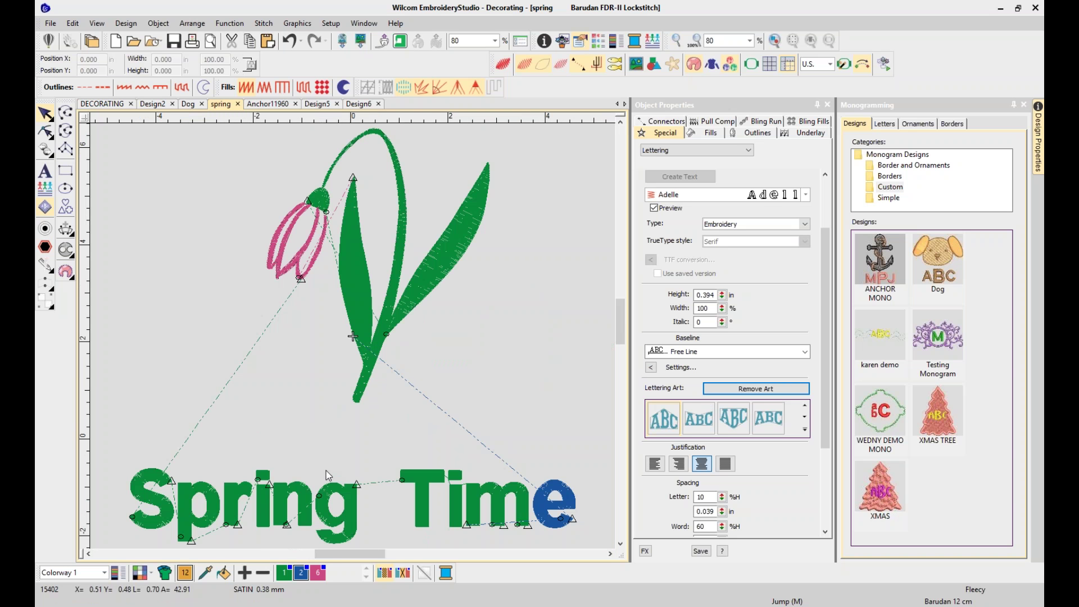
{"action": "key", "text": "z"}
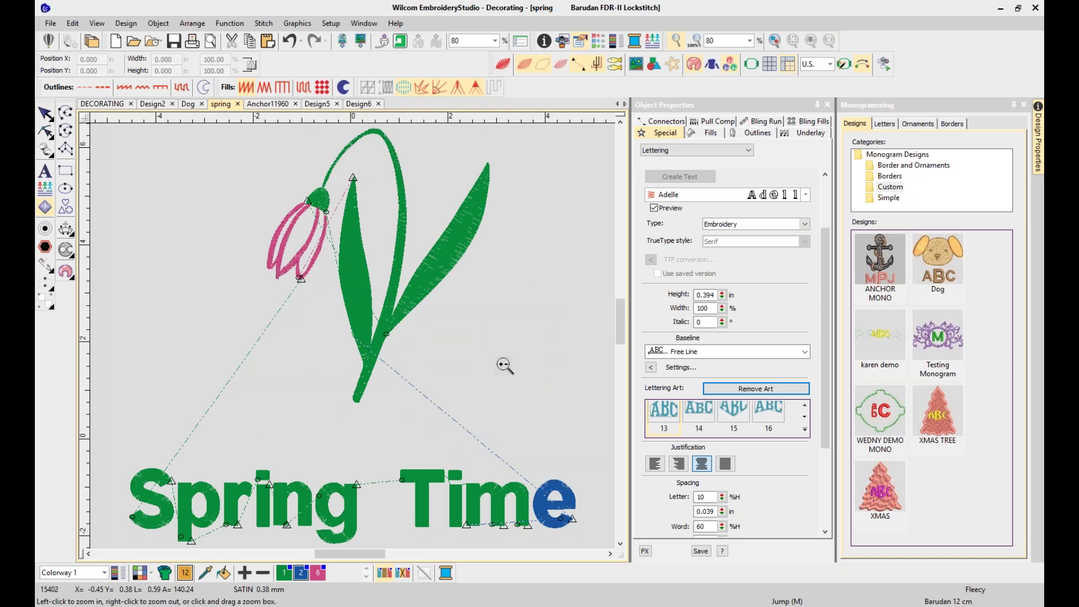
{"action": "left_click_drag", "start_coordinate": [117, 456], "coordinate": [438, 445]}
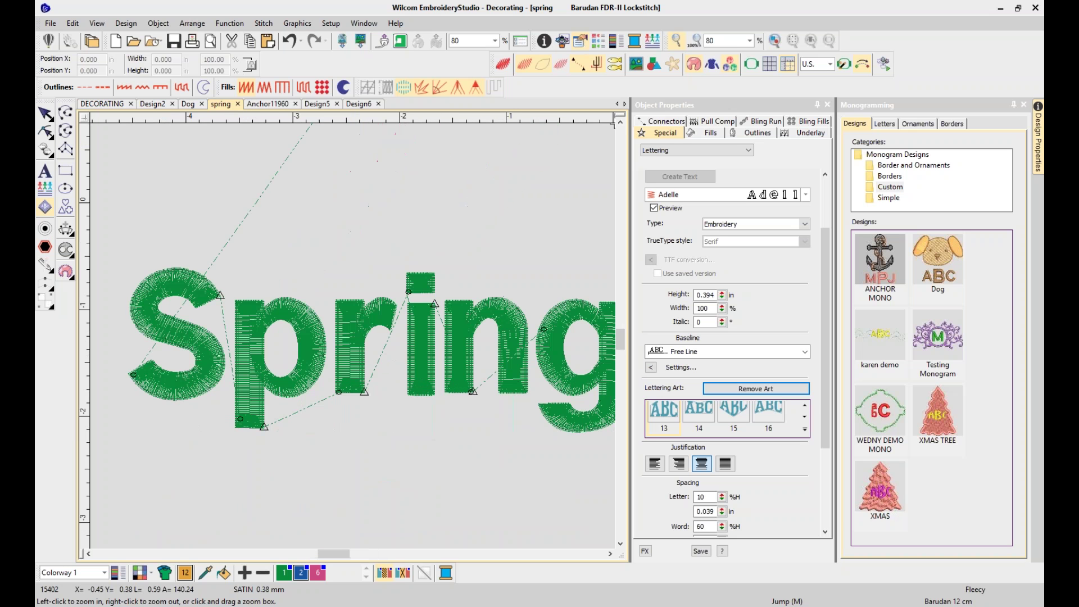
{"action": "left_click", "coordinate": [45, 114]}
{"action": "left_click", "coordinate": [347, 364]}
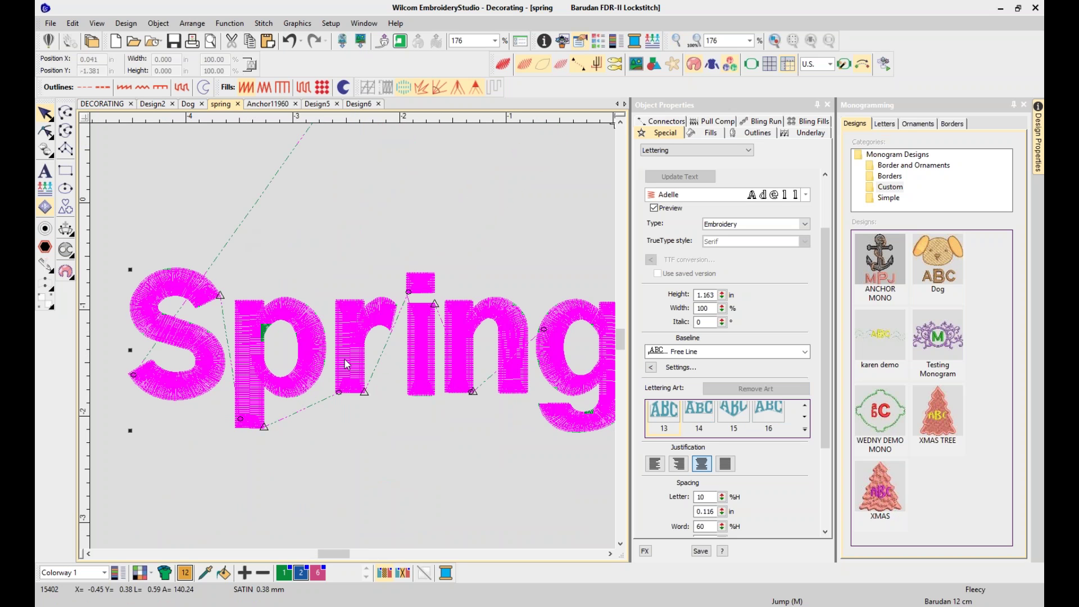
{"action": "left_click", "coordinate": [706, 134]}
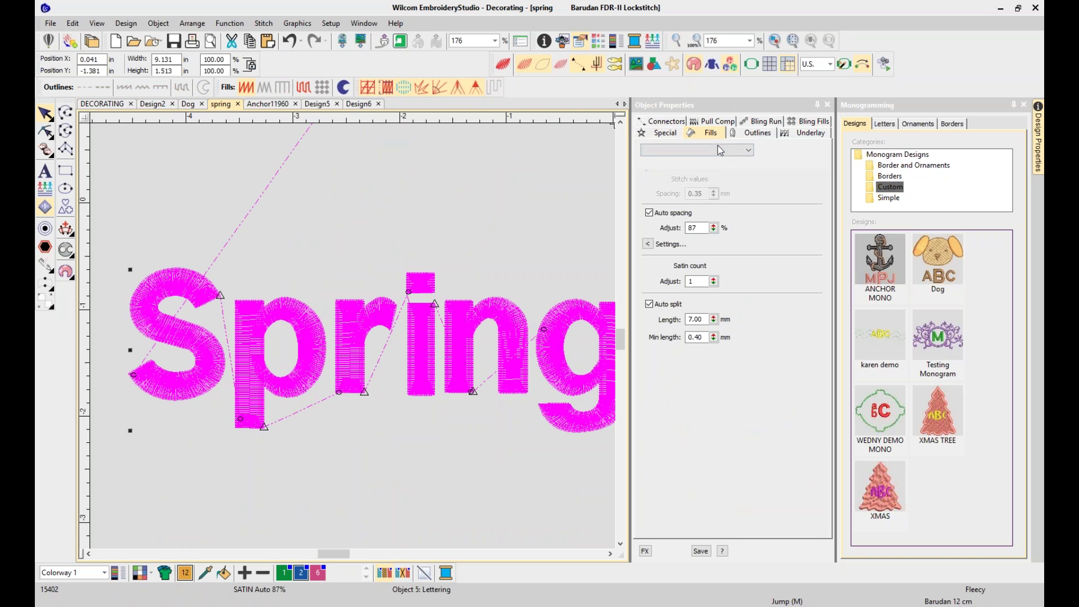
{"action": "left_click", "coordinate": [465, 214]}
{"action": "key", "text": "0"}
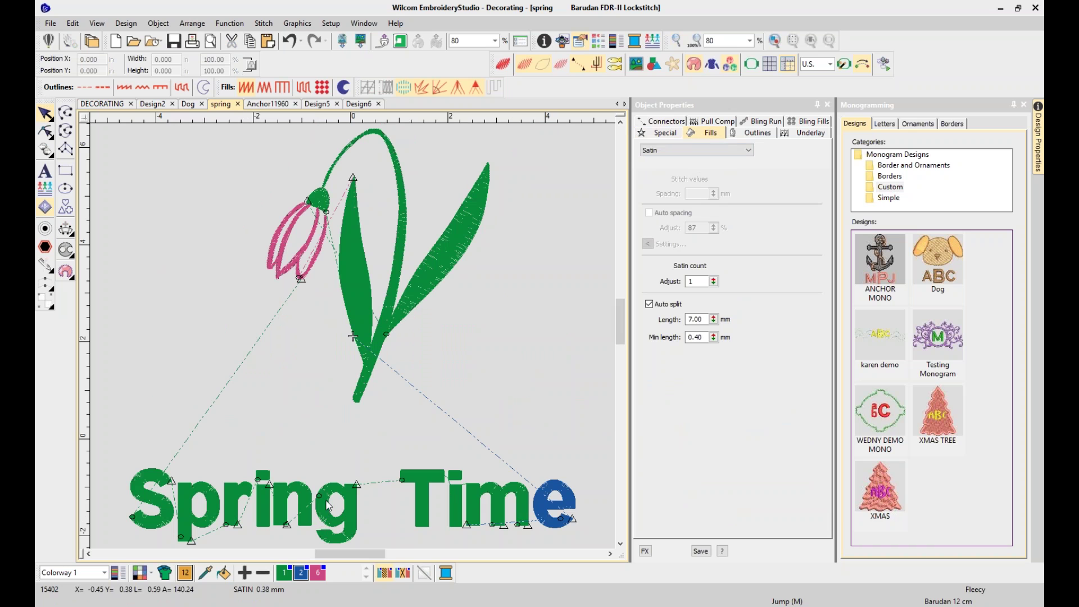
Select the Spring Time lettering and delete it
{"action": "left_click", "coordinate": [456, 498]}
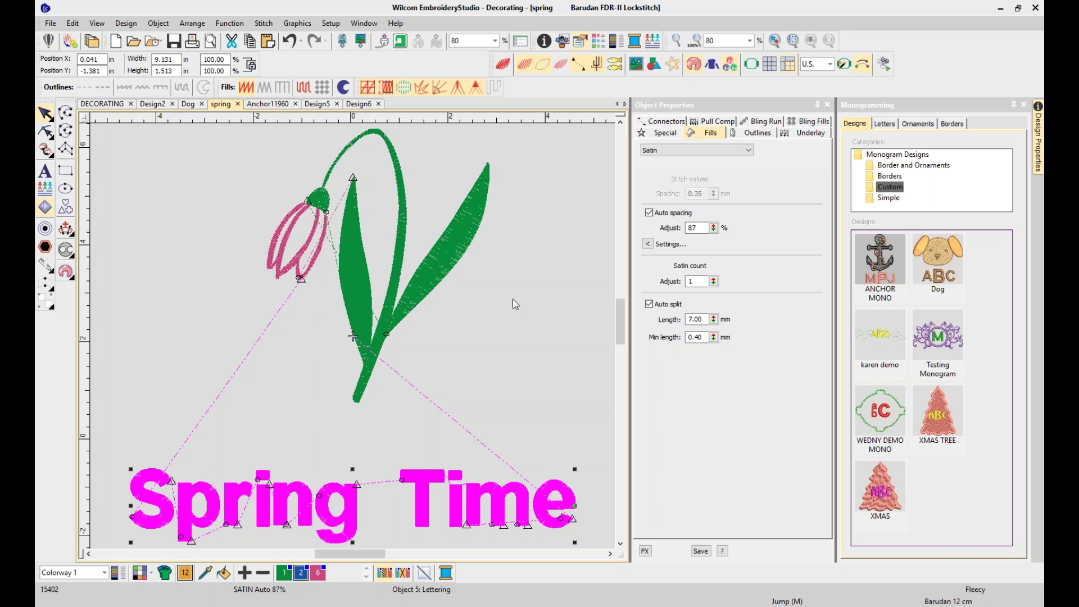
{"action": "left_click", "coordinate": [434, 440]}
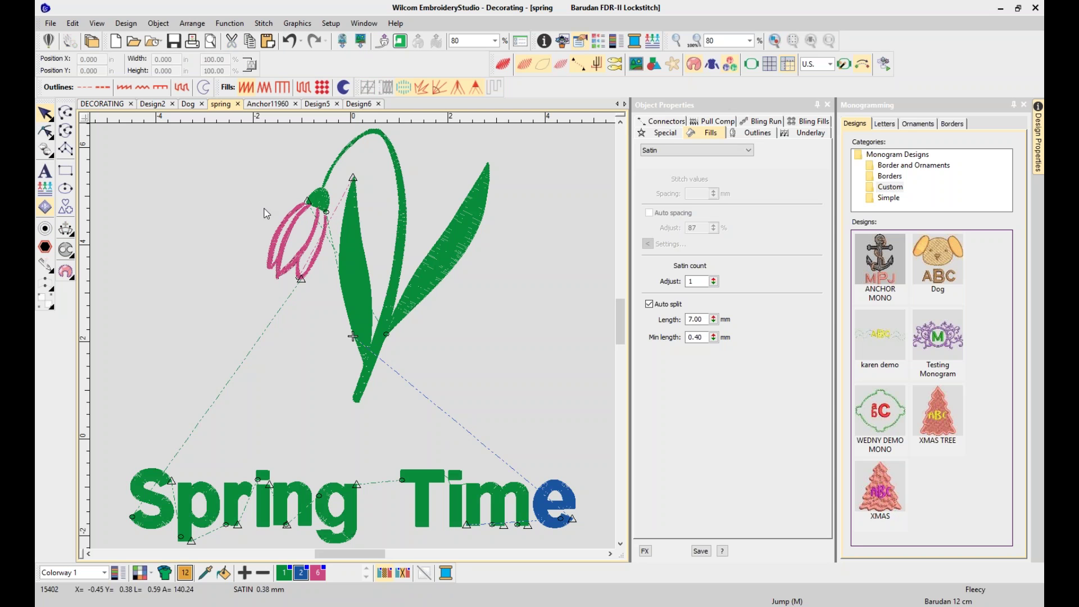
{"action": "left_click", "coordinate": [45, 171]}
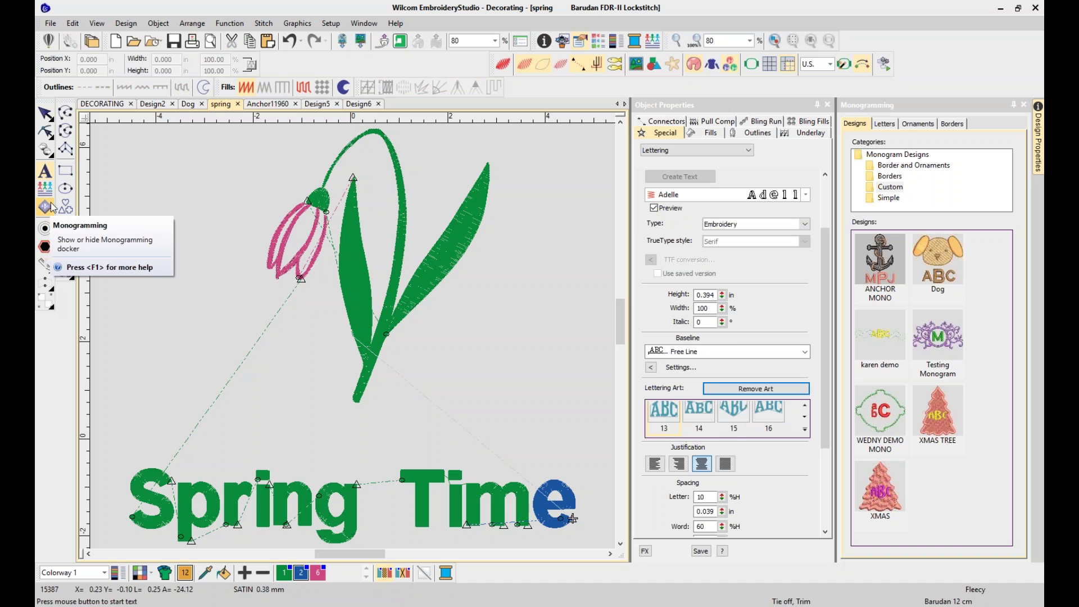
{"action": "left_click", "coordinate": [49, 209]}
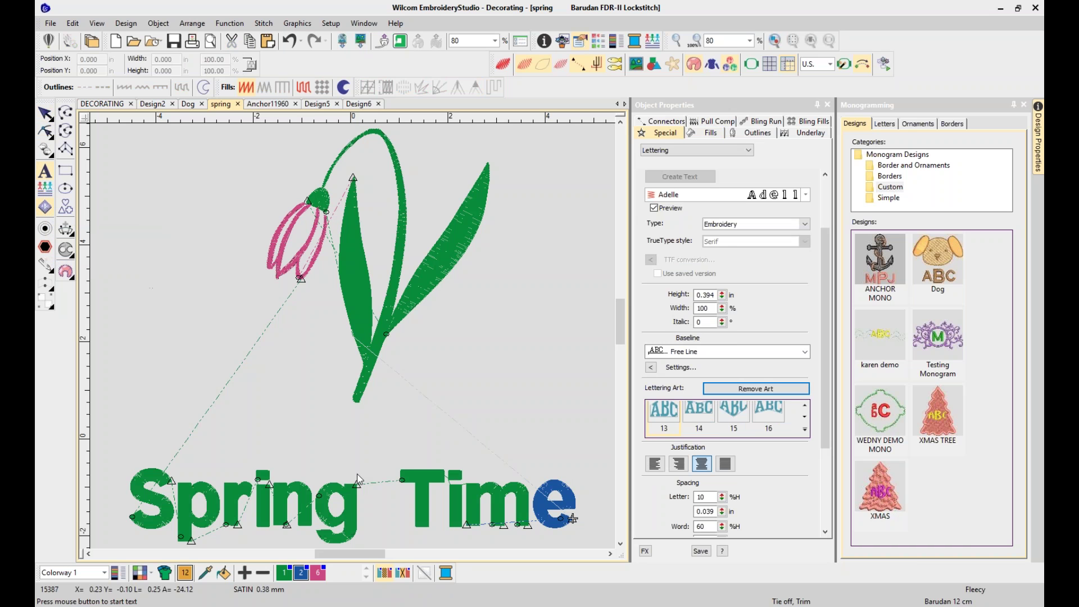
{"action": "left_click", "coordinate": [358, 500]}
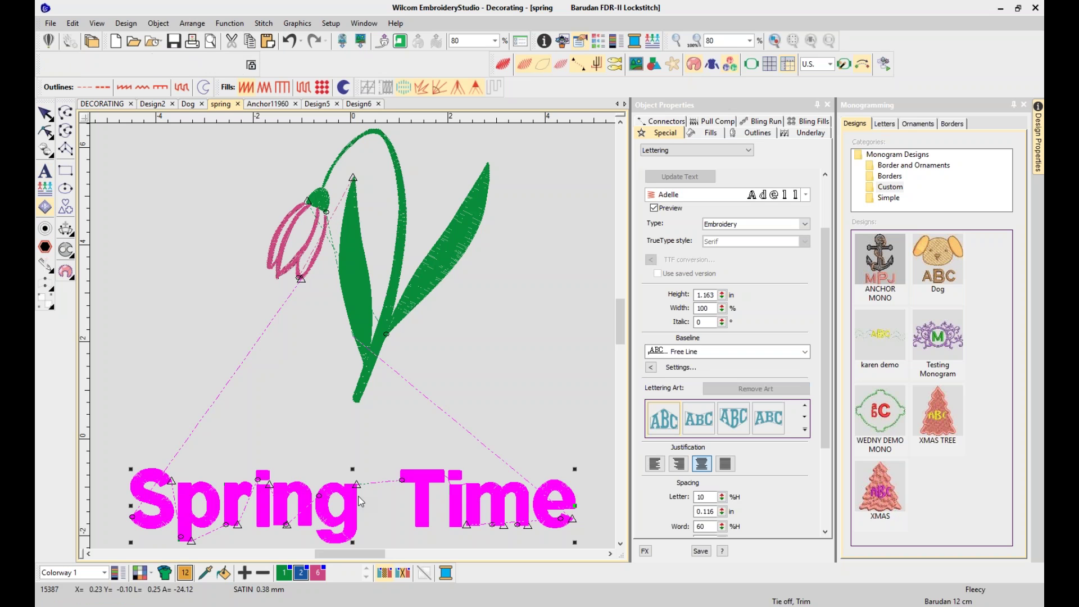
{"action": "key", "text": "Delete"}
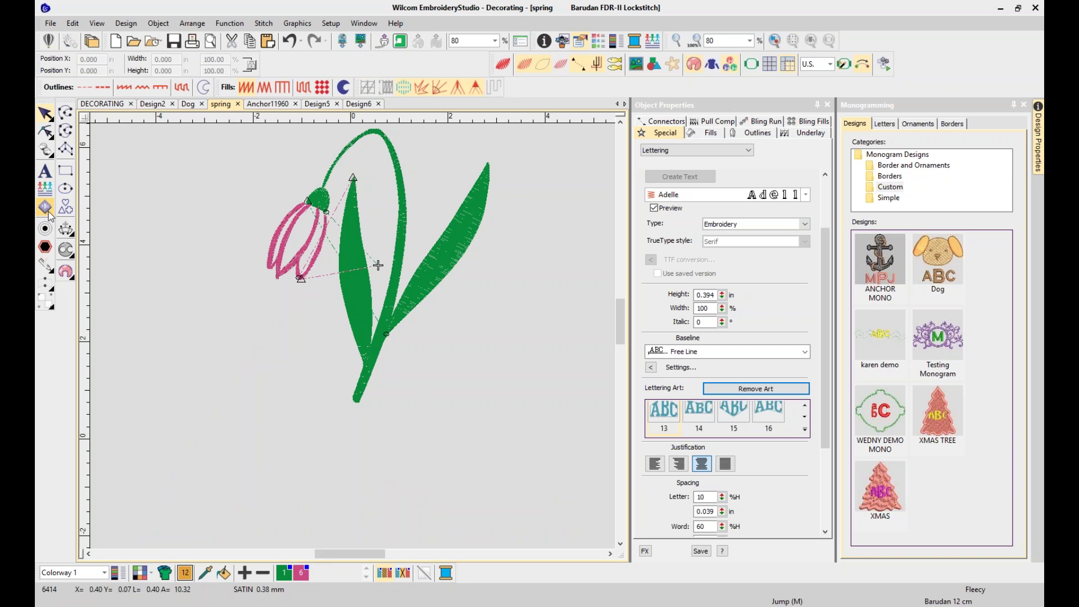
Toggle the Monogramming docker off and on, then go to the Design2 tab
{"action": "left_click", "coordinate": [47, 211]}
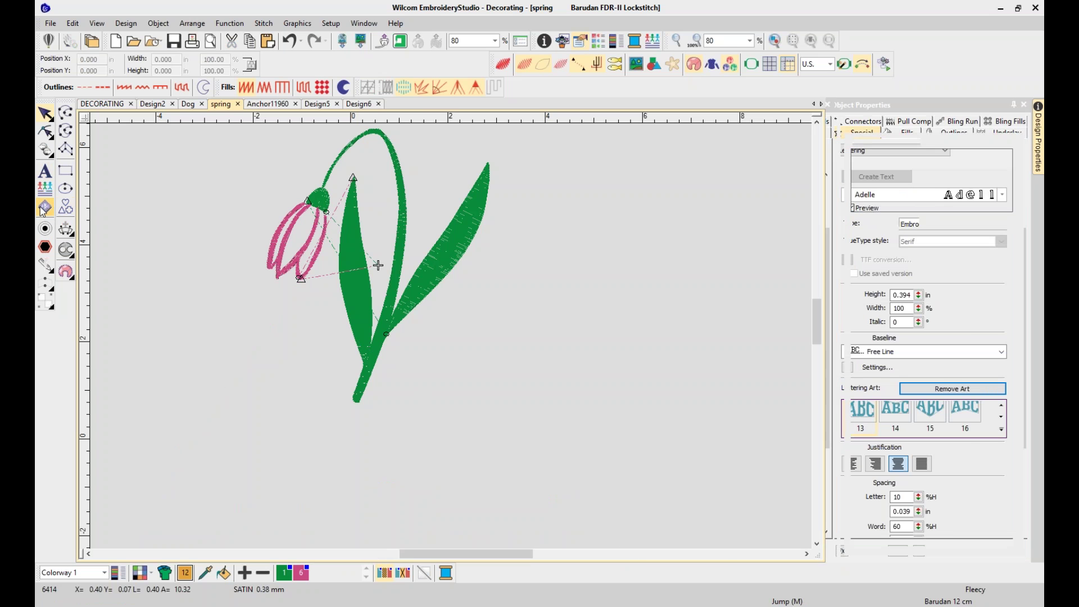
{"action": "left_click", "coordinate": [44, 209]}
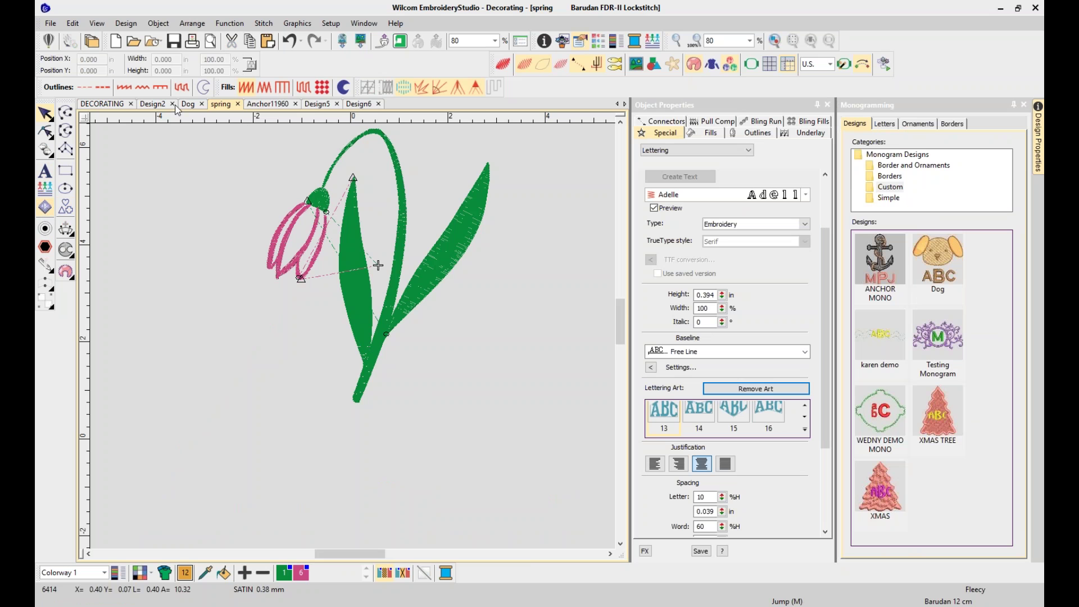
{"action": "left_click", "coordinate": [161, 107]}
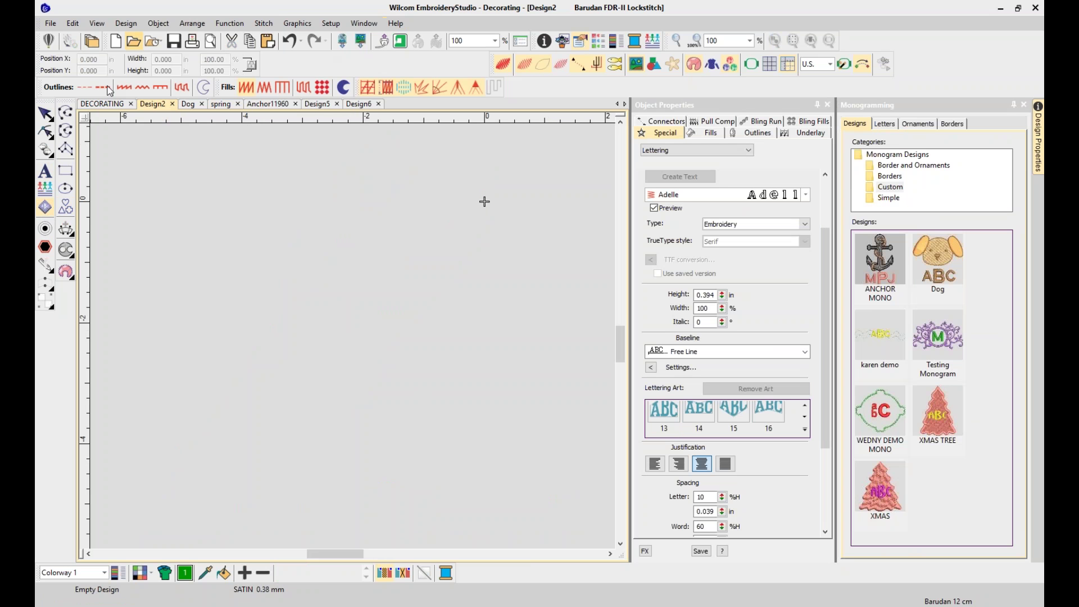
Create 'WILCOM E4' lettering in the 3D Block2 font and scale it to about 142% (4.429 in wide)
{"action": "left_click", "coordinate": [47, 171]}
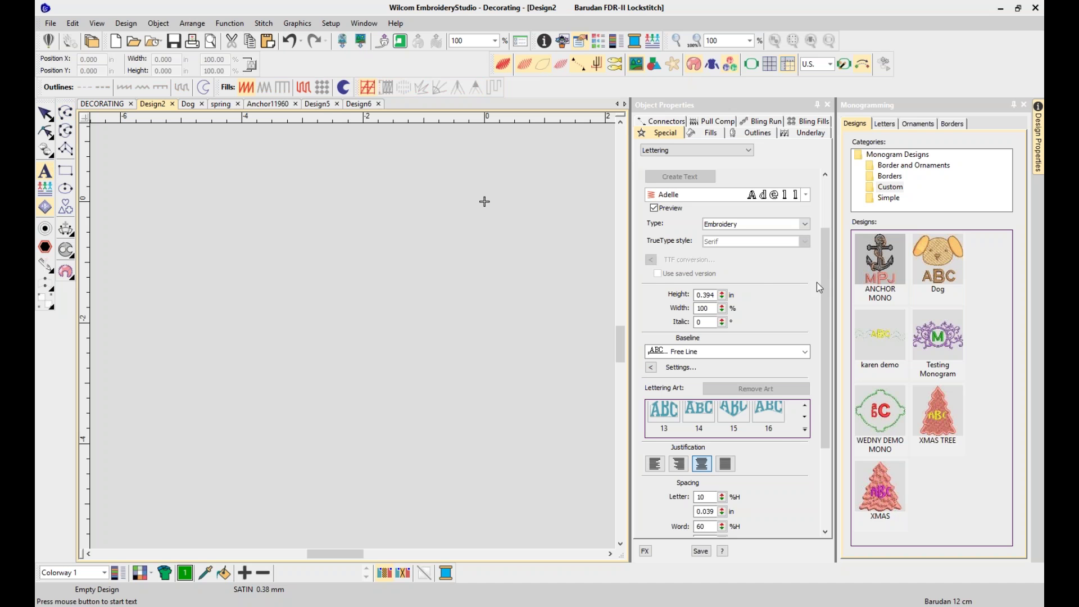
{"action": "scroll", "coordinate": [809, 186], "scroll_direction": "up", "scroll_amount": 3}
{"action": "left_click", "coordinate": [807, 177]}
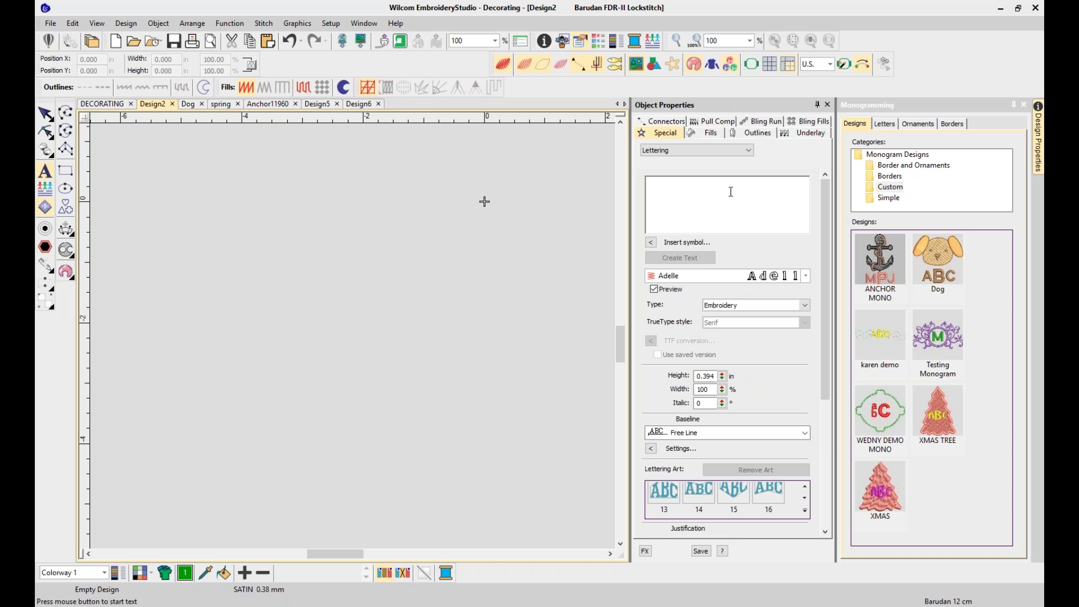
{"action": "type", "text": "wi"}
{"action": "key", "text": "BackSpace"}
{"action": "type", "text": "wi"}
{"action": "key", "text": "BackSpace"}
{"action": "key", "text": "BackSpace"}
{"action": "type", "text": "WILCOM E4"}
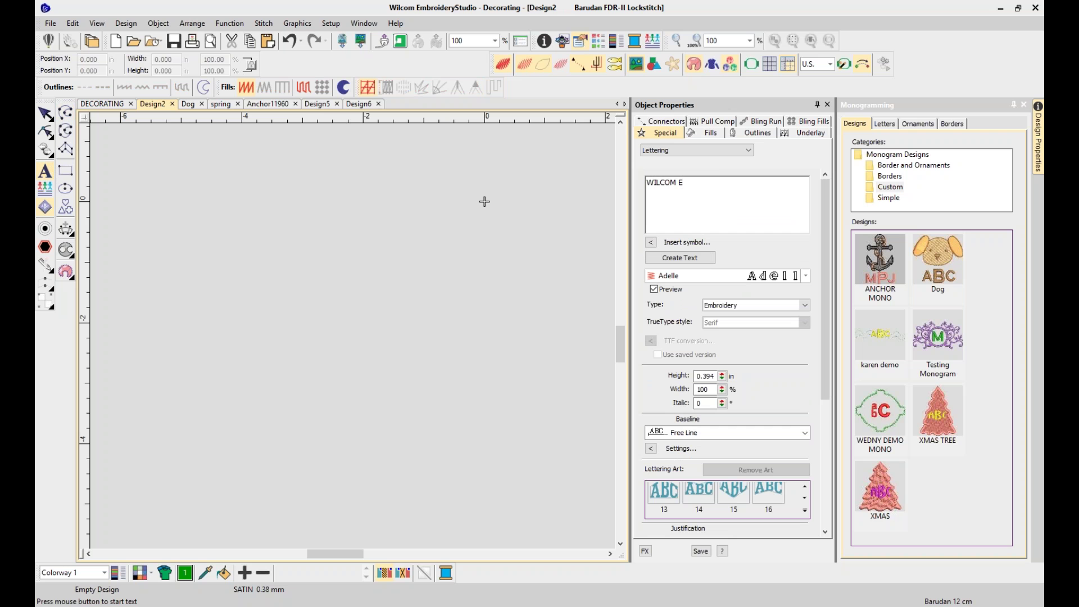
{"action": "left_click", "coordinate": [806, 275]}
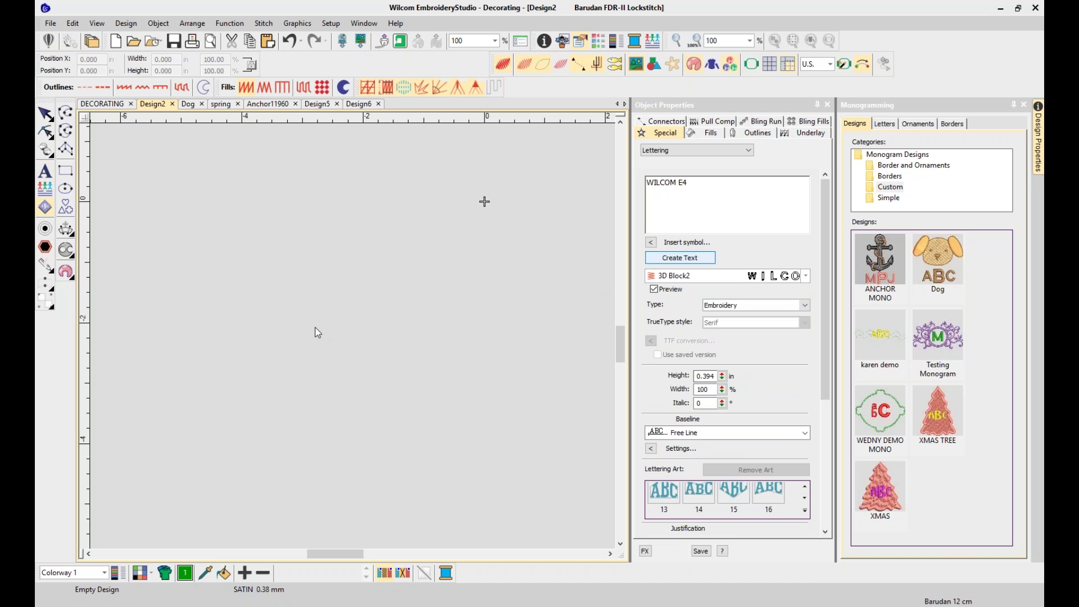
{"action": "key", "text": "Return"}
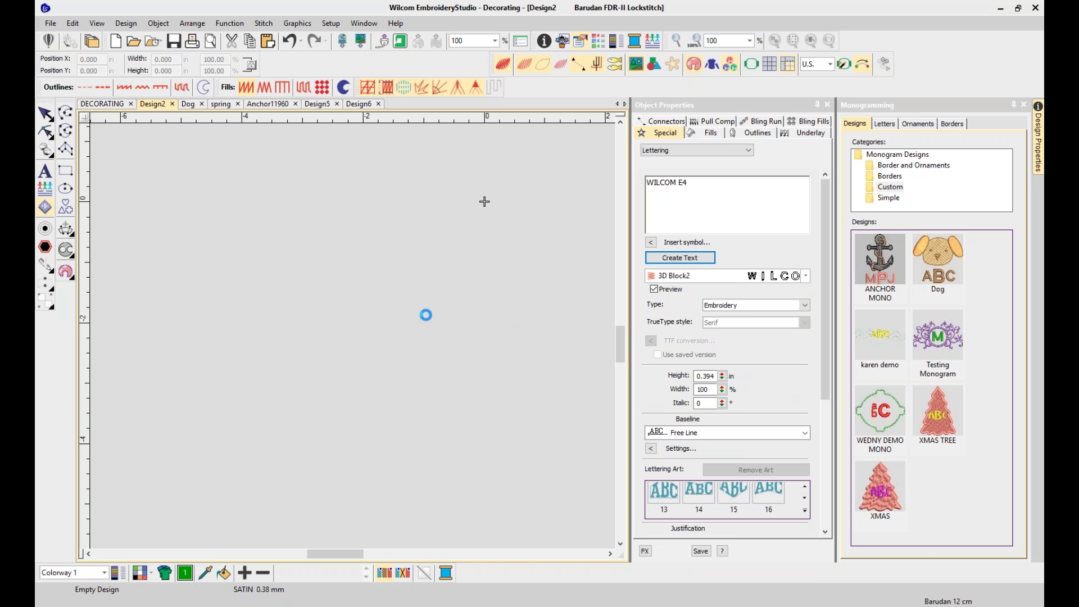
{"action": "left_click_drag", "start_coordinate": [413, 330], "coordinate": [504, 361]}
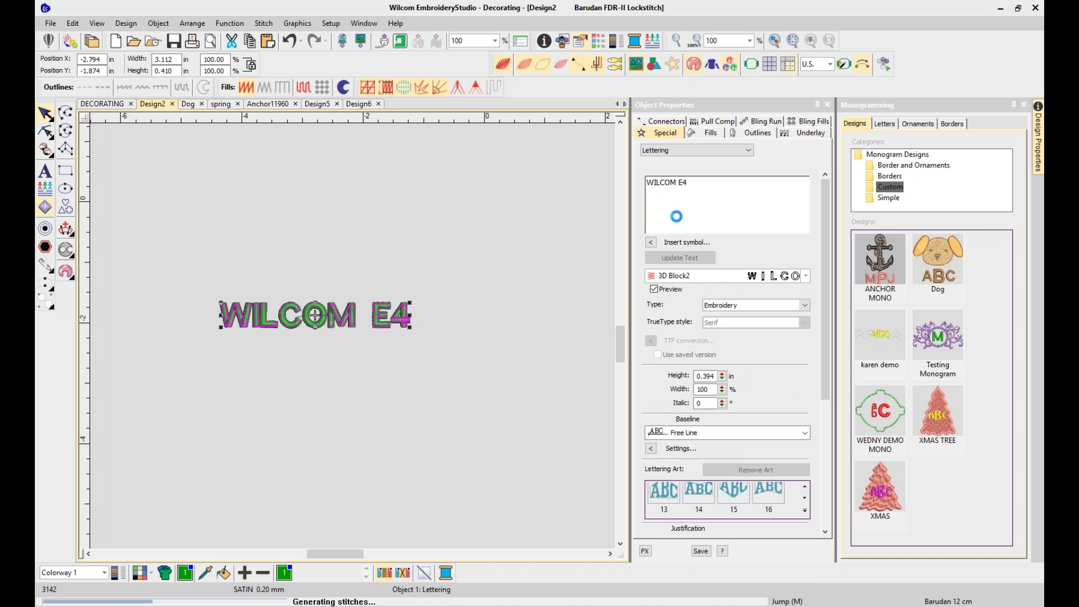
Inspect the lettering's fill settings and stitches close up, then nudge it slightly right
{"action": "left_click", "coordinate": [710, 133]}
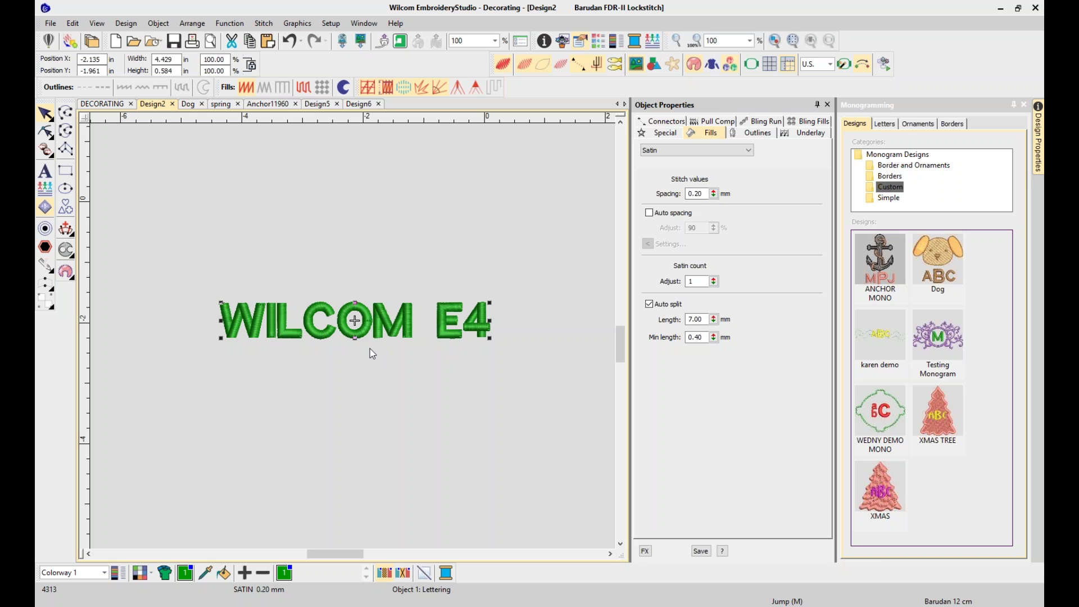
{"action": "key", "text": "z"}
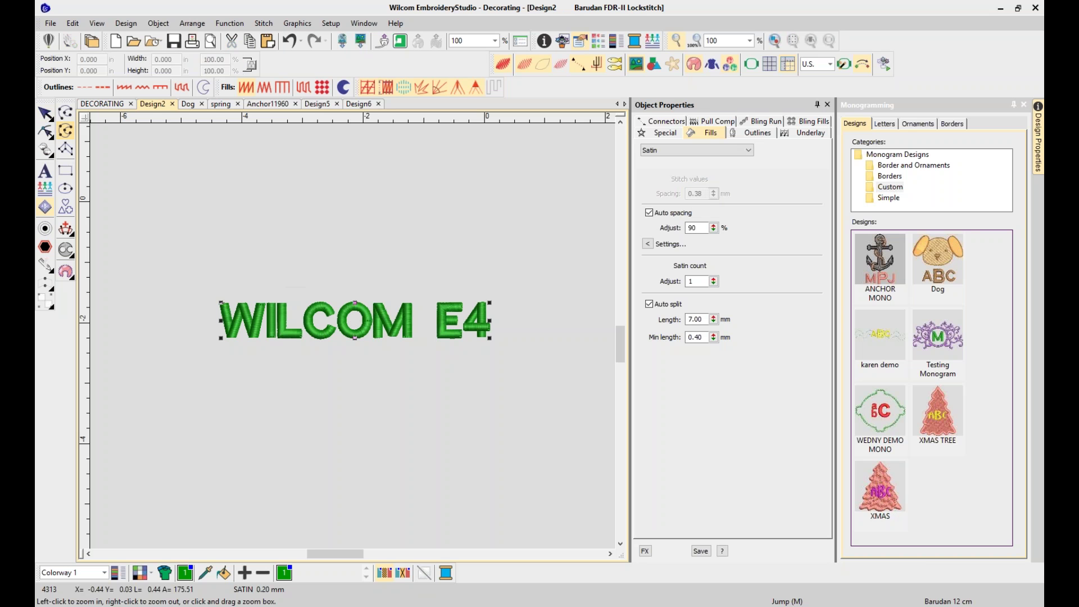
{"action": "left_click_drag", "start_coordinate": [216, 294], "coordinate": [241, 311]}
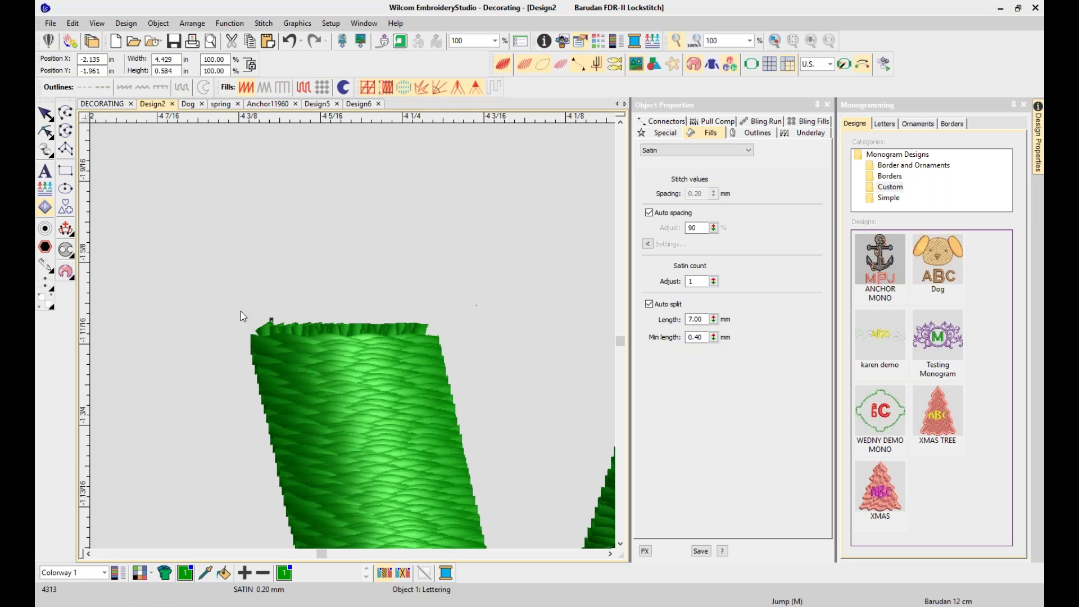
{"action": "key", "text": "t"}
{"action": "key", "text": "t"}
{"action": "key", "text": "0"}
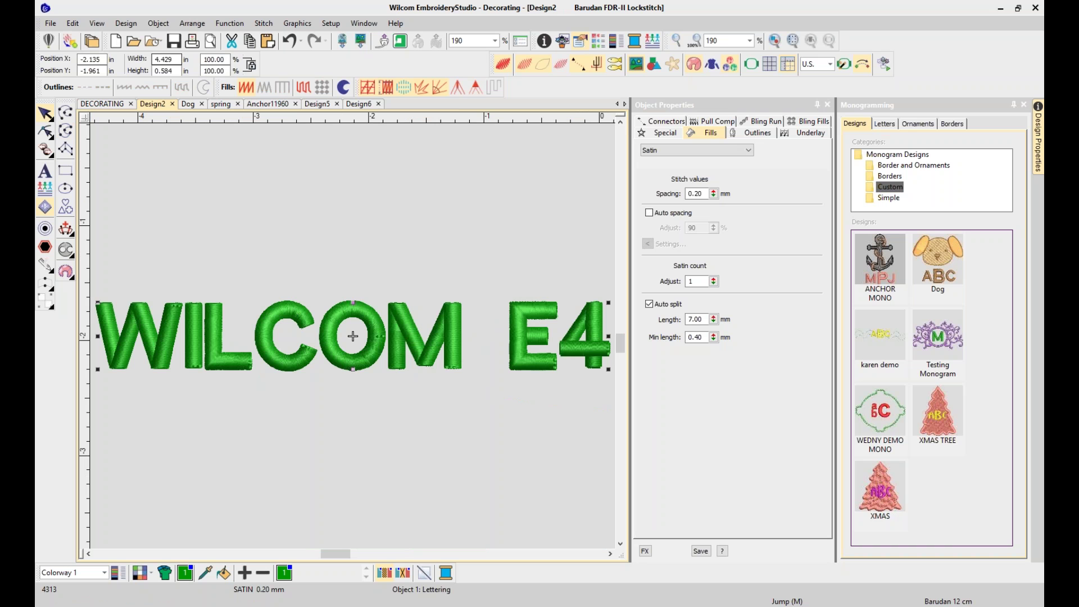
{"action": "left_click", "coordinate": [441, 368]}
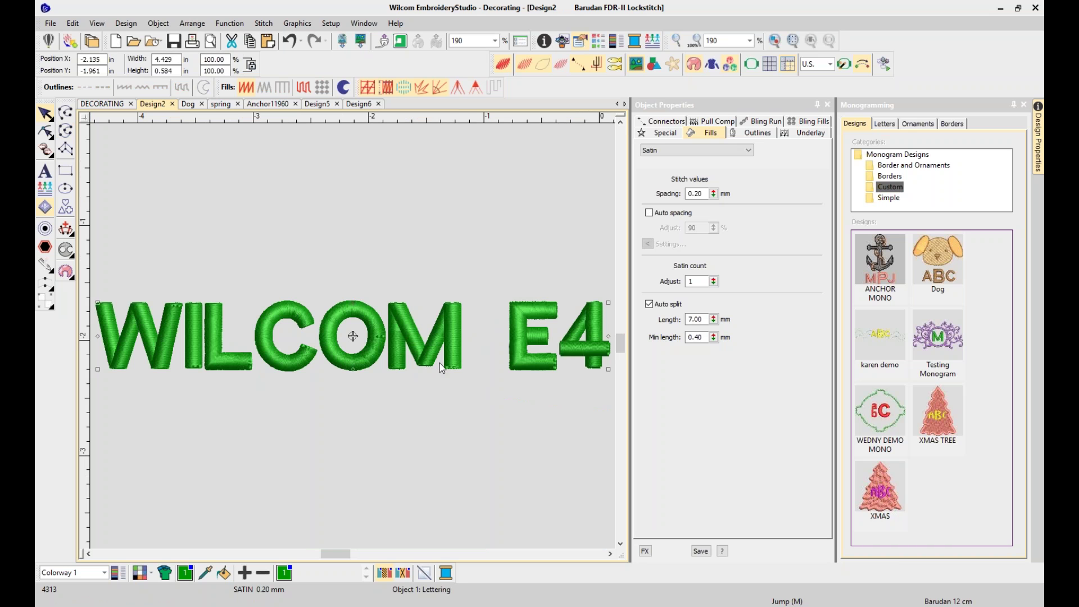
{"action": "left_click", "coordinate": [1023, 106]}
{"action": "left_click_drag", "start_coordinate": [460, 350], "coordinate": [487, 347]}
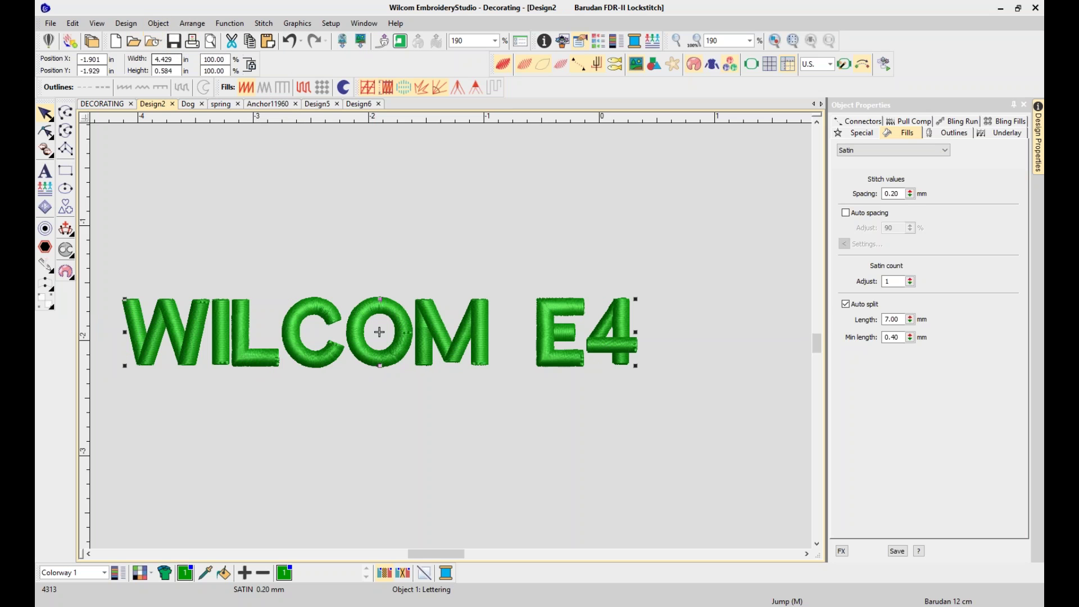
Set the lettering height to 0.75 in and move it up and to the right
{"action": "left_click", "coordinate": [165, 71]}
{"action": "type", "text": ".5"}
{"action": "key", "text": "Return"}
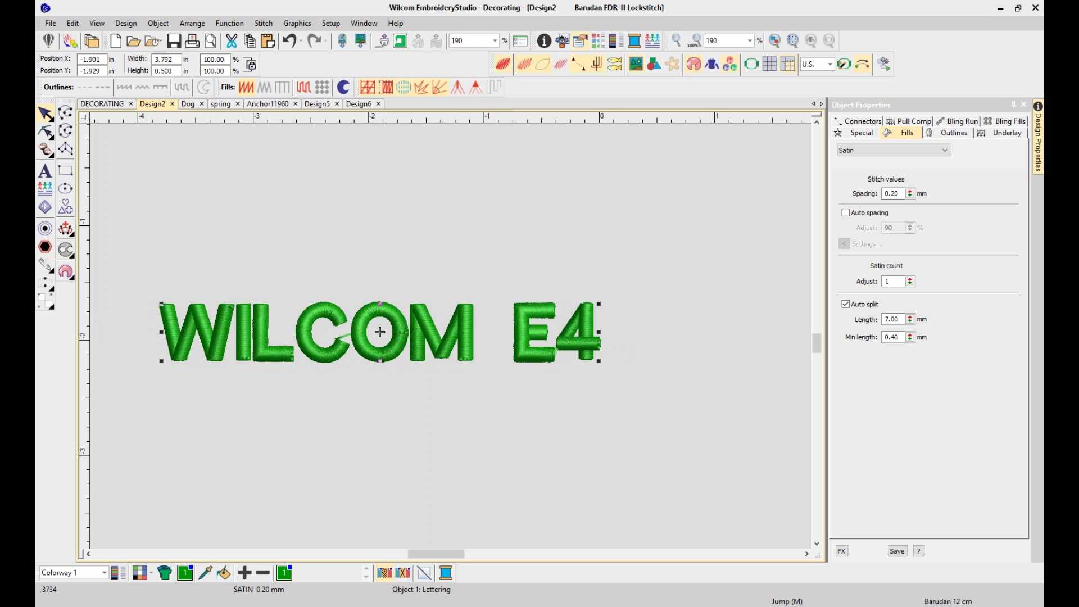
{"action": "left_click", "coordinate": [164, 71]}
{"action": "type", "text": ".75"}
{"action": "key", "text": "Return"}
{"action": "left_click_drag", "start_coordinate": [411, 361], "coordinate": [499, 319]}
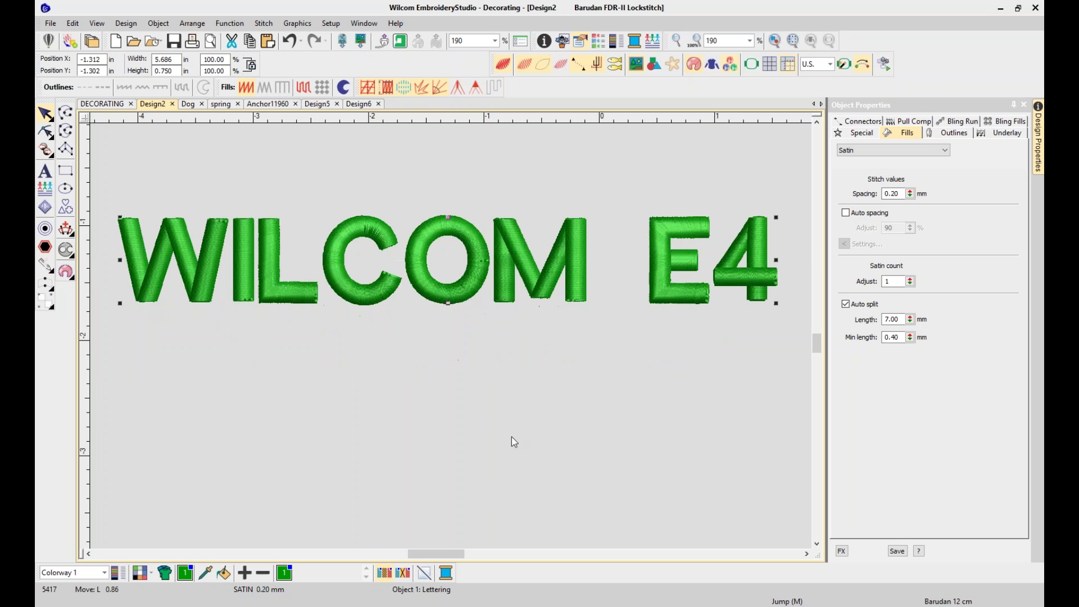
{"action": "left_click", "coordinate": [45, 229]}
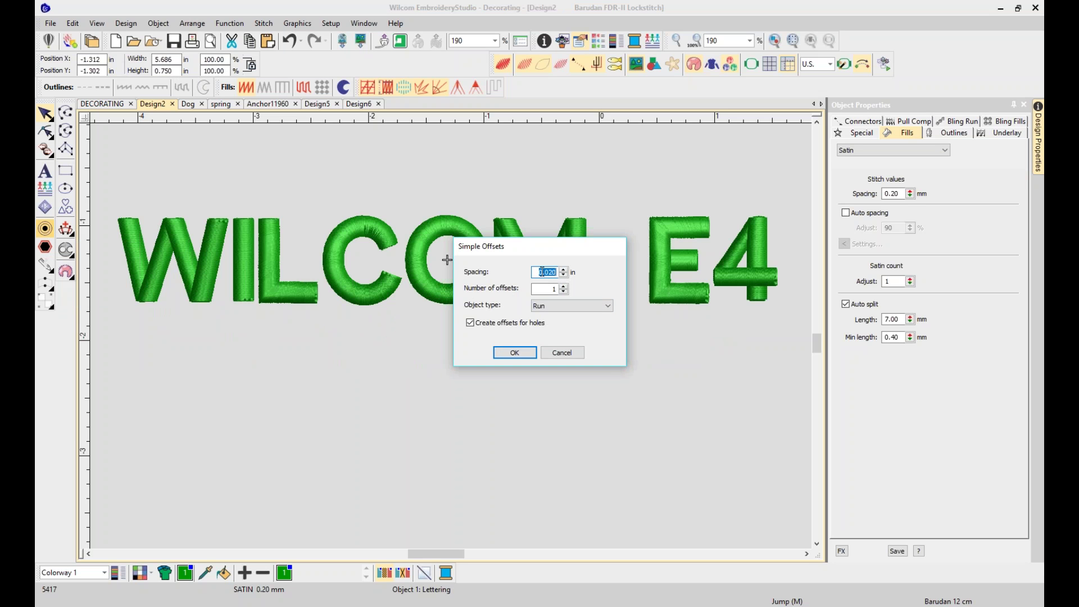
Add one Run offset at 0 spacing around every letter, including holes
{"action": "type", "text": "0"}
{"action": "left_click", "coordinate": [605, 306]}
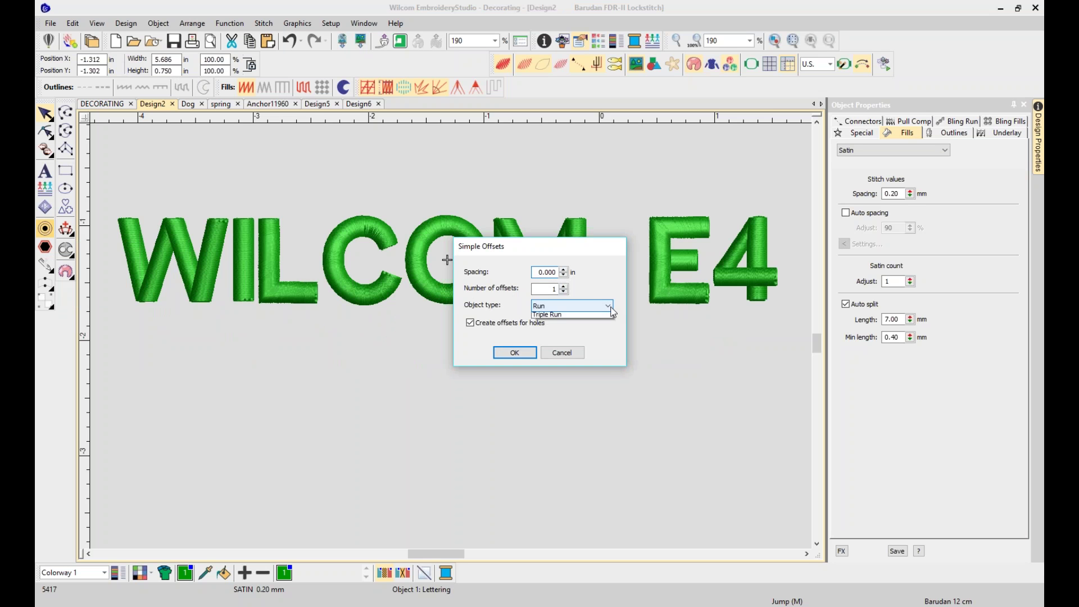
{"action": "left_click", "coordinate": [554, 325]}
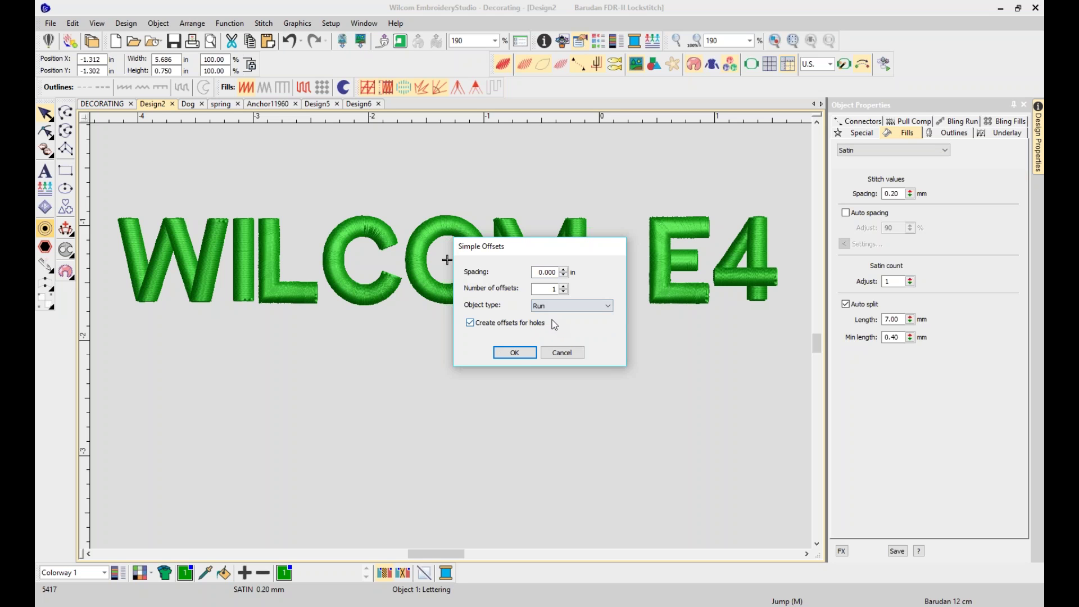
{"action": "left_click", "coordinate": [514, 352]}
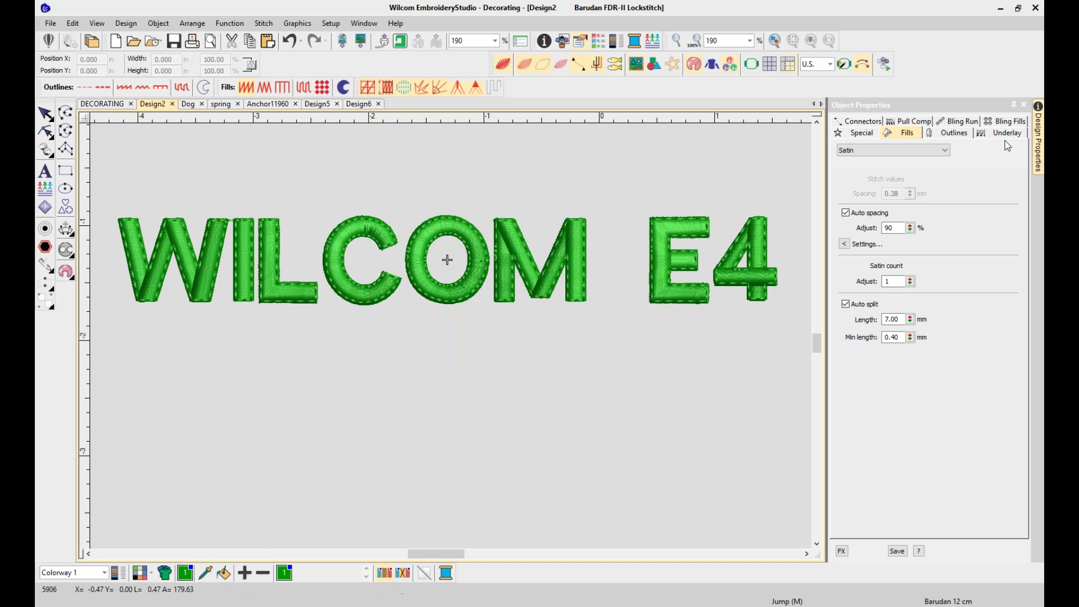
{"action": "left_click", "coordinate": [363, 24]}
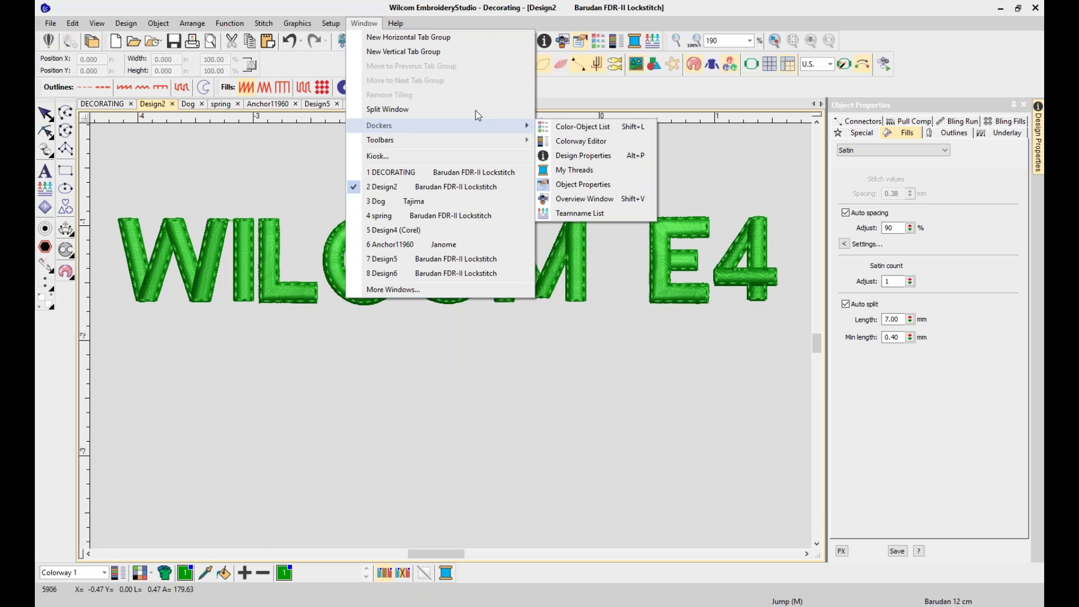
Show the Color-Object List and recolour the WILCOM E4 letter outlines to colour 2
{"action": "mouse_move", "coordinate": [530, 125]}
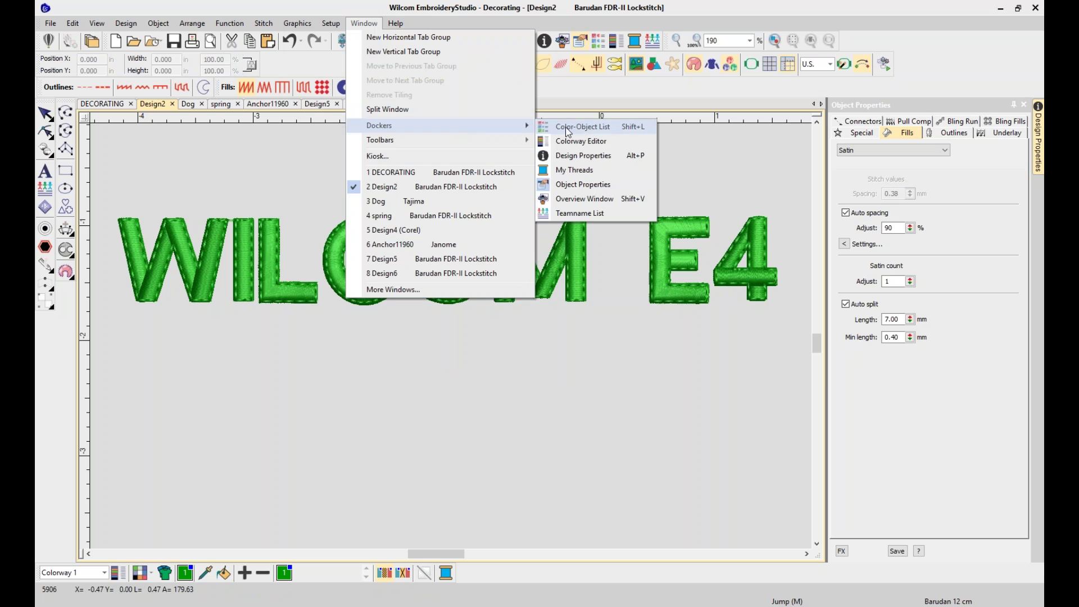
{"action": "left_click", "coordinate": [565, 127]}
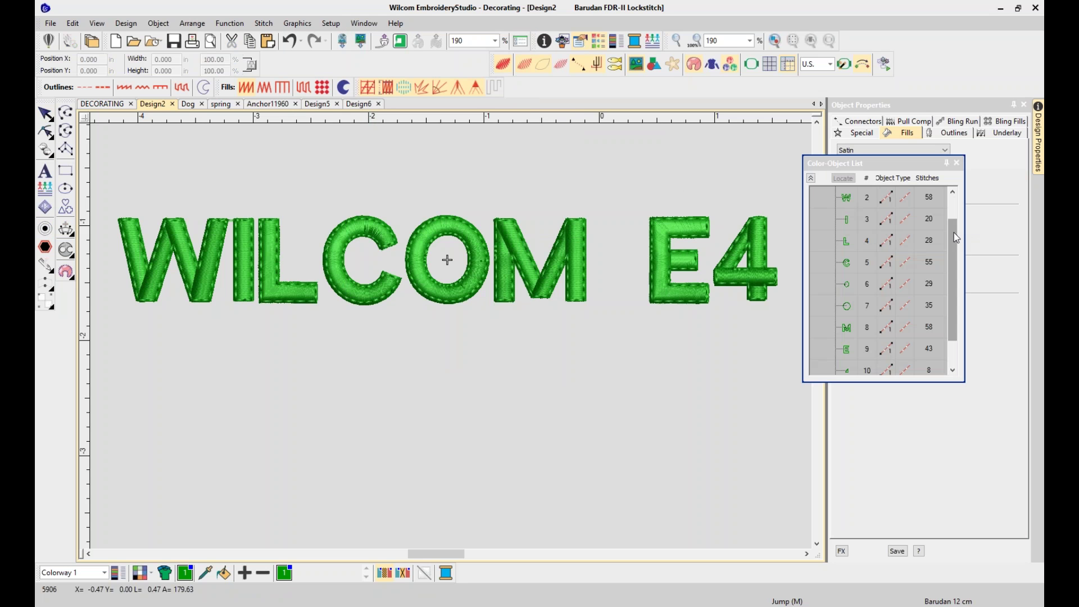
{"action": "left_click_drag", "start_coordinate": [953, 232], "coordinate": [949, 218]}
{"action": "left_click", "coordinate": [850, 198]}
{"action": "left_click", "coordinate": [851, 197], "text": "ctrl"}
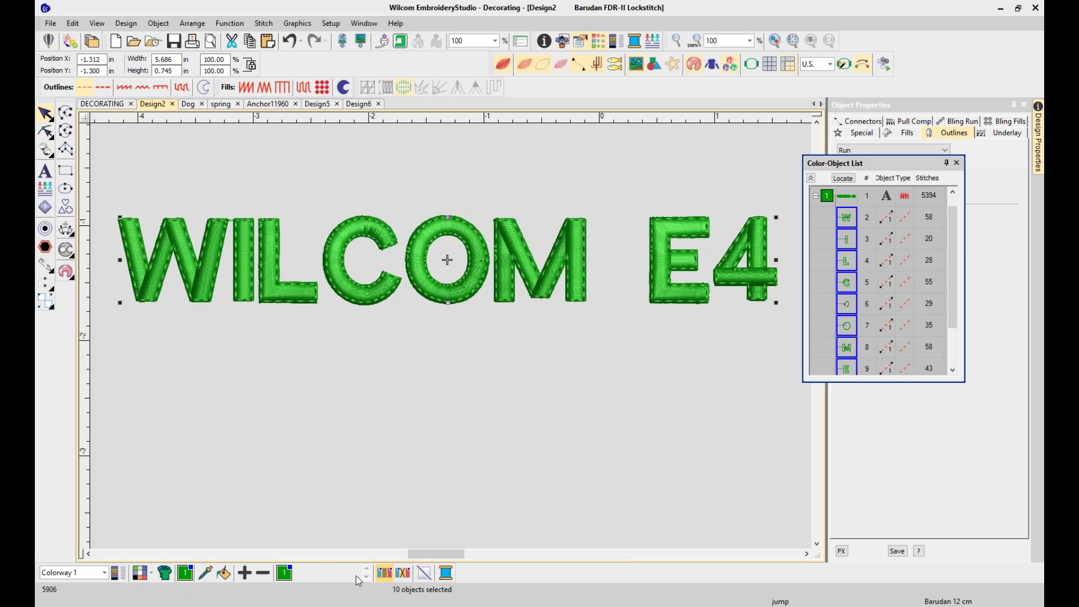
{"action": "left_click", "coordinate": [300, 573]}
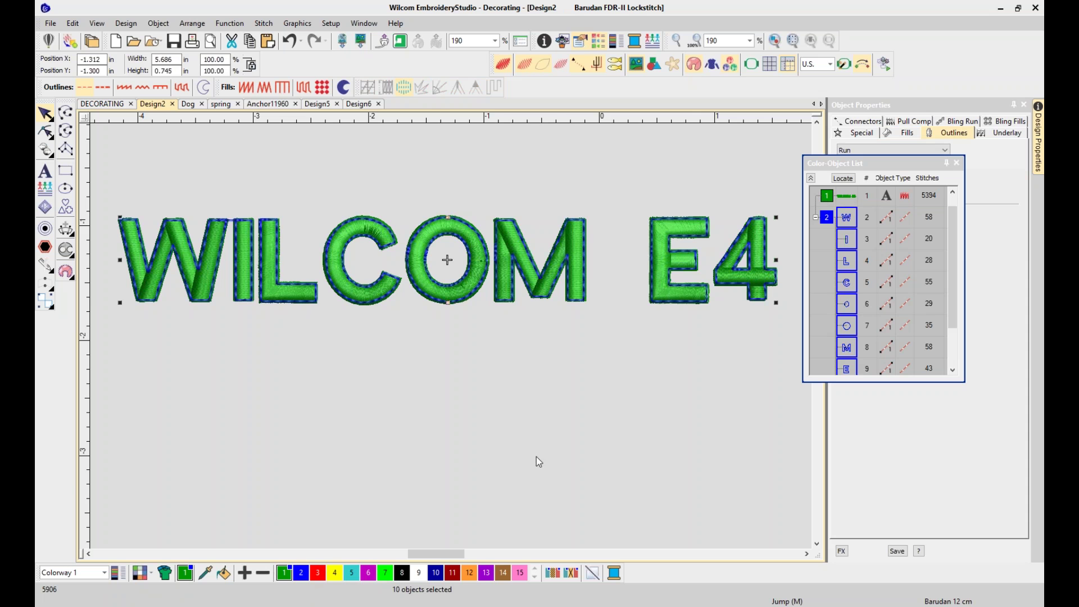
{"action": "key", "text": "Escape"}
Select every object in Design2 and delete it all
{"action": "scroll", "coordinate": [669, 543], "scroll_direction": "up", "scroll_amount": 1}
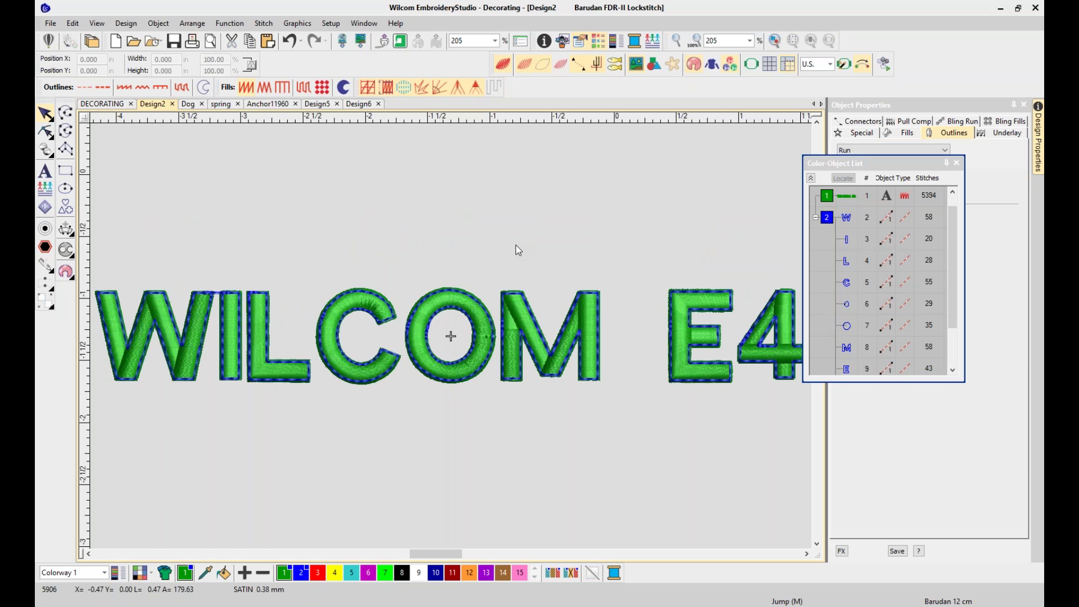
{"action": "key", "text": "ctrl+a"}
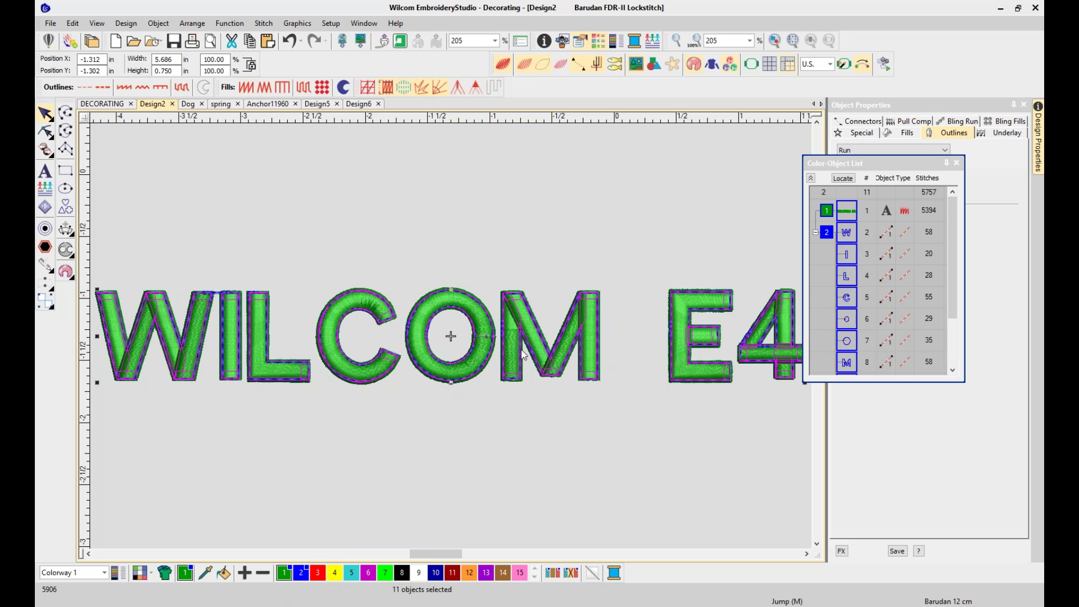
{"action": "key", "text": "Delete"}
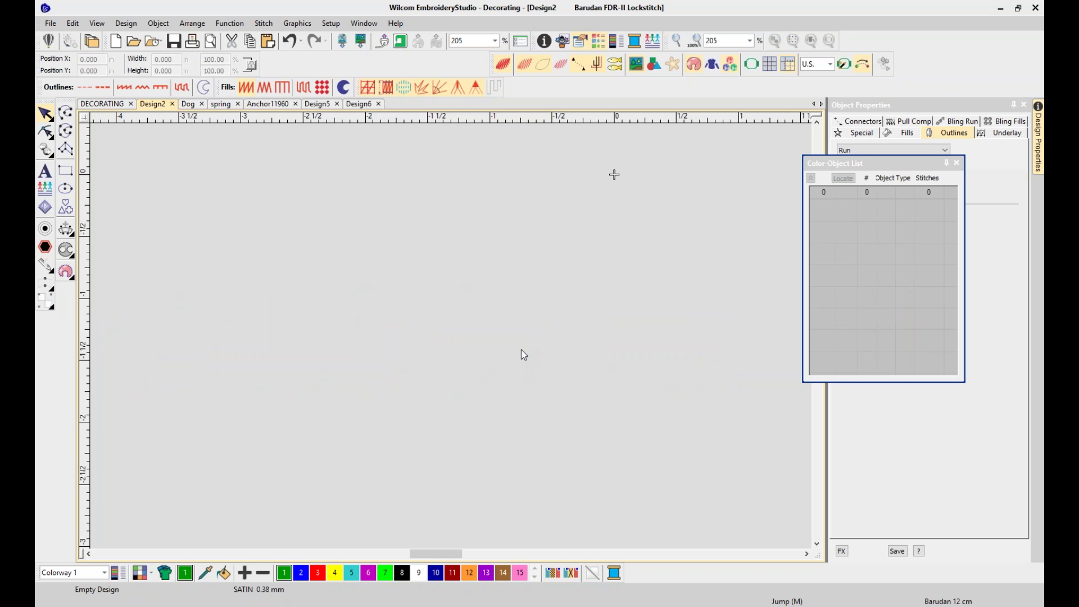
In the spring design, undo 15 actions back to the tulip artwork and delete the magenta lettering
{"action": "left_click", "coordinate": [222, 104]}
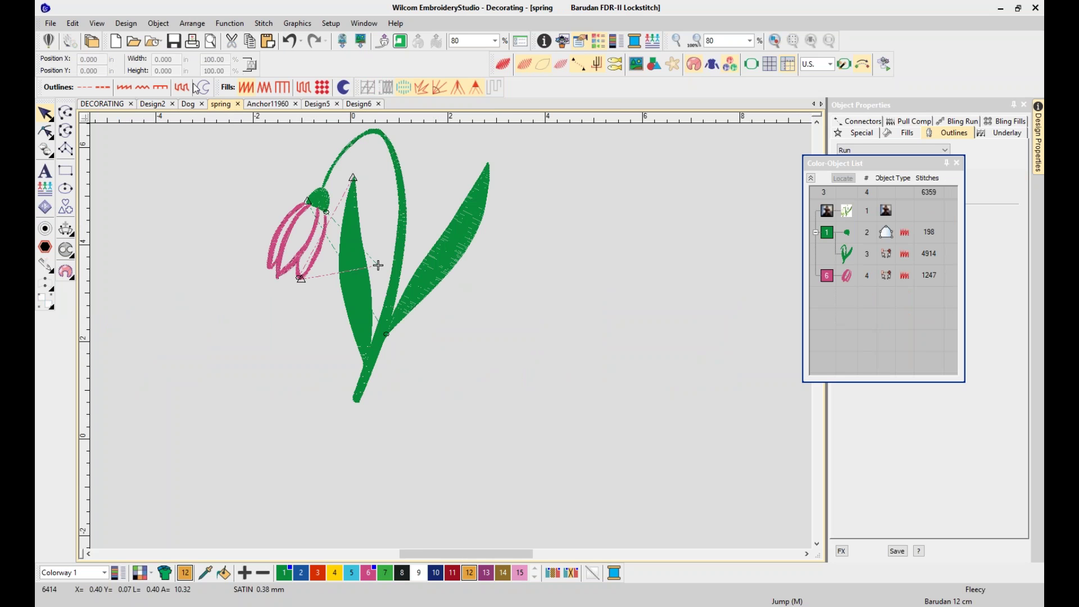
{"action": "left_click", "coordinate": [301, 41]}
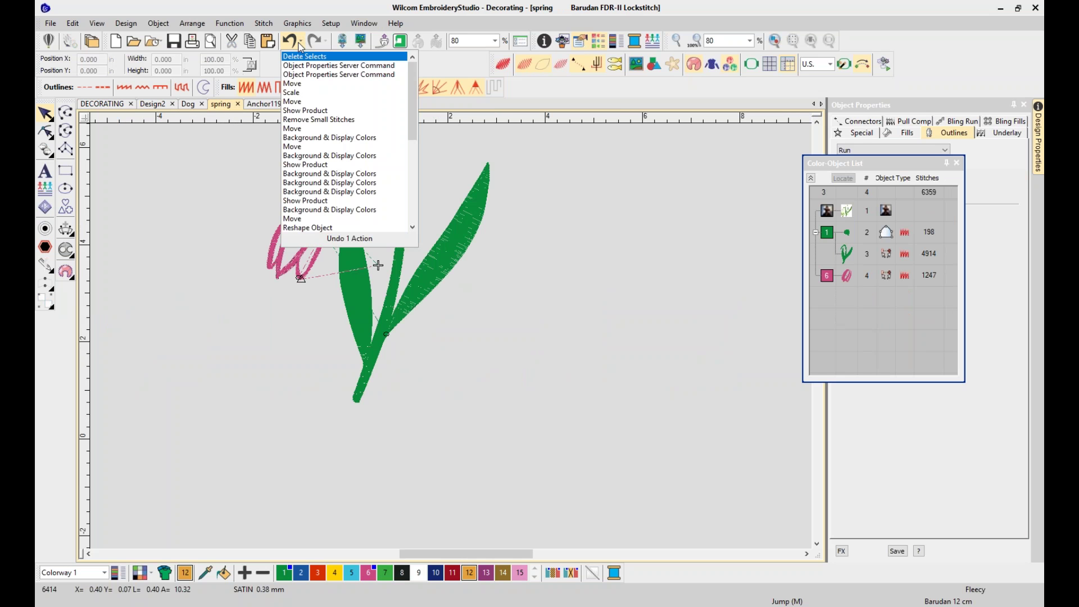
{"action": "left_click", "coordinate": [333, 203]}
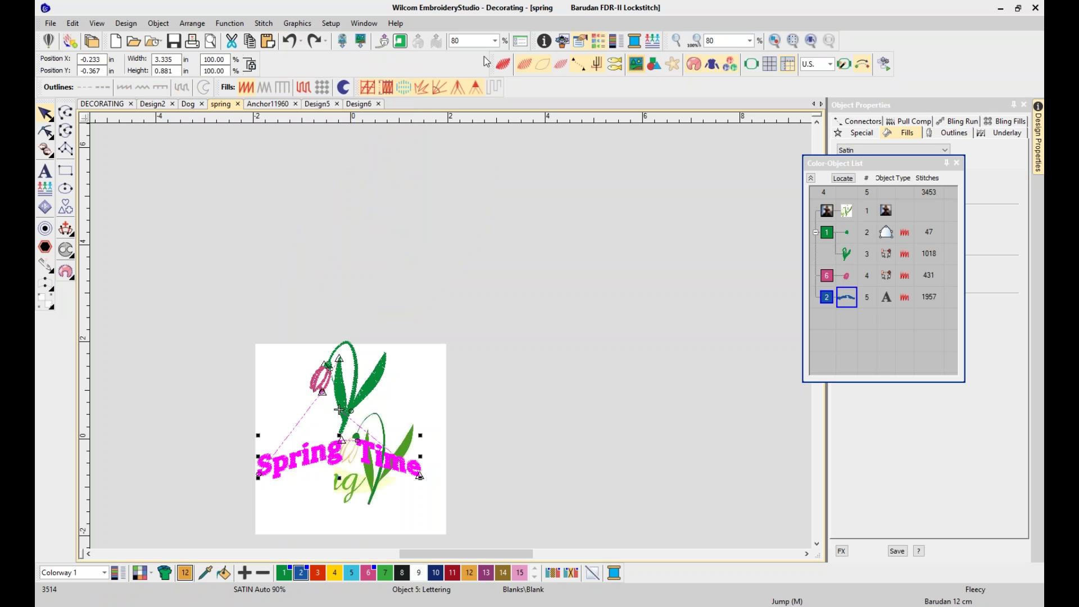
{"action": "left_click", "coordinate": [301, 41]}
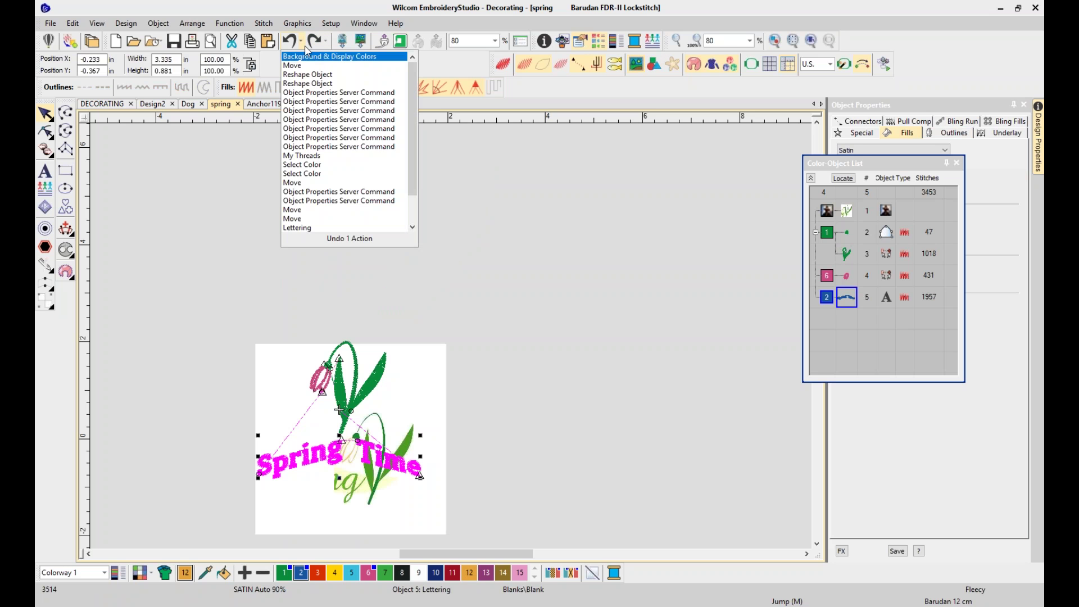
{"action": "scroll", "coordinate": [414, 204], "scroll_direction": "down", "scroll_amount": 1}
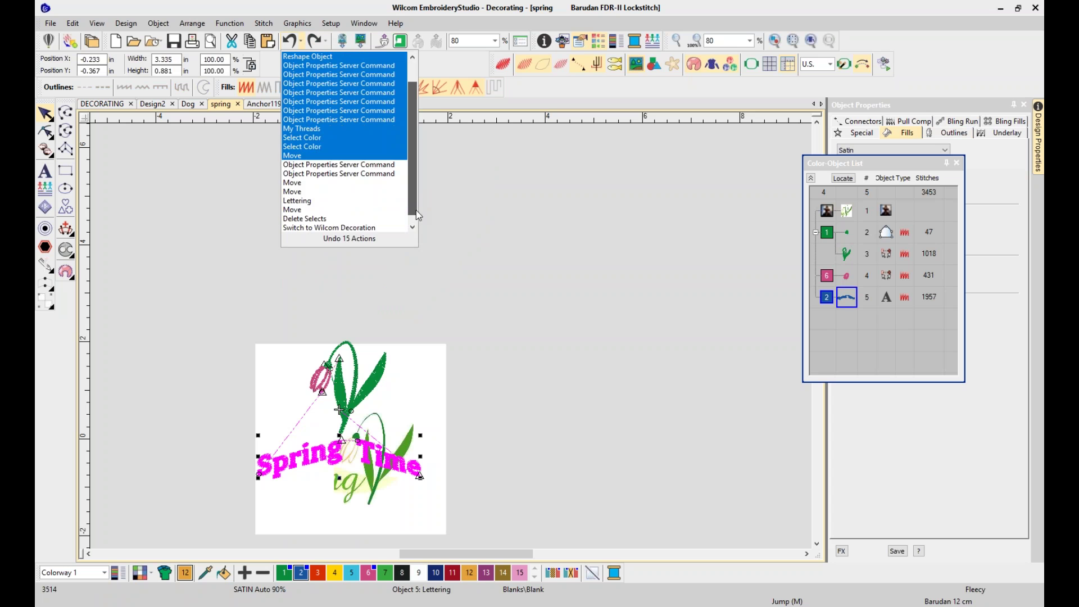
{"action": "left_click", "coordinate": [337, 218]}
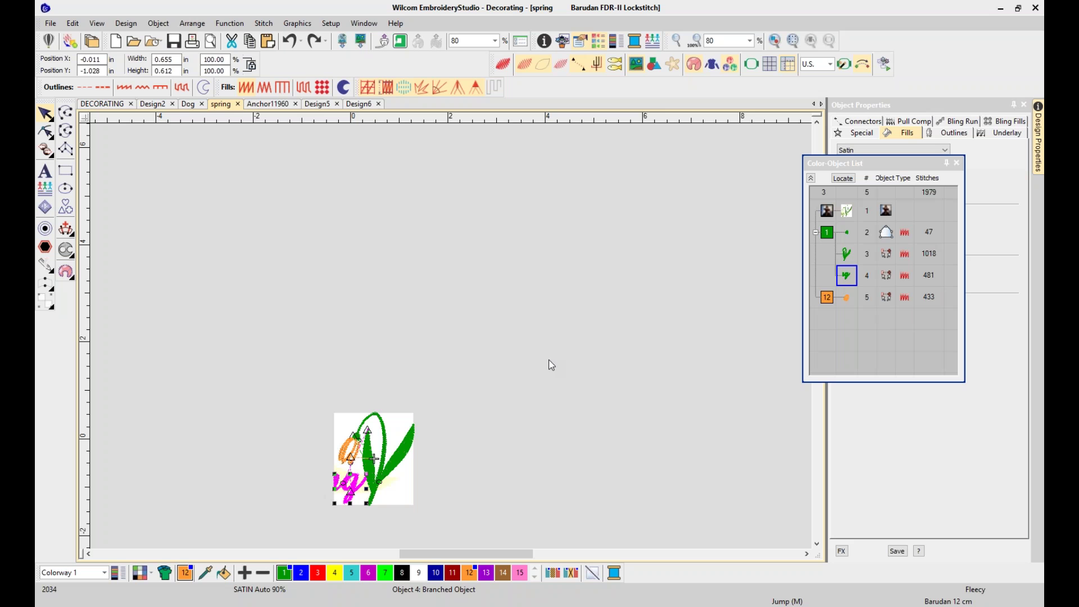
{"action": "key", "text": "Delete"}
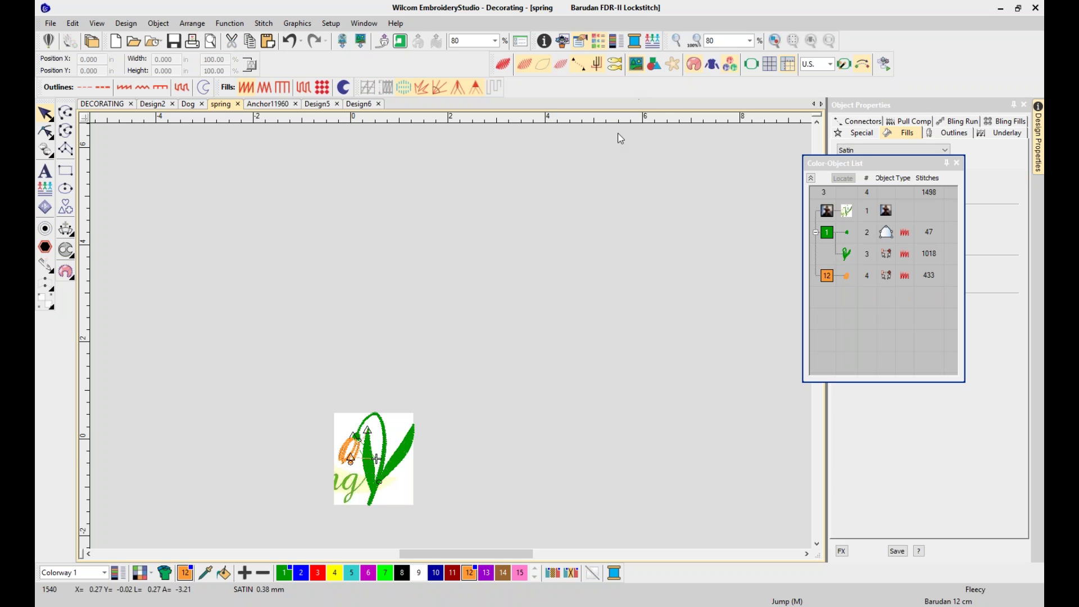
{"action": "key", "text": "0"}
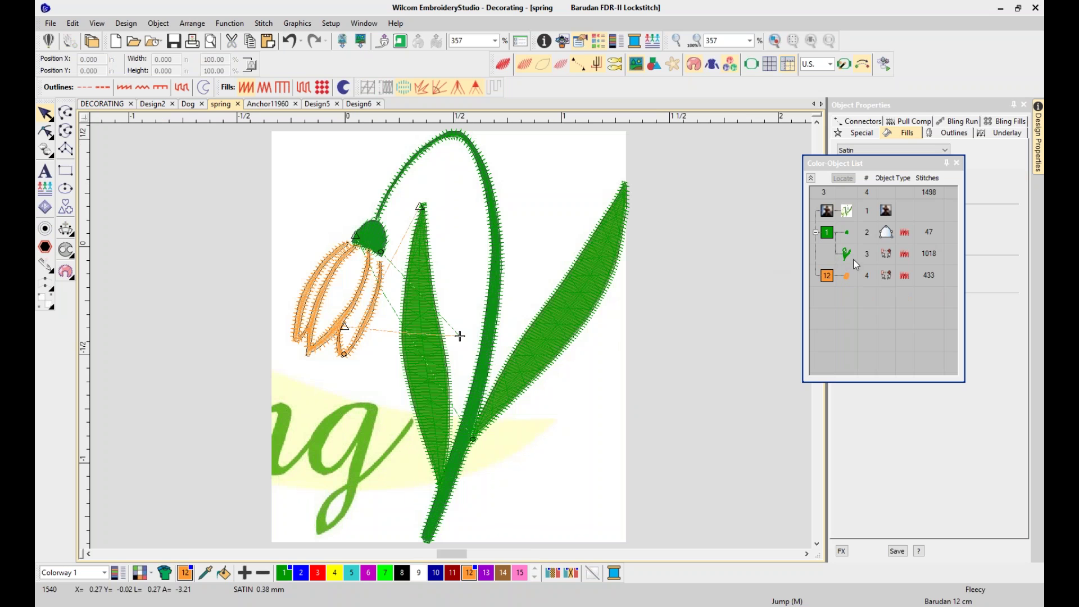
Select the green stem and leaf objects plus the orange flower, and delete all three
{"action": "left_click", "coordinate": [830, 239]}
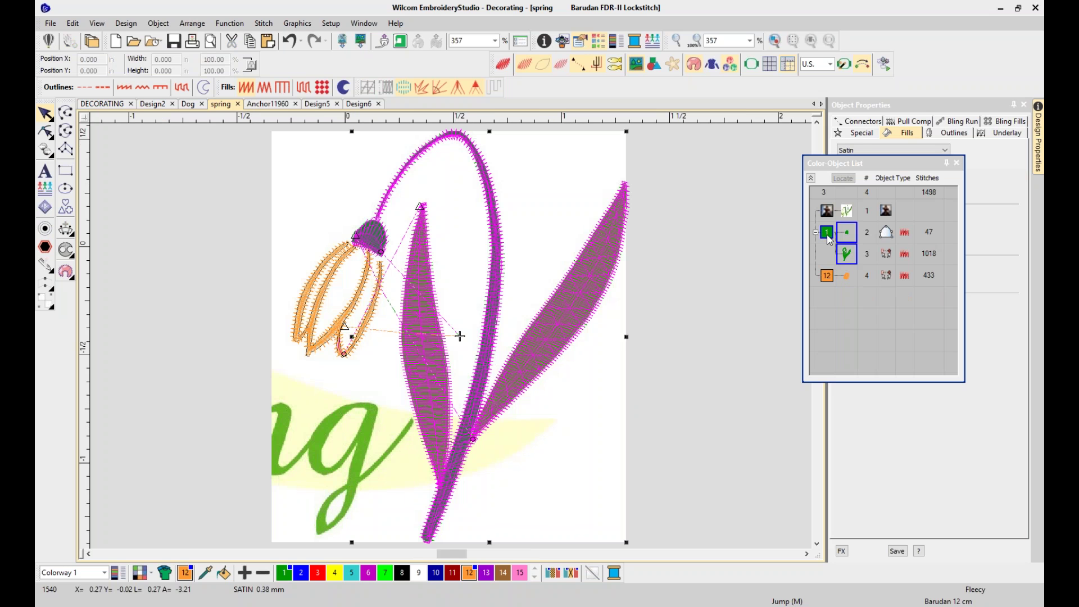
{"action": "left_click", "coordinate": [830, 279], "text": "ctrl"}
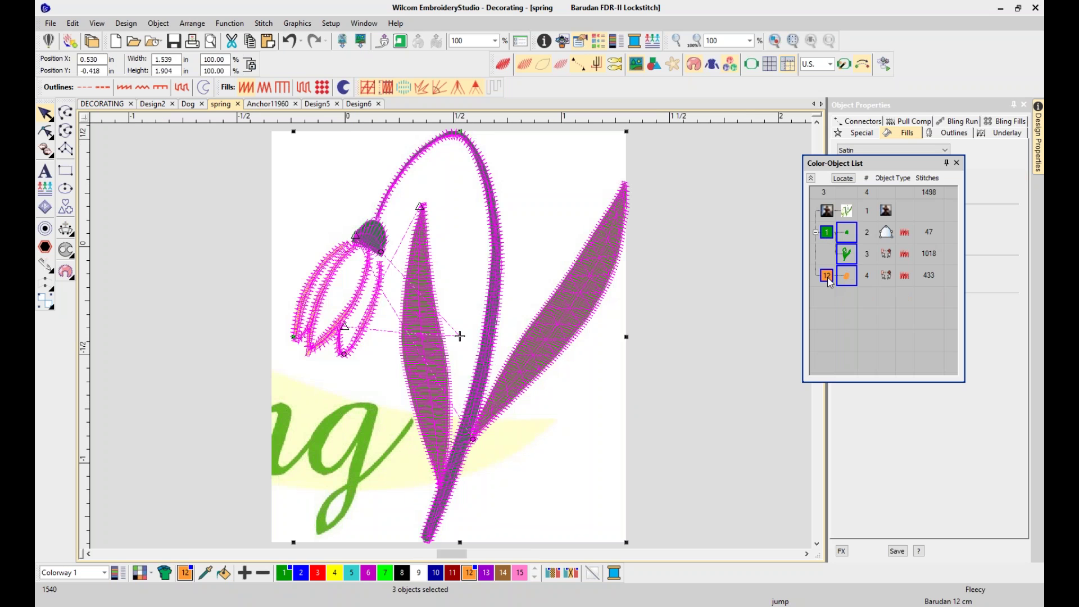
{"action": "key", "text": "Delete"}
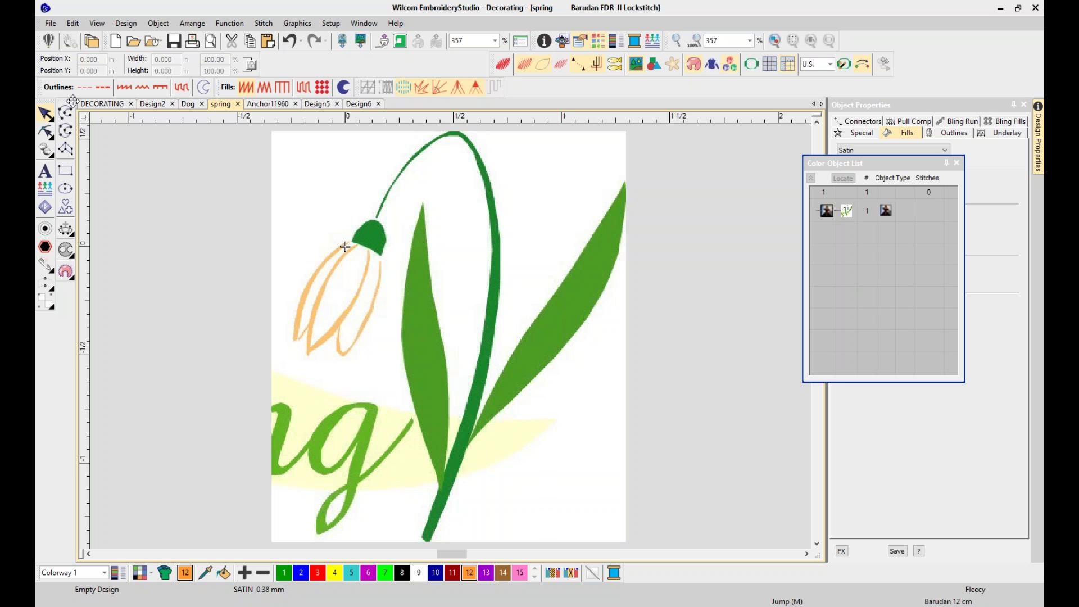
Float the digitizing tools, choose Digitize Closed Shape, and trace the right leaf's edge up to its tip
{"action": "left_click_drag", "start_coordinate": [66, 106], "coordinate": [113, 145]}
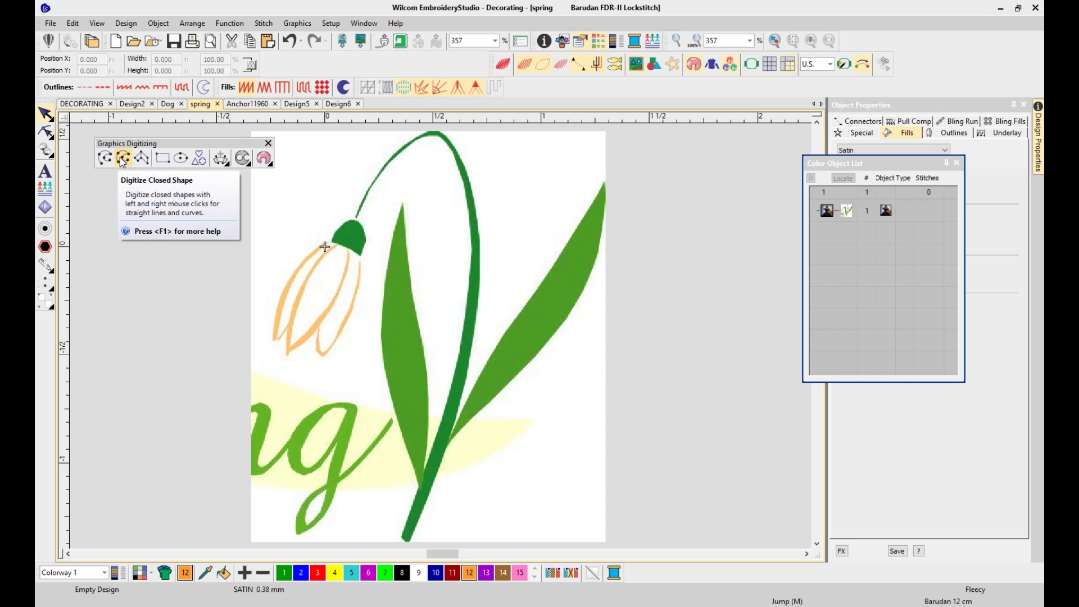
{"action": "left_click", "coordinate": [125, 160]}
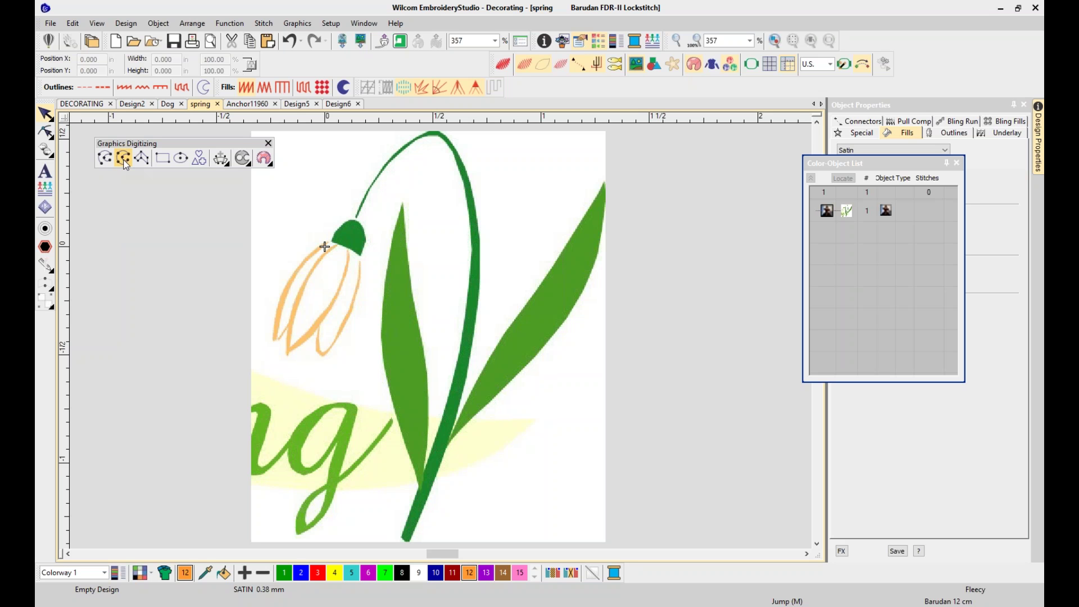
{"action": "left_click", "coordinate": [529, 298]}
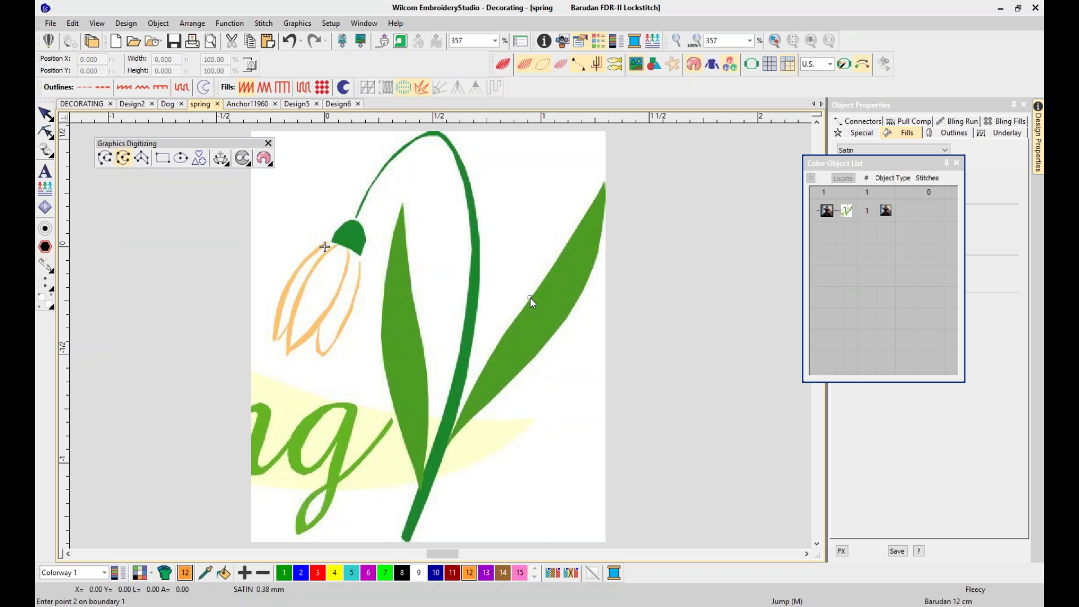
{"action": "left_click", "coordinate": [555, 262]}
{"action": "left_click", "coordinate": [581, 218]}
{"action": "left_click", "coordinate": [603, 184]}
Trace the leaf's lower edge down to its base and back, closing it into a filled shape
{"action": "left_click", "coordinate": [601, 237]}
{"action": "left_click", "coordinate": [572, 311]}
{"action": "left_click", "coordinate": [535, 358]}
{"action": "left_click", "coordinate": [502, 392]}
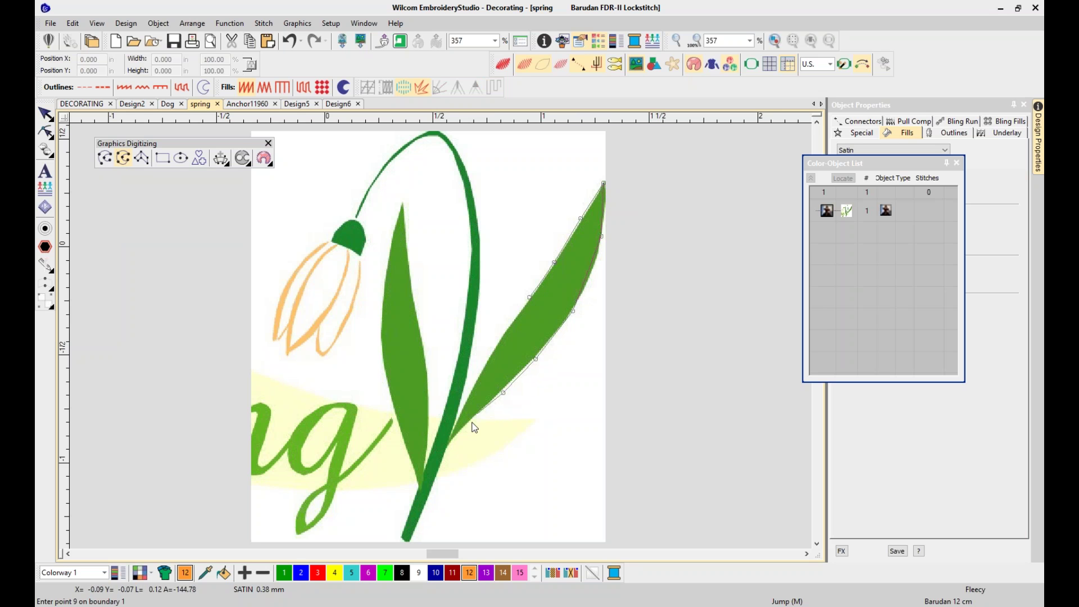
{"action": "left_click", "coordinate": [446, 448]}
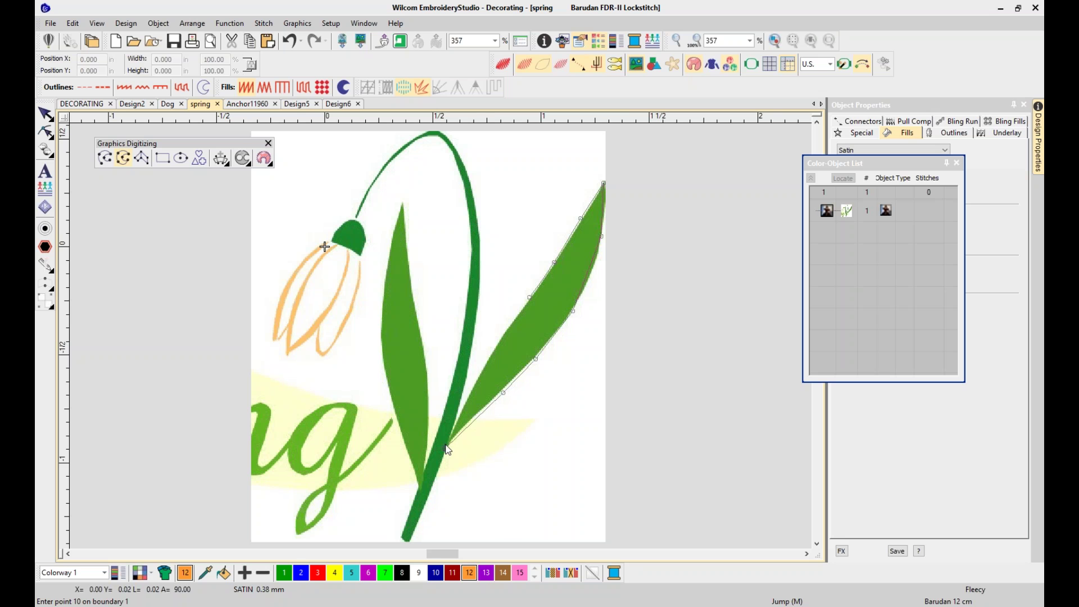
{"action": "left_click", "coordinate": [445, 435]}
{"action": "left_click", "coordinate": [490, 349]}
{"action": "left_click", "coordinate": [521, 315]}
{"action": "key", "text": "Return"}
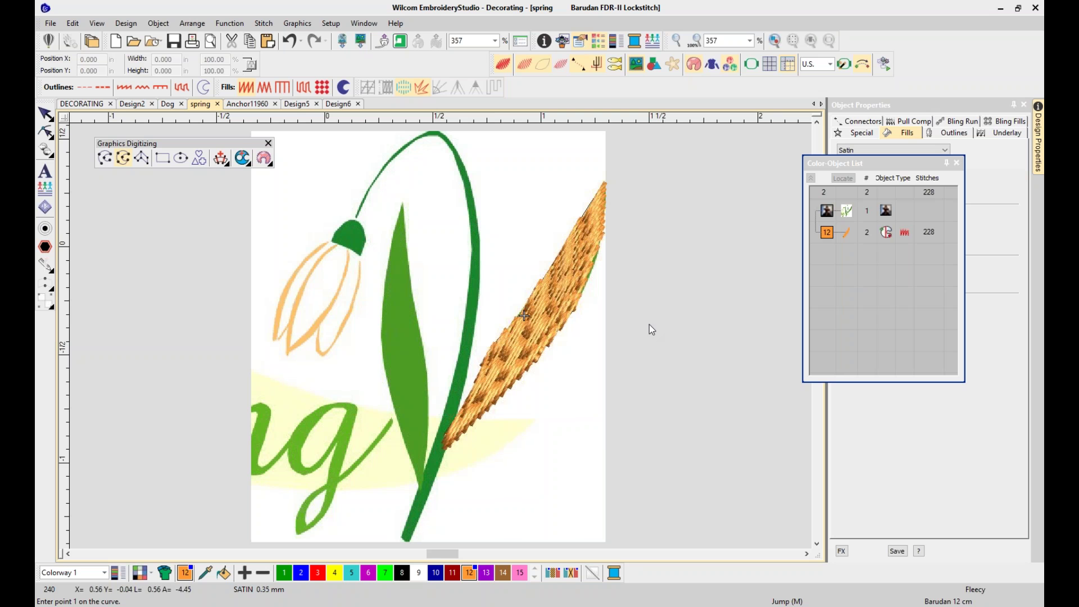
Add a stitch-angle line across the orange leaf and pull its tip up and right
{"action": "left_click", "coordinate": [45, 115]}
{"action": "left_click", "coordinate": [220, 158]}
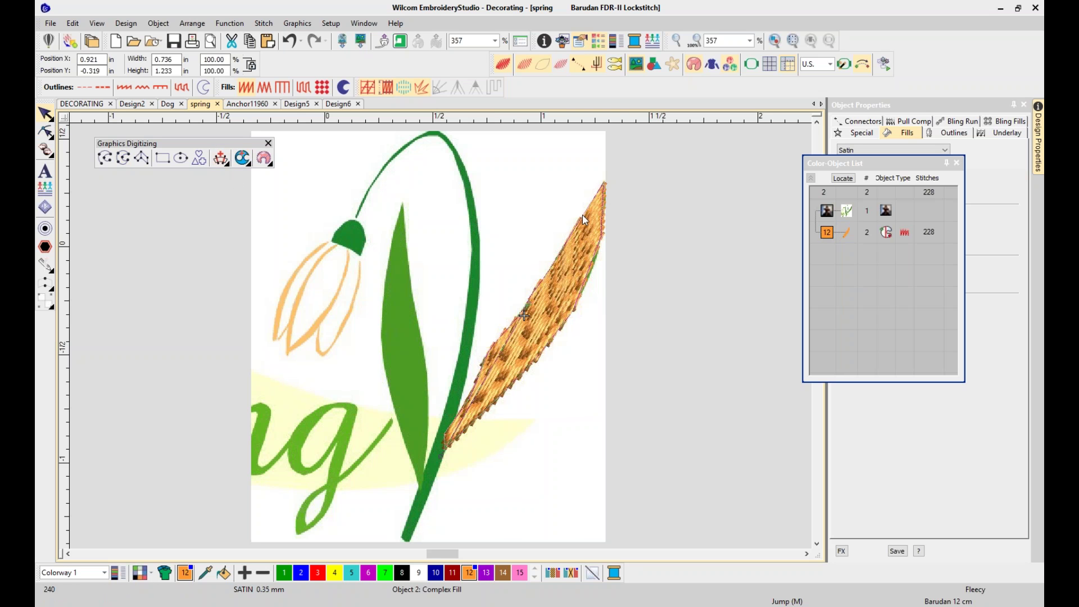
{"action": "left_click", "coordinate": [568, 190]}
{"action": "left_click", "coordinate": [614, 310]}
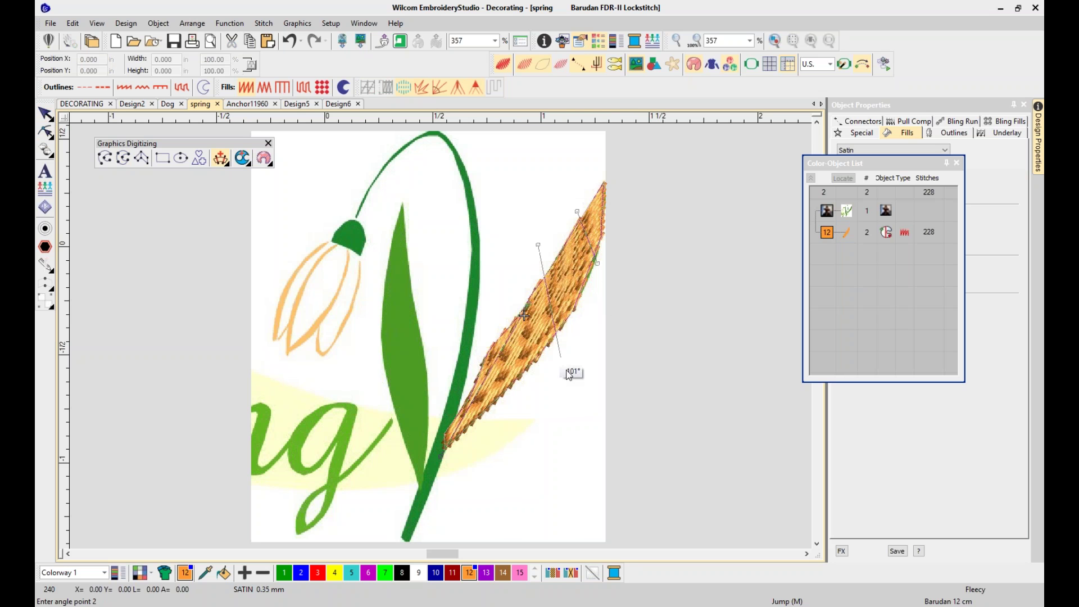
{"action": "key", "text": "Return"}
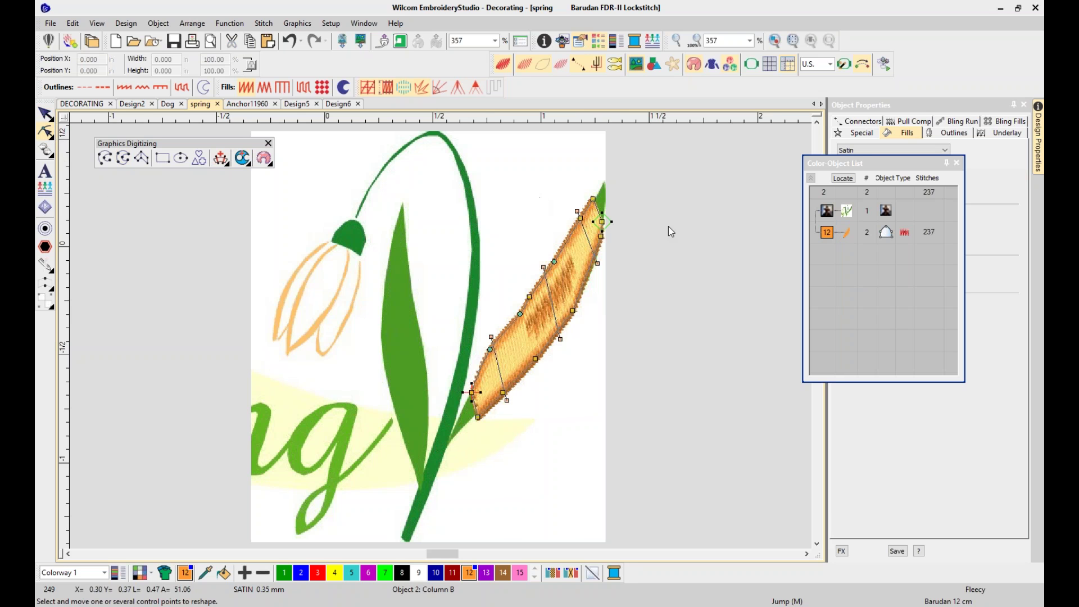
{"action": "left_click_drag", "start_coordinate": [594, 199], "coordinate": [607, 186]}
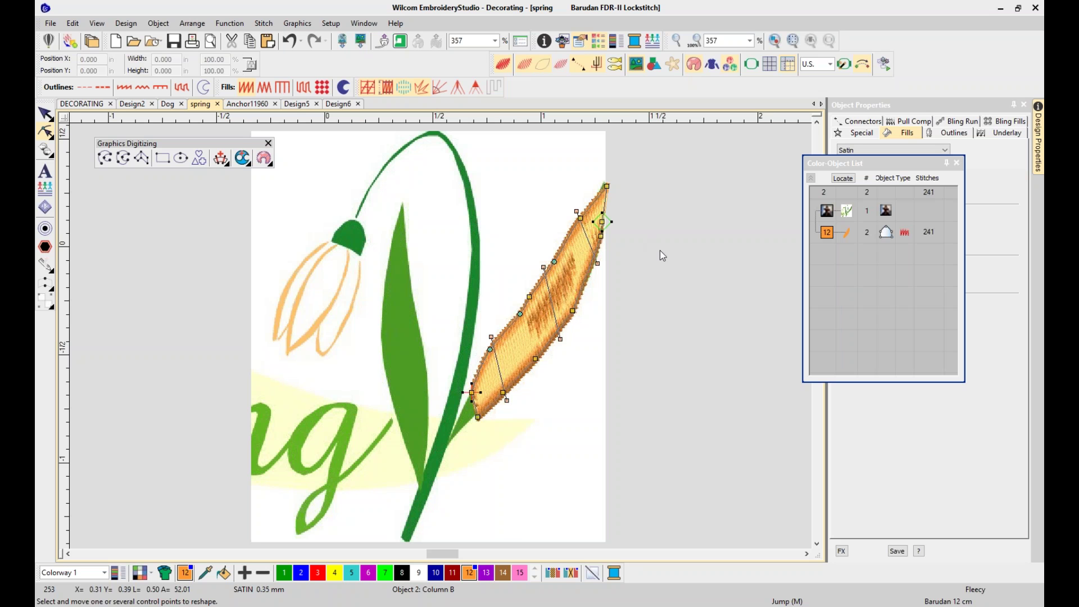
{"action": "key", "text": "Escape"}
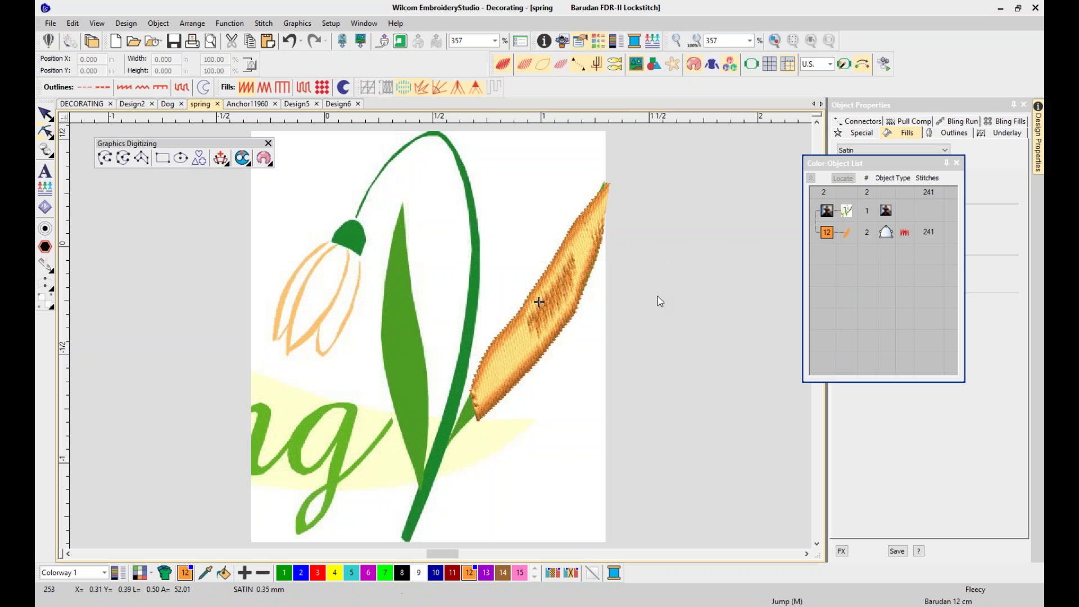
Reshape the leaf by tilting the top stitch angle and nudging the tip and right edge
{"action": "key", "text": "h"}
{"action": "left_click", "coordinate": [604, 218]}
{"action": "mouse_move", "coordinate": [577, 212]}
{"action": "left_mouse_down"}
{"action": "mouse_move", "coordinate": [582, 204]}
{"action": "mouse_move", "coordinate": [569, 221]}
{"action": "left_mouse_up"}
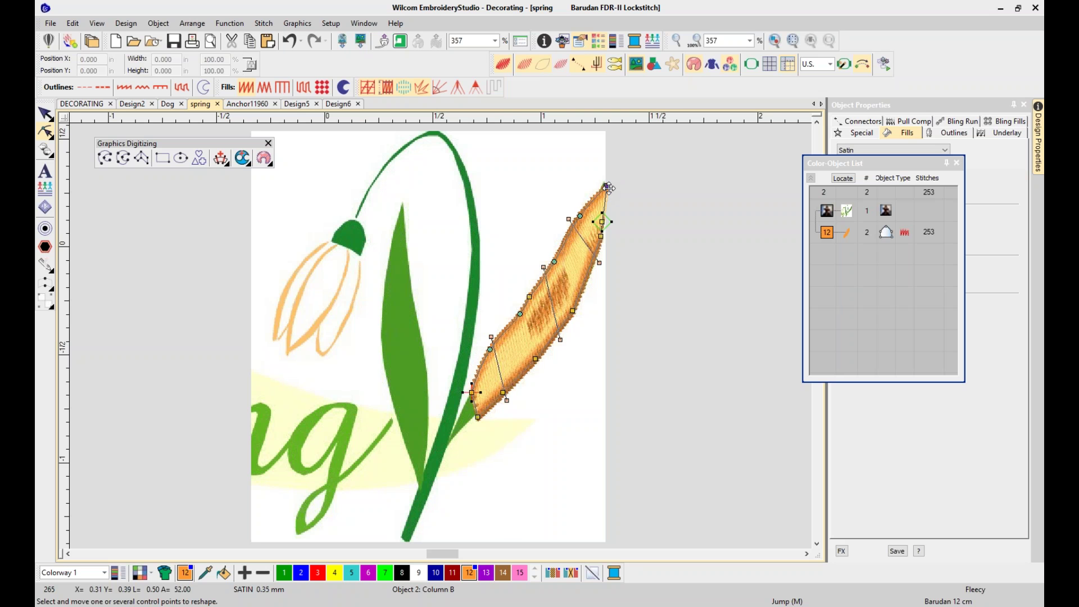
{"action": "left_click_drag", "start_coordinate": [607, 185], "coordinate": [605, 182]}
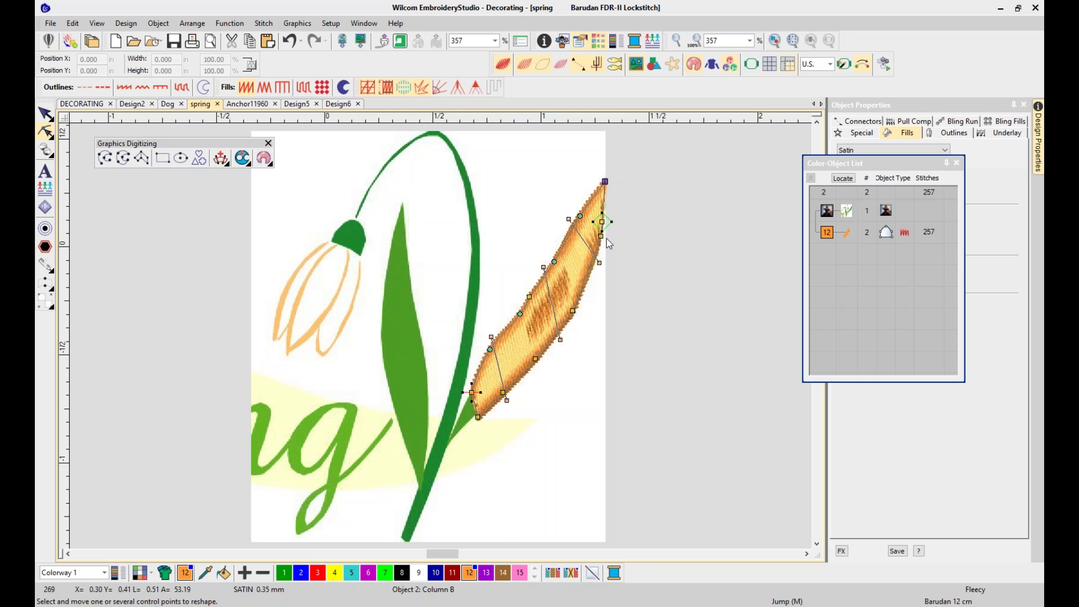
{"action": "left_click_drag", "start_coordinate": [601, 236], "coordinate": [602, 237]}
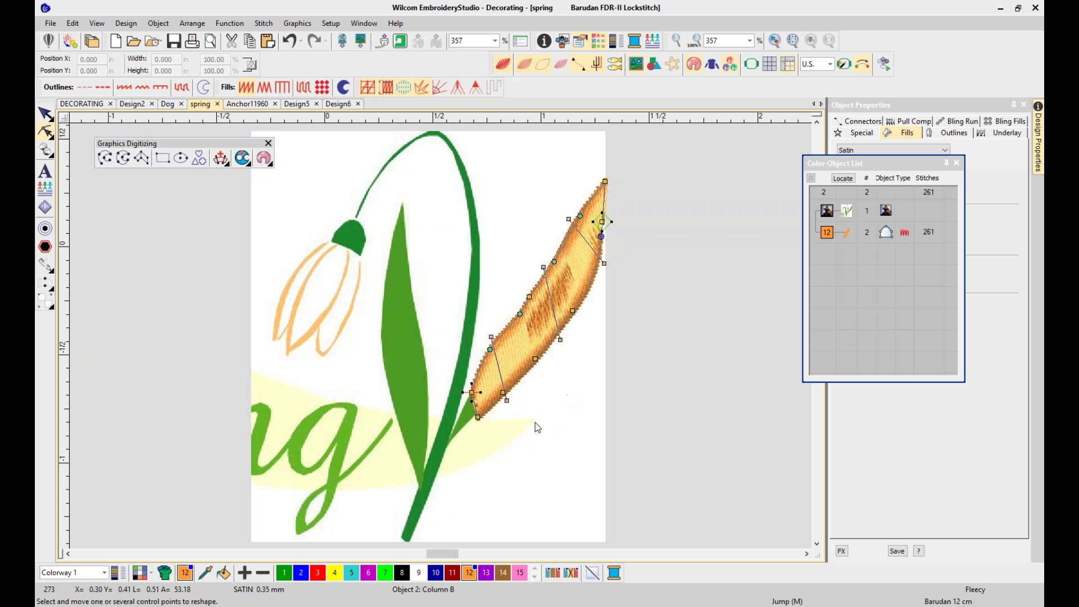
Convert the corner points on the leaf's lower edge and base into curve points
{"action": "left_click", "coordinate": [536, 359]}
{"action": "key", "text": "space"}
{"action": "left_click", "coordinate": [505, 392]}
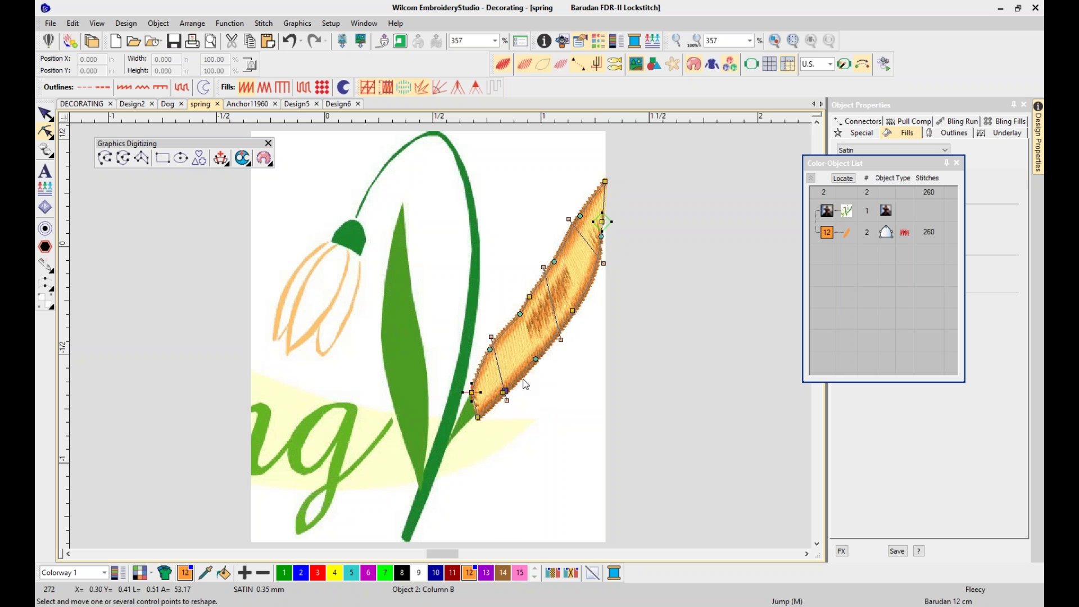
{"action": "key", "text": "space"}
{"action": "key", "text": "space"}
{"action": "left_click", "coordinate": [504, 393]}
{"action": "left_click", "coordinate": [669, 298]}
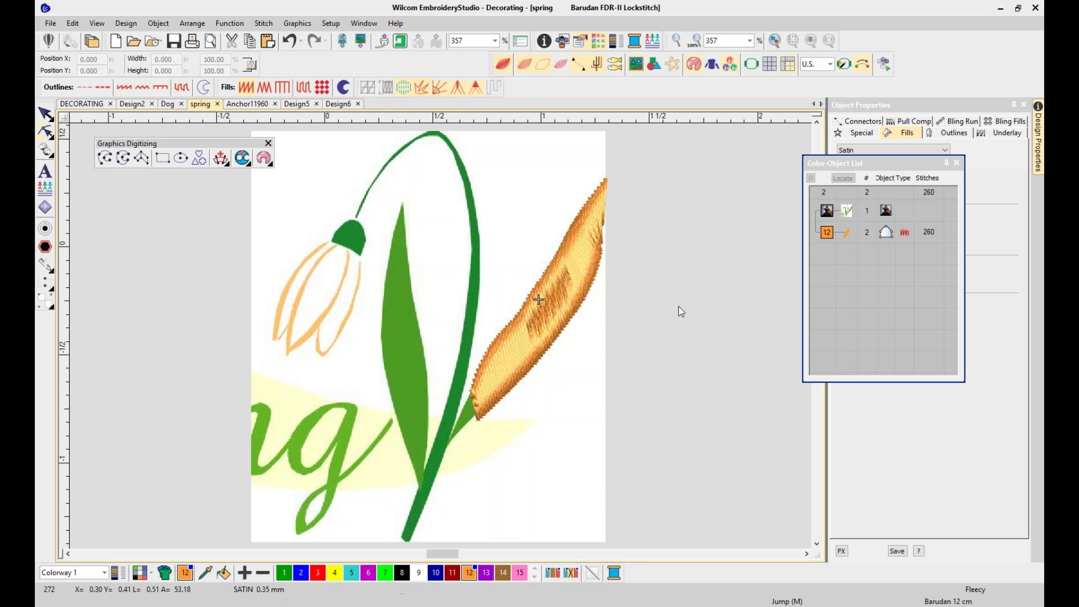
Preview Zigzag, E Stitch, Tatami and Motif fills on the orange leaf
{"action": "left_click", "coordinate": [45, 114]}
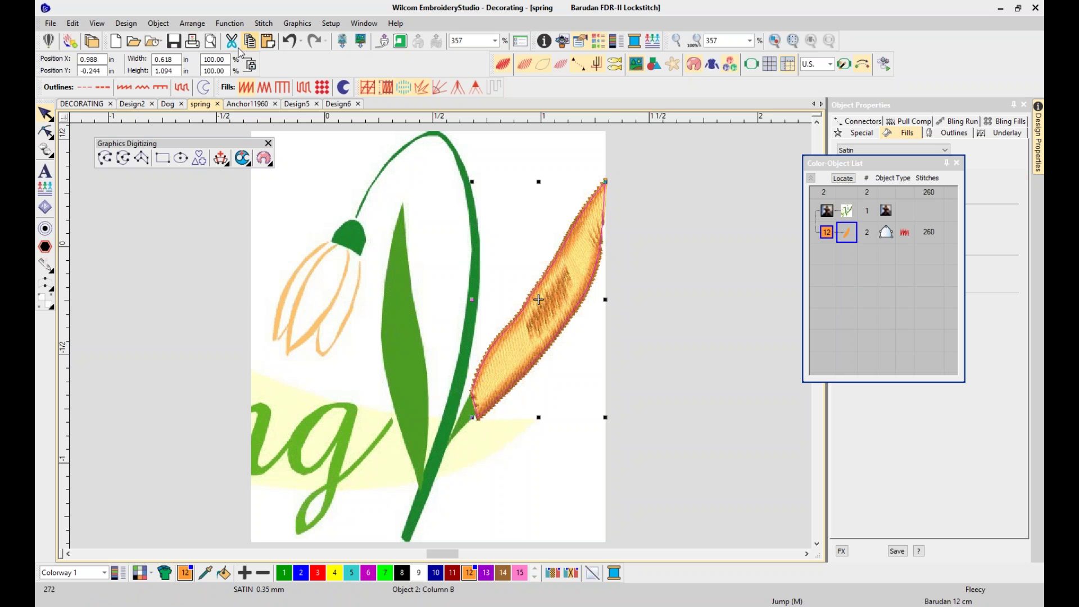
{"action": "left_click", "coordinate": [265, 90]}
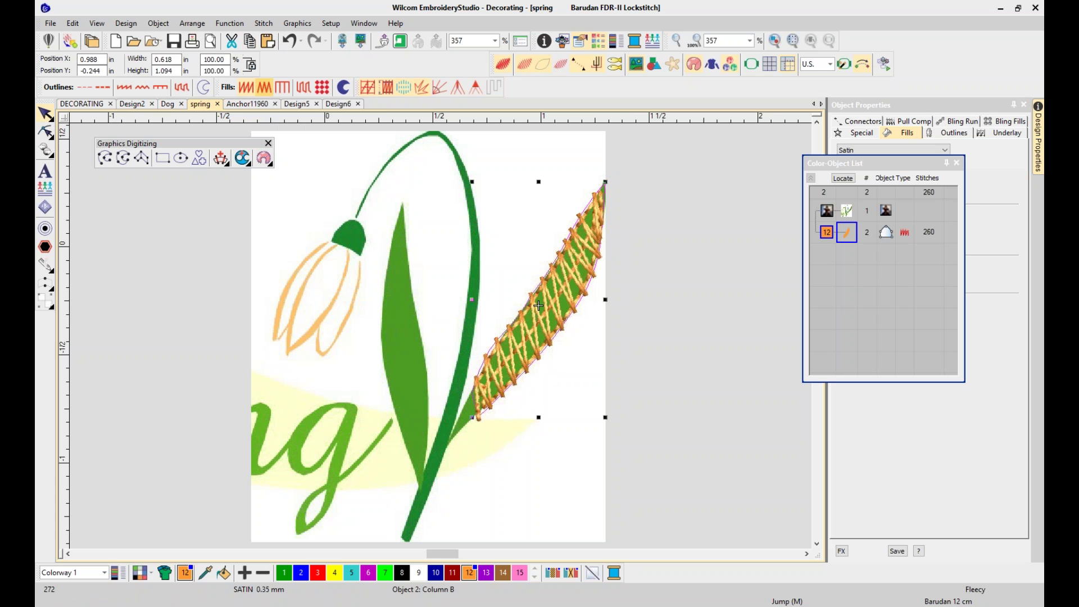
{"action": "left_click", "coordinate": [277, 89]}
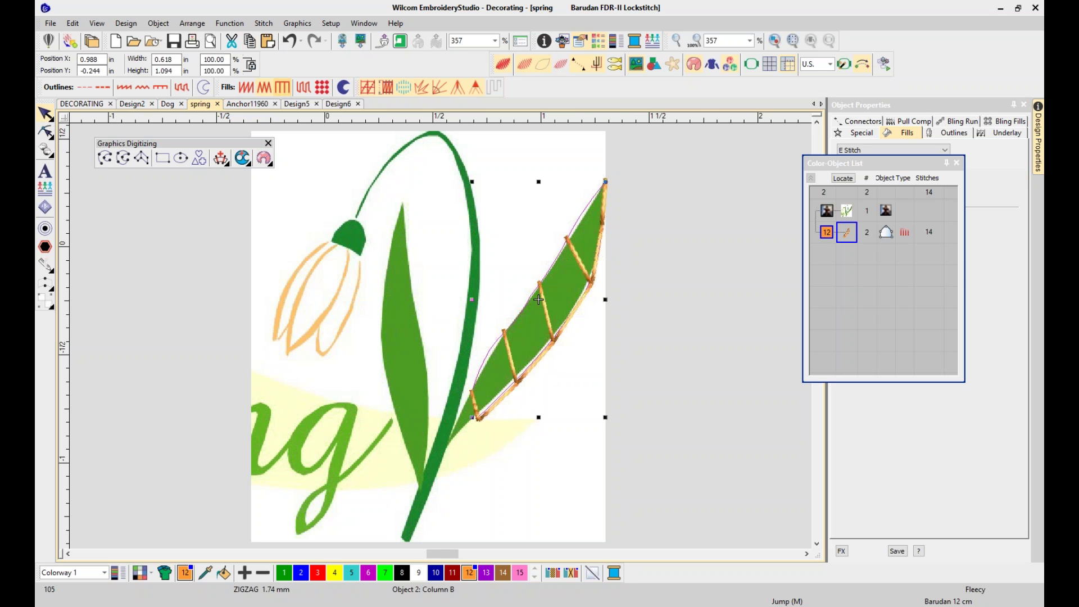
{"action": "left_click", "coordinate": [303, 86]}
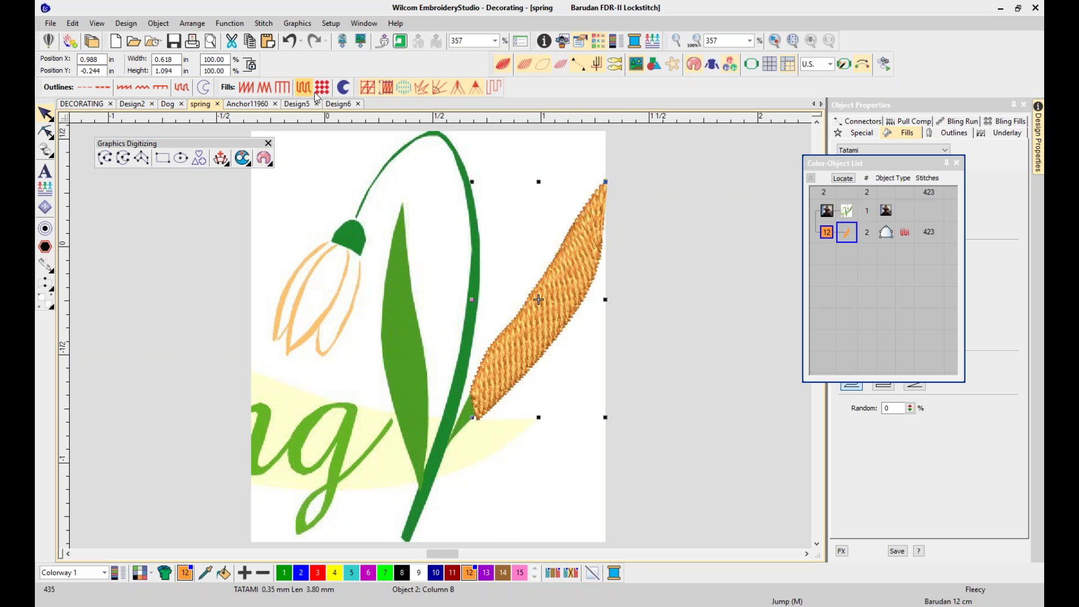
{"action": "left_click", "coordinate": [322, 88]}
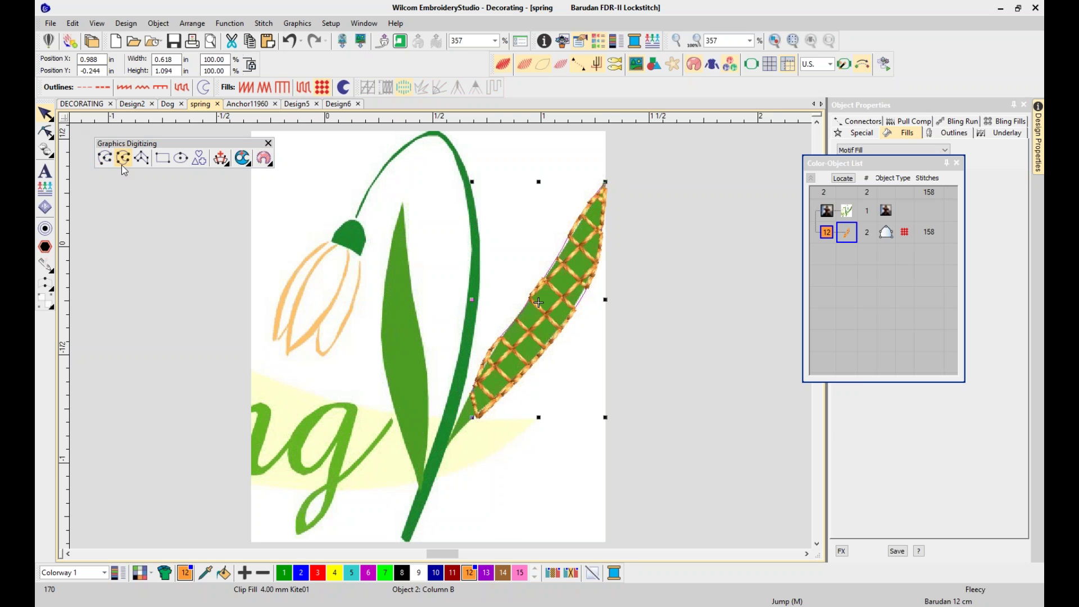
Change the leaf to a Run outline and drag its base down-left to the stem
{"action": "left_click", "coordinate": [89, 89]}
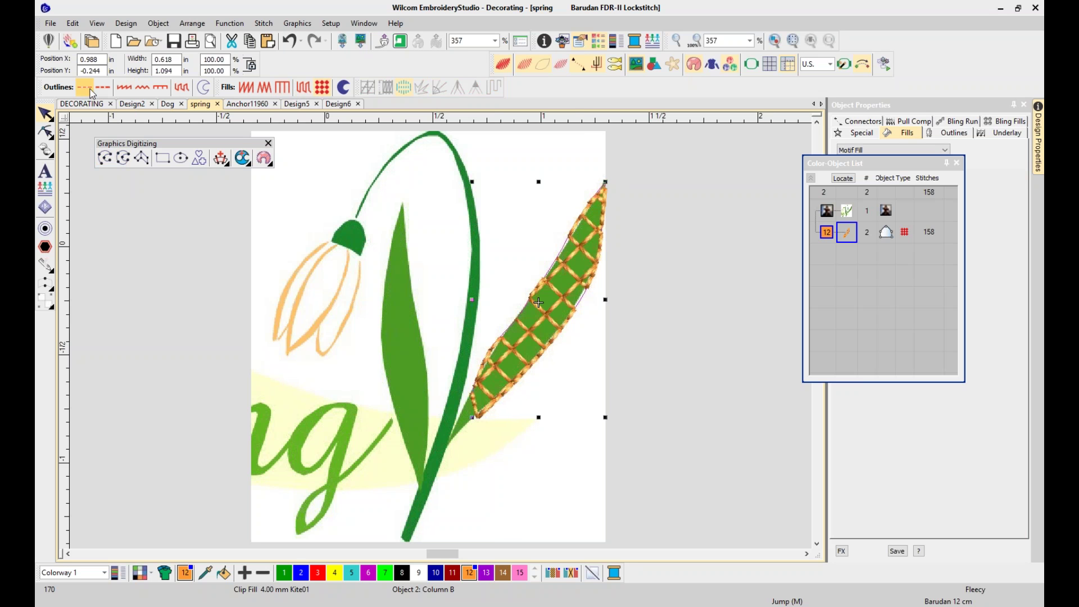
{"action": "left_click", "coordinate": [45, 132]}
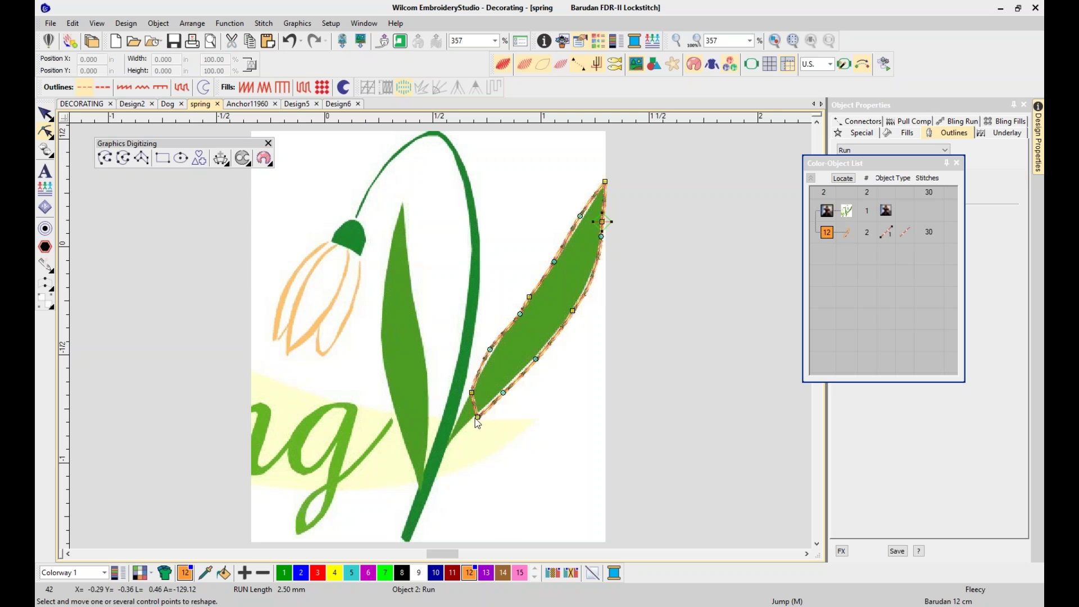
{"action": "left_click_drag", "start_coordinate": [477, 418], "coordinate": [450, 439]}
{"action": "left_click", "coordinate": [520, 439]}
{"action": "key", "text": "Escape"}
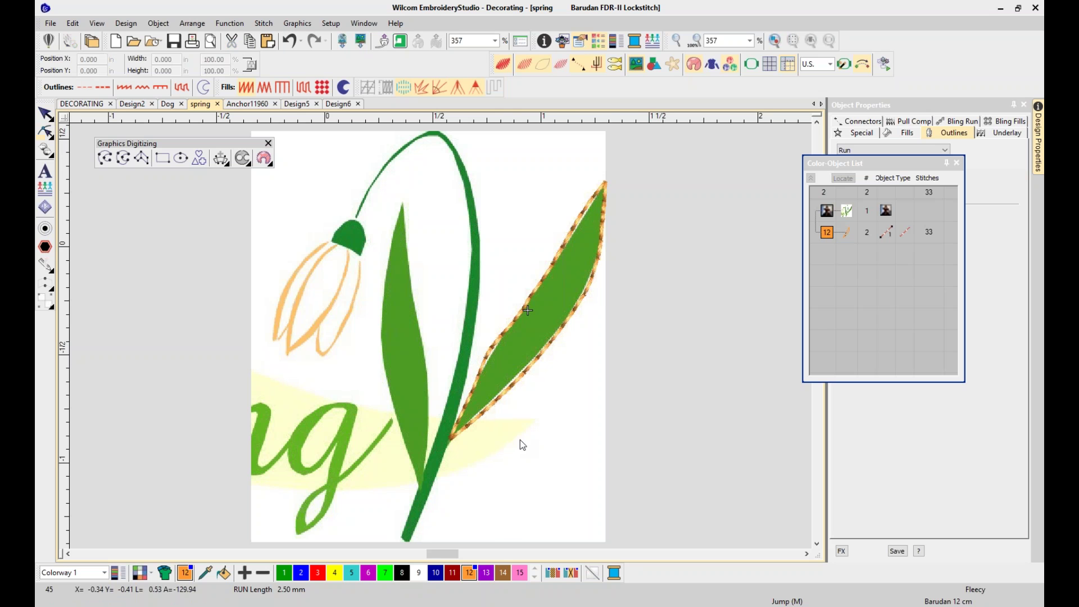
{"action": "left_click", "coordinate": [45, 114]}
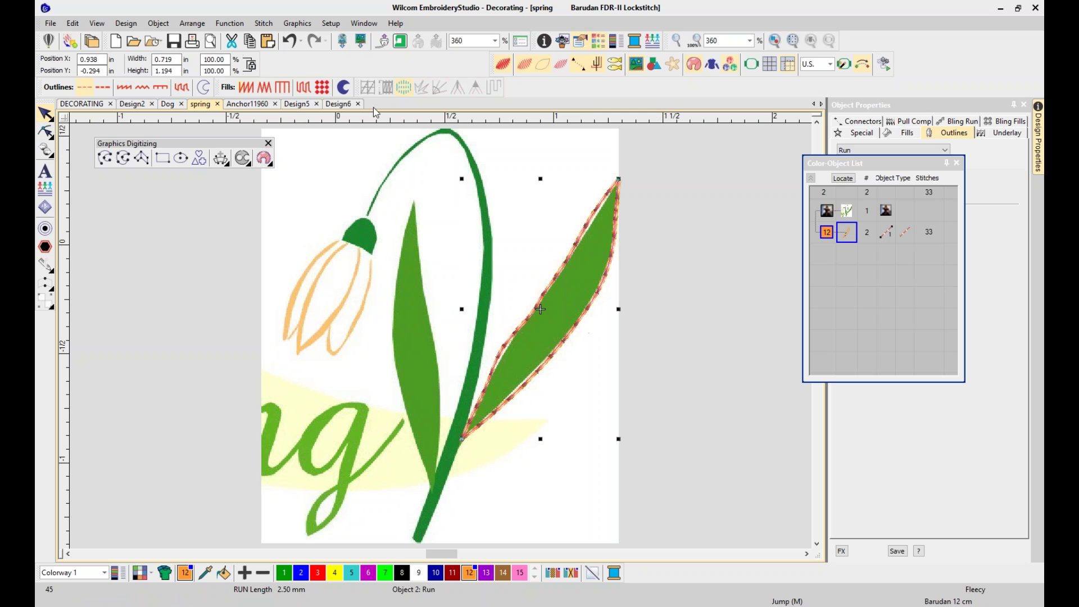
Give the leaf a Satin fill with three stitch-angle lines across its top, middle and lower parts
{"action": "left_click", "coordinate": [249, 90]}
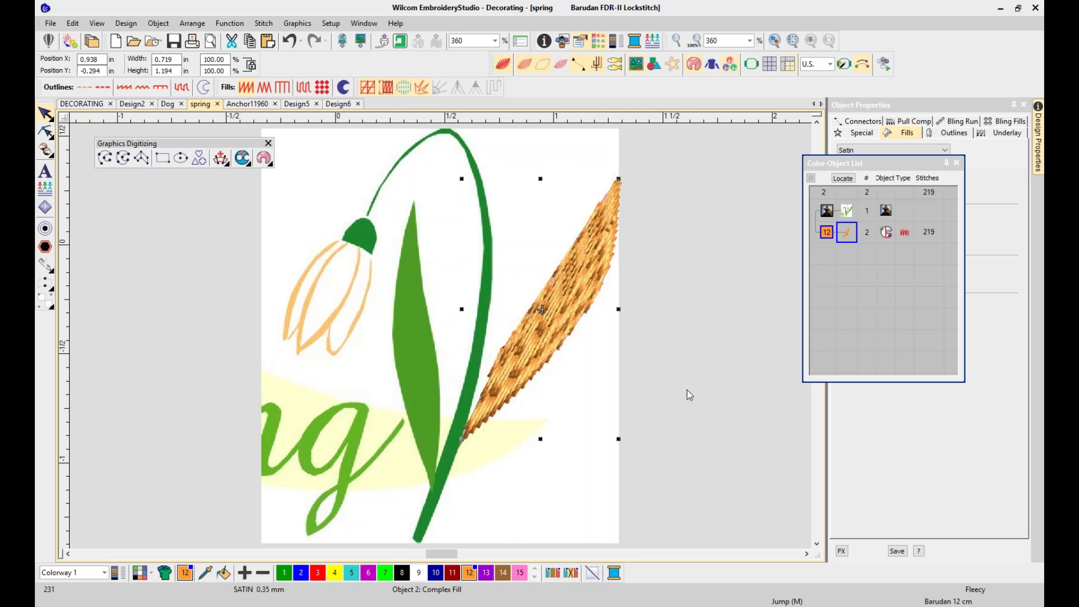
{"action": "key", "text": "a"}
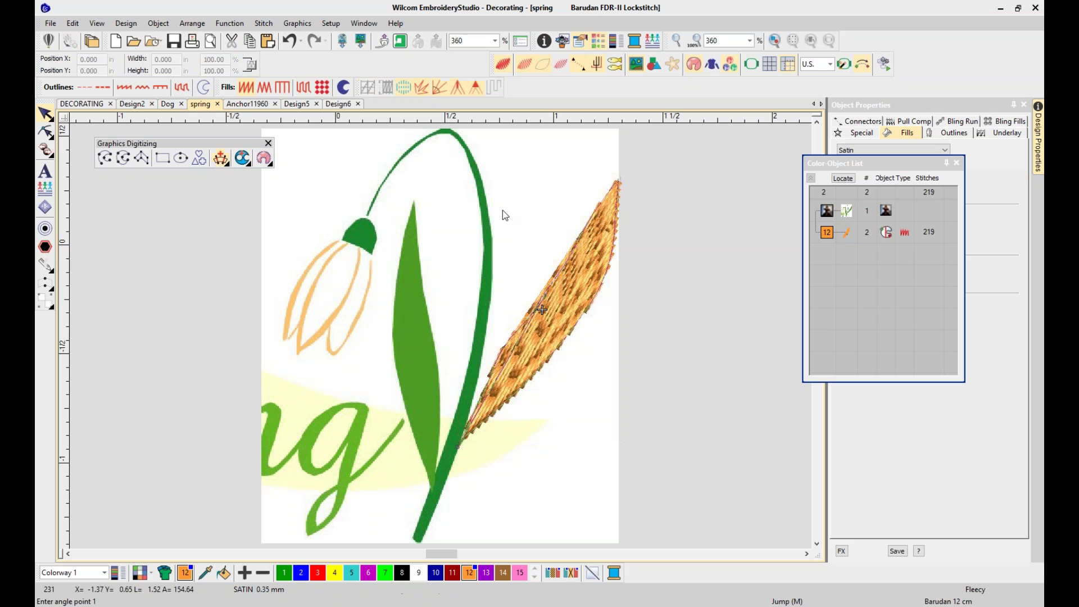
{"action": "left_click", "coordinate": [582, 214]}
{"action": "left_click", "coordinate": [617, 260]}
{"action": "left_click", "coordinate": [553, 268]}
{"action": "left_click", "coordinate": [585, 326]}
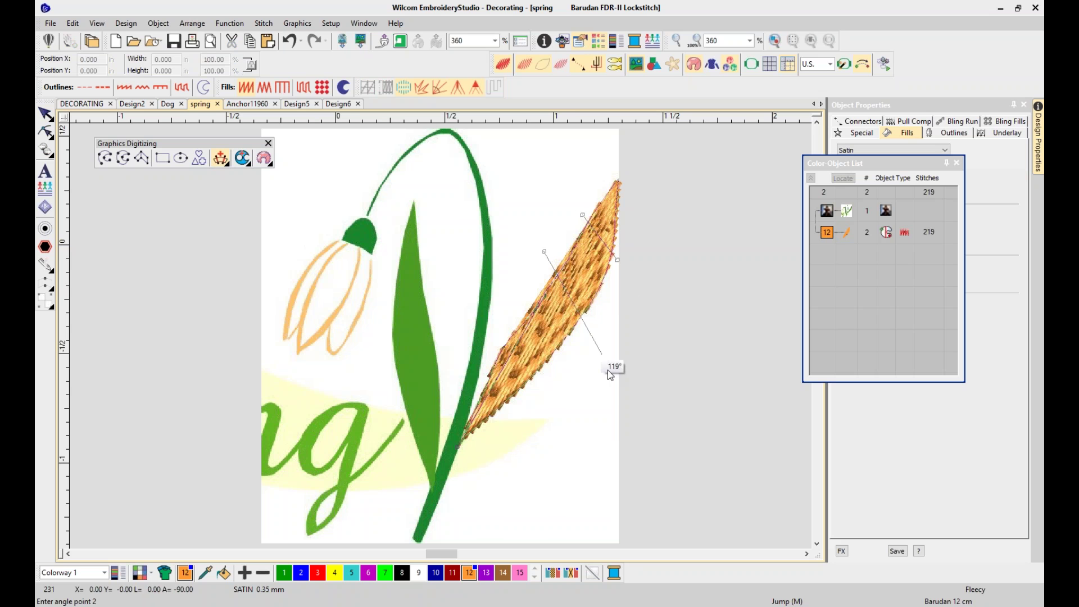
{"action": "left_click", "coordinate": [506, 331]}
{"action": "left_click", "coordinate": [527, 392]}
{"action": "key", "text": "Return"}
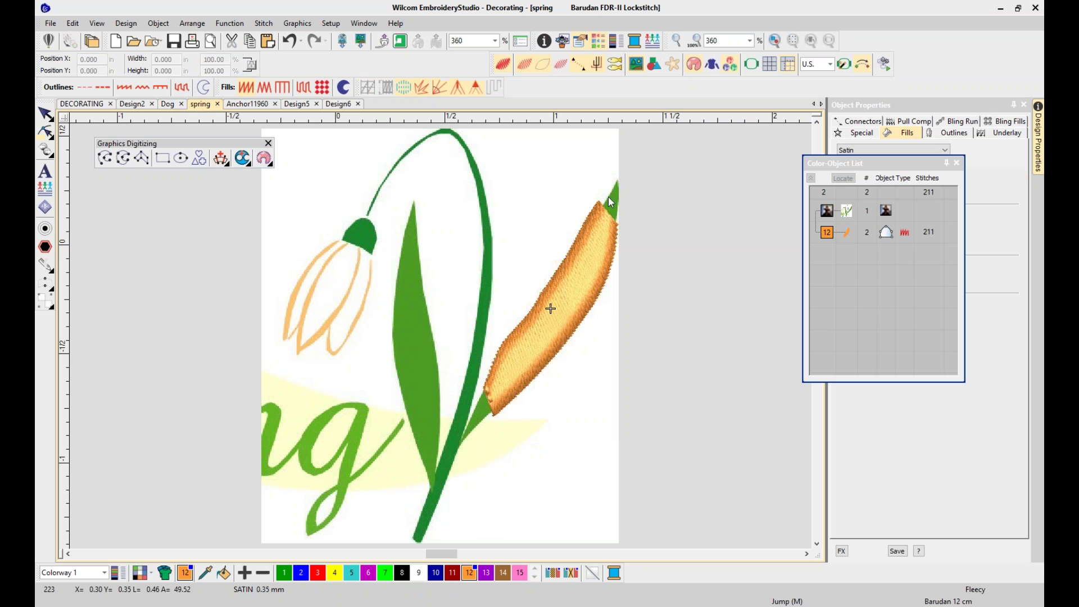
Reshape the satin leaf: extend the tip upward, the base to the stem, and widen both edges
{"action": "key", "text": "h"}
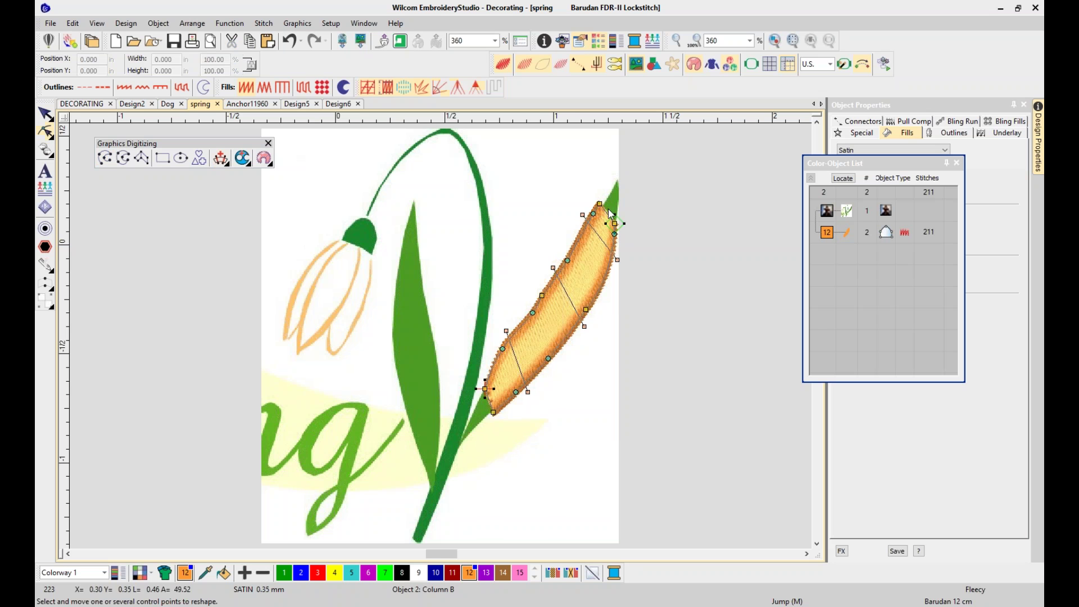
{"action": "left_click_drag", "start_coordinate": [600, 205], "coordinate": [617, 179]}
{"action": "left_click_drag", "start_coordinate": [615, 224], "coordinate": [623, 187]}
{"action": "left_click_drag", "start_coordinate": [492, 415], "coordinate": [461, 445]}
{"action": "left_click_drag", "start_coordinate": [486, 390], "coordinate": [462, 424]}
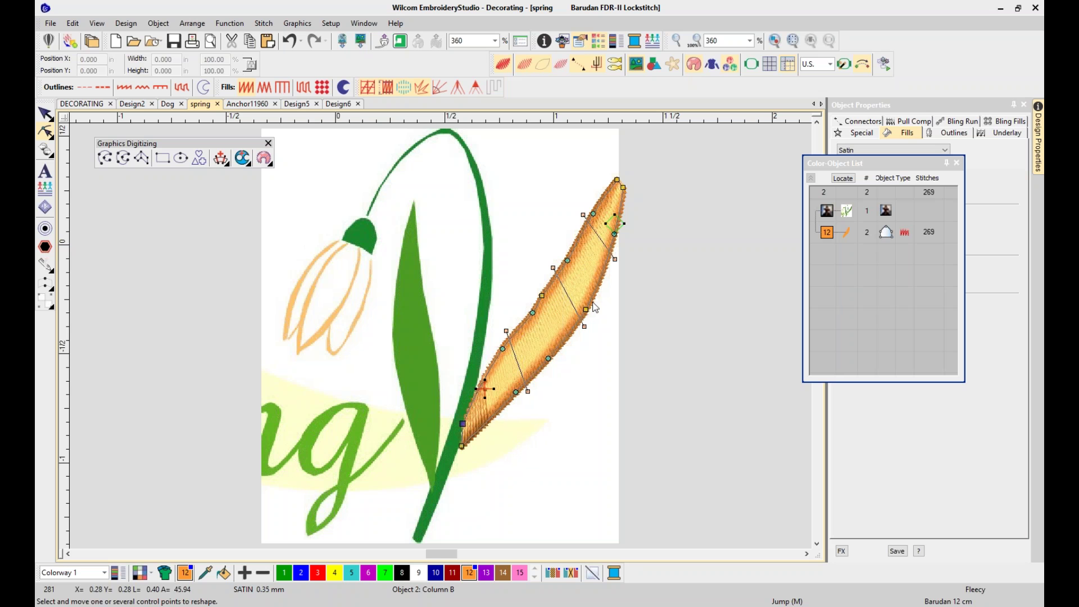
{"action": "left_click_drag", "start_coordinate": [528, 391], "coordinate": [539, 380]}
{"action": "key", "text": "Escape"}
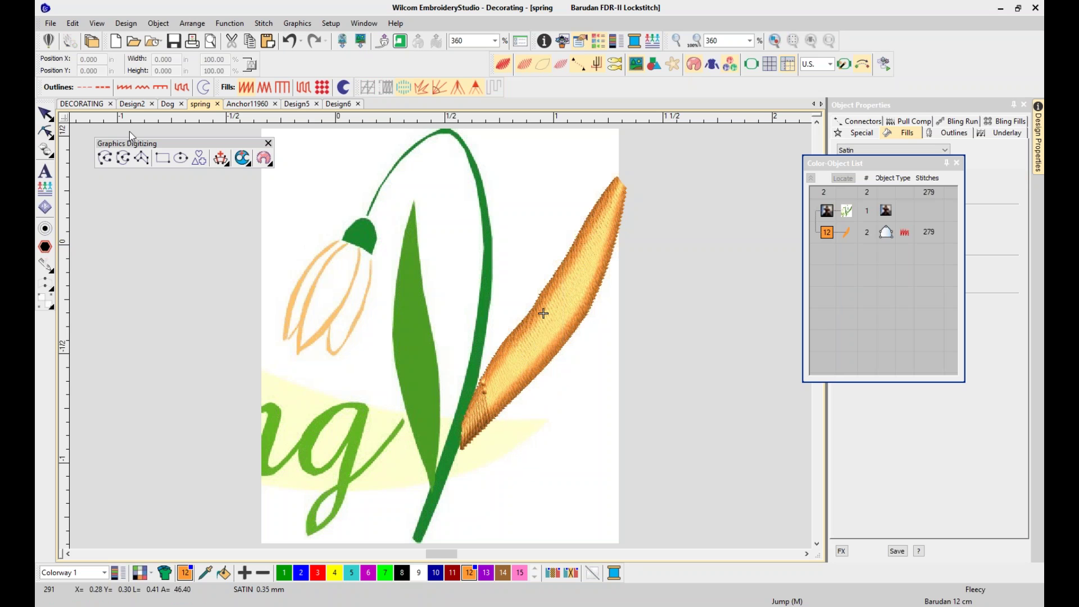
{"action": "left_click", "coordinate": [590, 307]}
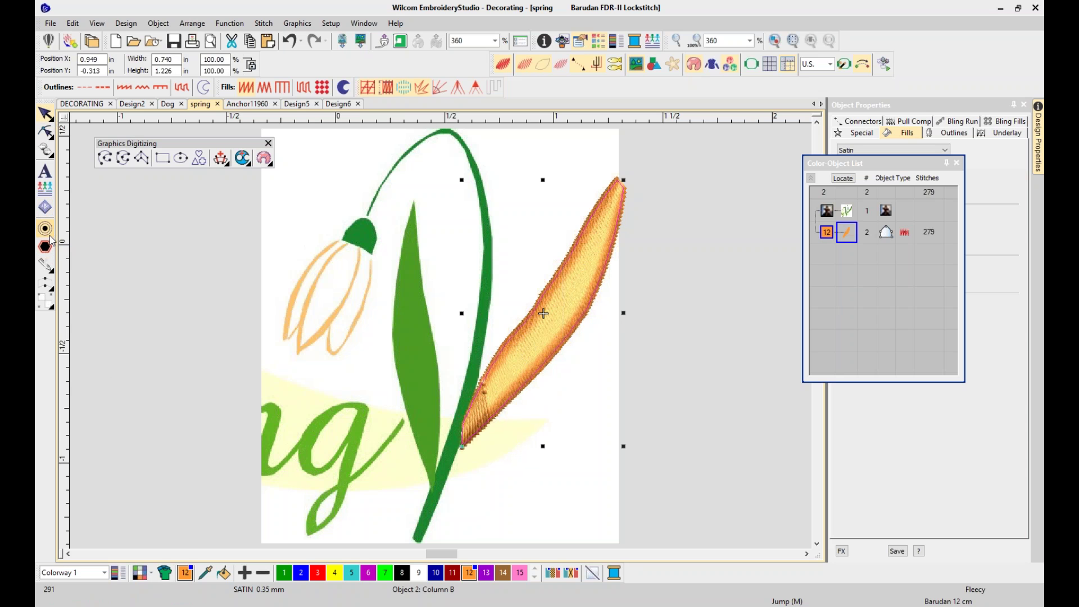
{"action": "left_click", "coordinate": [48, 234]}
{"action": "left_click", "coordinate": [124, 87]}
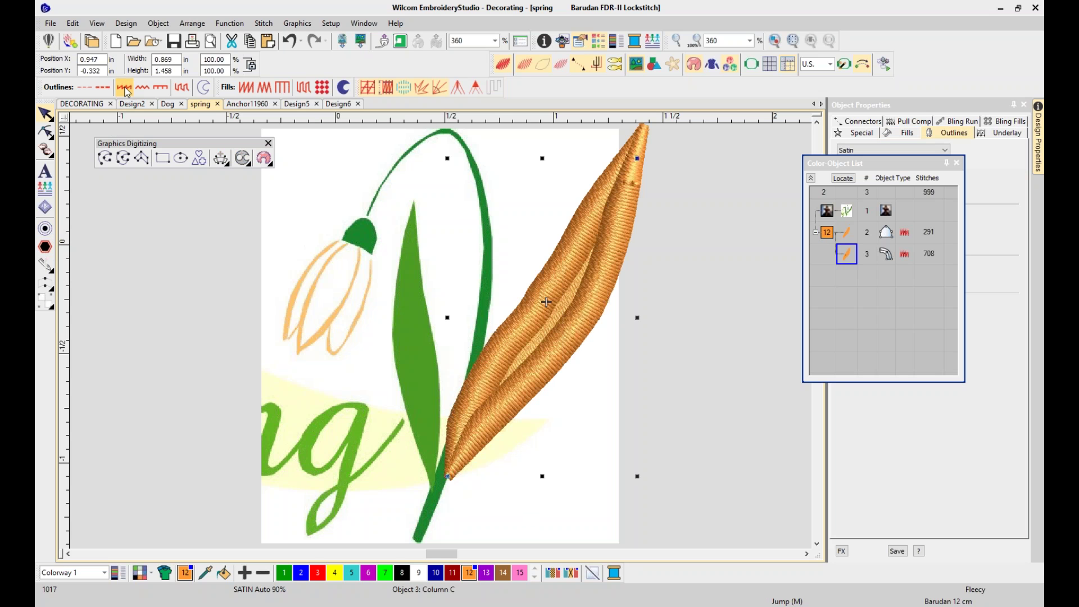
{"action": "left_click", "coordinate": [104, 89]}
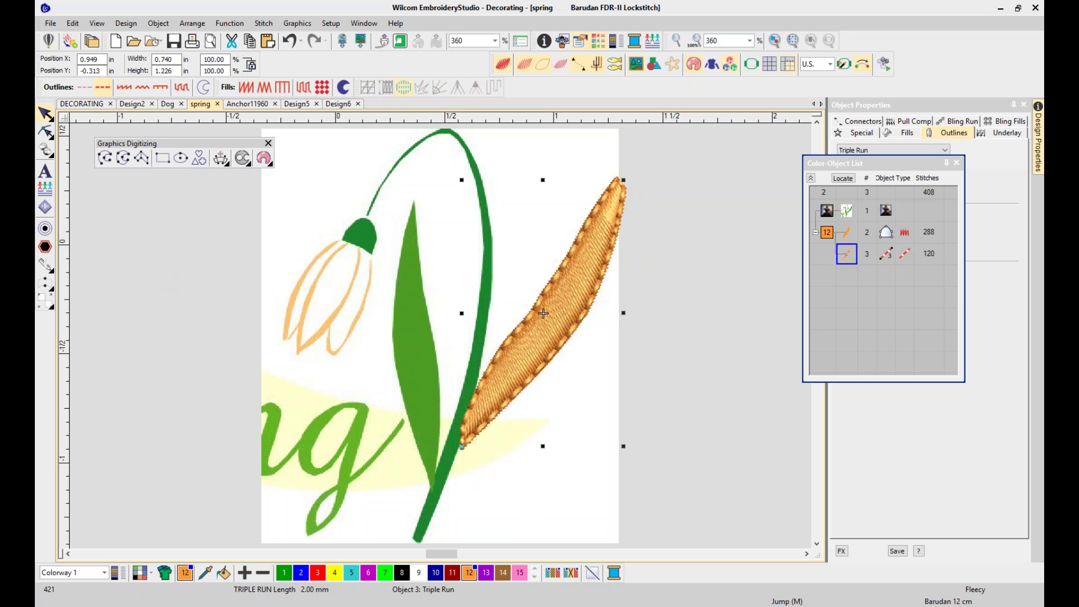
{"action": "left_click", "coordinate": [301, 572]}
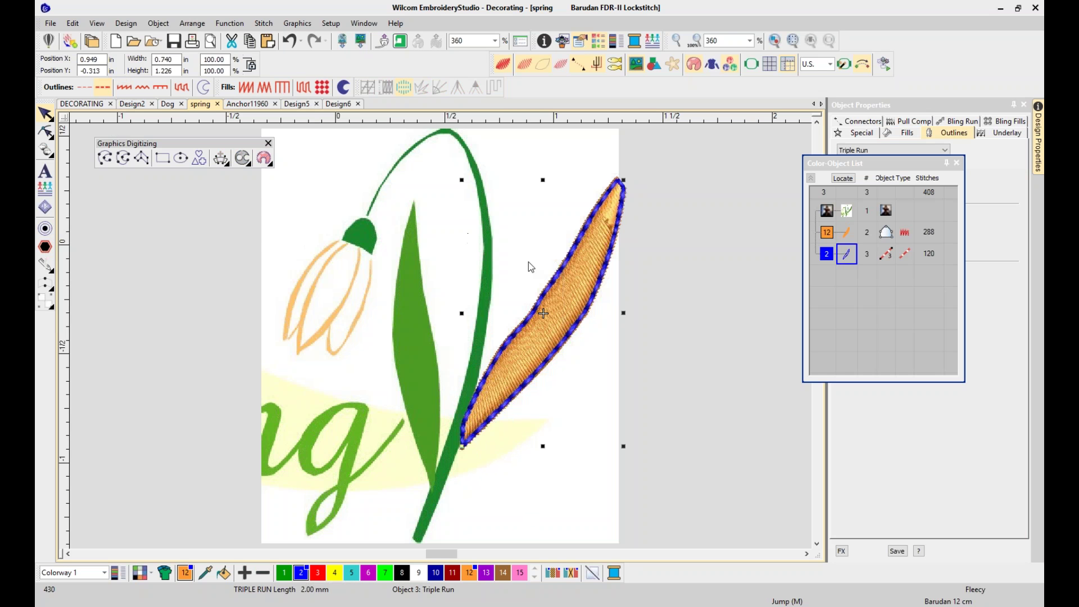
{"action": "key", "text": "Delete"}
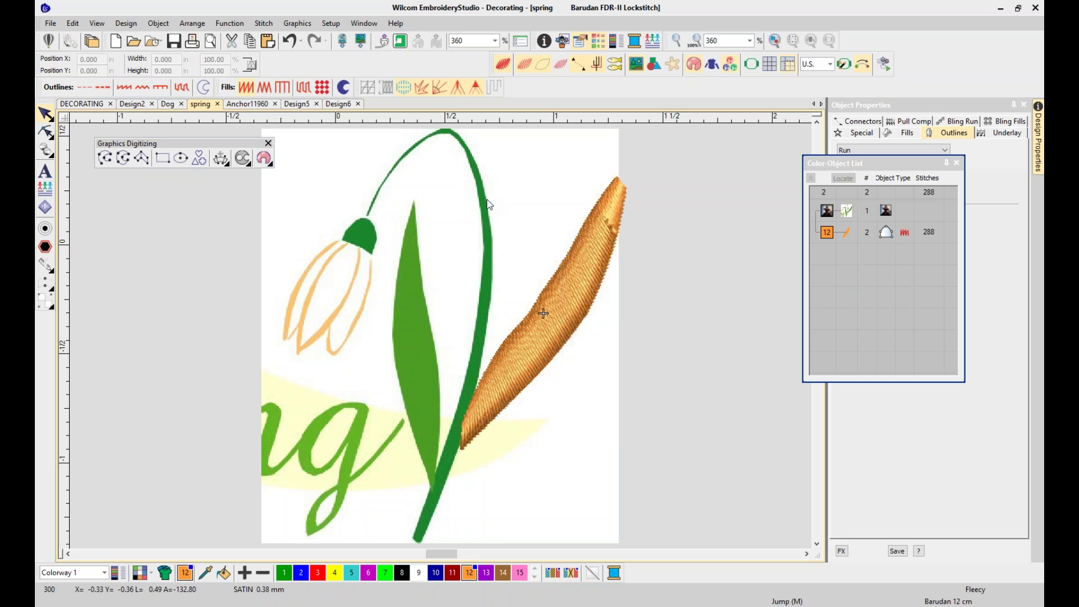
Digitize an open run line through eight points from the stem base over the curve to the bulb top
{"action": "left_click", "coordinate": [104, 162]}
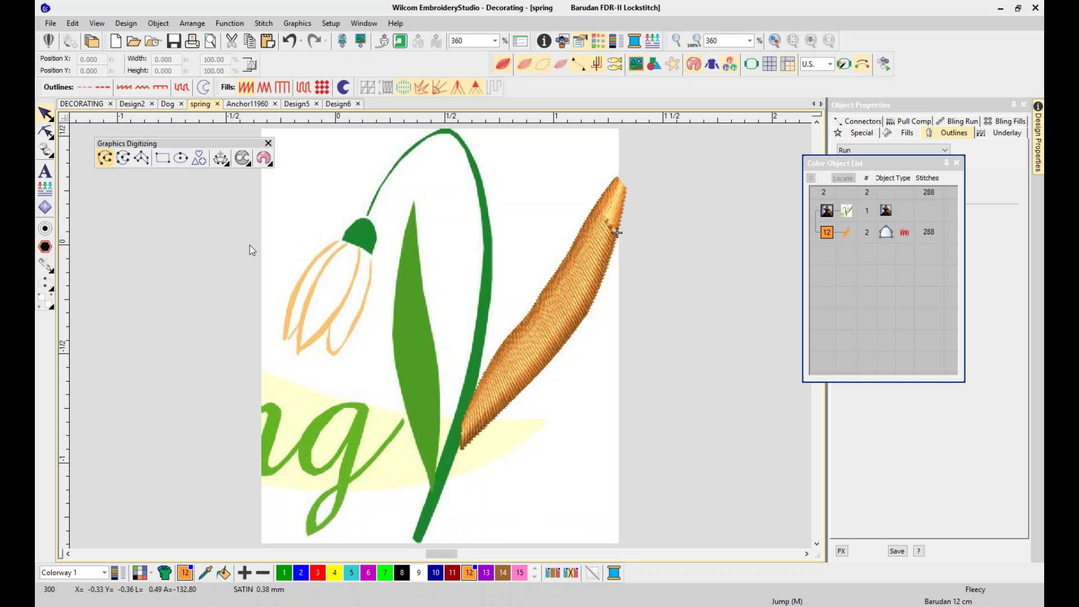
{"action": "left_click", "coordinate": [416, 541]}
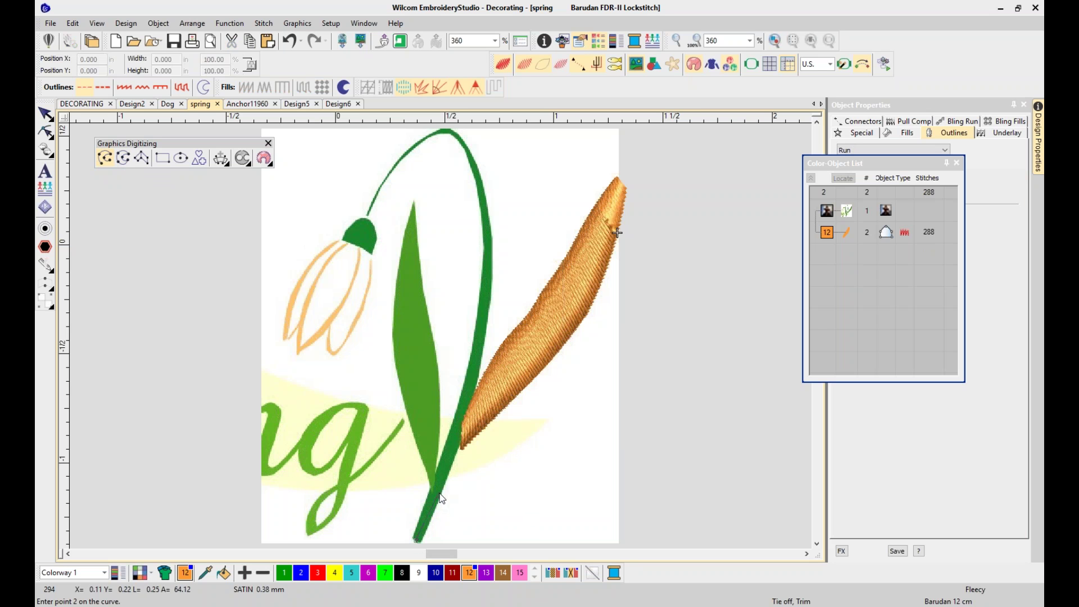
{"action": "left_click", "coordinate": [443, 478]}
{"action": "left_click", "coordinate": [489, 225]}
{"action": "left_click", "coordinate": [476, 168]}
{"action": "left_click", "coordinate": [453, 132]}
{"action": "left_click", "coordinate": [413, 240]}
{"action": "left_click", "coordinate": [383, 265]}
{"action": "left_click", "coordinate": [359, 310]}
{"action": "key", "text": "Return"}
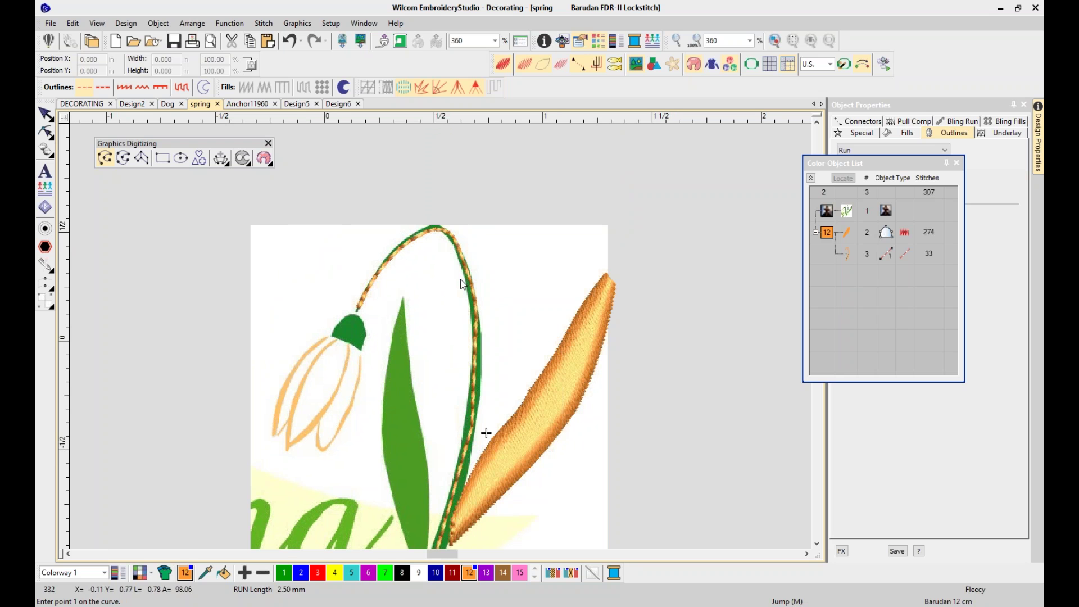
{"action": "left_click", "coordinate": [46, 121]}
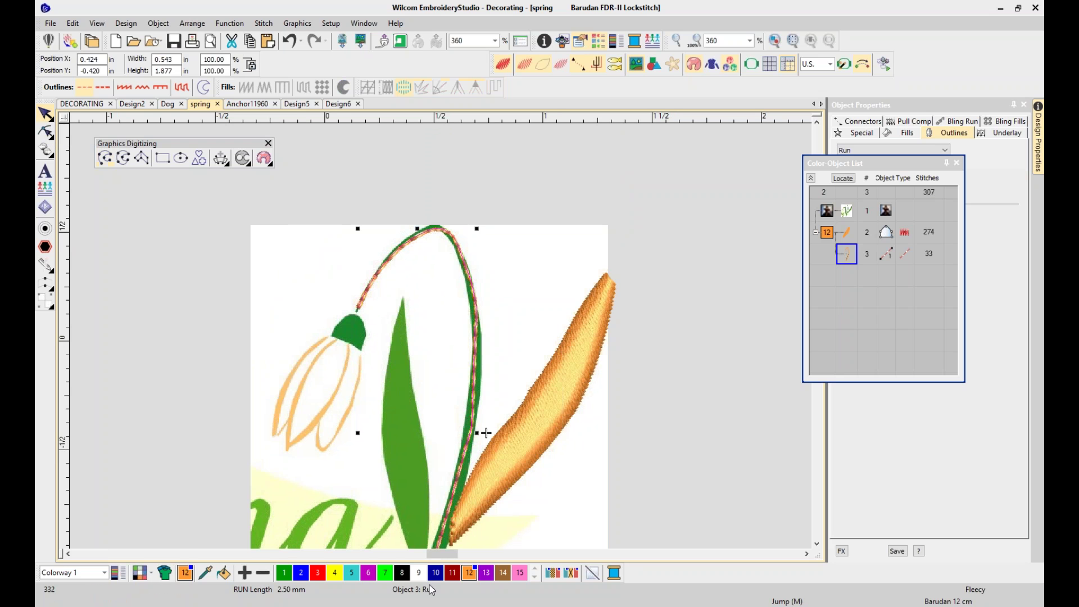
Colour the stem run blue, try Zigzag, E Stitch and column outlines, then keep the Run outline
{"action": "left_click", "coordinate": [302, 573]}
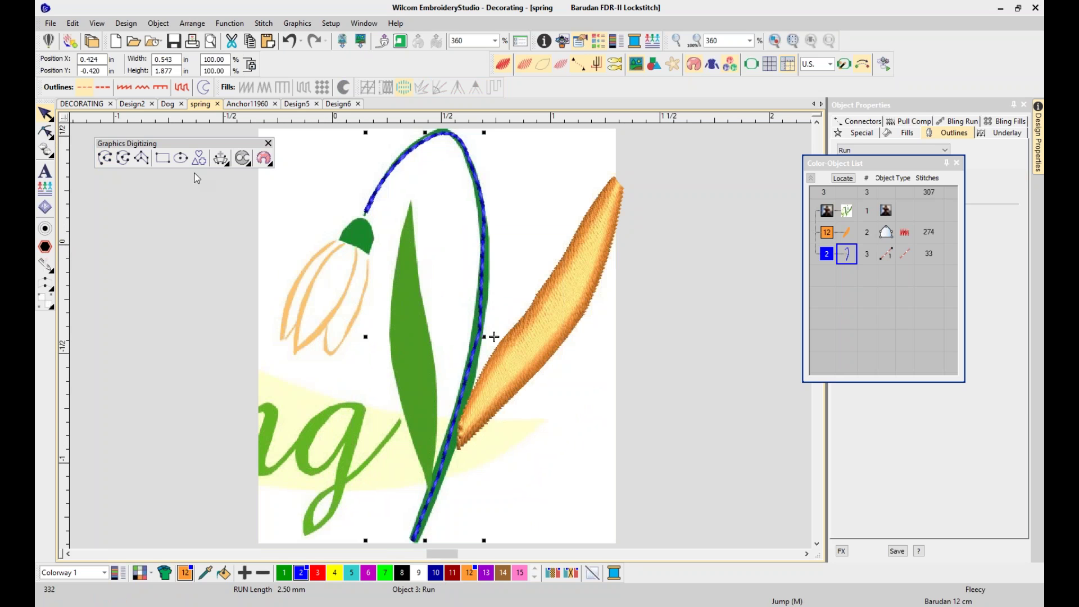
{"action": "left_click", "coordinate": [124, 87]}
{"action": "left_click", "coordinate": [142, 88]}
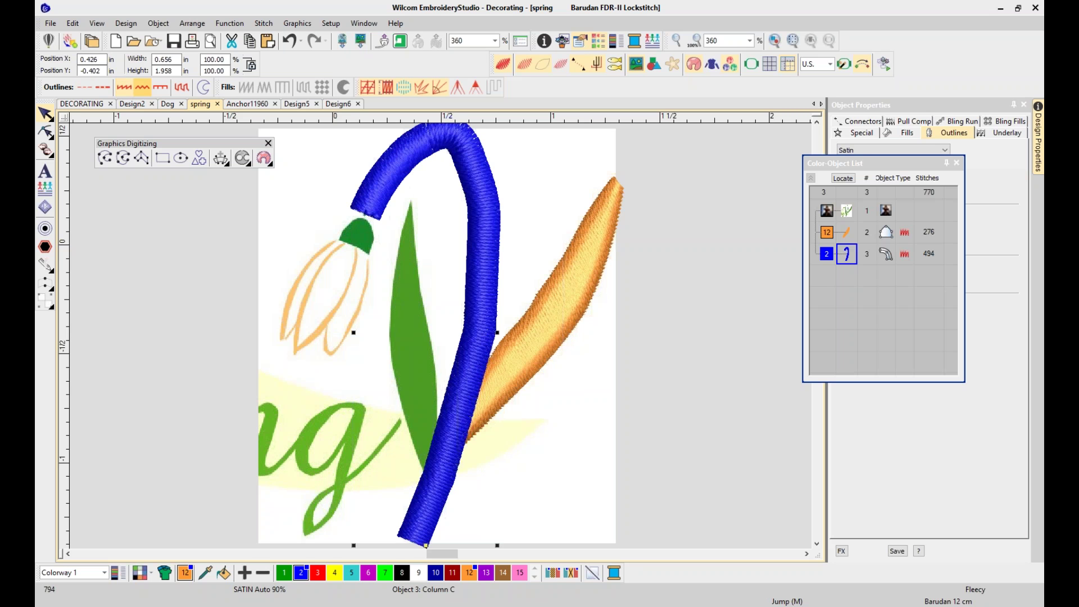
{"action": "left_click", "coordinate": [160, 88]}
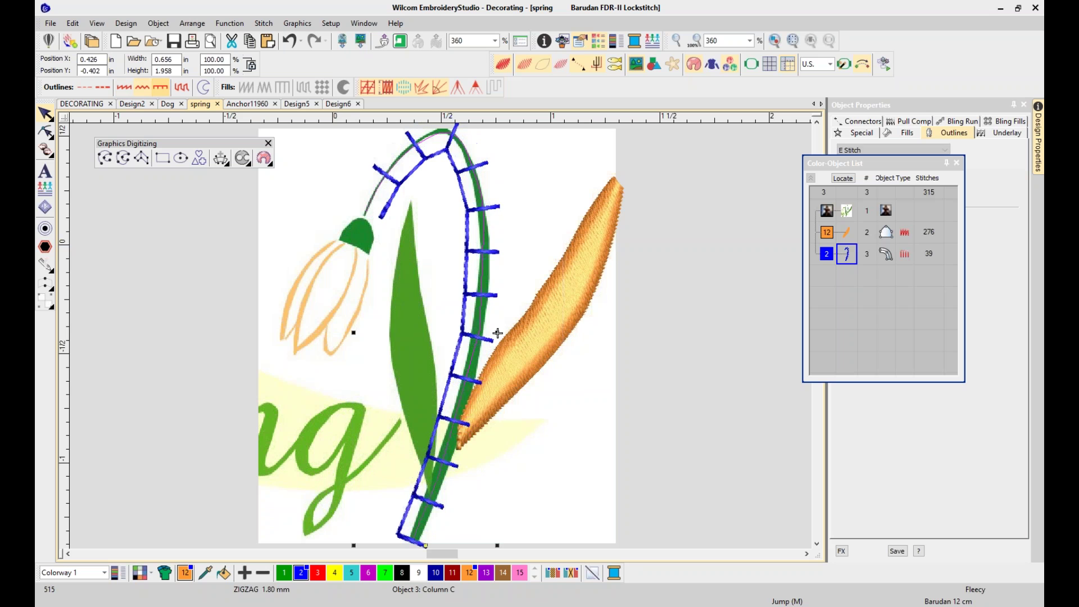
{"action": "left_click", "coordinate": [182, 88]}
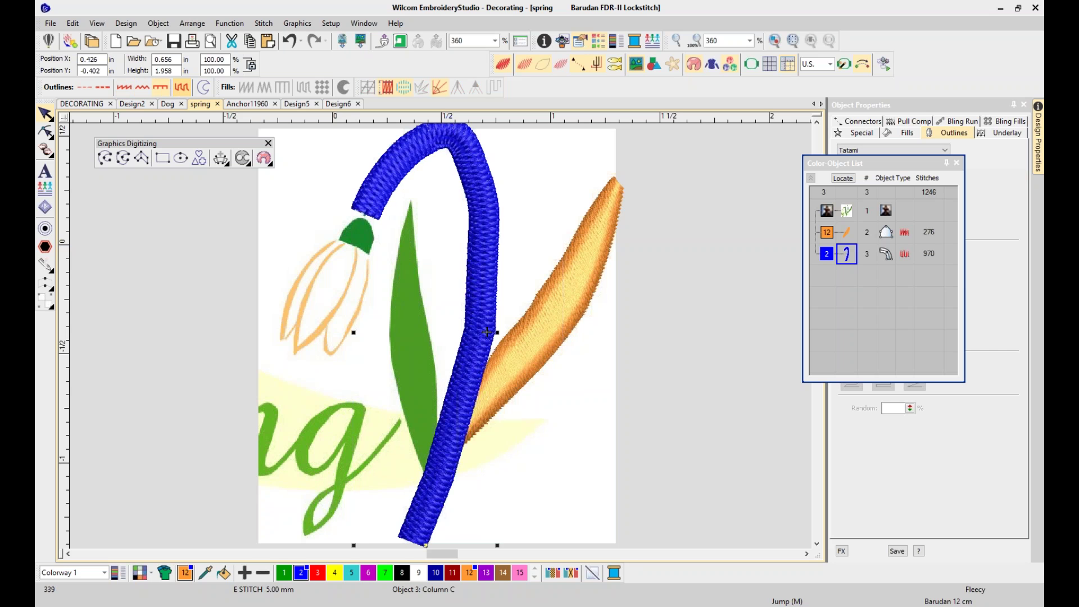
{"action": "left_click", "coordinate": [90, 91]}
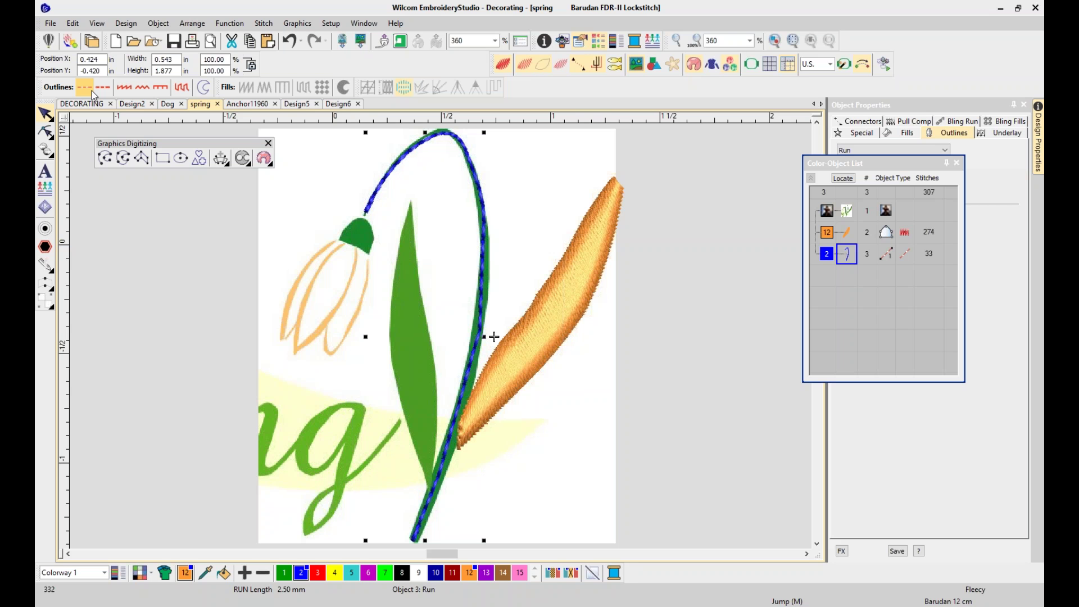
{"action": "left_click", "coordinate": [737, 401]}
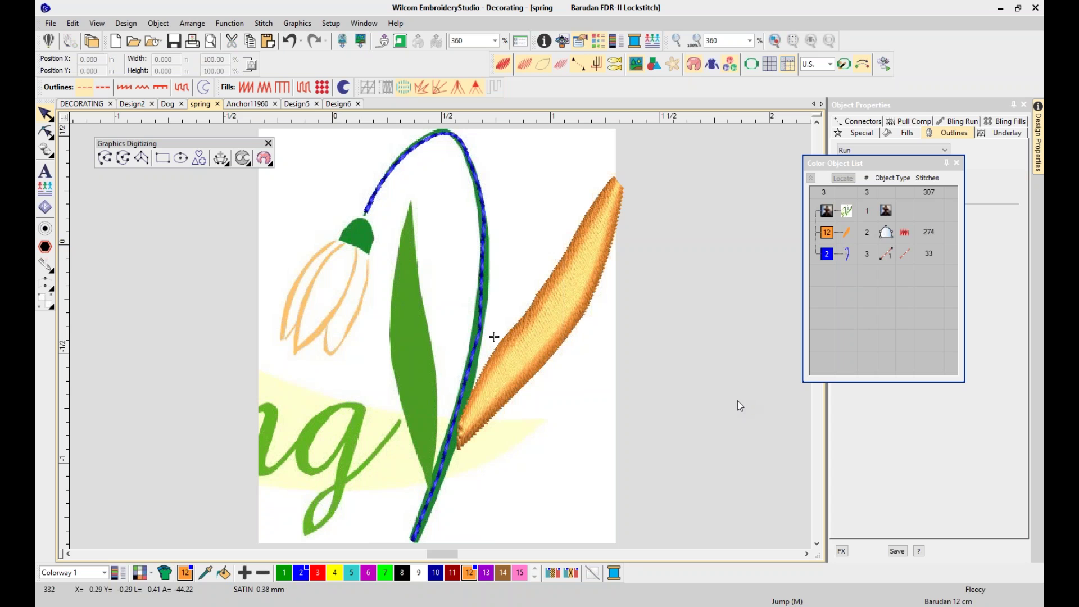
Start a closed shape at the left leaf's tip and trace down its left edge to the base
{"action": "left_click", "coordinate": [141, 159]}
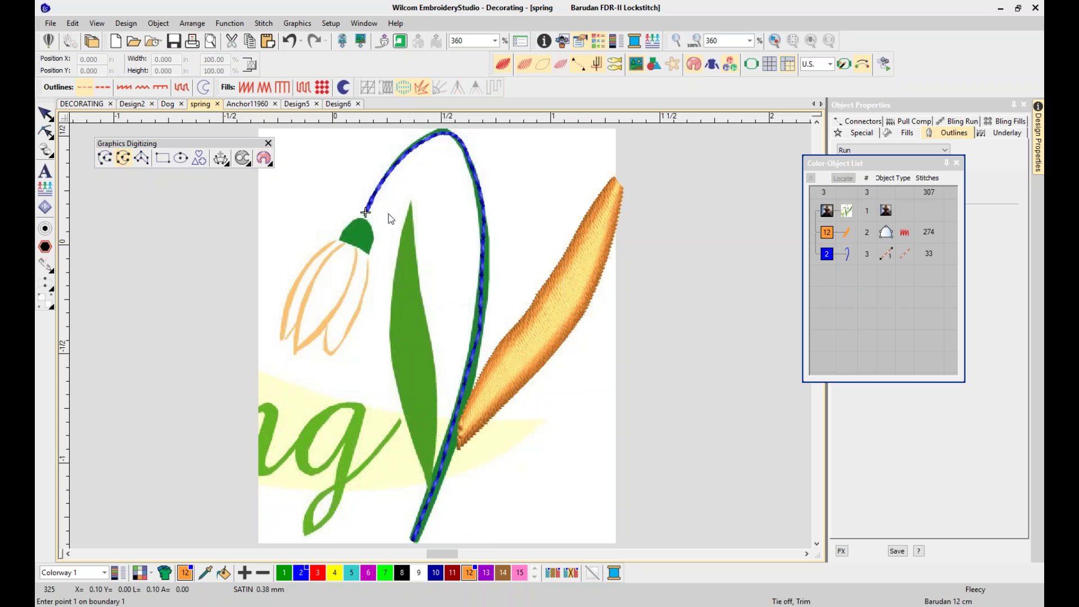
{"action": "left_click", "coordinate": [409, 204]}
{"action": "left_click", "coordinate": [395, 377]}
{"action": "left_click", "coordinate": [410, 430]}
{"action": "left_click", "coordinate": [432, 496]}
{"action": "left_click", "coordinate": [434, 482]}
{"action": "left_click", "coordinate": [433, 466]}
Trace the right edge back to the tip, close the outline, and fill it with Satin
{"action": "left_click", "coordinate": [436, 400]}
{"action": "left_click", "coordinate": [423, 309]}
{"action": "left_click", "coordinate": [417, 259]}
{"action": "left_click", "coordinate": [413, 206]}
{"action": "key", "text": "Return"}
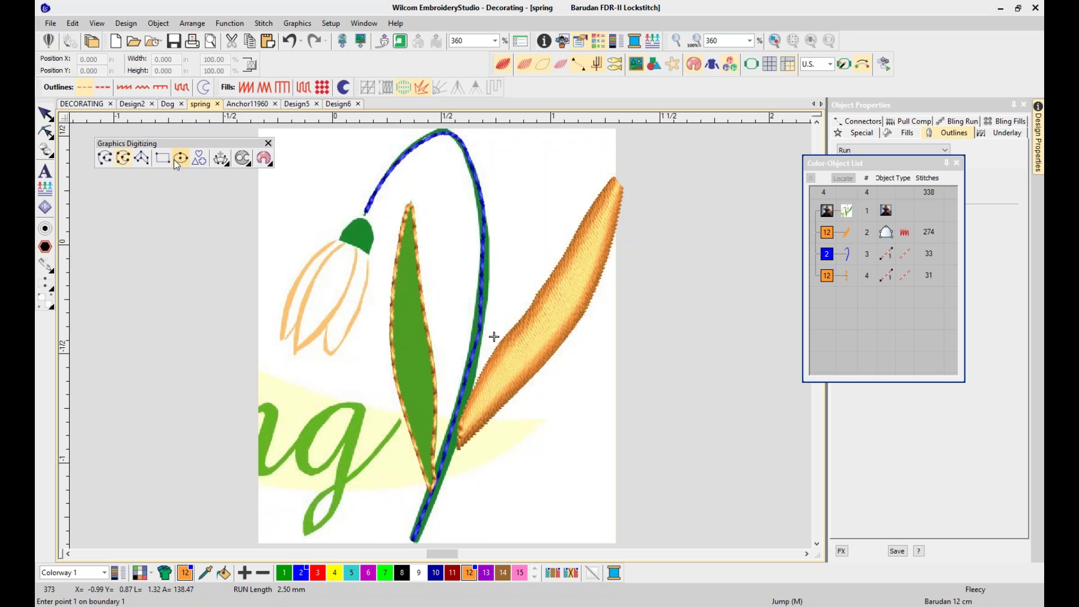
{"action": "key", "text": "Escape"}
{"action": "left_click", "coordinate": [247, 90]}
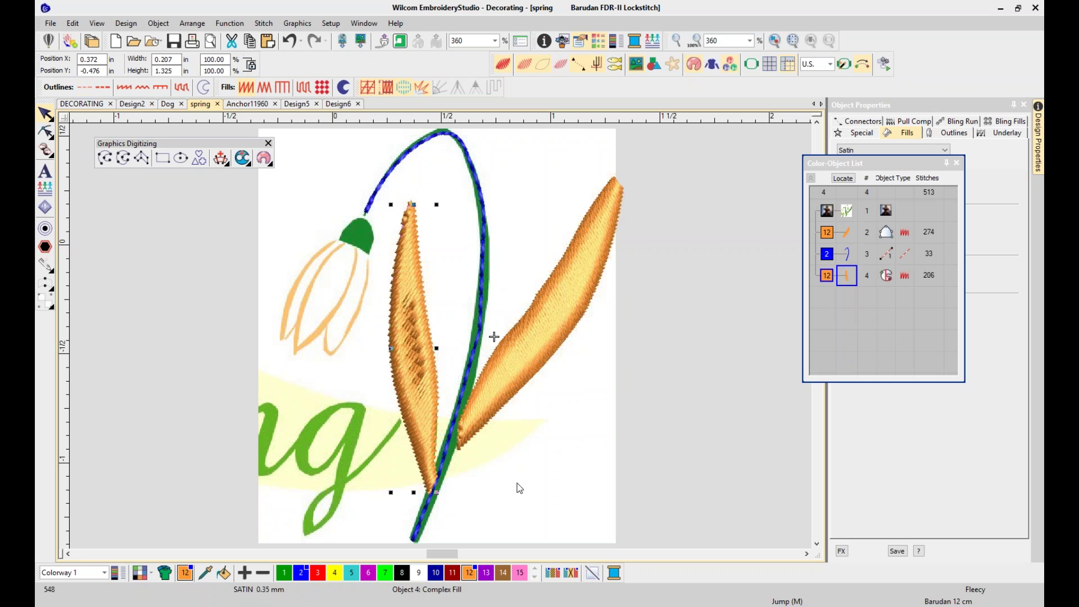
{"action": "key", "text": "Escape"}
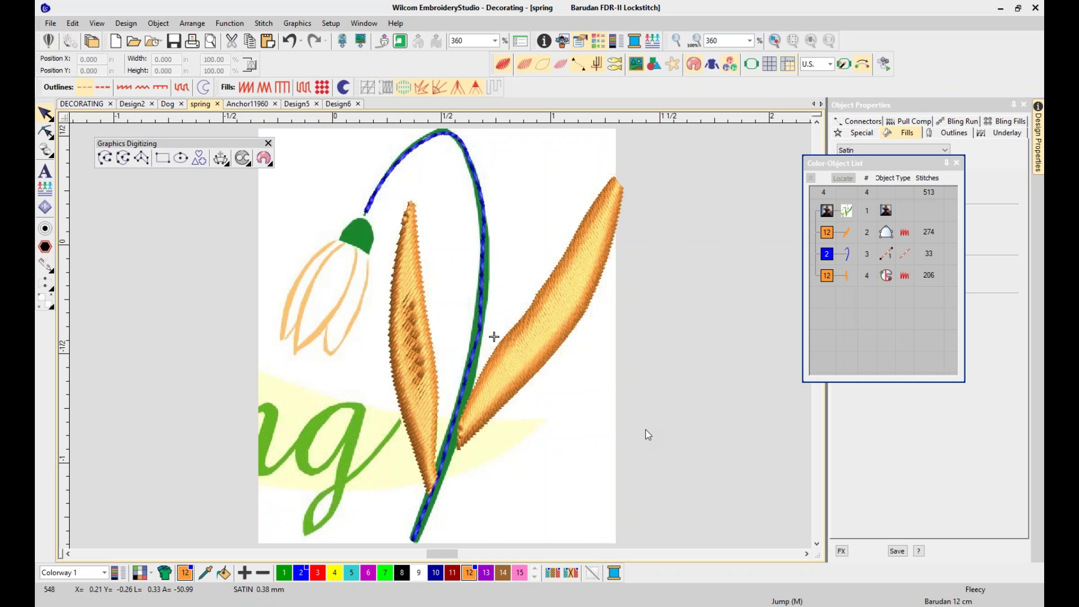
Cut a round three-point hole into the orange diagonal satin leaf, bringing it to 349 stitches
{"action": "left_click", "coordinate": [43, 113]}
{"action": "left_click", "coordinate": [585, 319]}
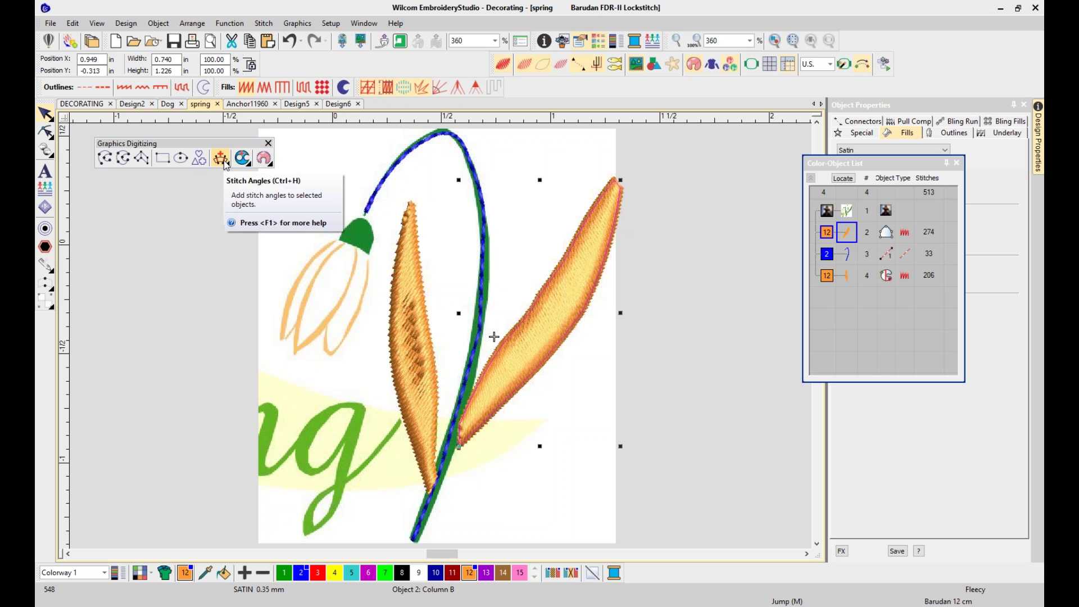
{"action": "left_click", "coordinate": [242, 159]}
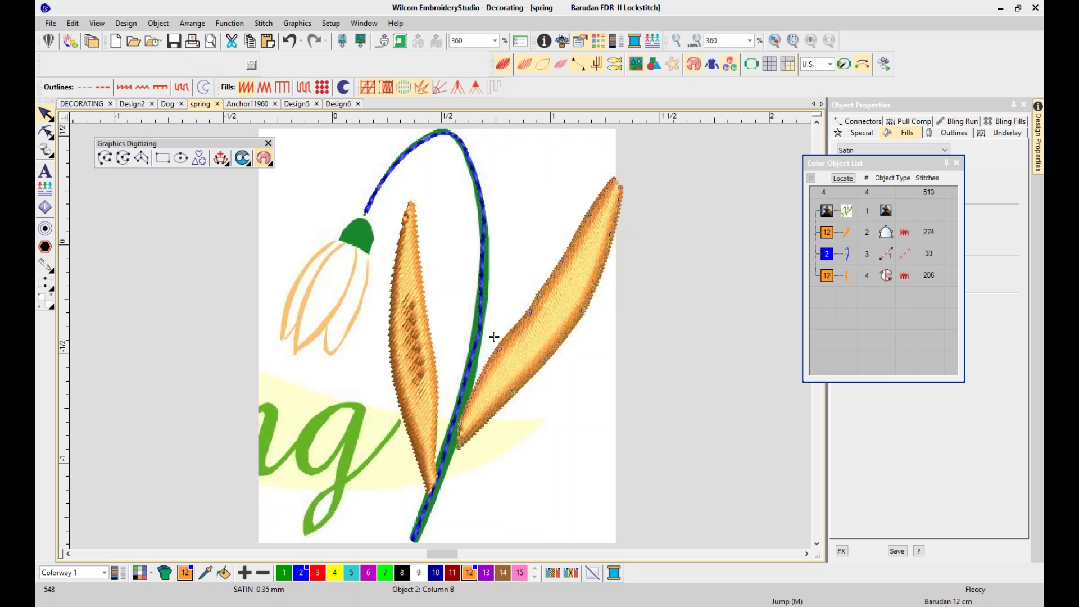
{"action": "left_click", "coordinate": [567, 280]}
{"action": "left_click", "coordinate": [553, 297]}
{"action": "left_click", "coordinate": [556, 312]}
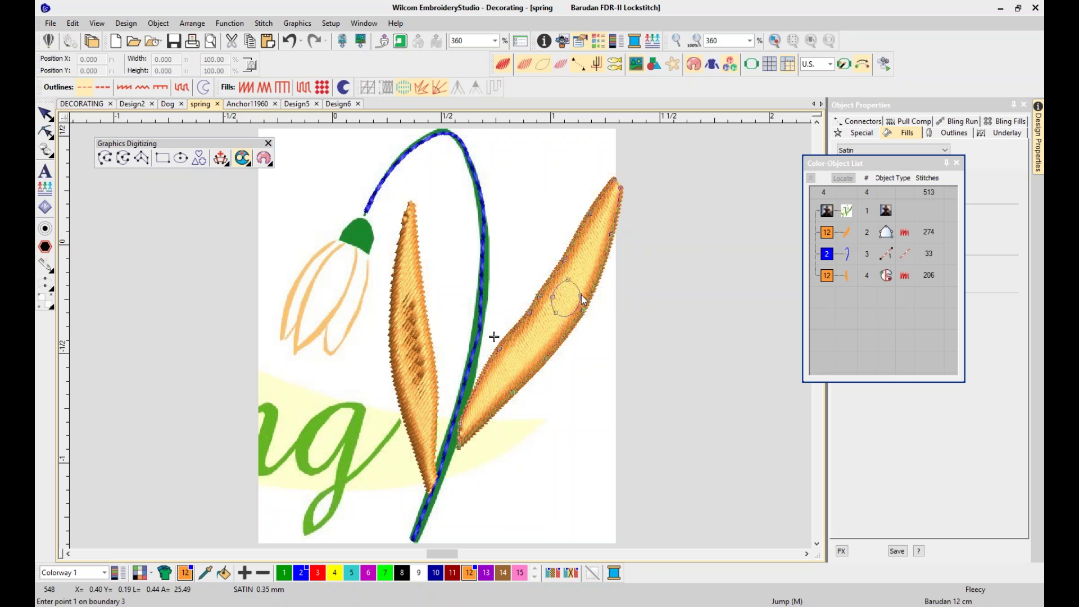
{"action": "key", "text": "Return"}
{"action": "key", "text": "Return"}
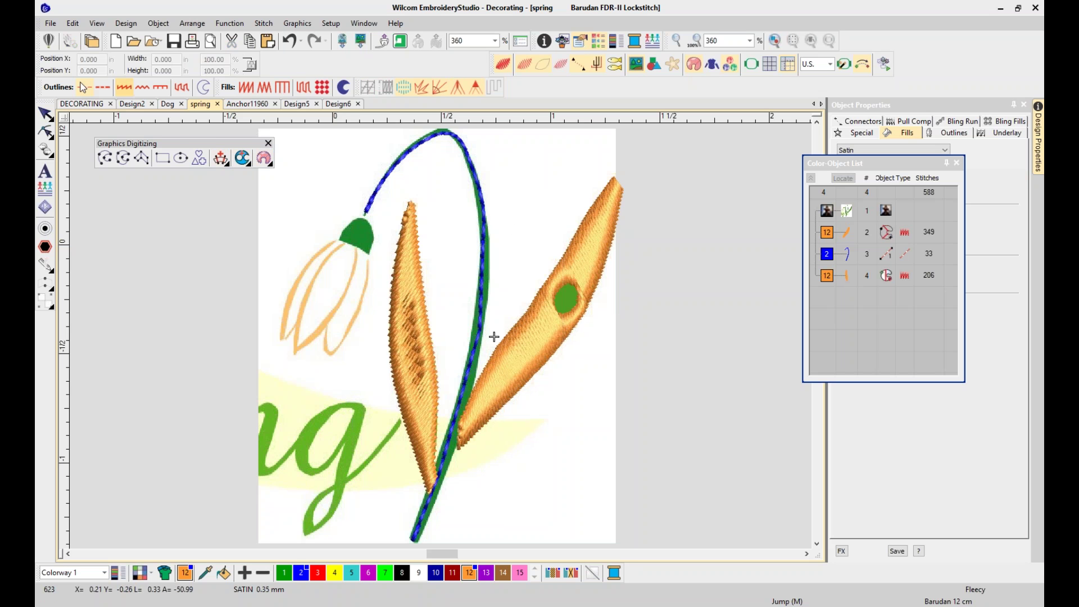
{"action": "left_click", "coordinate": [44, 113]}
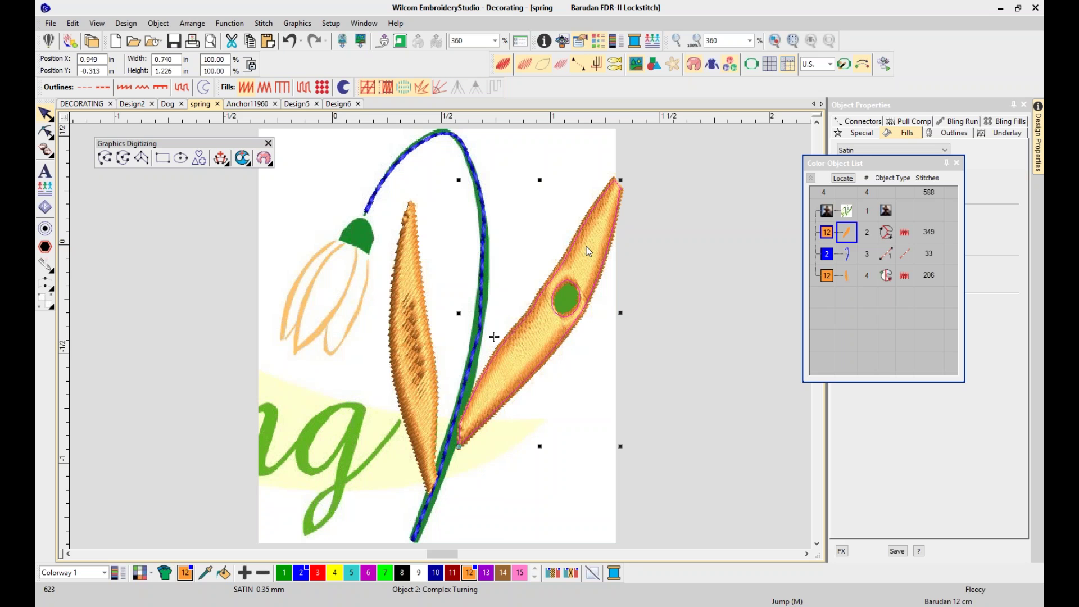
Duplicate the holed leaf and rotate the copy to stand nearly upright
{"action": "key", "text": "ctrl+d"}
{"action": "left_click_drag", "start_coordinate": [588, 261], "coordinate": [658, 285]}
{"action": "left_click", "coordinate": [642, 338]}
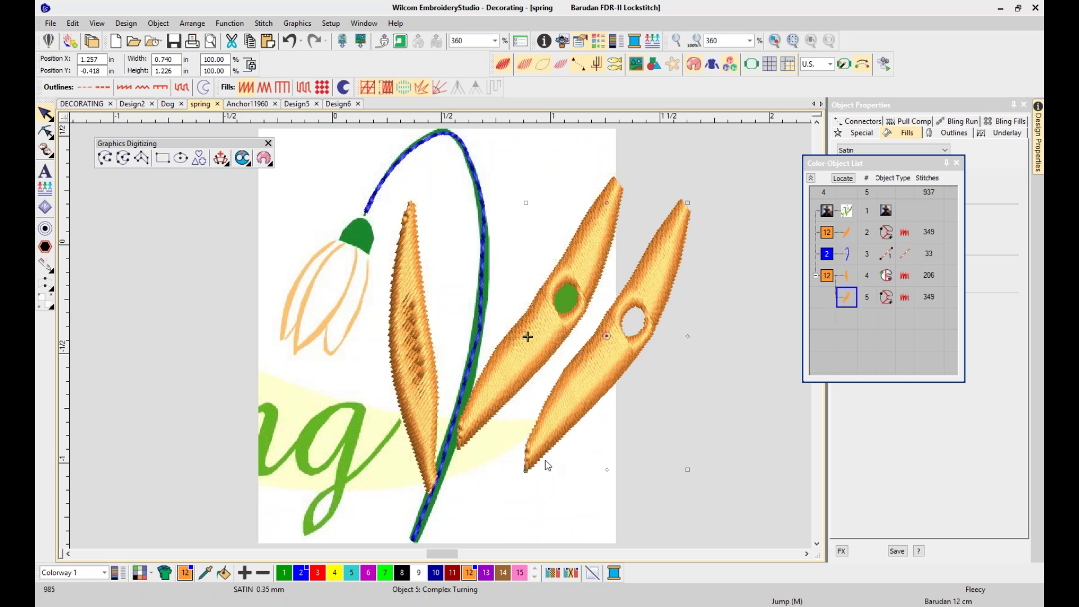
{"action": "left_click_drag", "start_coordinate": [688, 469], "coordinate": [745, 402]}
{"action": "mouse_move", "coordinate": [632, 260]}
{"action": "left_mouse_down"}
{"action": "mouse_move", "coordinate": [649, 253]}
{"action": "mouse_move", "coordinate": [635, 257]}
{"action": "left_mouse_up"}
Overlap the upright copy onto the diagonal leaf's top and remove the hidden stitching underneath
{"action": "left_click", "coordinate": [533, 343]}
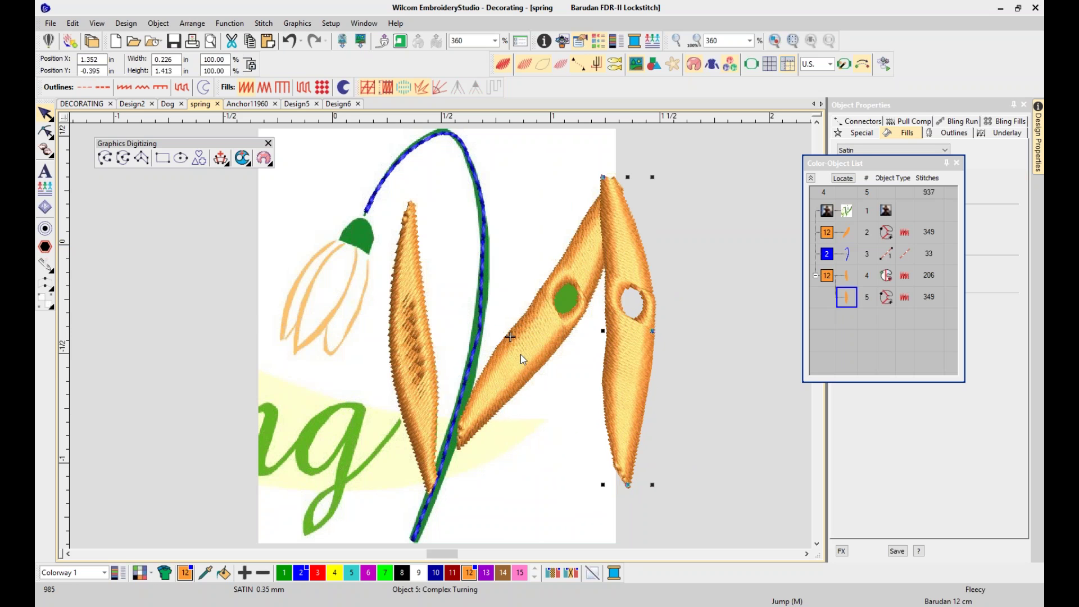
{"action": "left_click", "coordinate": [634, 279]}
{"action": "left_click", "coordinate": [529, 362]}
{"action": "mouse_move", "coordinate": [615, 281]}
{"action": "left_mouse_down"}
{"action": "mouse_move", "coordinate": [664, 301]}
{"action": "mouse_move", "coordinate": [643, 268]}
{"action": "mouse_move", "coordinate": [612, 271]}
{"action": "left_mouse_up"}
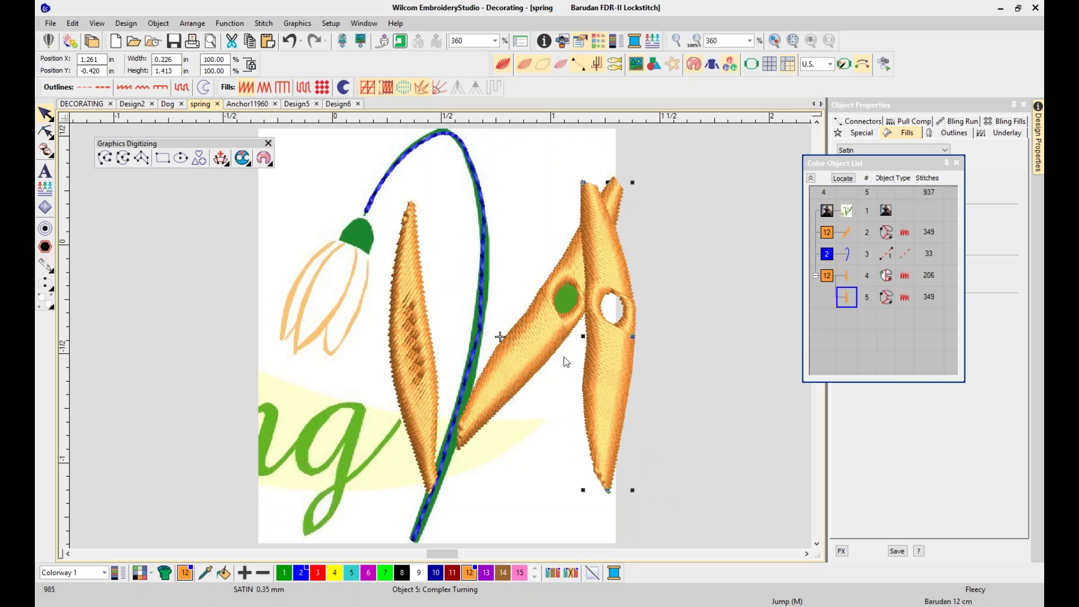
{"action": "left_click", "coordinate": [272, 166]}
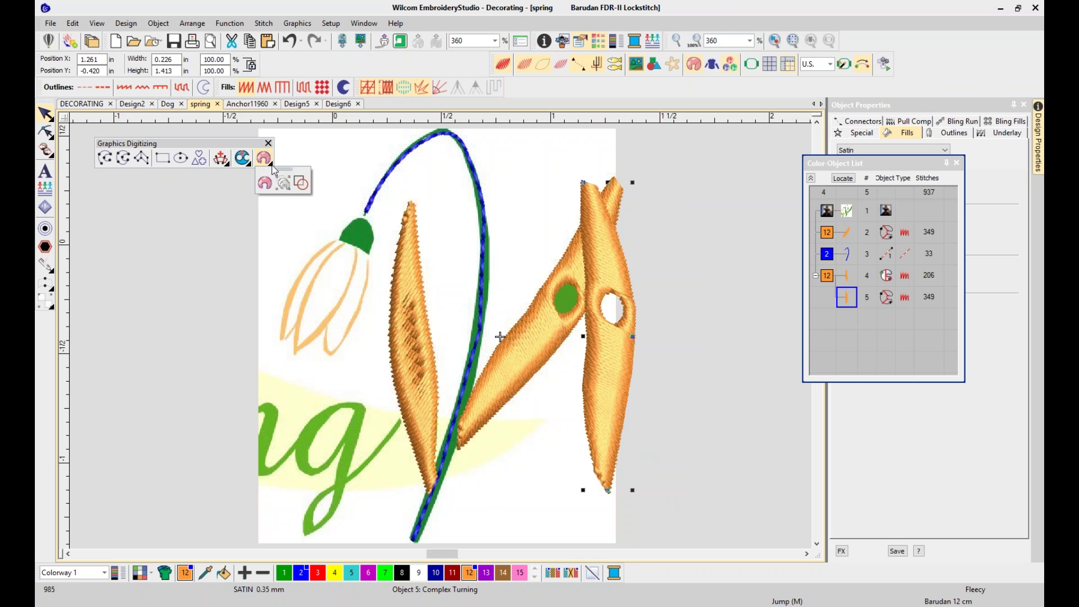
{"action": "left_click", "coordinate": [302, 184]}
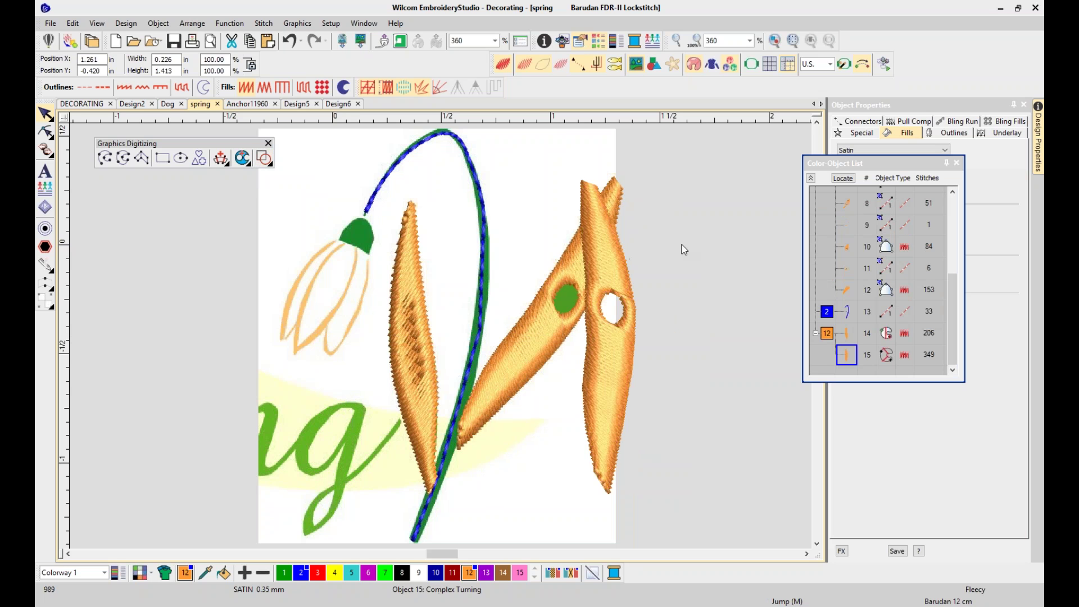
Move the upright leaf copy off to the right of the artwork and deselect it
{"action": "left_click_drag", "start_coordinate": [595, 286], "coordinate": [708, 286]}
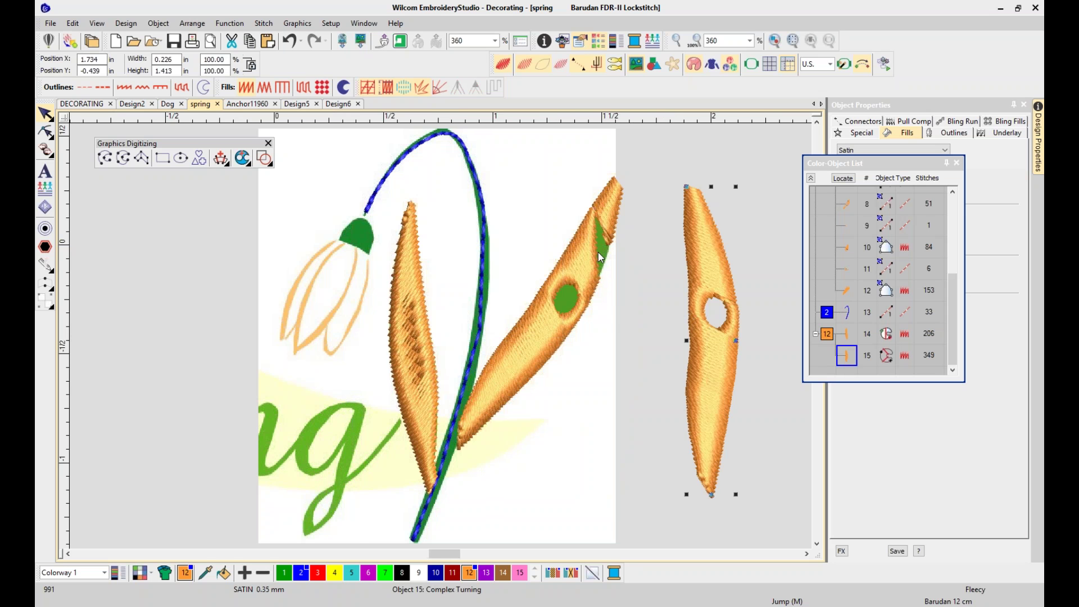
{"action": "scroll", "coordinate": [675, 270], "scroll_direction": "right", "scroll_amount": 1}
{"action": "left_click", "coordinate": [745, 263]}
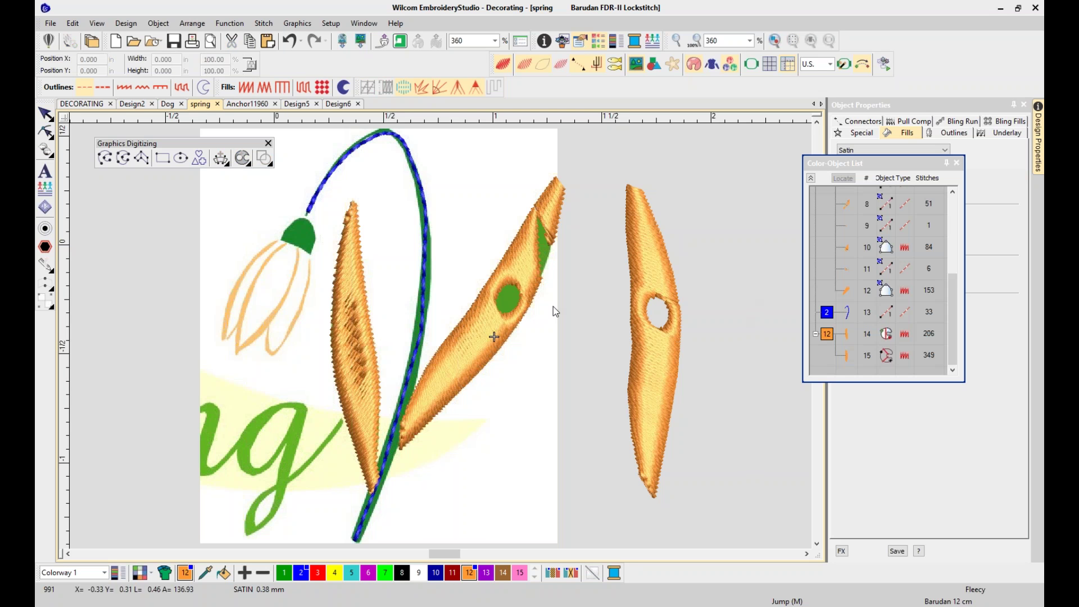
Look through the Design5 and Design6 documents, then return to the spring design
{"action": "left_click", "coordinate": [293, 104]}
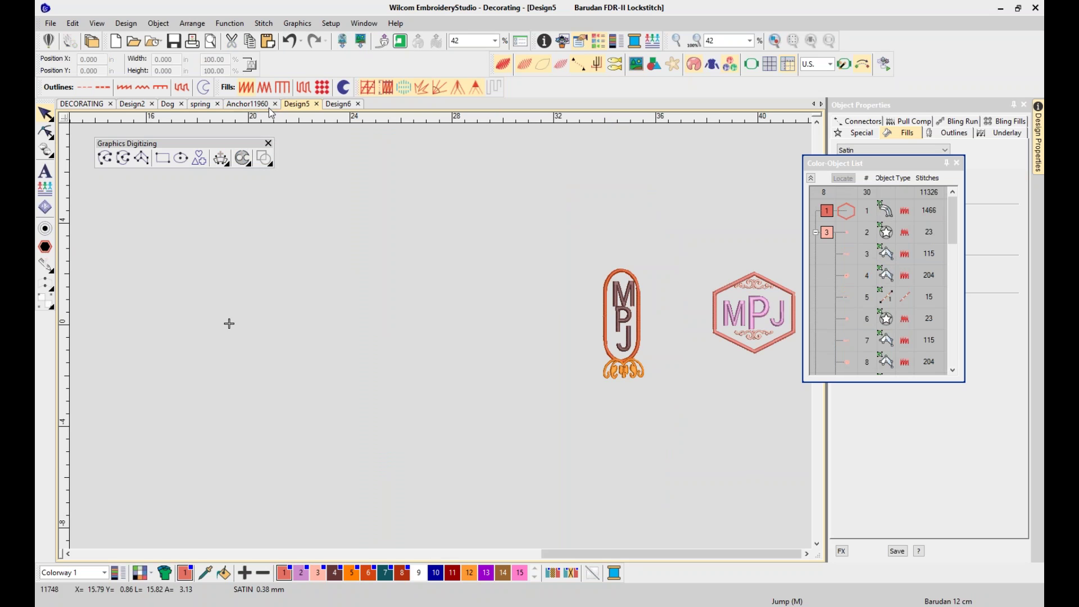
{"action": "left_click", "coordinate": [344, 105]}
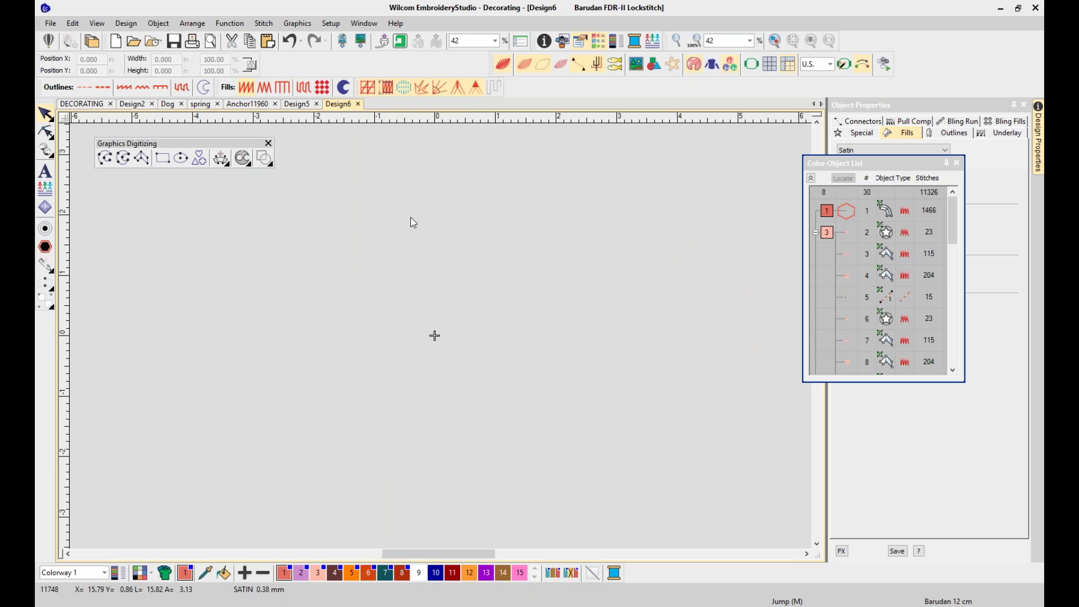
{"action": "left_click", "coordinate": [200, 104]}
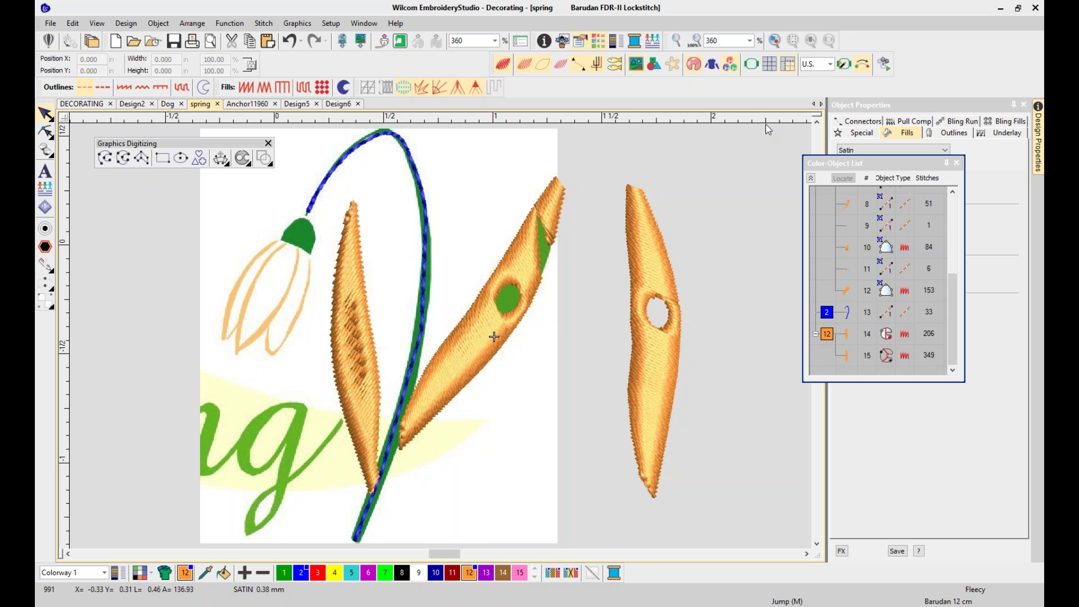
Delete every object from the spring design, then bring up the blank Design2 document
{"action": "key", "text": "ctrl+a"}
{"action": "key", "text": "Delete"}
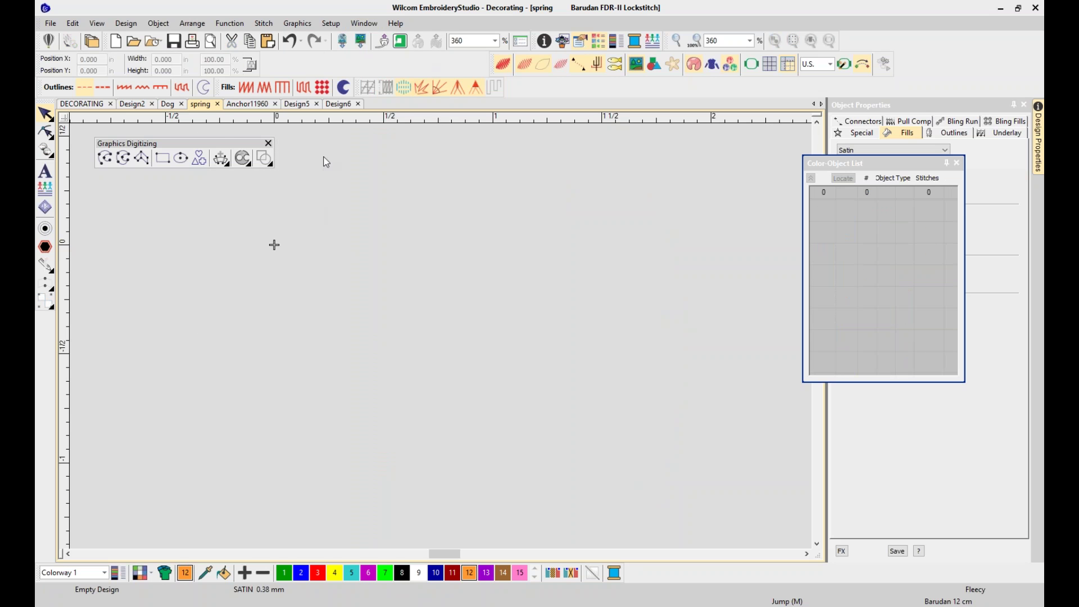
{"action": "left_click_drag", "start_coordinate": [221, 147], "coordinate": [232, 136]}
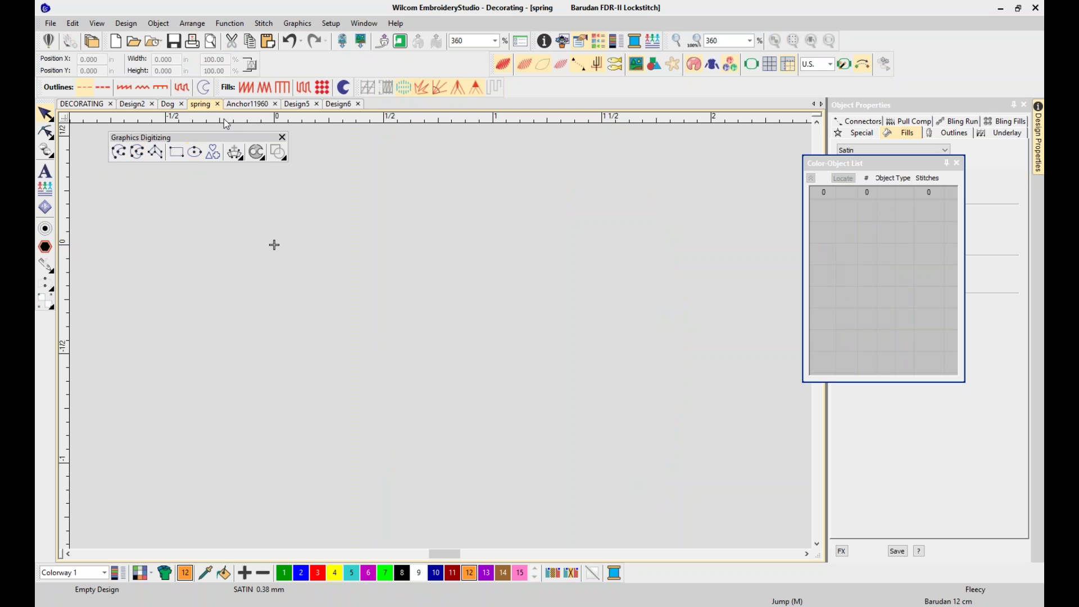
{"action": "left_click", "coordinate": [139, 107]}
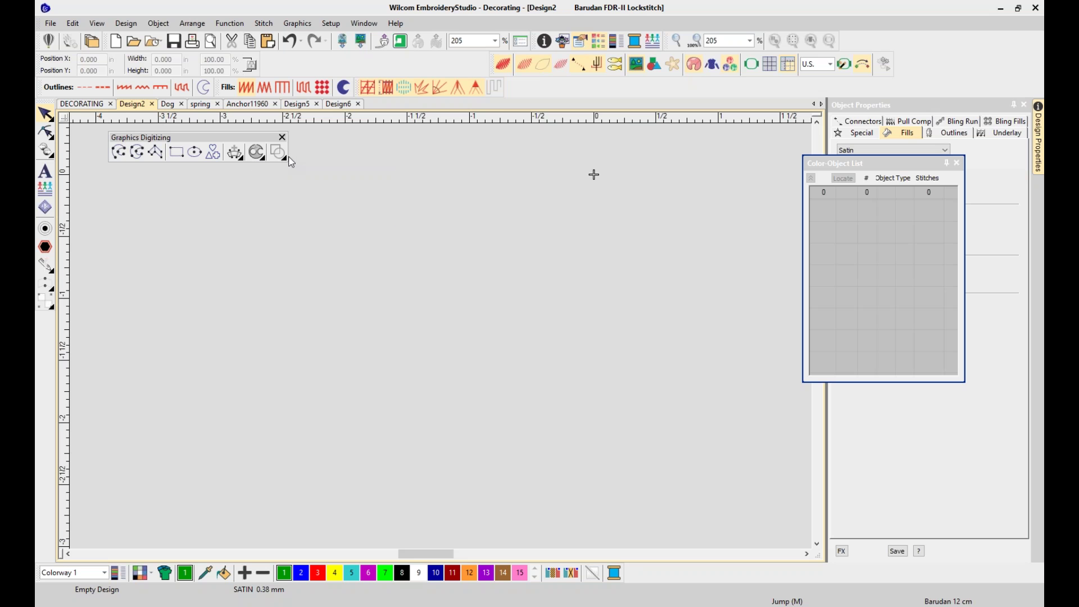
Digitize a three-point circular appliqué ring in Design2 (1375 stitches) and replay its stitch-out
{"action": "left_click", "coordinate": [279, 152]}
{"action": "left_click", "coordinate": [285, 180]}
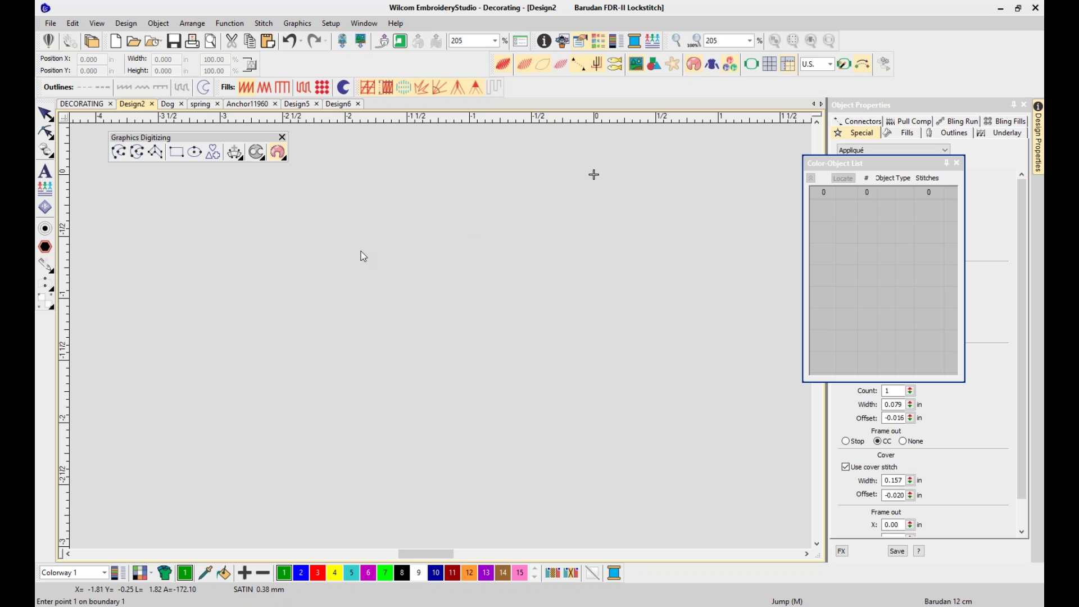
{"action": "left_click", "coordinate": [427, 171]}
{"action": "left_click", "coordinate": [296, 274]}
{"action": "left_click", "coordinate": [451, 416]}
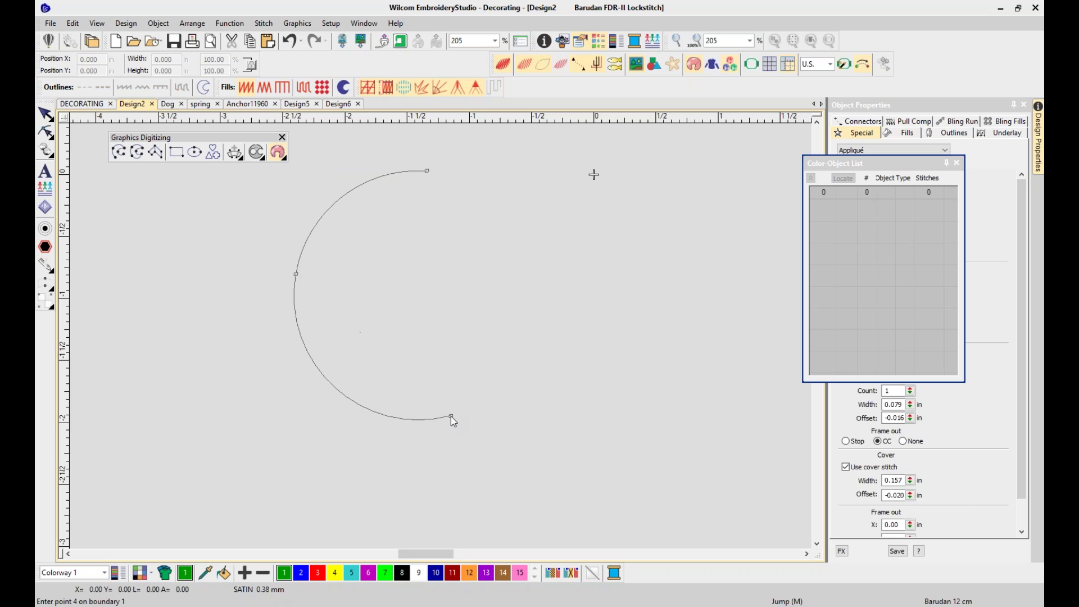
{"action": "key", "text": "Return"}
{"action": "key", "text": "Return"}
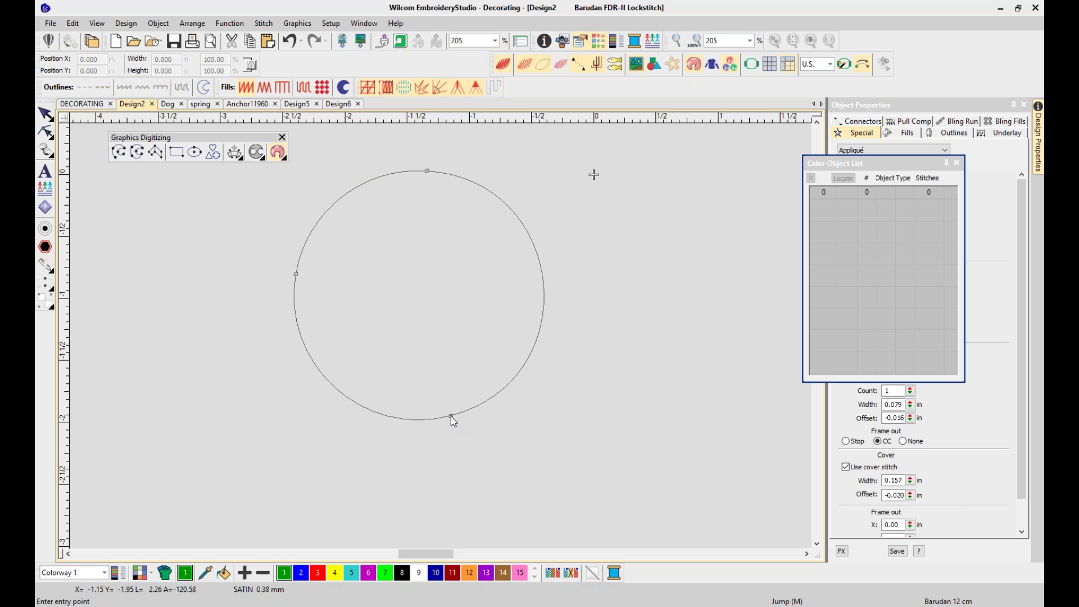
{"action": "key", "text": "Return"}
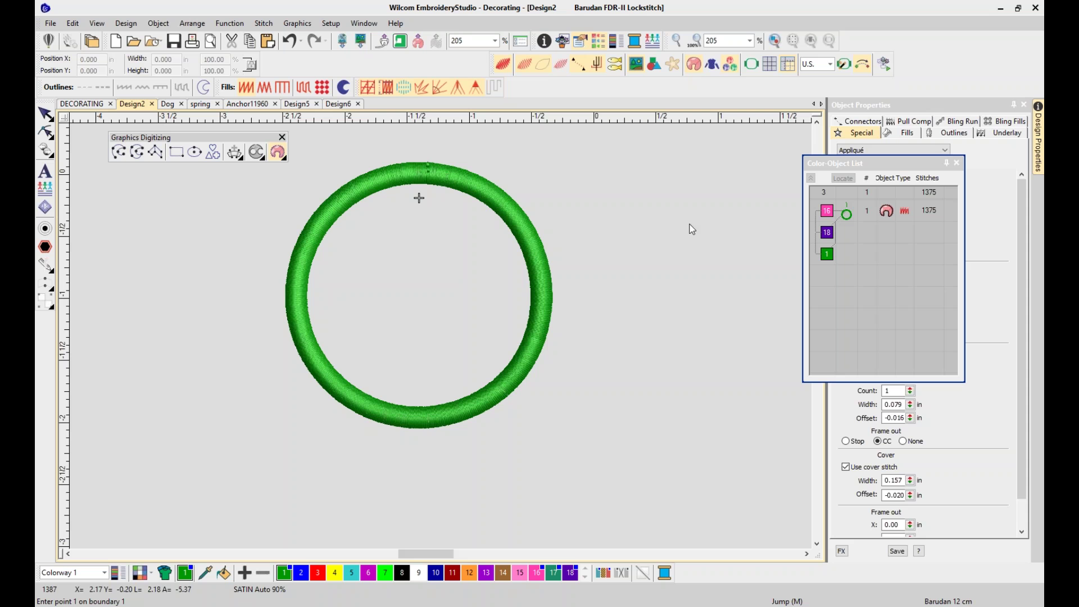
{"action": "key", "text": "ctrl+r"}
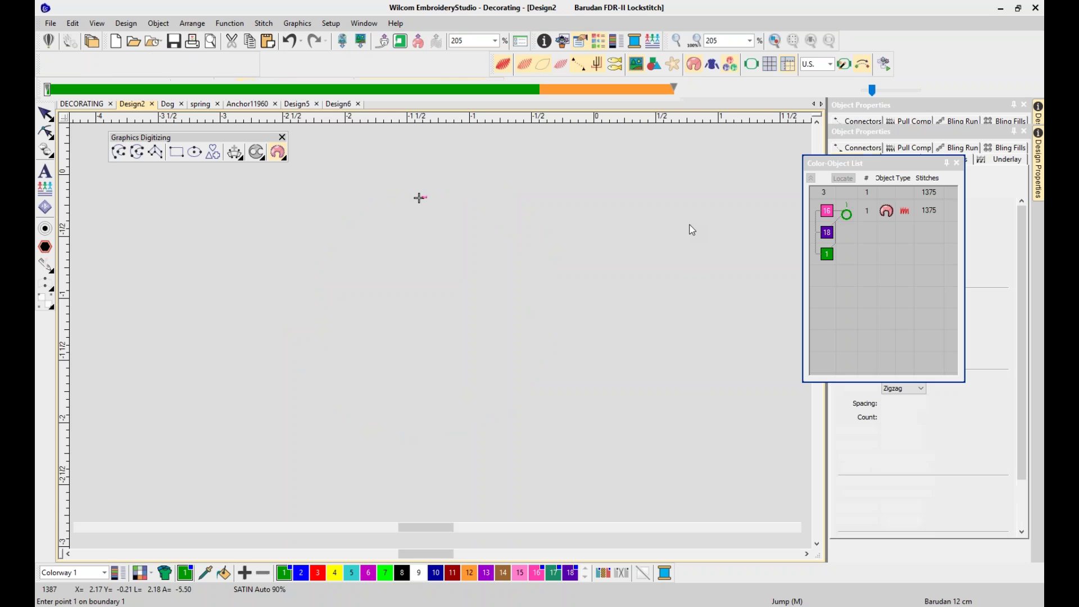
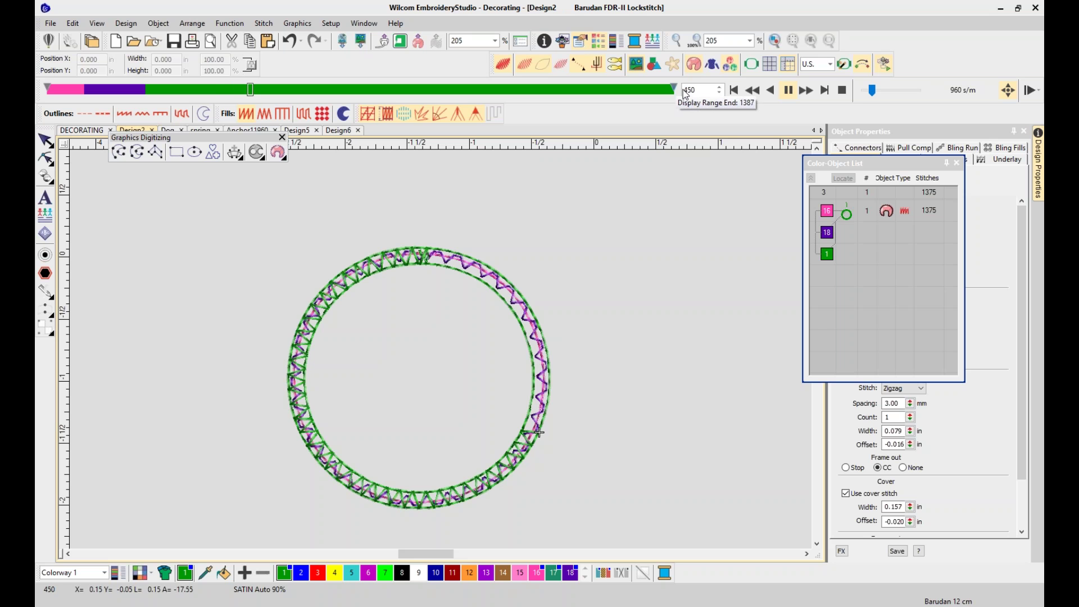
Pause and resume the green ring's stitch playback, then exit the Stitch Player
{"action": "left_click", "coordinate": [789, 90]}
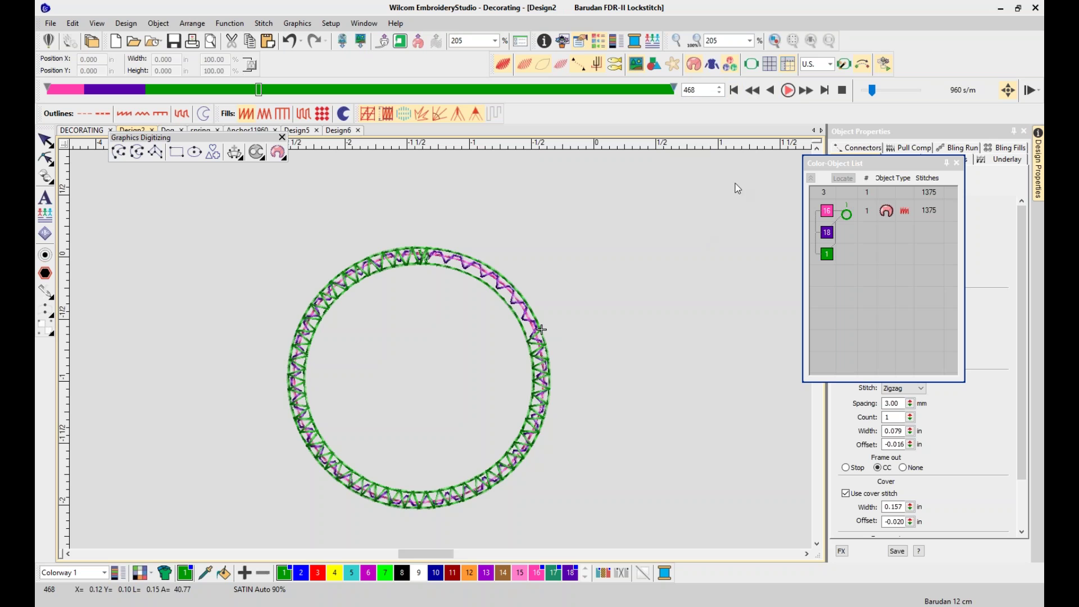
{"action": "left_click", "coordinate": [789, 90]}
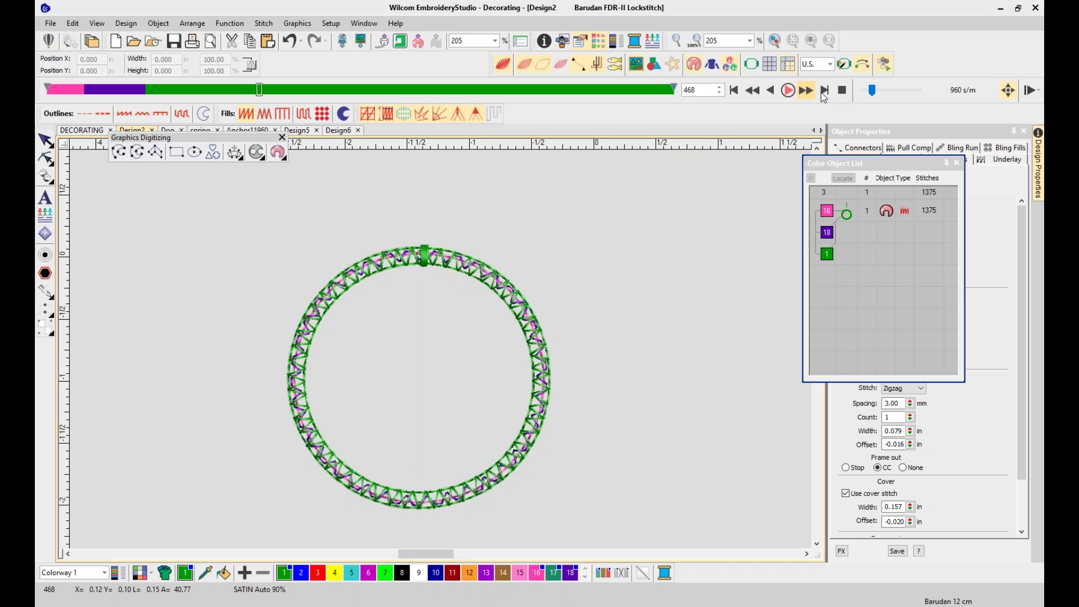
{"action": "key", "text": "Escape"}
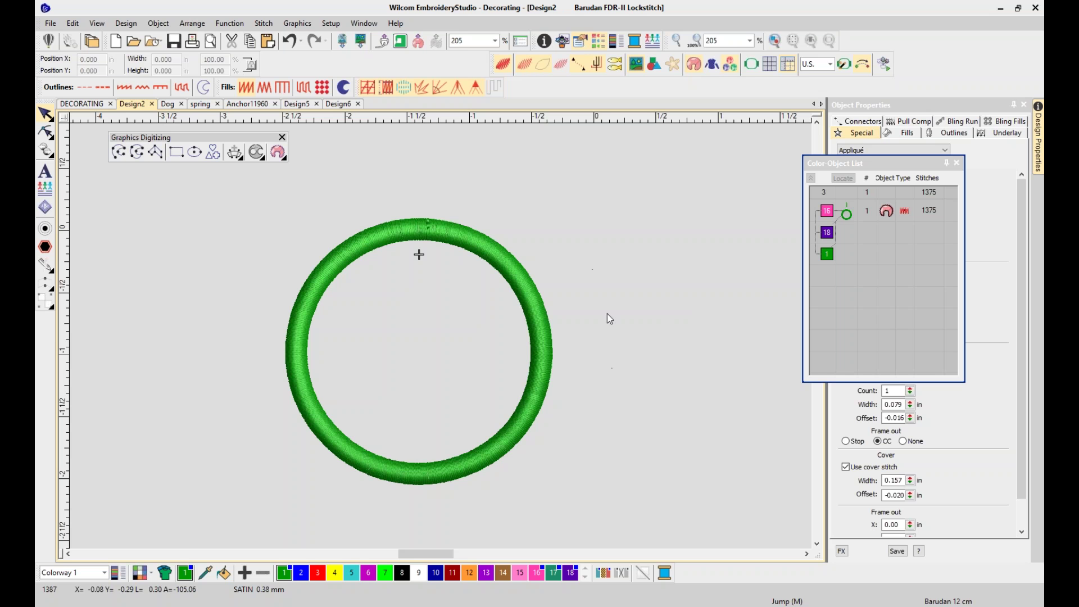
Start opening a design and browse from the Desktop into the Atlantic City demos folder
{"action": "left_click", "coordinate": [50, 24]}
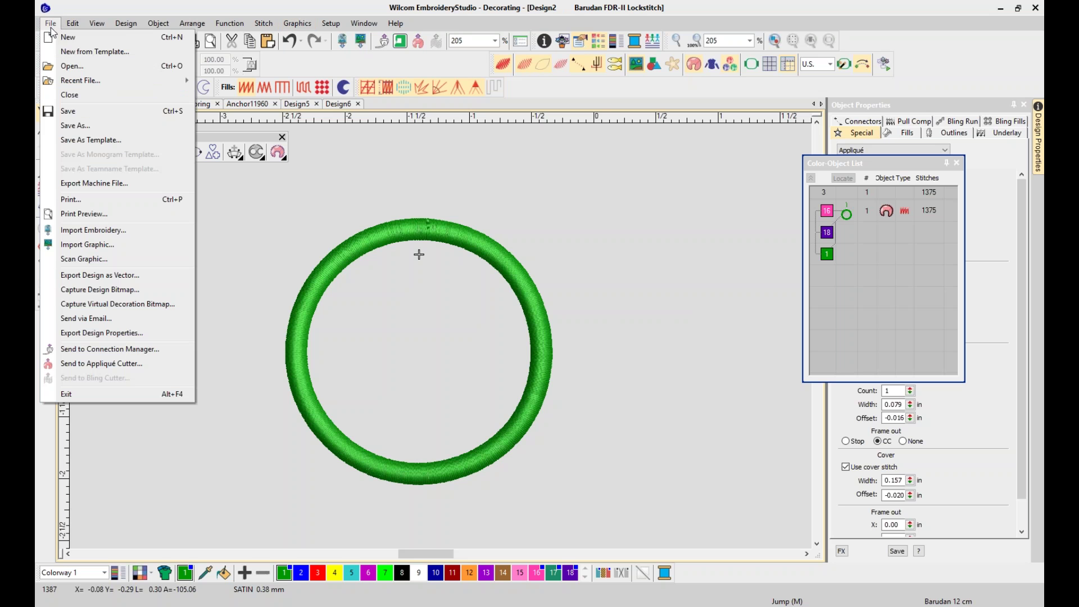
{"action": "left_click", "coordinate": [71, 67]}
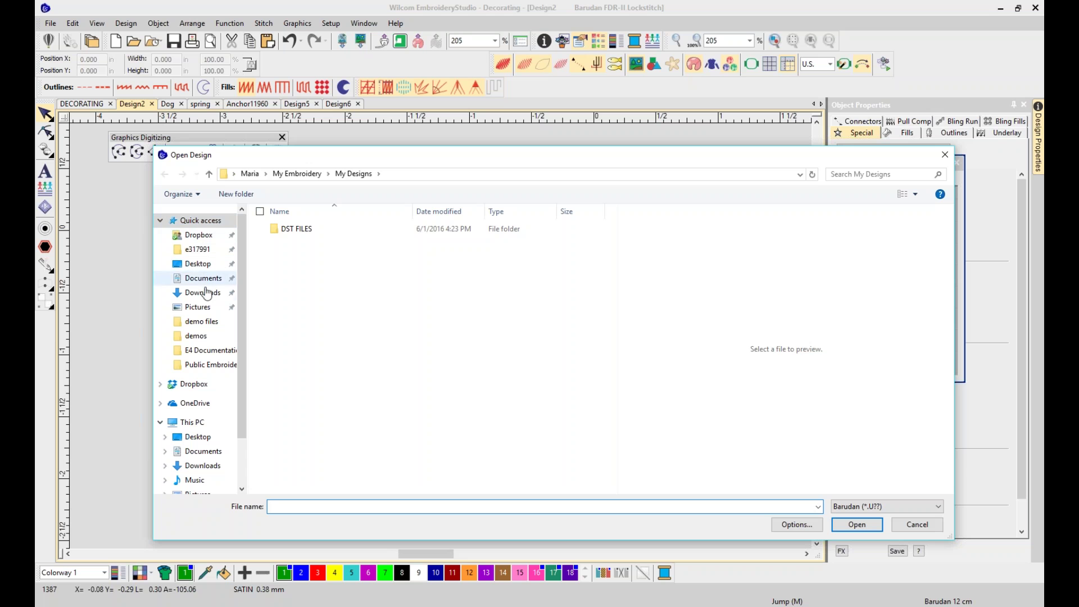
{"action": "left_click", "coordinate": [201, 268]}
{"action": "double_click", "coordinate": [296, 261]}
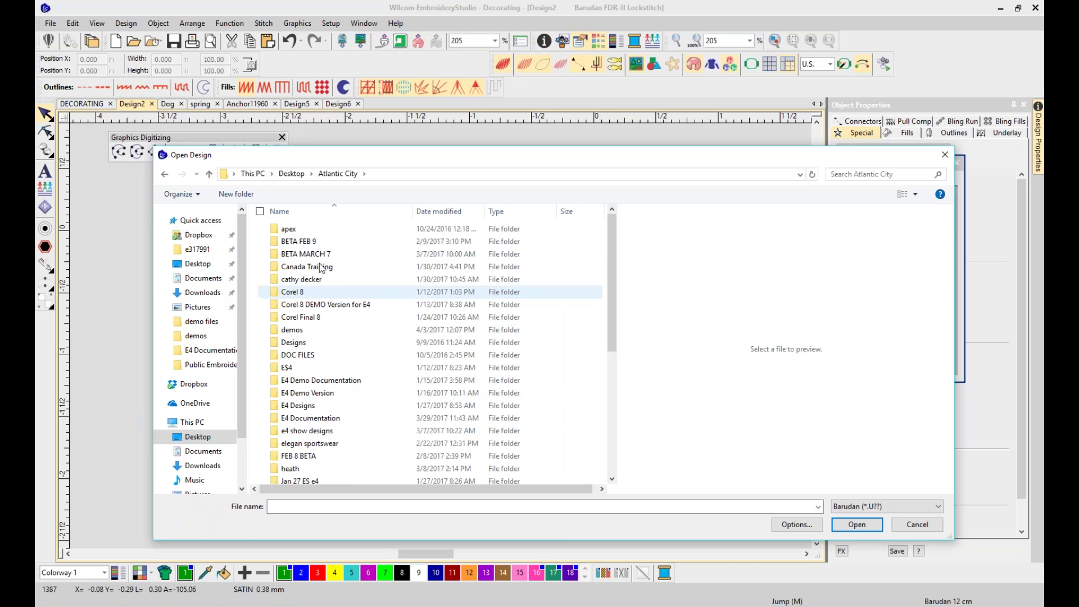
{"action": "left_click", "coordinate": [284, 175]}
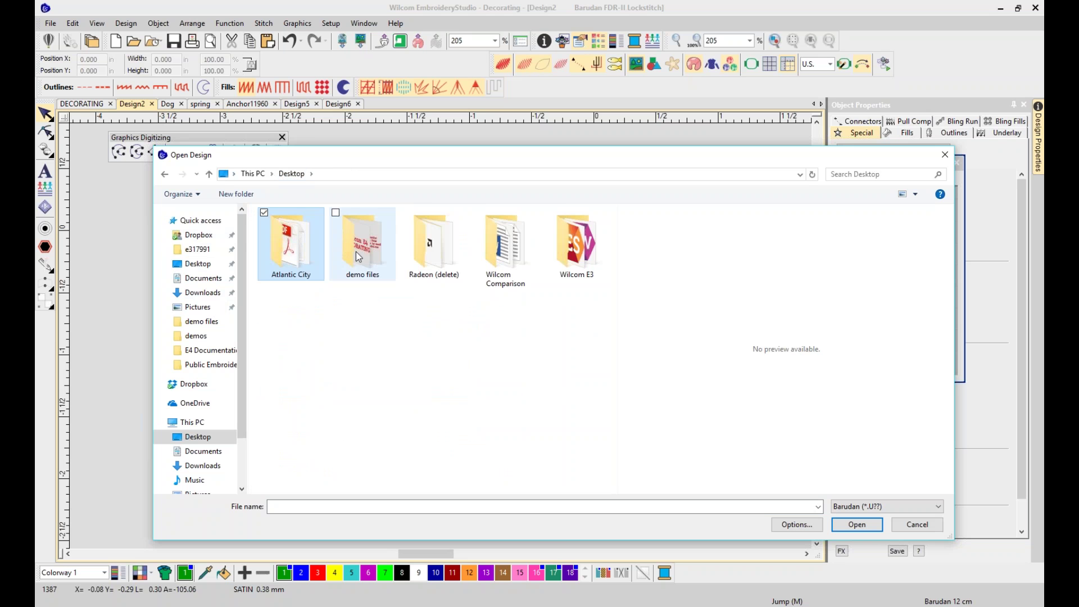
{"action": "double_click", "coordinate": [316, 249]}
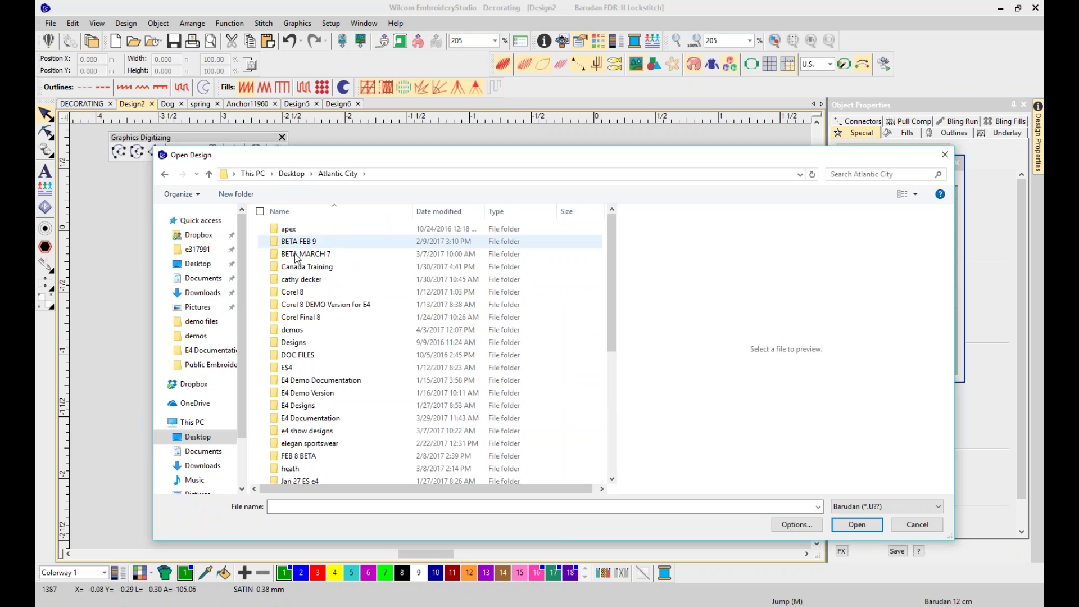
{"action": "double_click", "coordinate": [308, 333]}
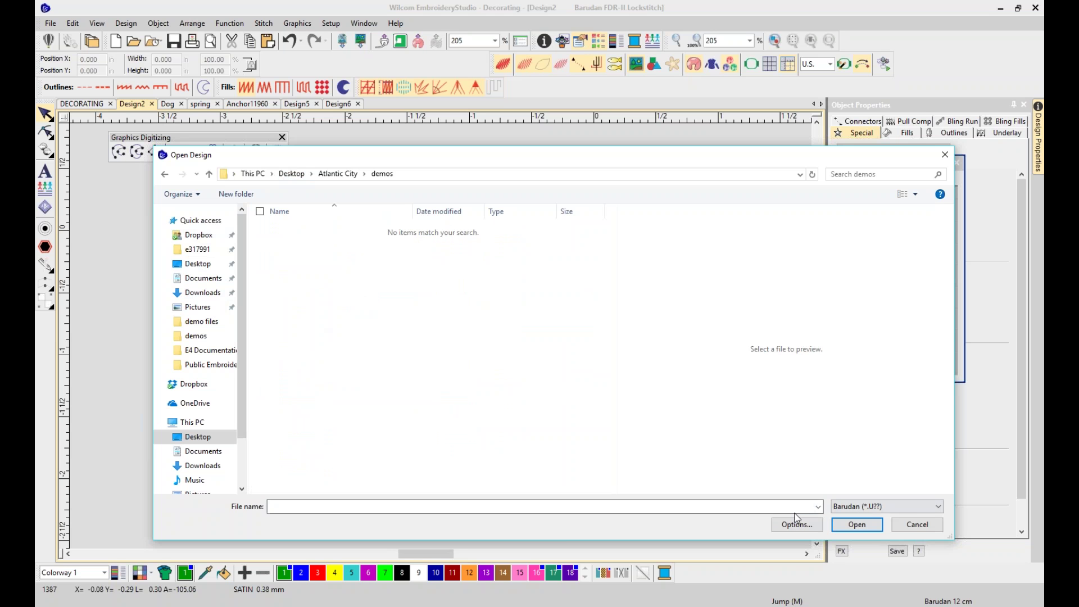
Filter to Tajima (*.DST) files, browse Public Embroidery and Dropbox, then cancel without opening
{"action": "left_click", "coordinate": [847, 513]}
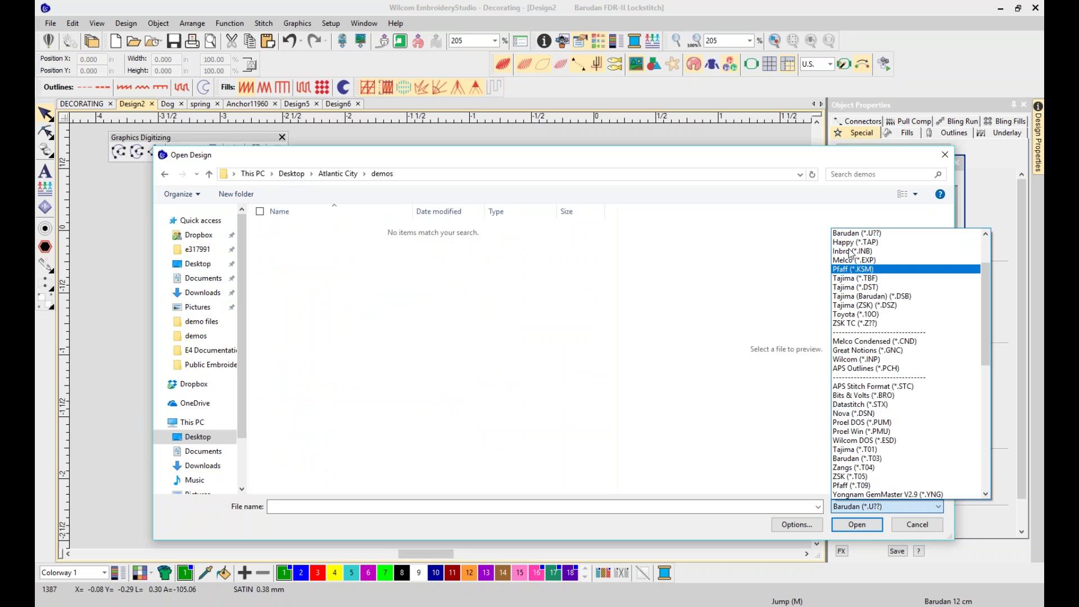
{"action": "scroll", "coordinate": [871, 315], "scroll_direction": "up", "scroll_amount": 3}
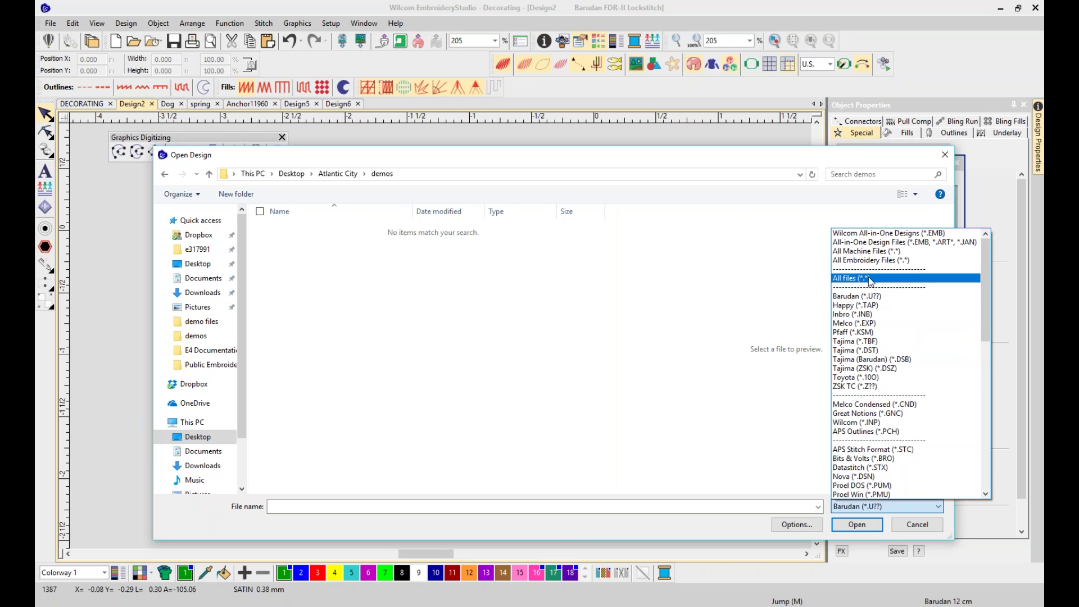
{"action": "scroll", "coordinate": [871, 312], "scroll_direction": "down", "scroll_amount": 3}
{"action": "scroll", "coordinate": [870, 311], "scroll_direction": "up", "scroll_amount": 3}
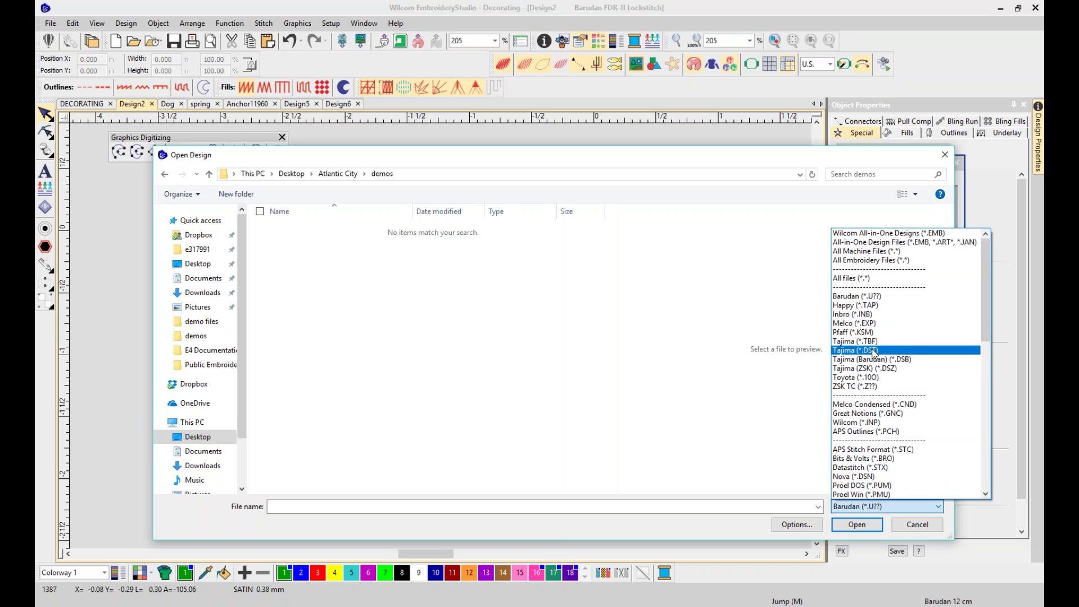
{"action": "left_click", "coordinate": [872, 351]}
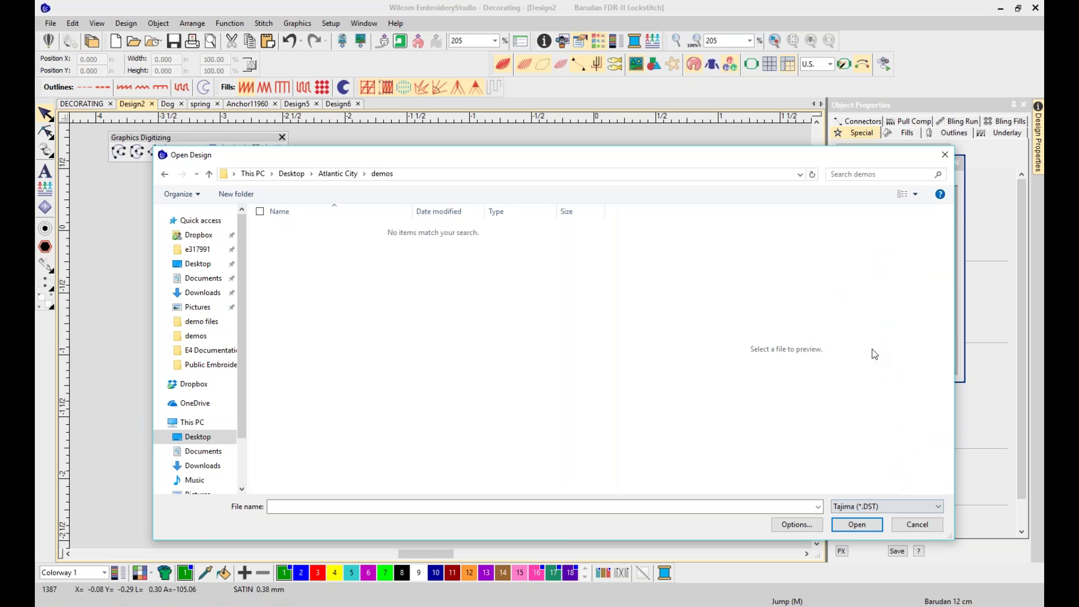
{"action": "left_click", "coordinate": [337, 174]}
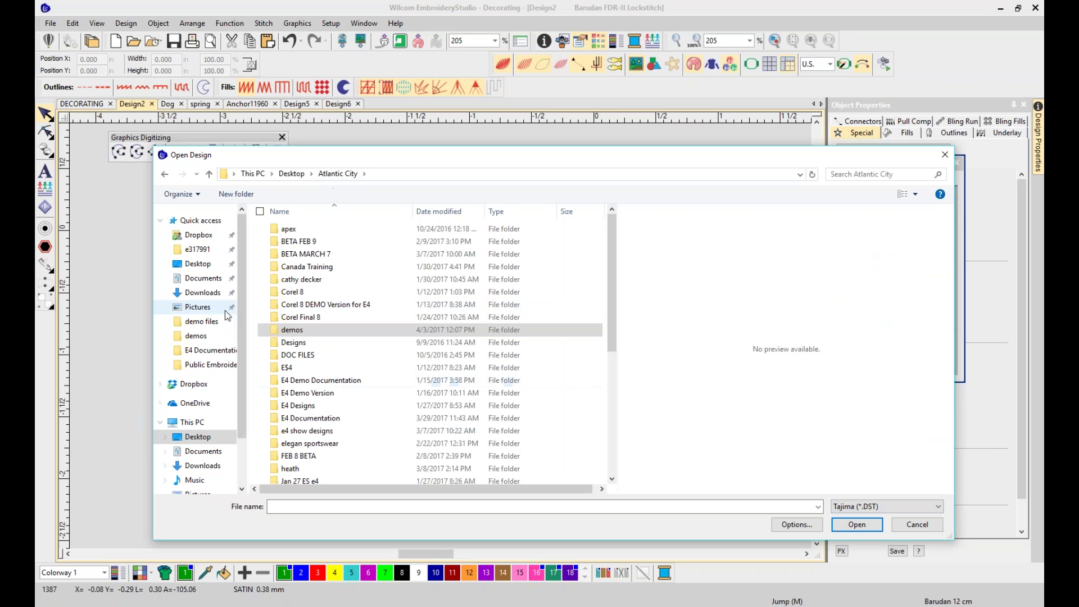
{"action": "left_click", "coordinate": [209, 365]}
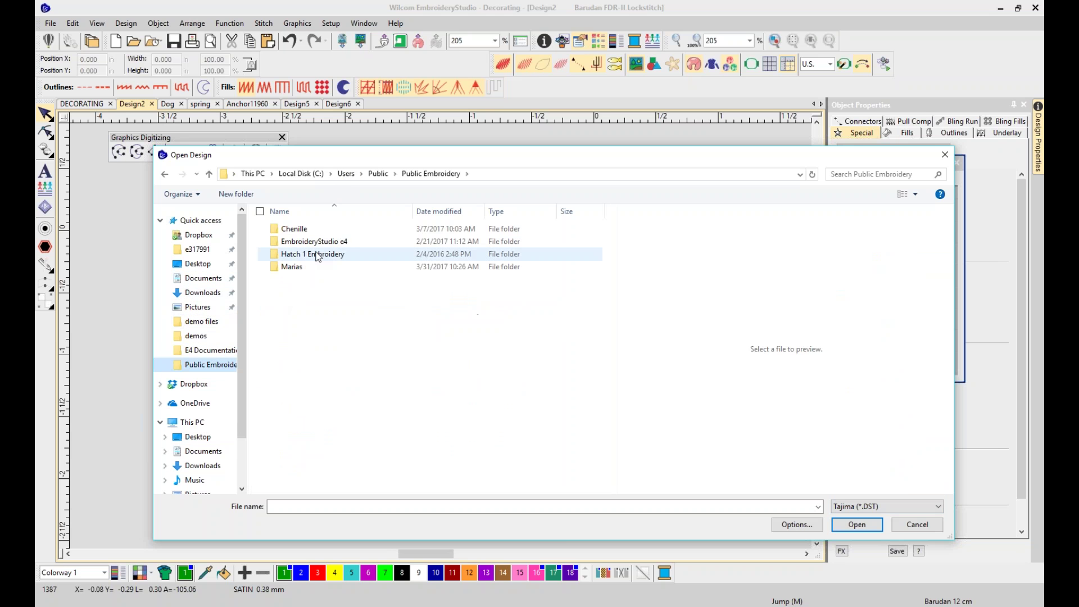
{"action": "double_click", "coordinate": [308, 241]}
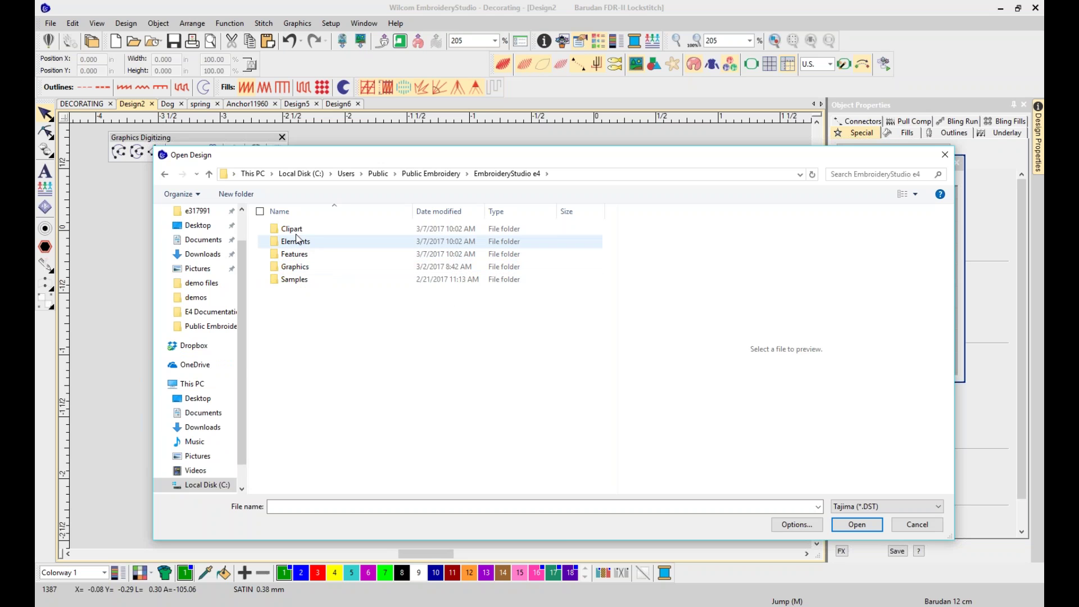
{"action": "scroll", "coordinate": [238, 355], "scroll_direction": "up", "scroll_amount": 1}
{"action": "left_click", "coordinate": [200, 235]}
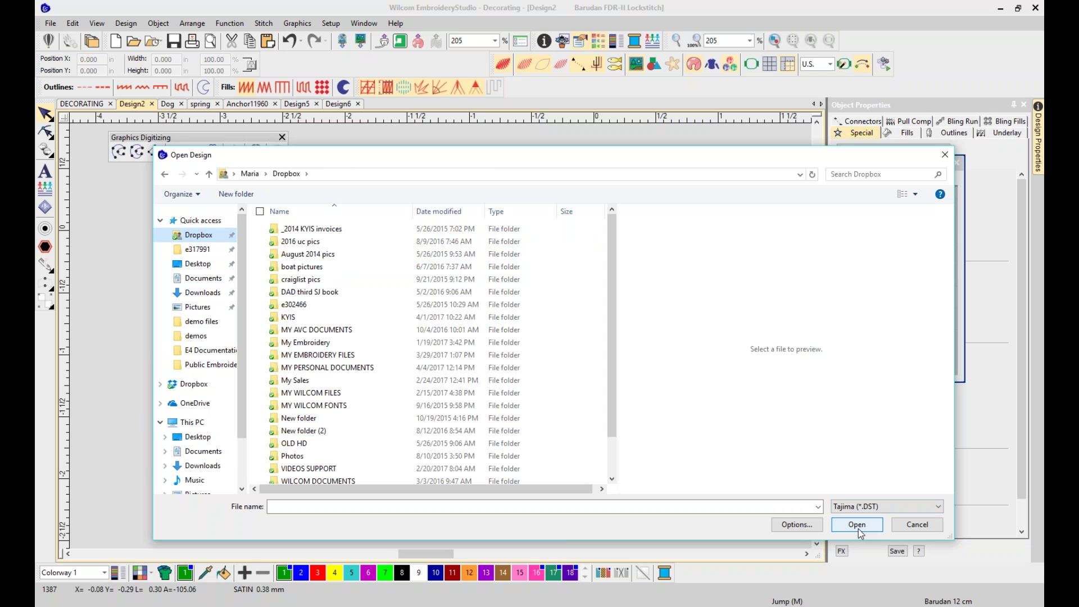
{"action": "left_click", "coordinate": [901, 528]}
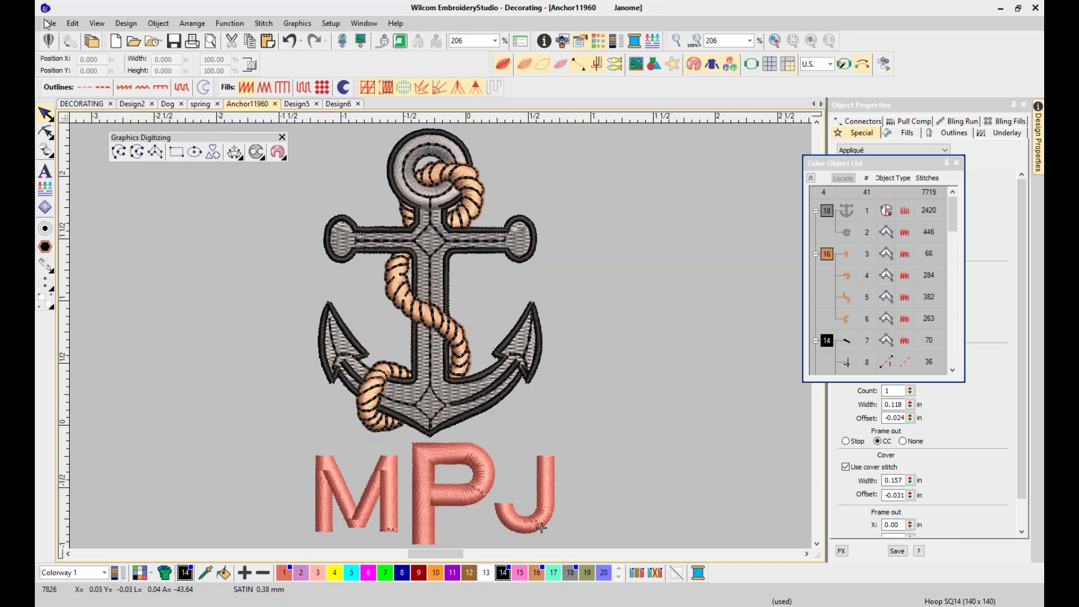
Export Anchor11960 to the Desktop as a Tajima DST file, then close it, leaving a new blank design
{"action": "key", "text": "ctrl+n"}
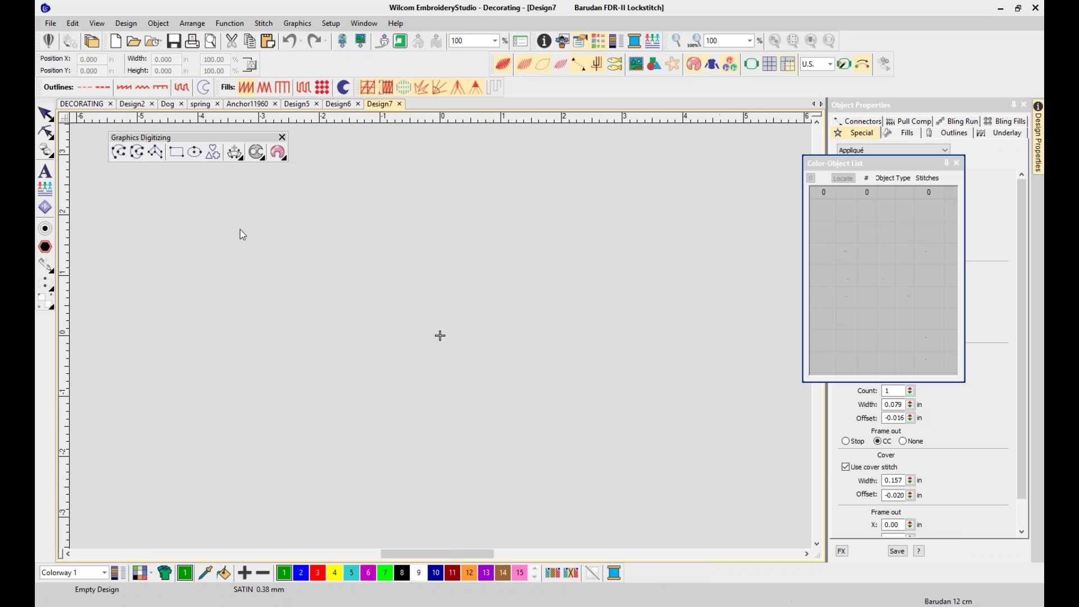
{"action": "left_click", "coordinate": [258, 105]}
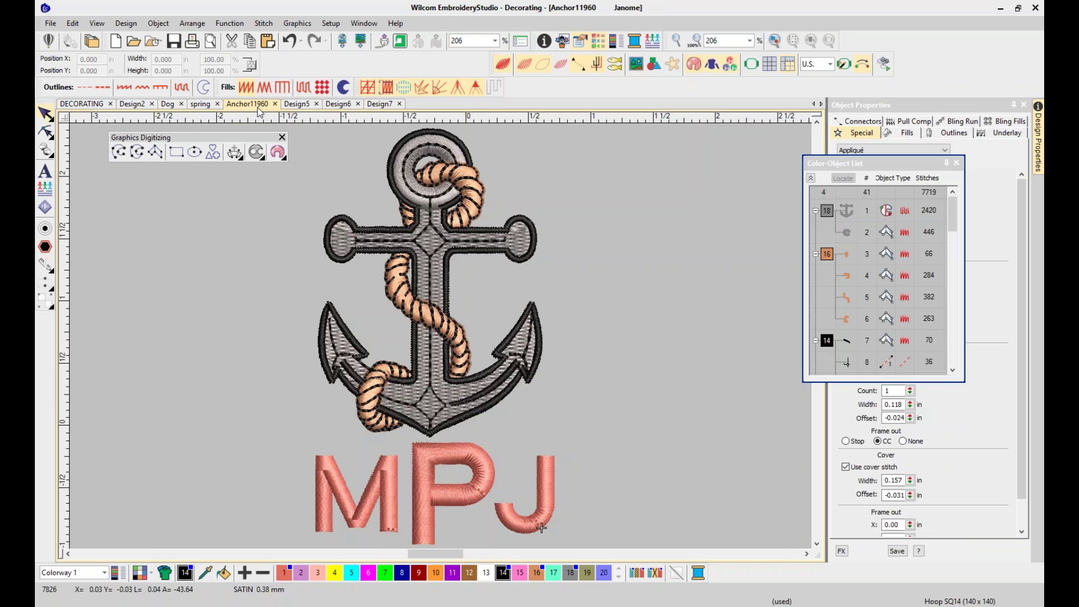
{"action": "left_click", "coordinate": [50, 23]}
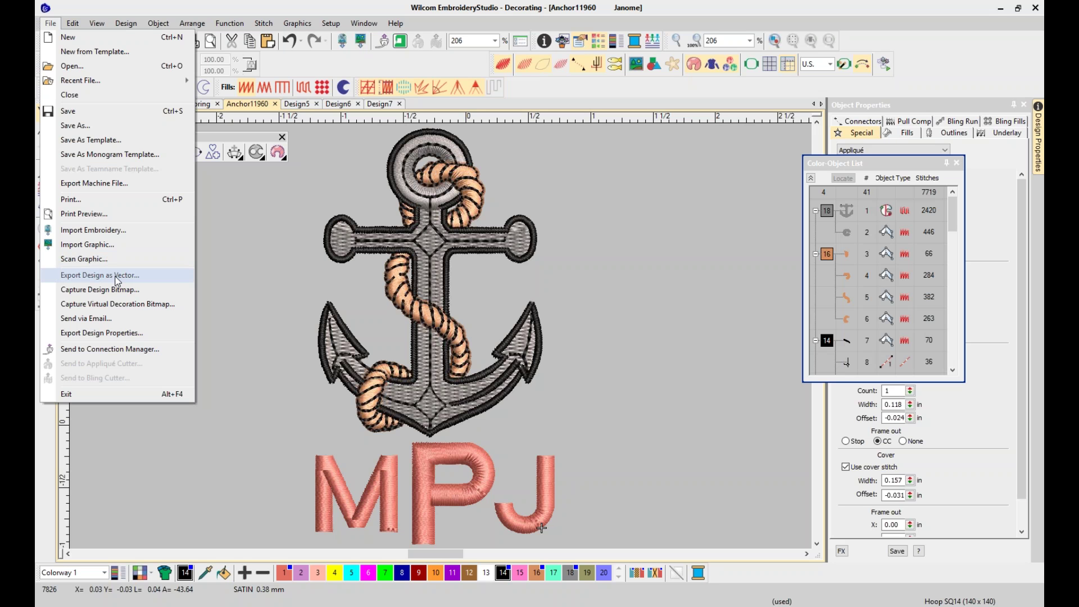
{"action": "left_click", "coordinate": [111, 184]}
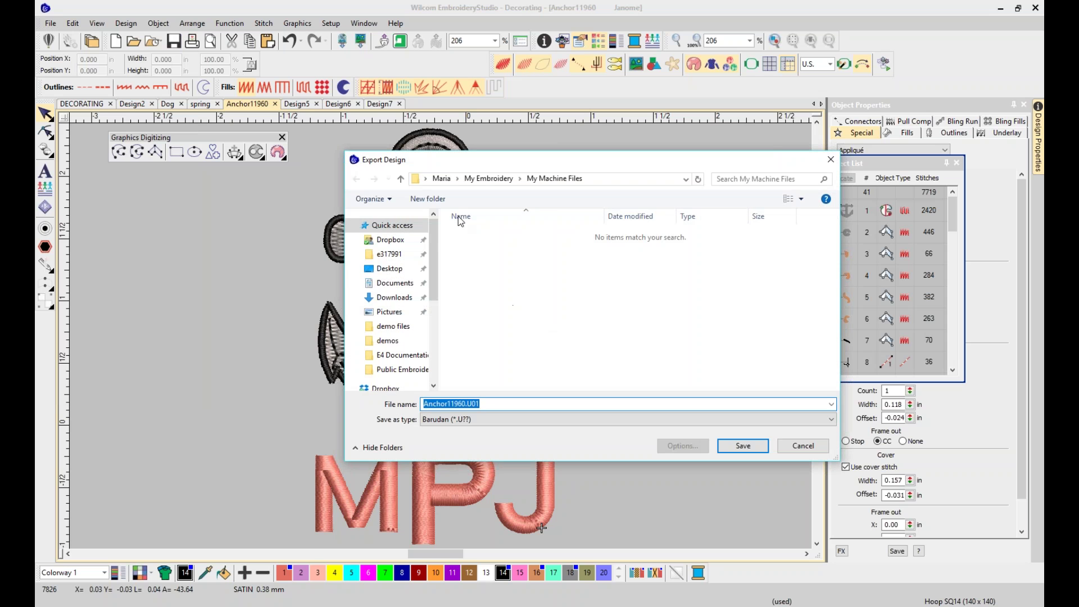
{"action": "left_click", "coordinate": [395, 270]}
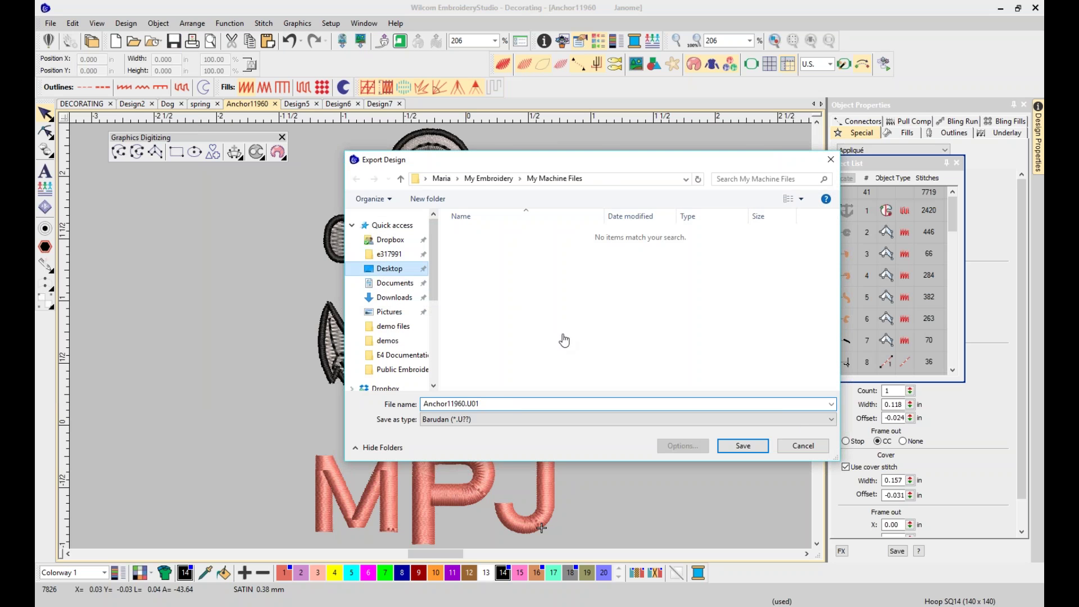
{"action": "left_click", "coordinate": [830, 422]}
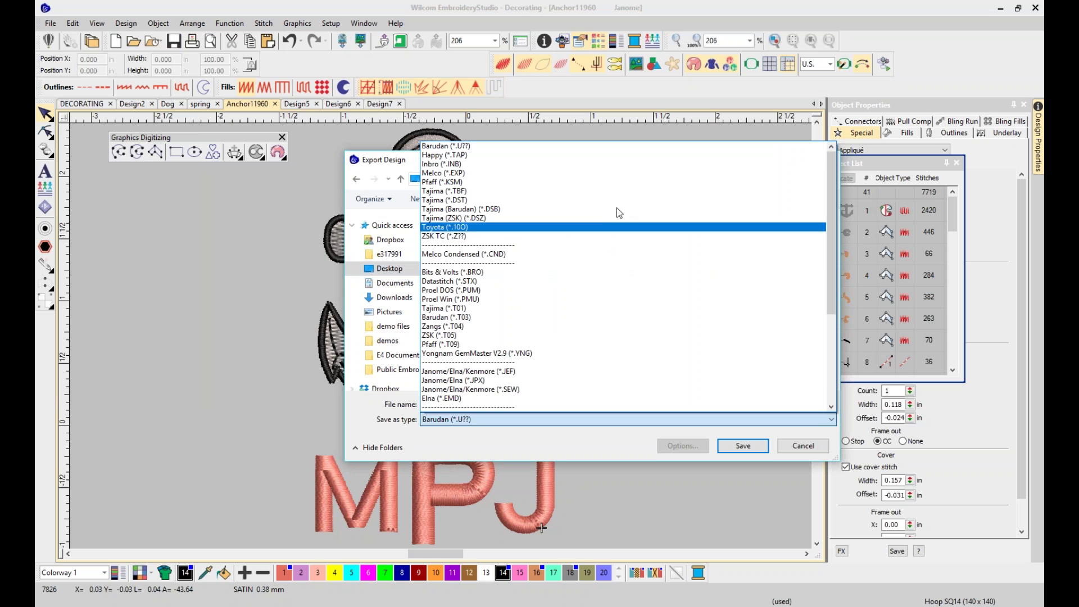
{"action": "left_click", "coordinate": [503, 201]}
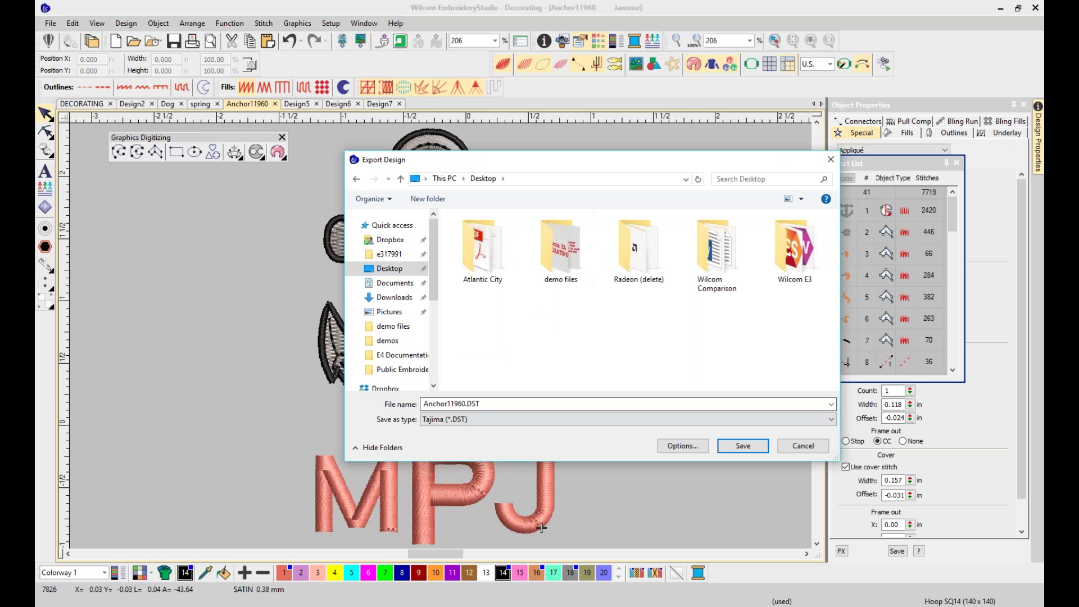
{"action": "left_click", "coordinate": [742, 447]}
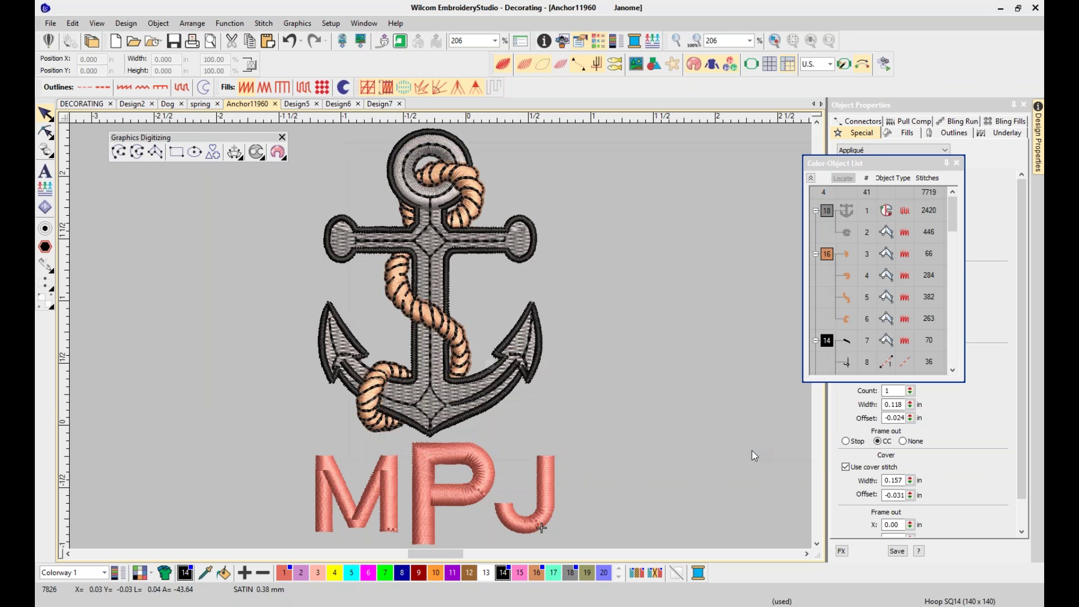
{"action": "left_click", "coordinate": [276, 104]}
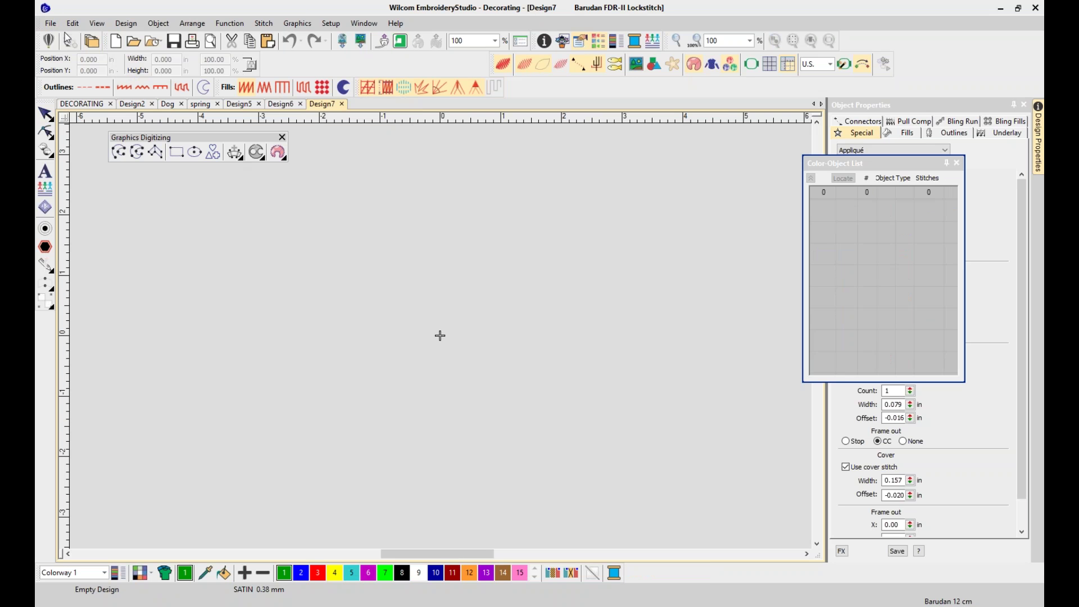
Open Anchor11960.DST from the Desktop using the Tajima (*.DST) file filter
{"action": "left_click", "coordinate": [50, 23]}
{"action": "left_click", "coordinate": [68, 66]}
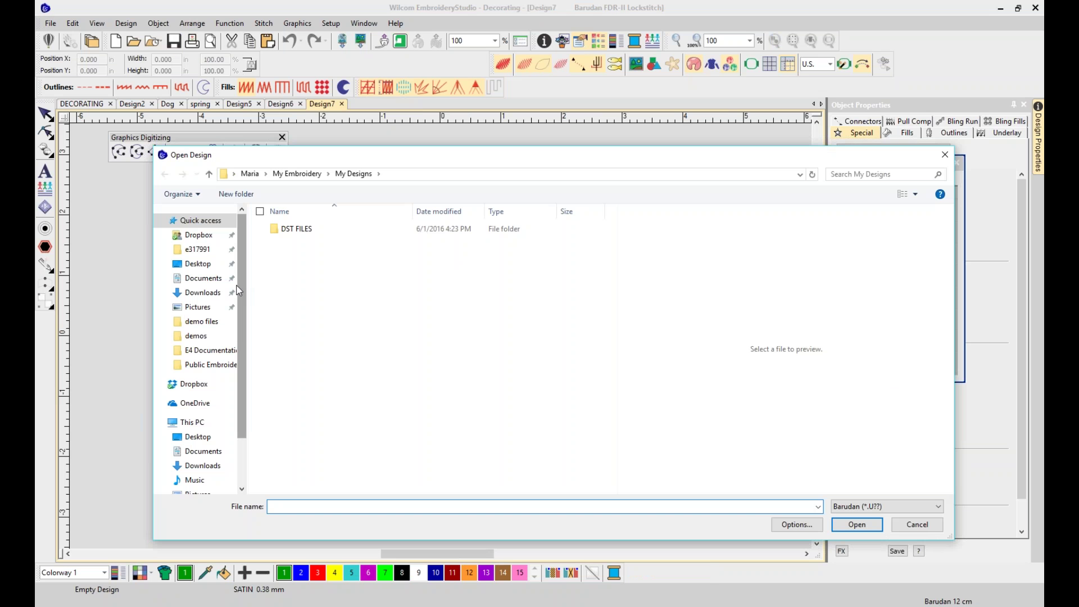
{"action": "left_click", "coordinate": [210, 266]}
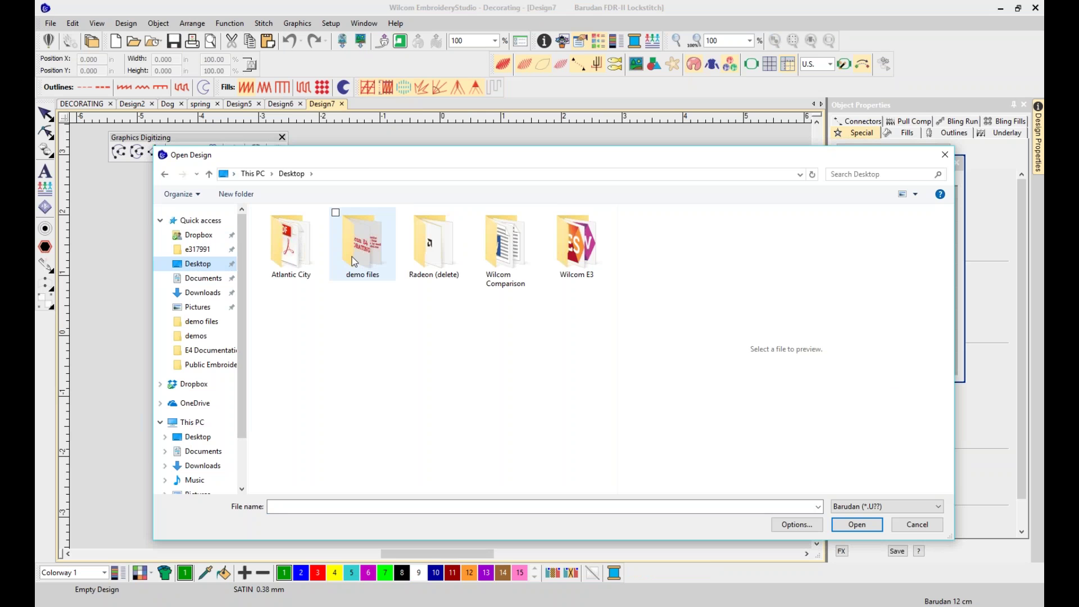
{"action": "left_click", "coordinate": [927, 508]}
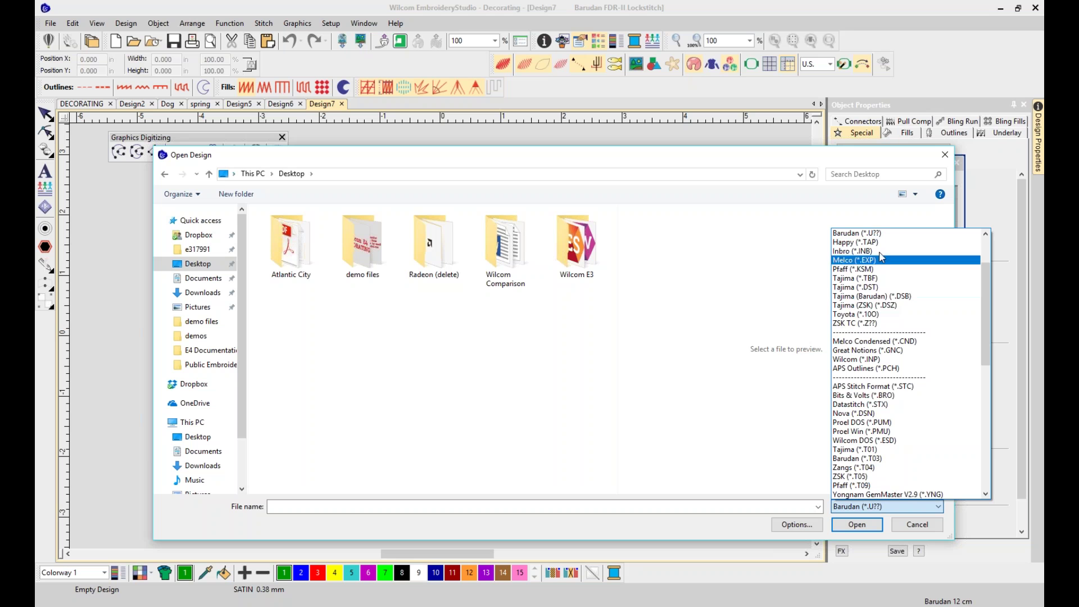
{"action": "scroll", "coordinate": [895, 271], "scroll_direction": "up", "scroll_amount": 2}
{"action": "left_click", "coordinate": [885, 343]}
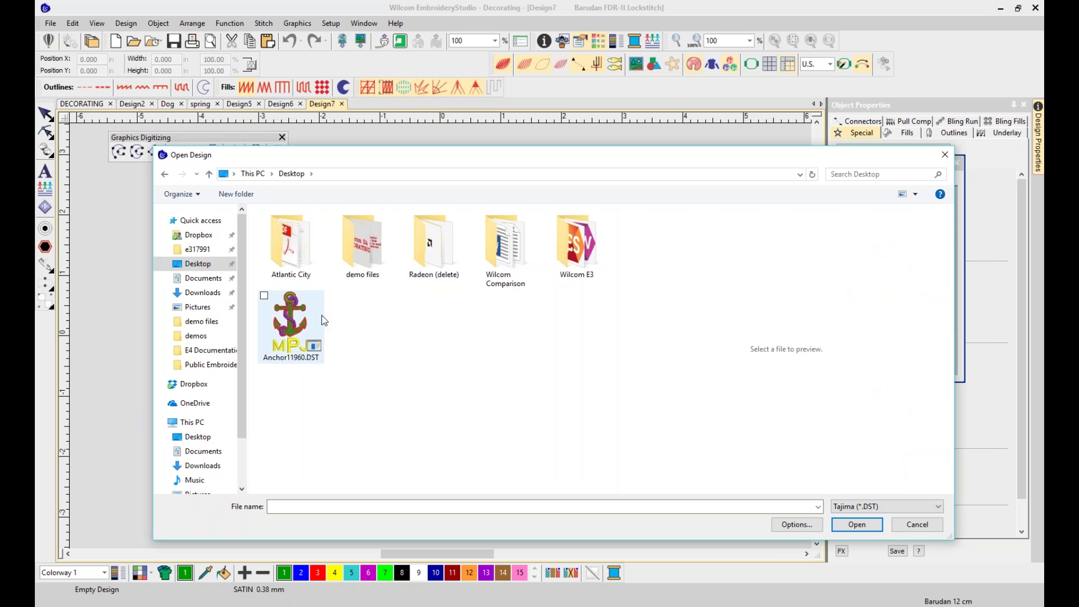
{"action": "left_click", "coordinate": [324, 320]}
{"action": "left_click", "coordinate": [865, 523]}
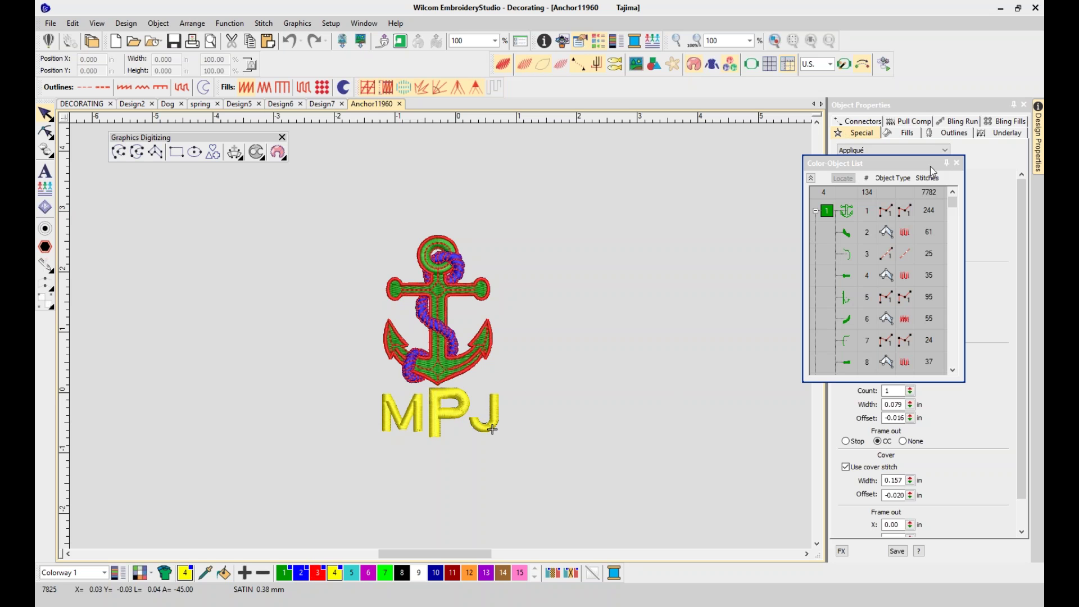
Dock the Color-Object List, select the green leaf object 2, zoom in and hide all other objects
{"action": "left_click_drag", "start_coordinate": [882, 382], "coordinate": [883, 605]}
{"action": "left_click_drag", "start_coordinate": [887, 161], "coordinate": [896, 108]}
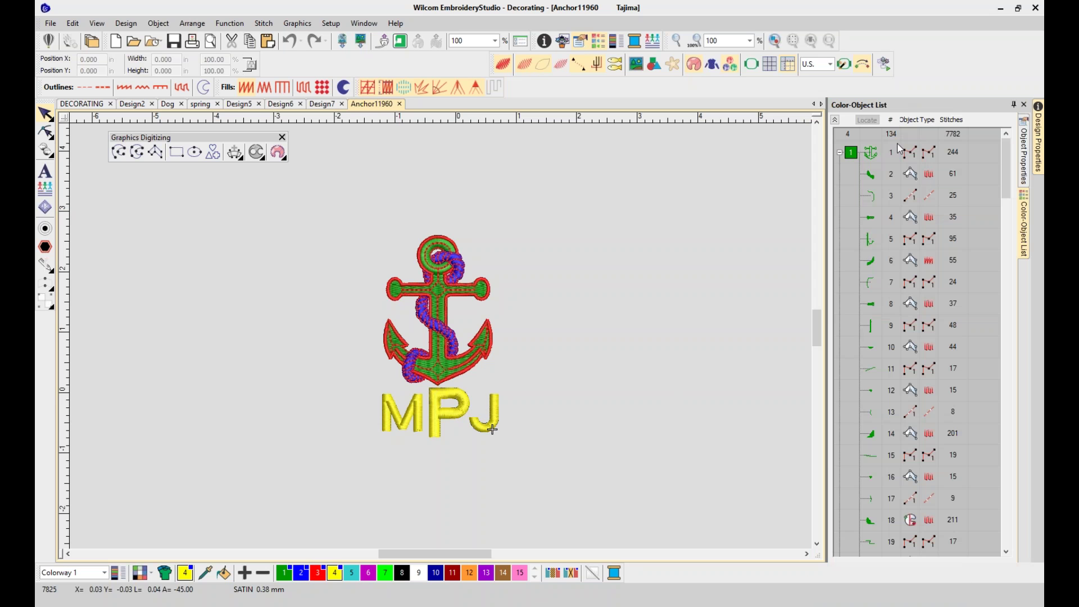
{"action": "left_click", "coordinate": [871, 177]}
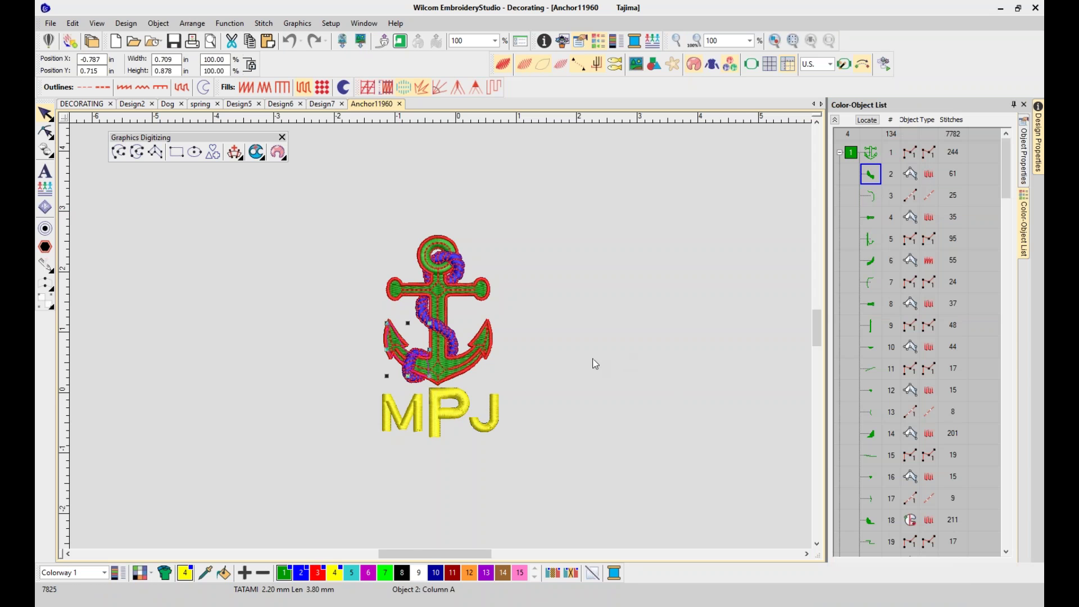
{"action": "key", "text": "b"}
{"action": "left_click_drag", "start_coordinate": [344, 306], "coordinate": [474, 412]}
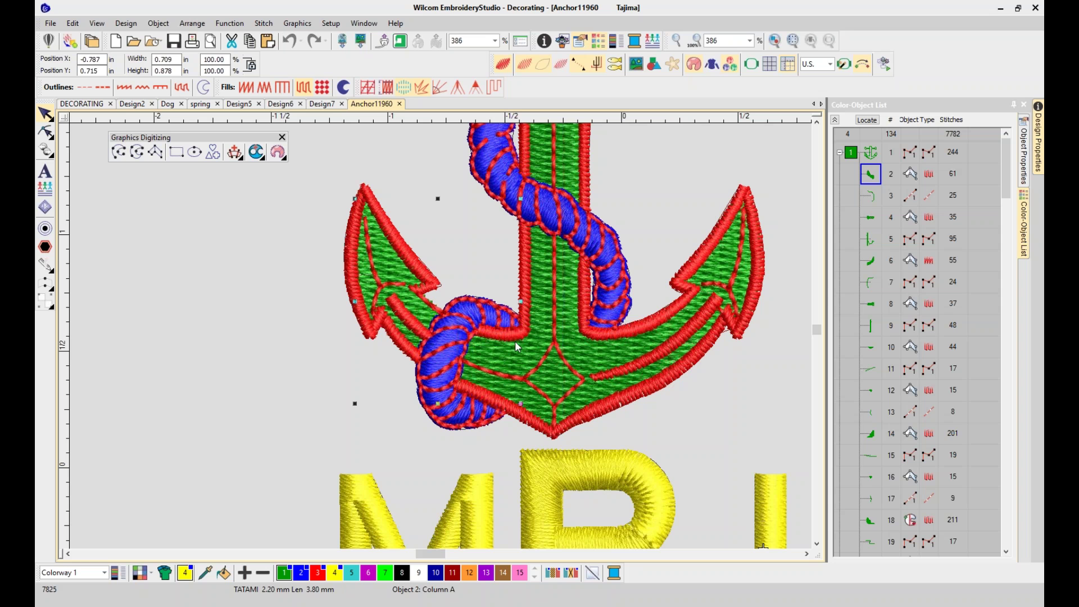
{"action": "right_click", "coordinate": [869, 180]}
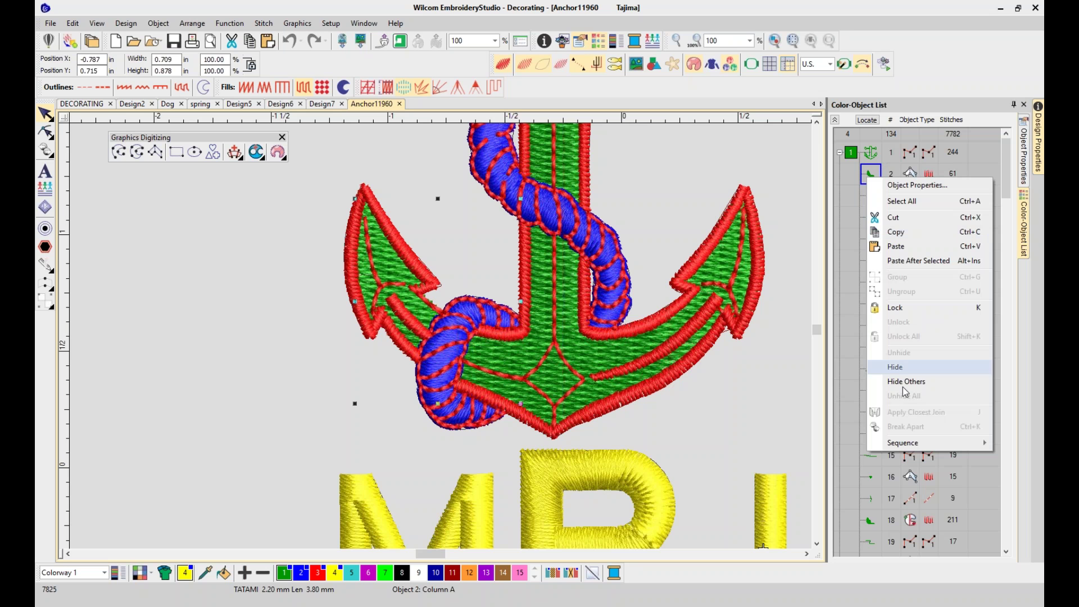
{"action": "left_click", "coordinate": [904, 381]}
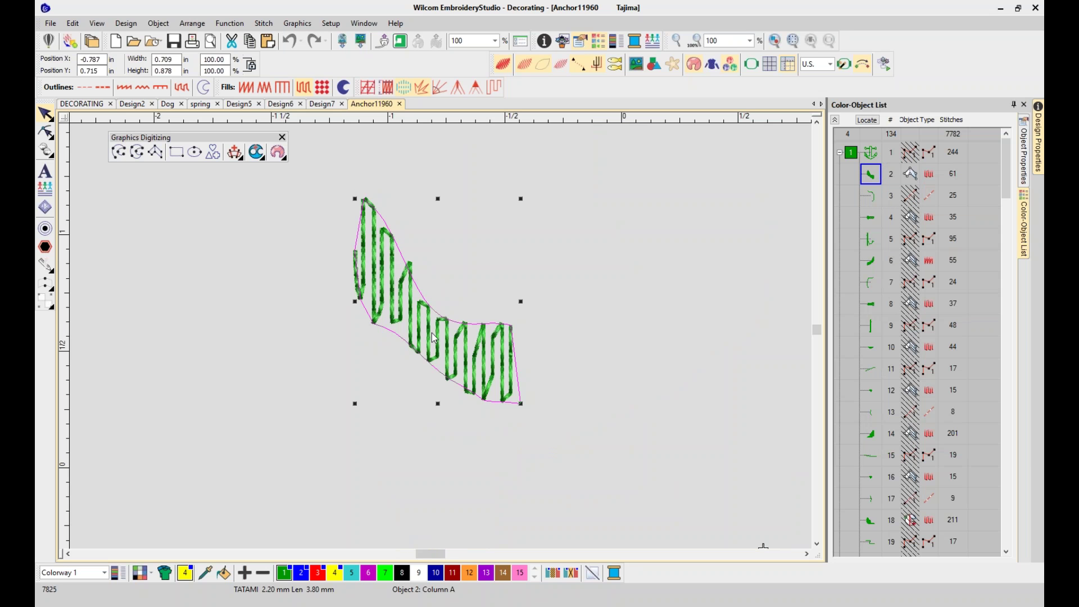
Reshape the leaf by raising three outline points, then change its fill to Satin
{"action": "left_click", "coordinate": [47, 133]}
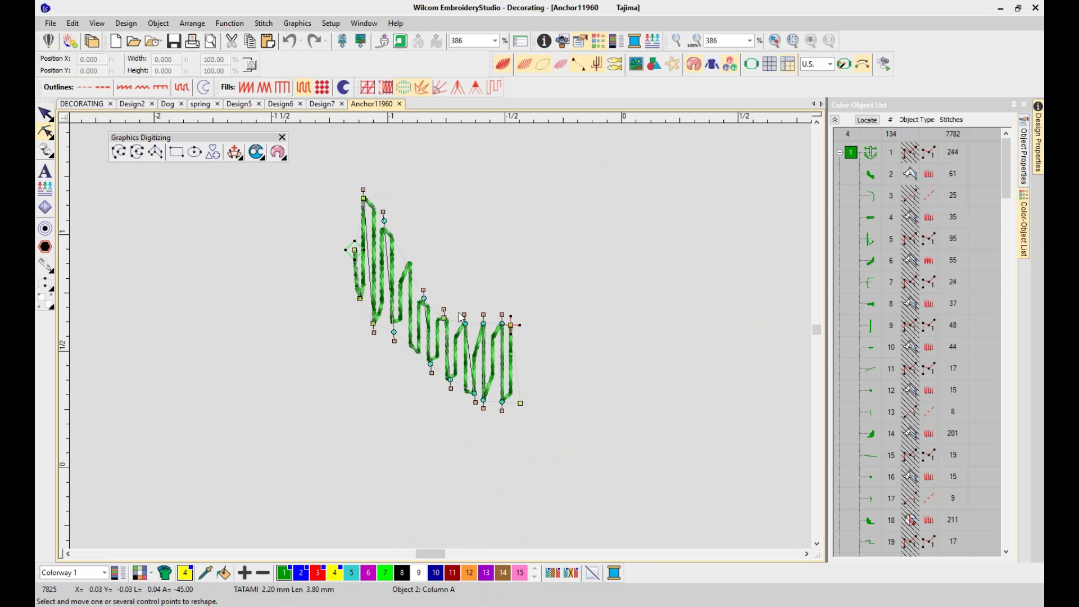
{"action": "left_click_drag", "start_coordinate": [423, 300], "coordinate": [435, 249]}
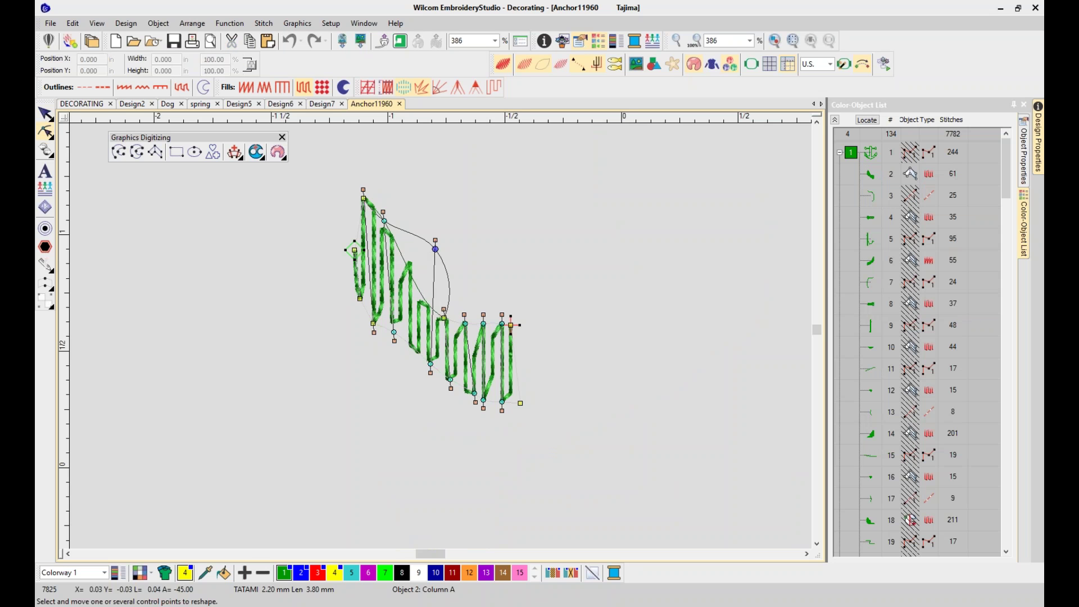
{"action": "left_click_drag", "start_coordinate": [464, 323], "coordinate": [478, 278]}
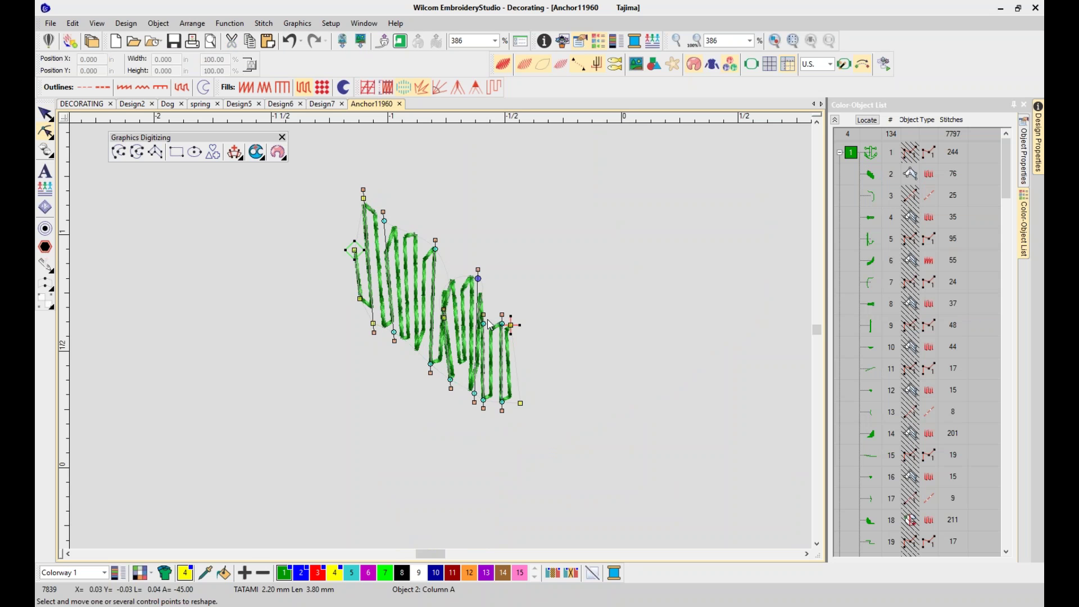
{"action": "left_click_drag", "start_coordinate": [444, 317], "coordinate": [454, 271]}
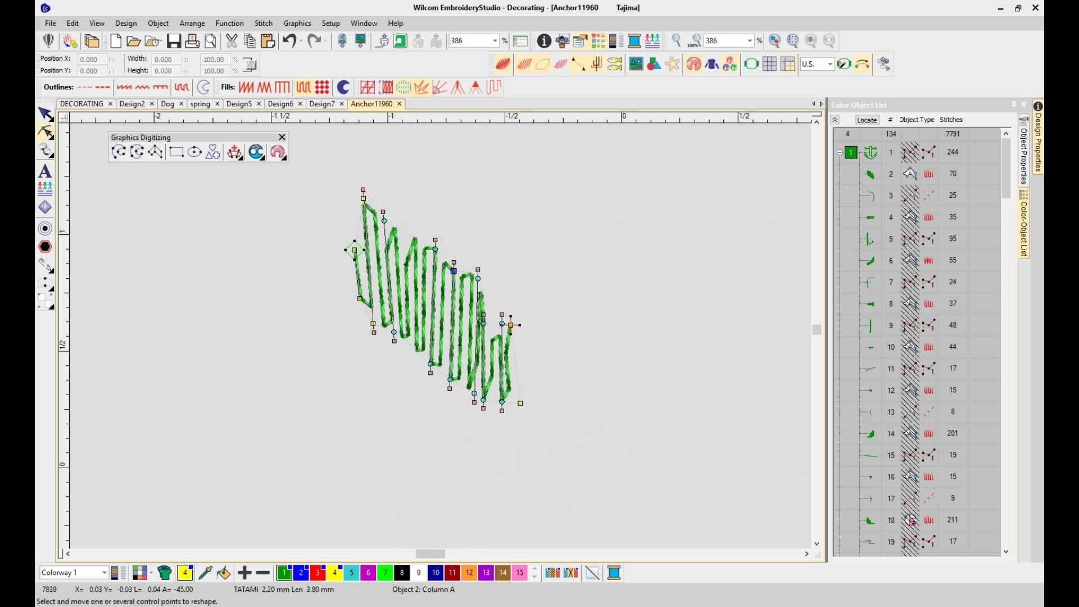
{"action": "left_click", "coordinate": [578, 305]}
{"action": "left_click", "coordinate": [45, 114]}
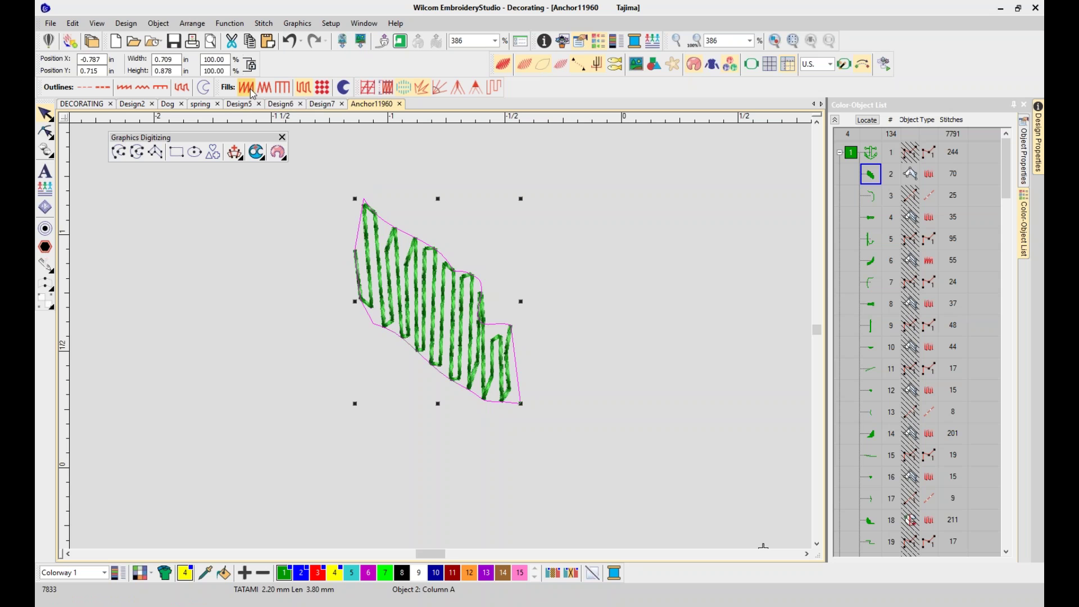
{"action": "left_click", "coordinate": [251, 90]}
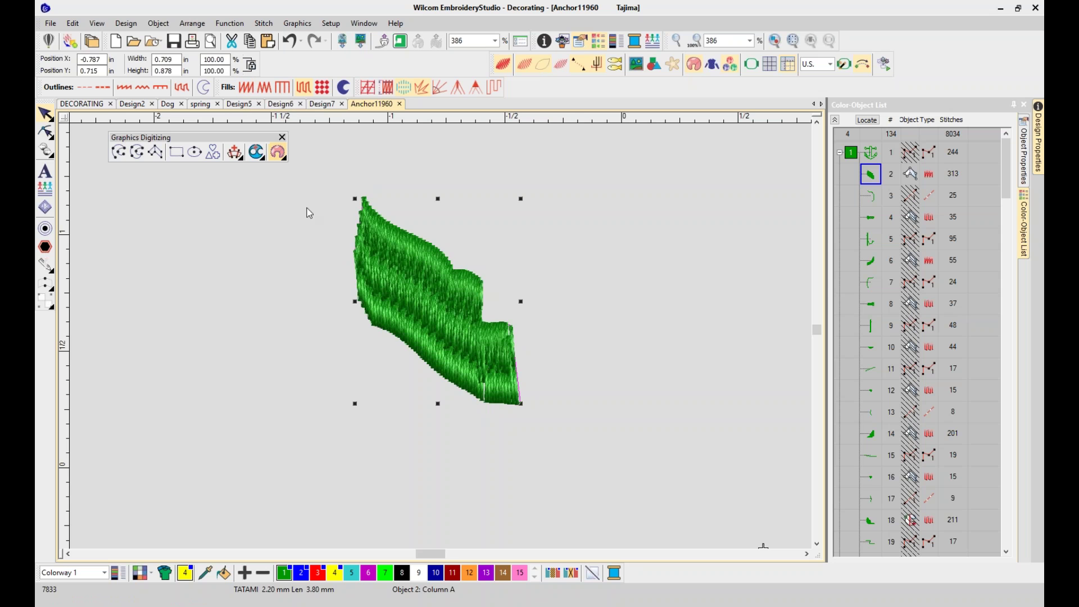
{"action": "left_click", "coordinate": [543, 233]}
Zoom in and out on the satin leaf, then unhide all objects
{"action": "key", "text": "z"}
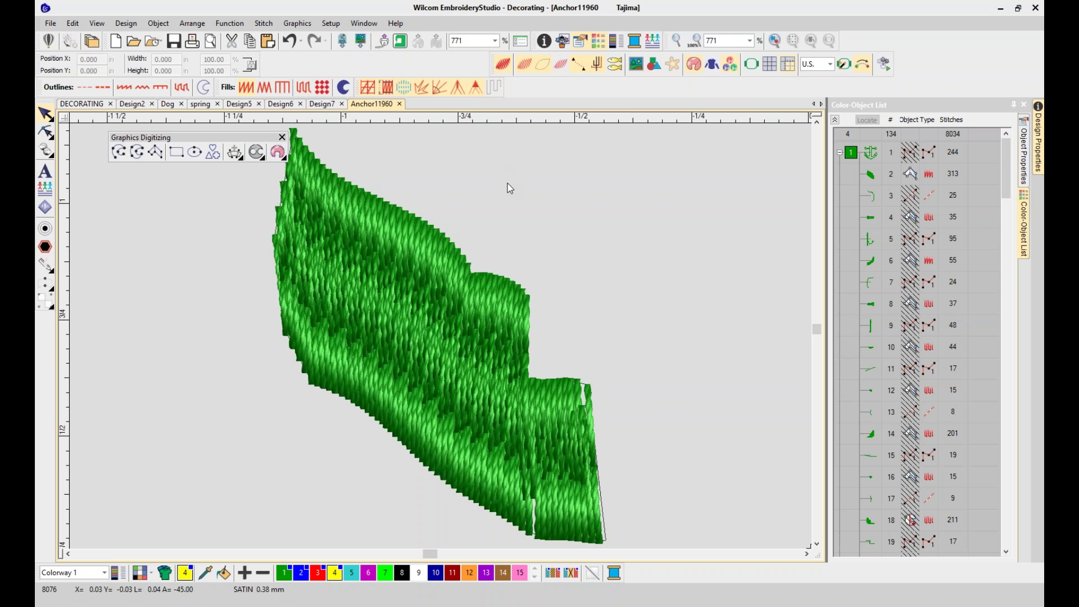
{"action": "key", "text": "shift+z"}
{"action": "key", "text": "z"}
{"action": "key", "text": "shift+z"}
{"action": "key", "text": "z"}
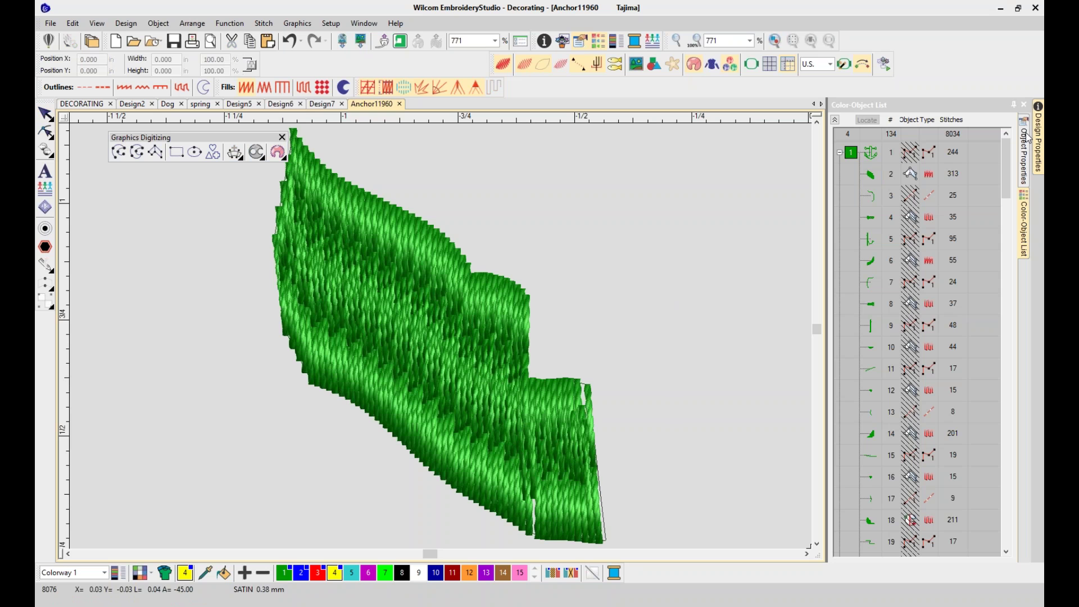
{"action": "right_click", "coordinate": [872, 159]}
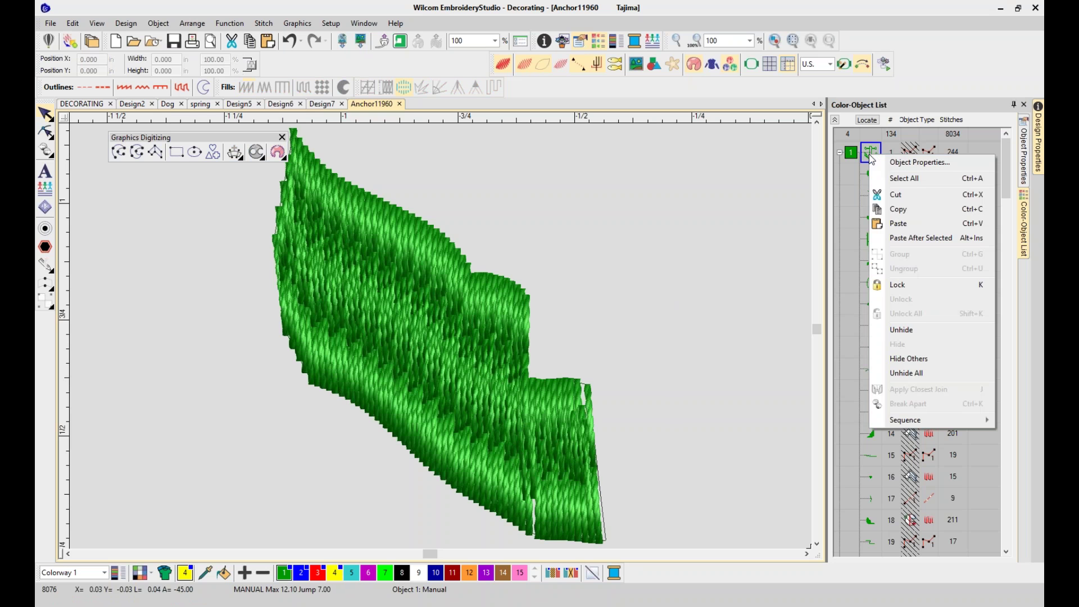
{"action": "left_click", "coordinate": [921, 373]}
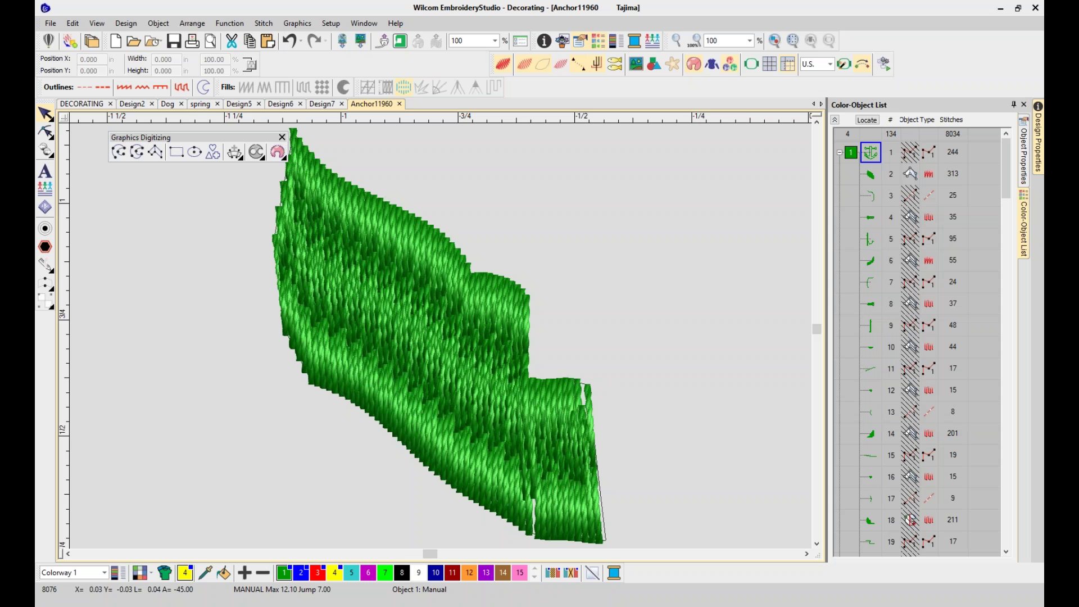
Select the first manual-stitch object and delete it
{"action": "left_click", "coordinate": [871, 175]}
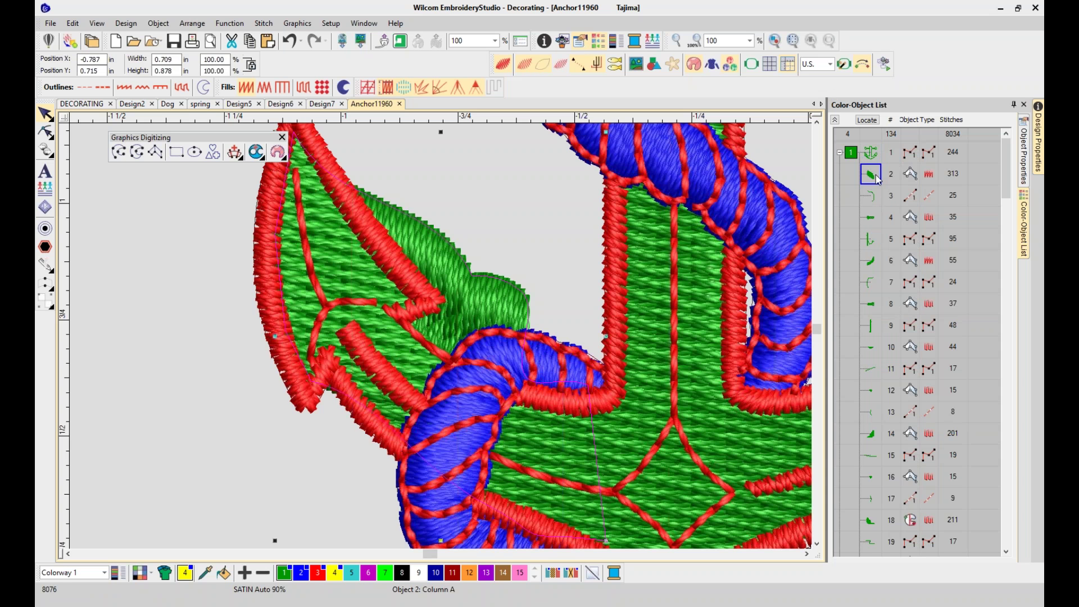
{"action": "left_click", "coordinate": [876, 154]}
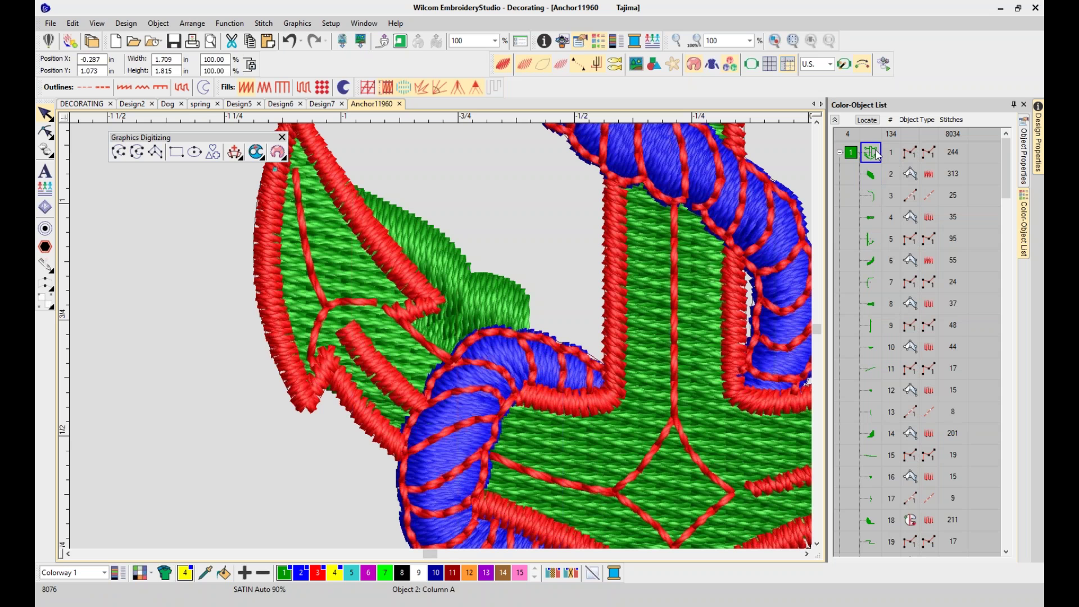
{"action": "left_click", "coordinate": [880, 180]}
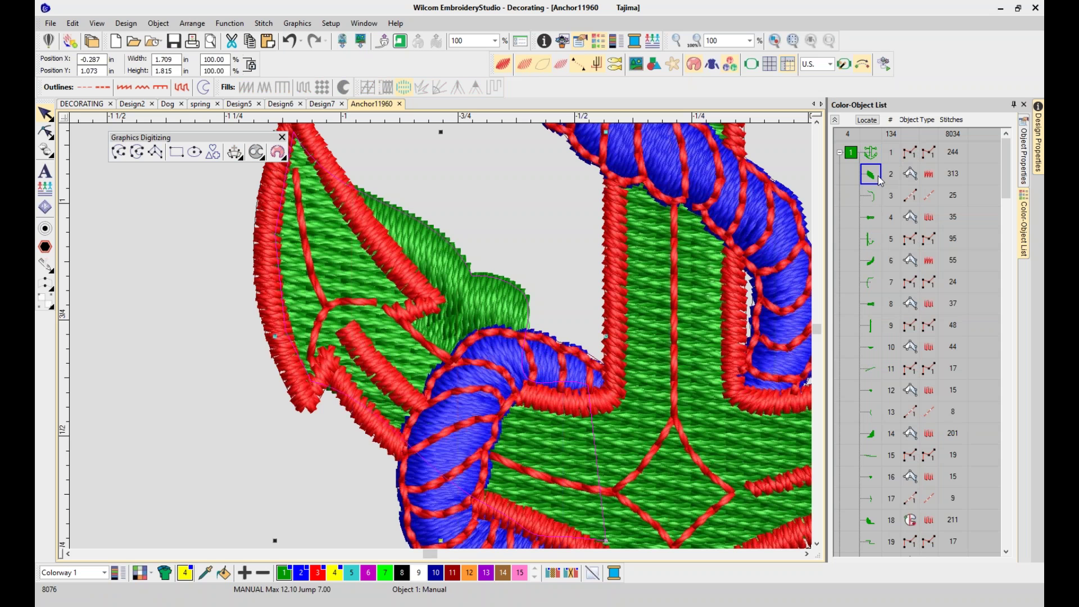
{"action": "left_click", "coordinate": [876, 155]}
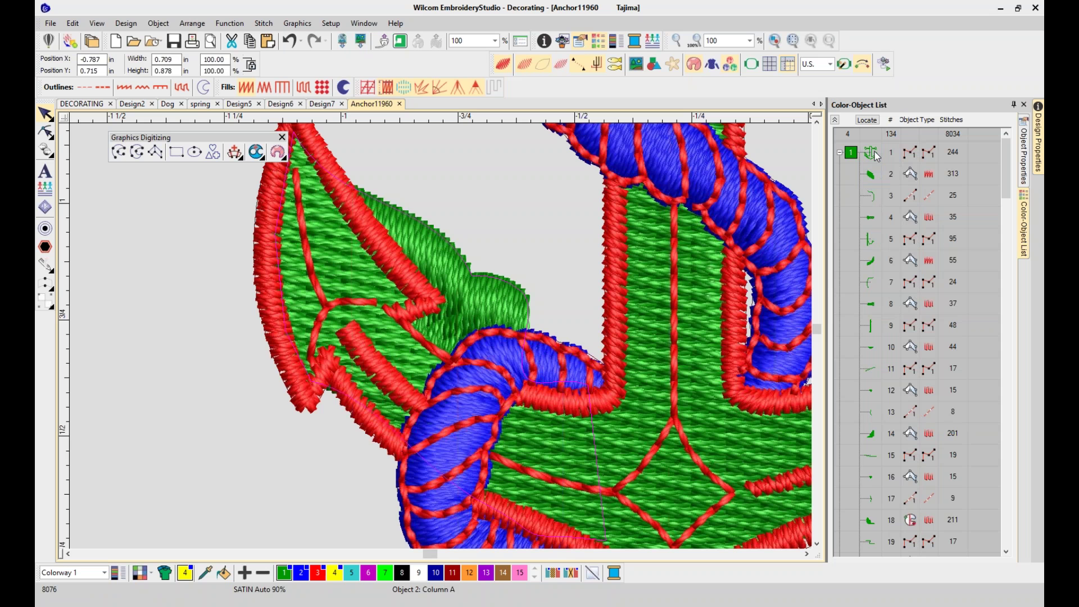
{"action": "key", "text": "Delete"}
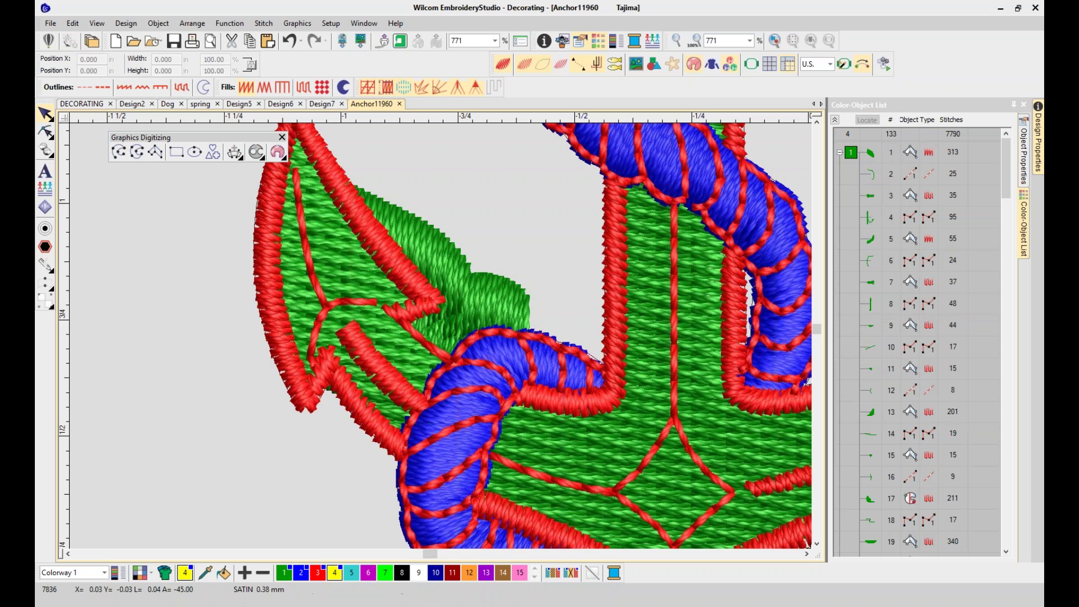
Hide every object except the satin leaf, now object 1
{"action": "right_click", "coordinate": [868, 163]}
{"action": "left_click", "coordinate": [875, 159]}
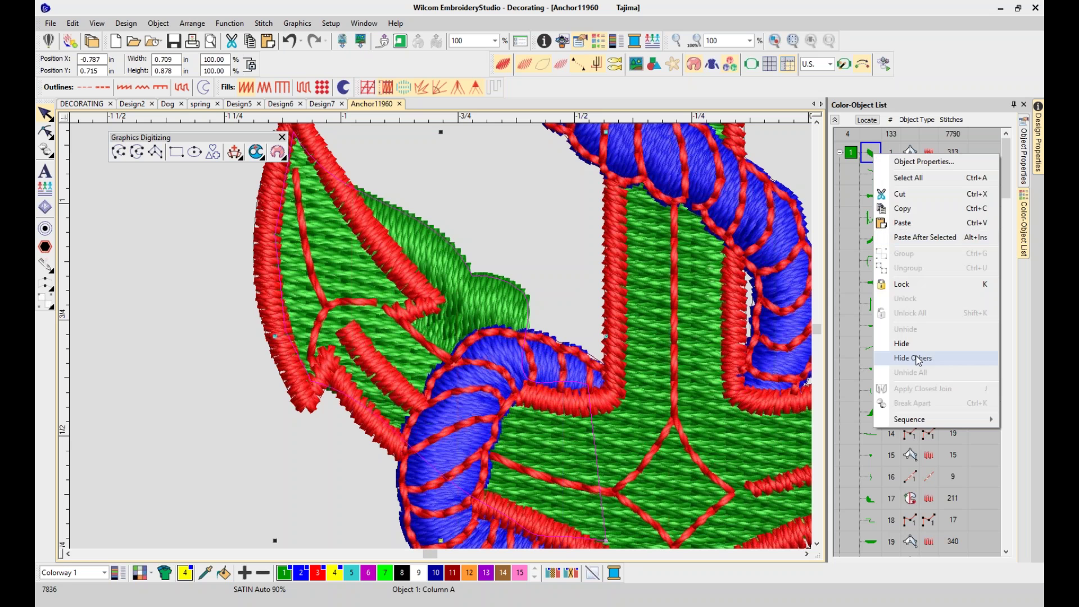
{"action": "left_click", "coordinate": [913, 358]}
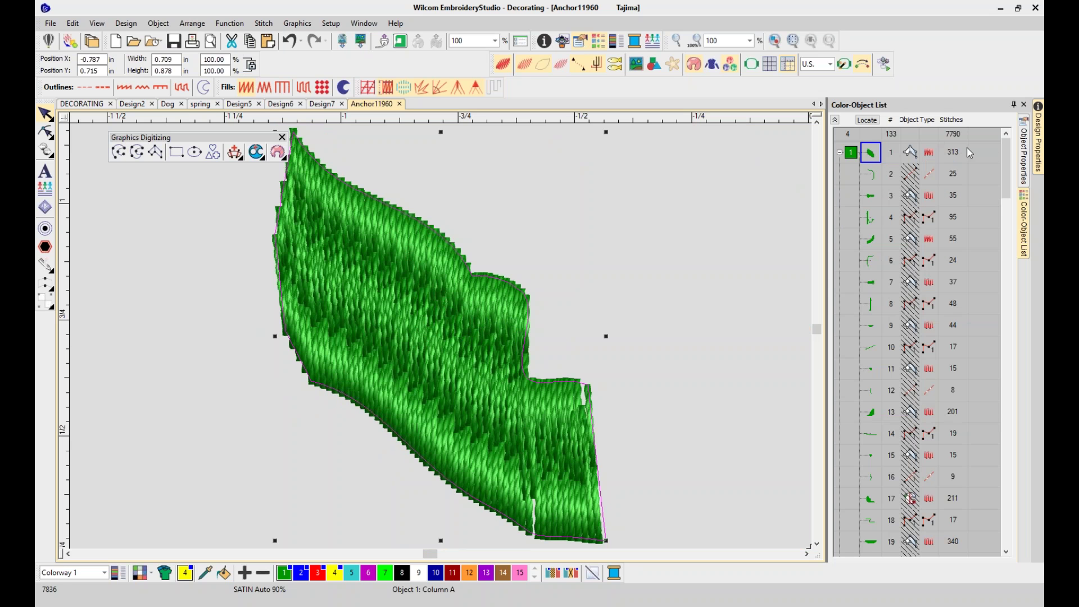
Show and then close the Design Properties panel, and close the Color-Object List
{"action": "left_click", "coordinate": [1038, 157]}
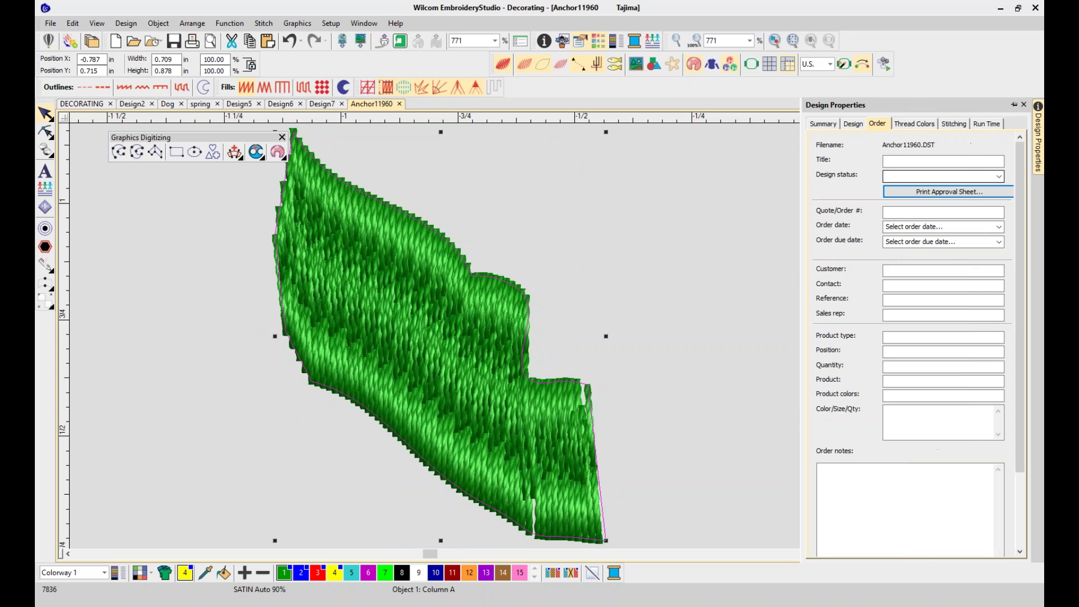
{"action": "left_click", "coordinate": [364, 23]}
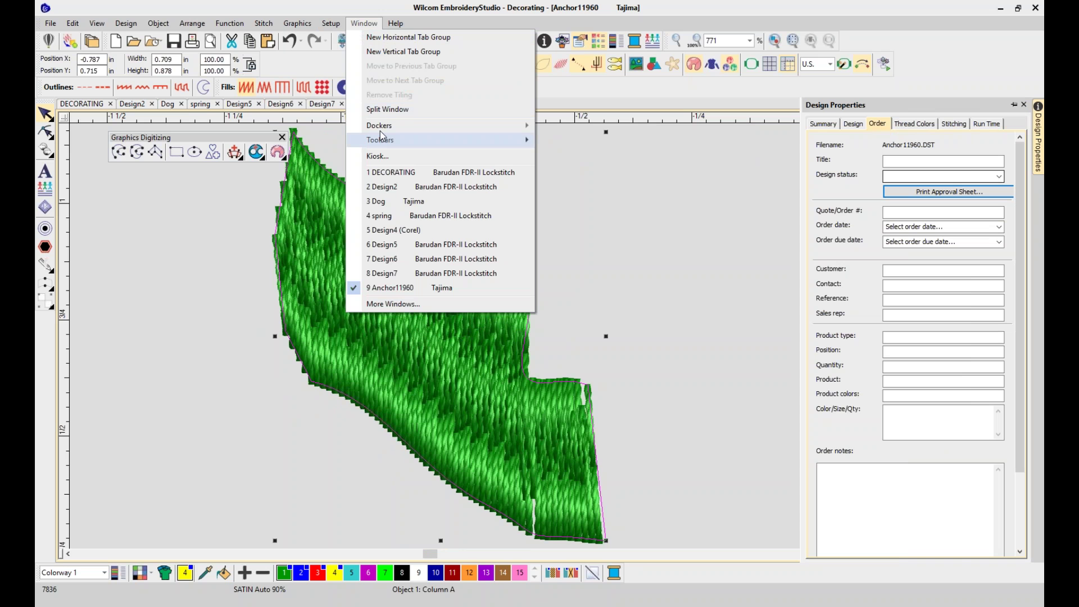
{"action": "mouse_move", "coordinate": [382, 125]}
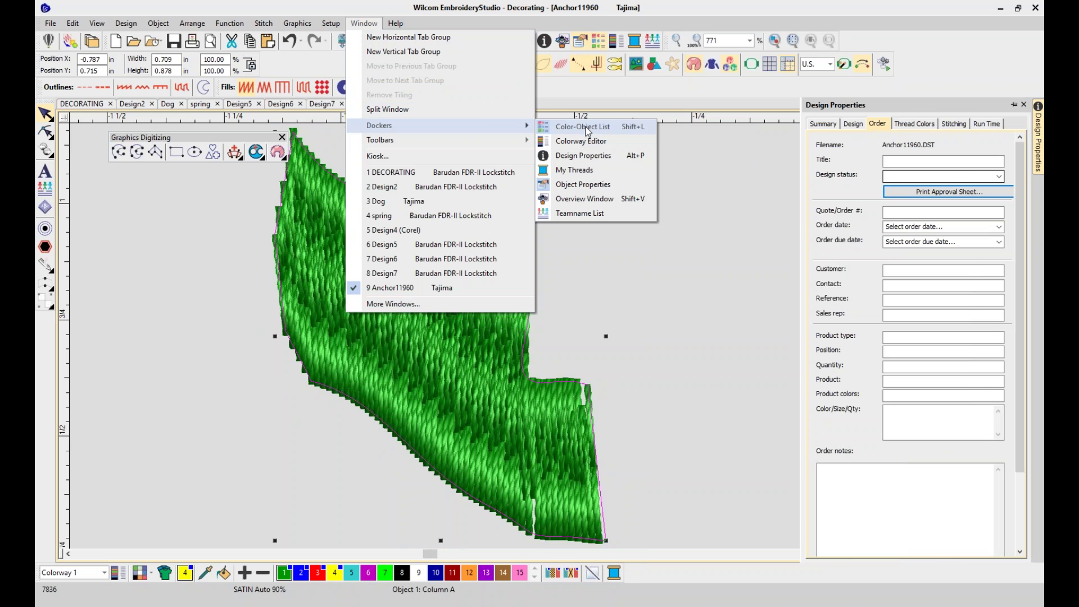
{"action": "left_click", "coordinate": [582, 156]}
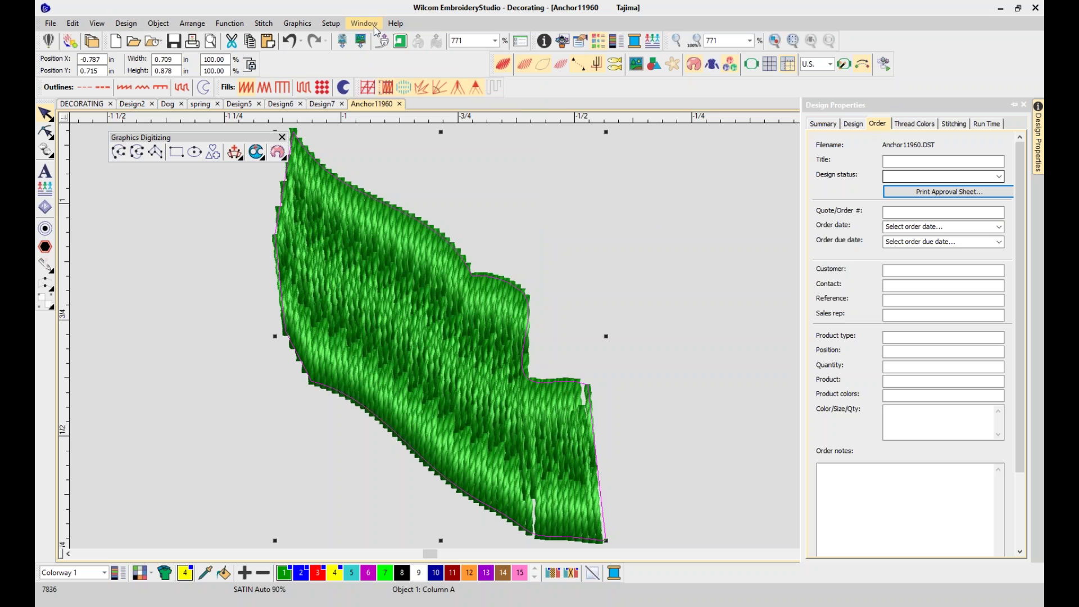
{"action": "left_click", "coordinate": [325, 24]}
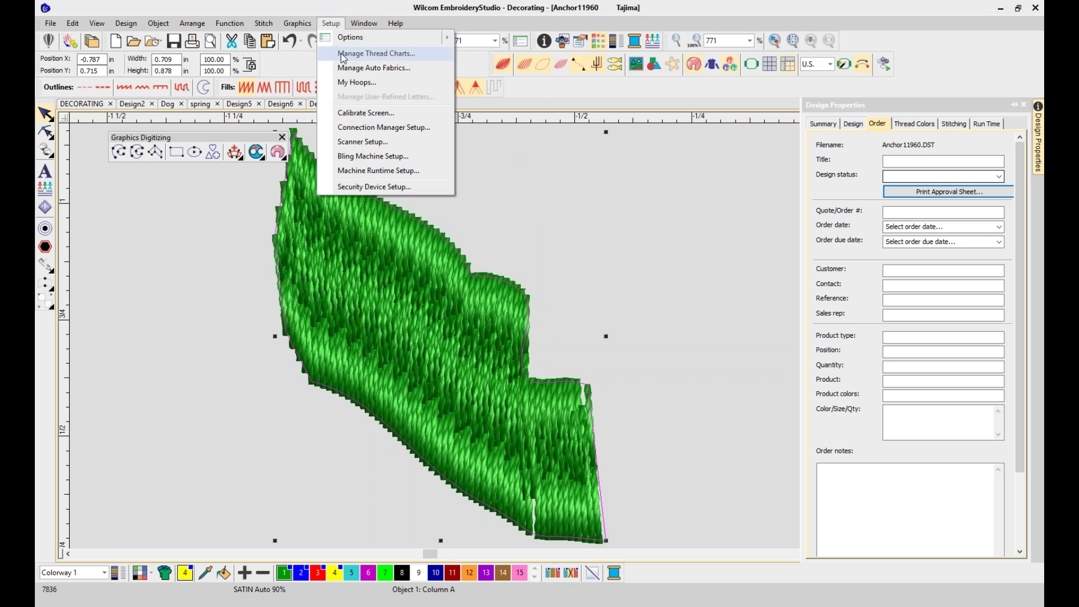
{"action": "left_click", "coordinate": [1028, 108]}
{"action": "left_click", "coordinate": [1028, 108]}
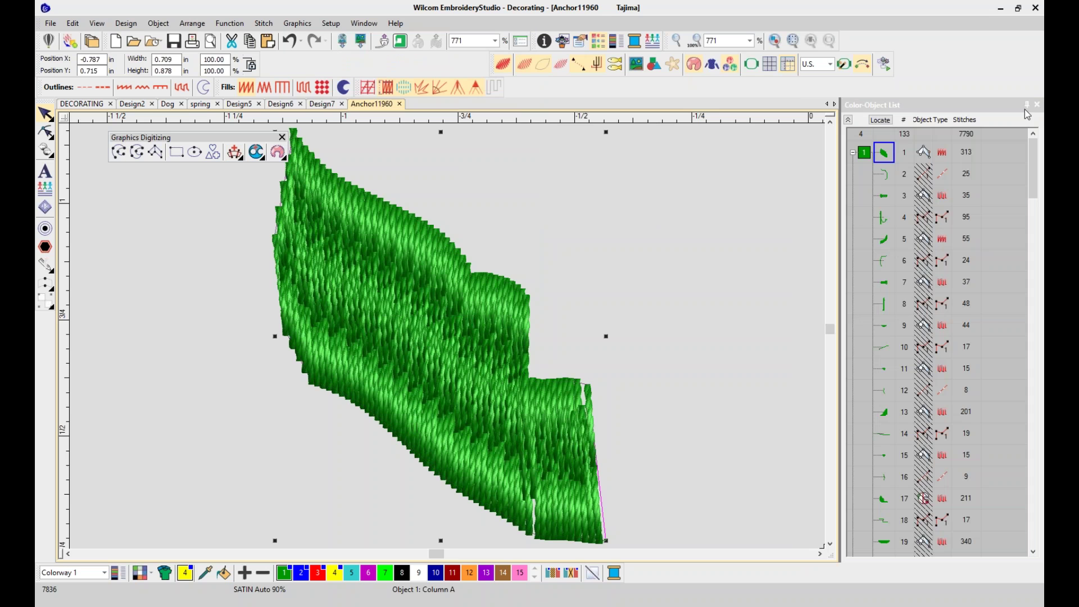
{"action": "left_click", "coordinate": [1035, 106]}
Open the leaf's Object Properties underlay settings and enable a first underlay
{"action": "right_click", "coordinate": [429, 269]}
{"action": "left_click", "coordinate": [486, 273]}
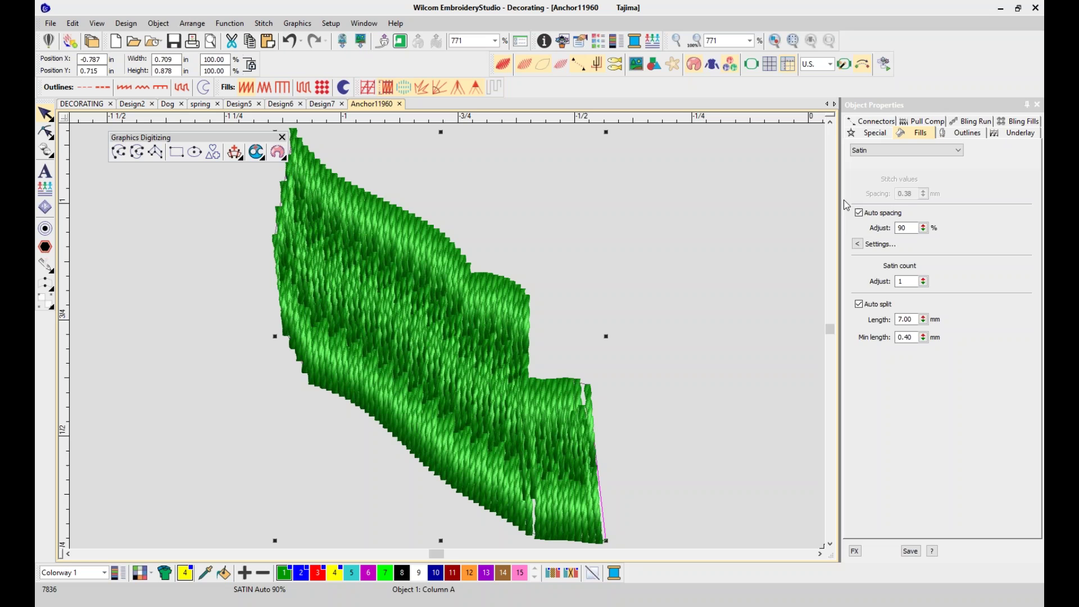
{"action": "left_click", "coordinate": [1020, 133]}
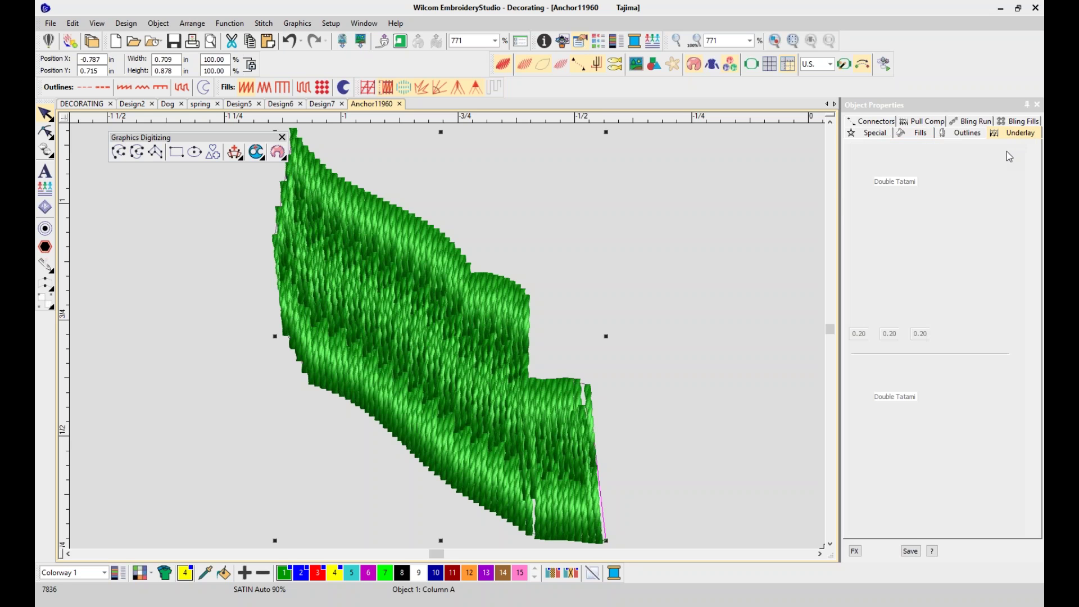
{"action": "left_click", "coordinate": [859, 157]}
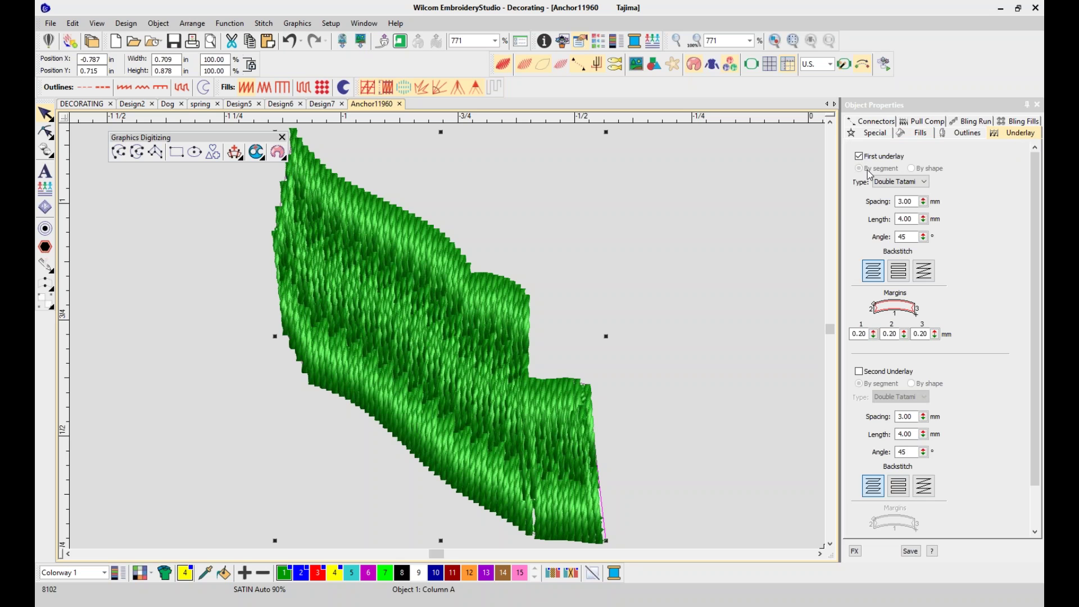
Try Tatami and Double Zigzag underlay types, settle on Edge run, then slow-redraw the leaf
{"action": "left_click", "coordinate": [924, 182]}
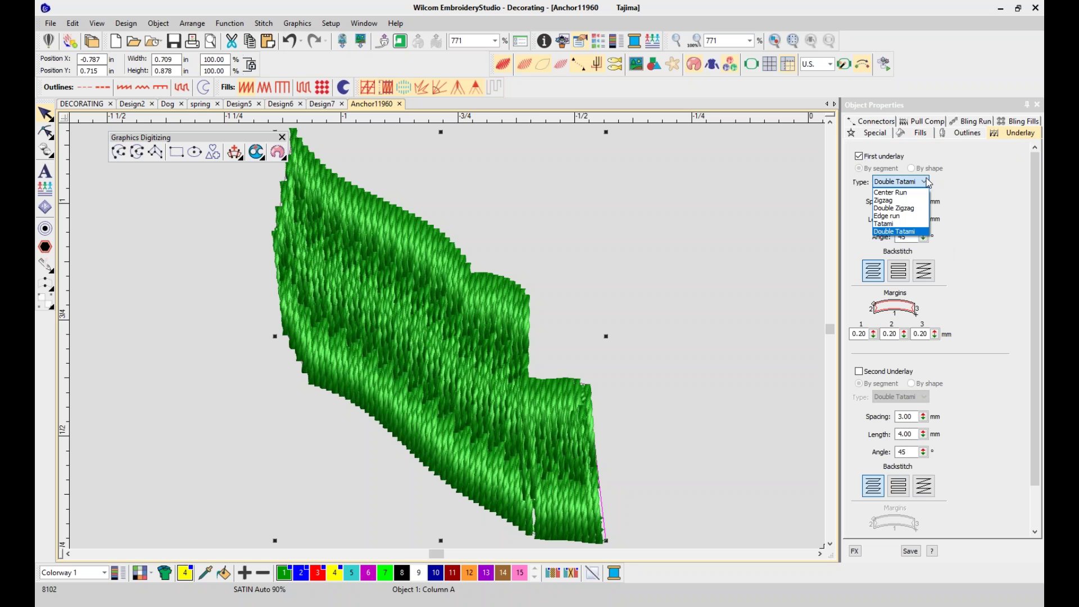
{"action": "left_click", "coordinate": [908, 223]}
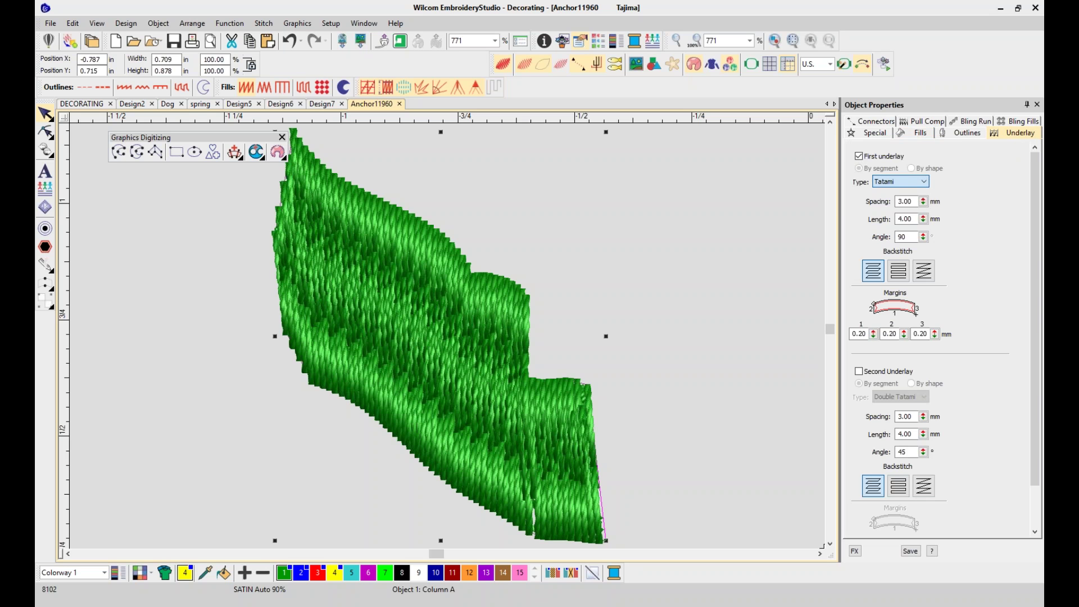
{"action": "left_click", "coordinate": [907, 182]}
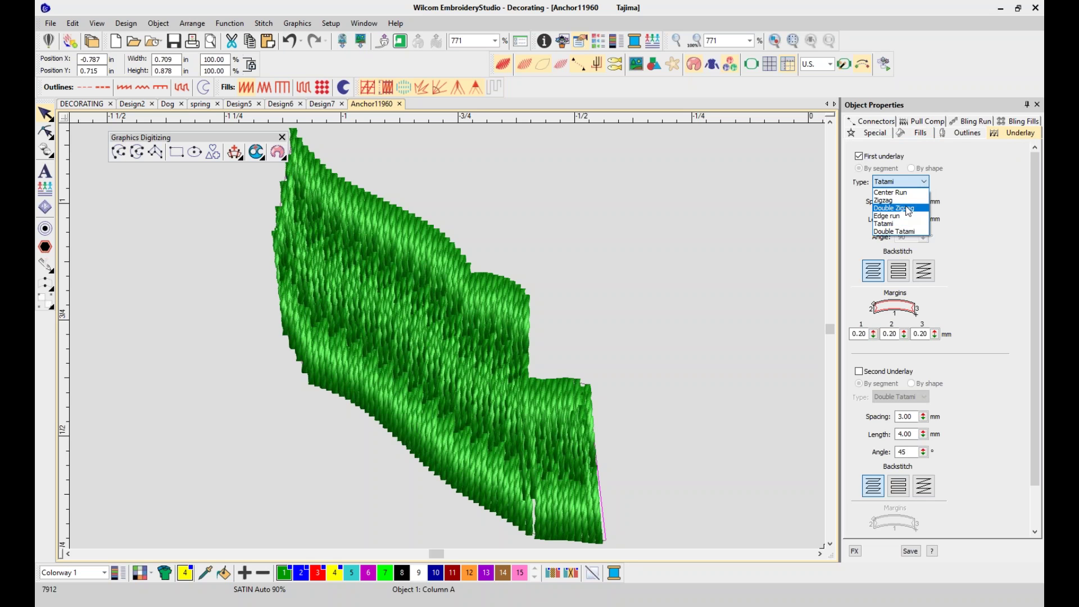
{"action": "left_click", "coordinate": [907, 209]}
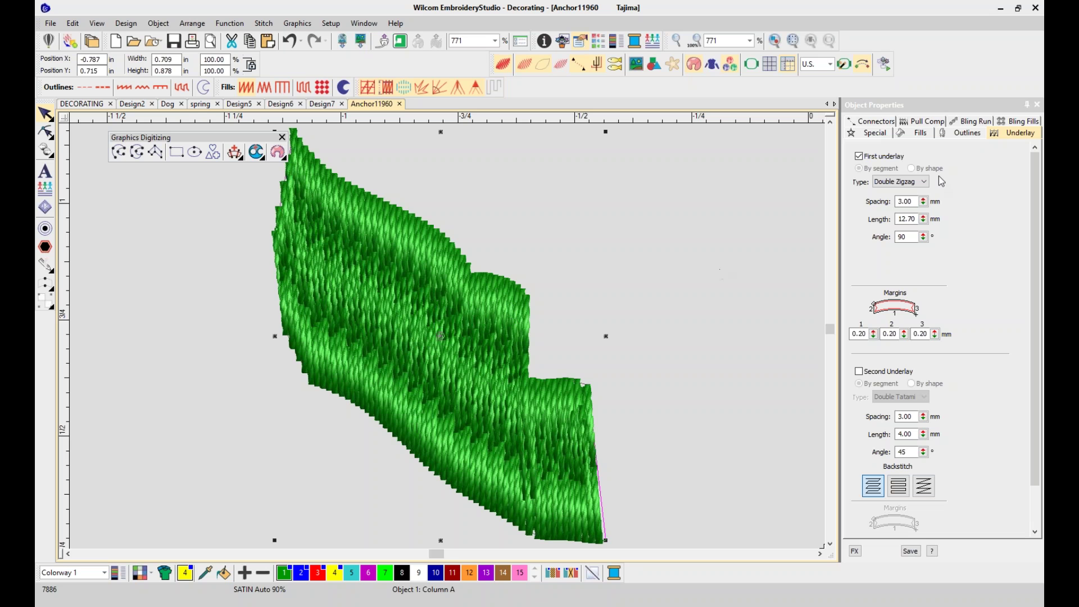
{"action": "left_click", "coordinate": [926, 184]}
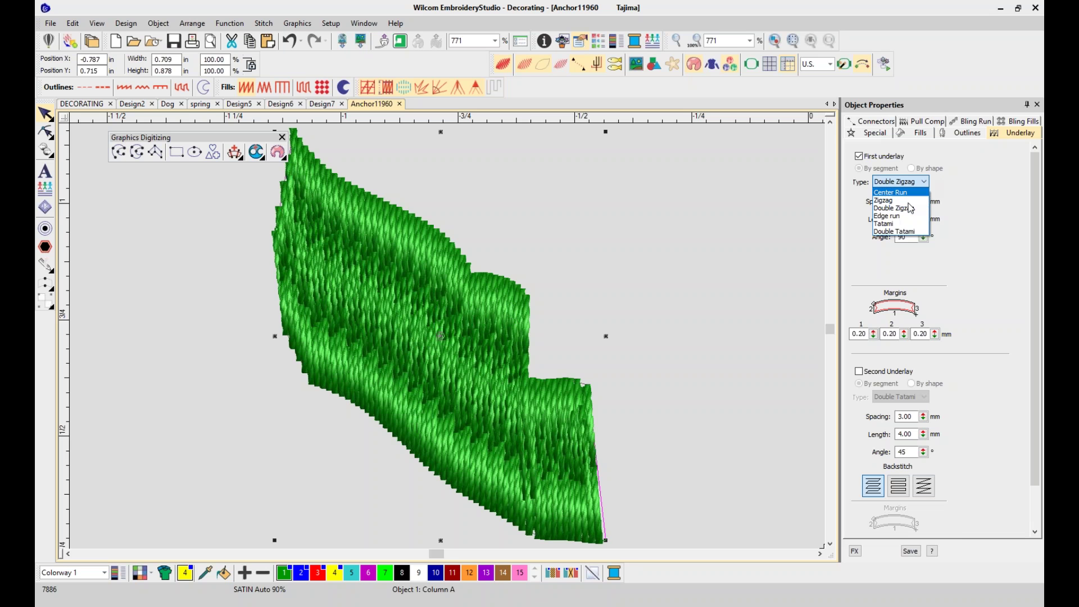
{"action": "left_click", "coordinate": [910, 231]}
{"action": "left_click", "coordinate": [754, 195]}
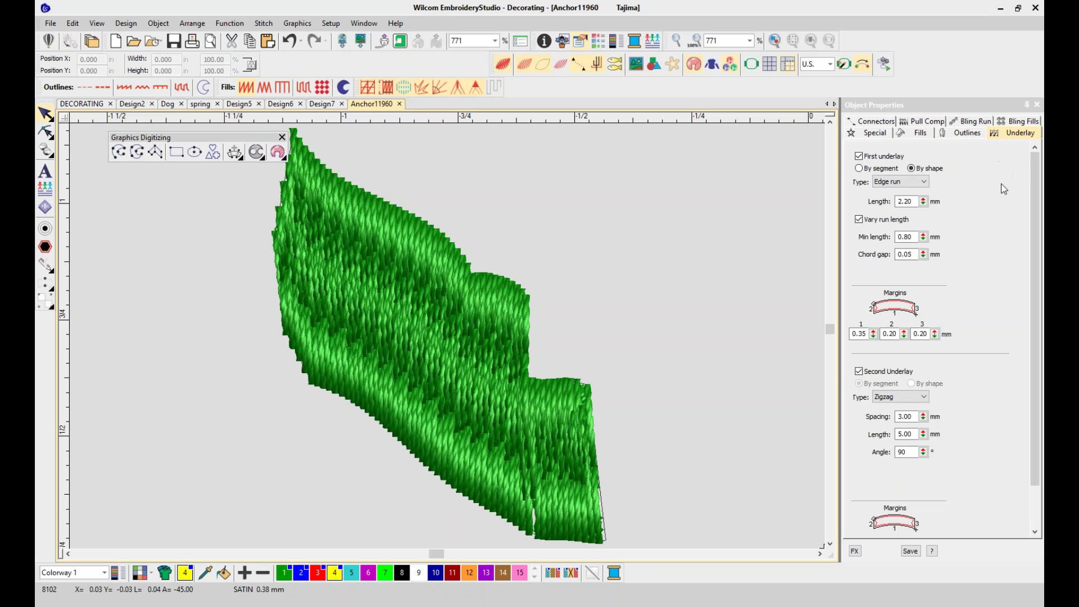
{"action": "key", "text": "shift+r"}
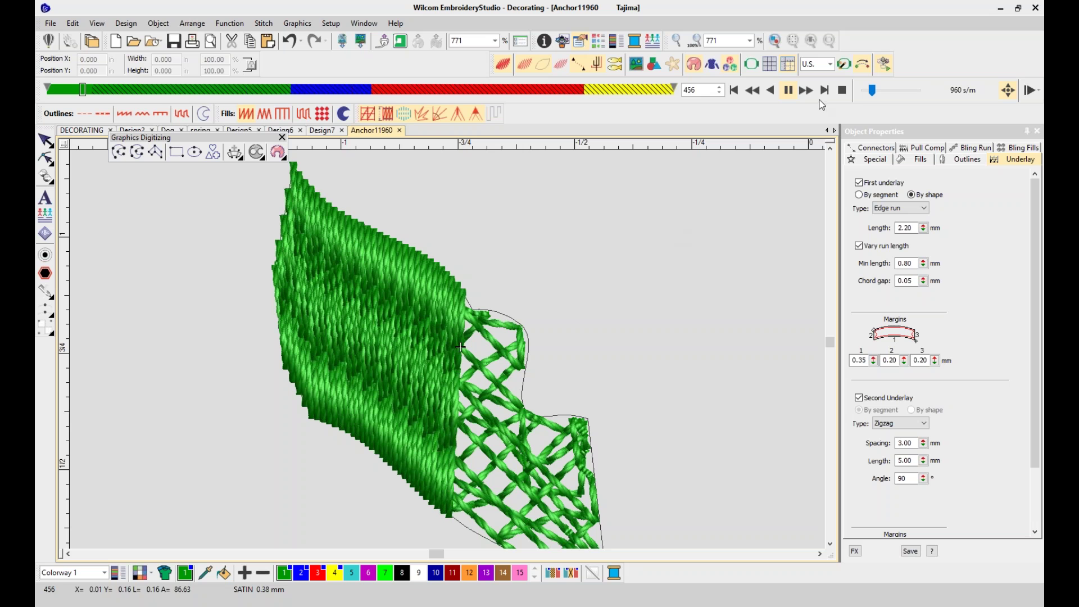
Stop the slow redraw once the leaf is restitched and bring up the Window menu
{"action": "left_click", "coordinate": [841, 91]}
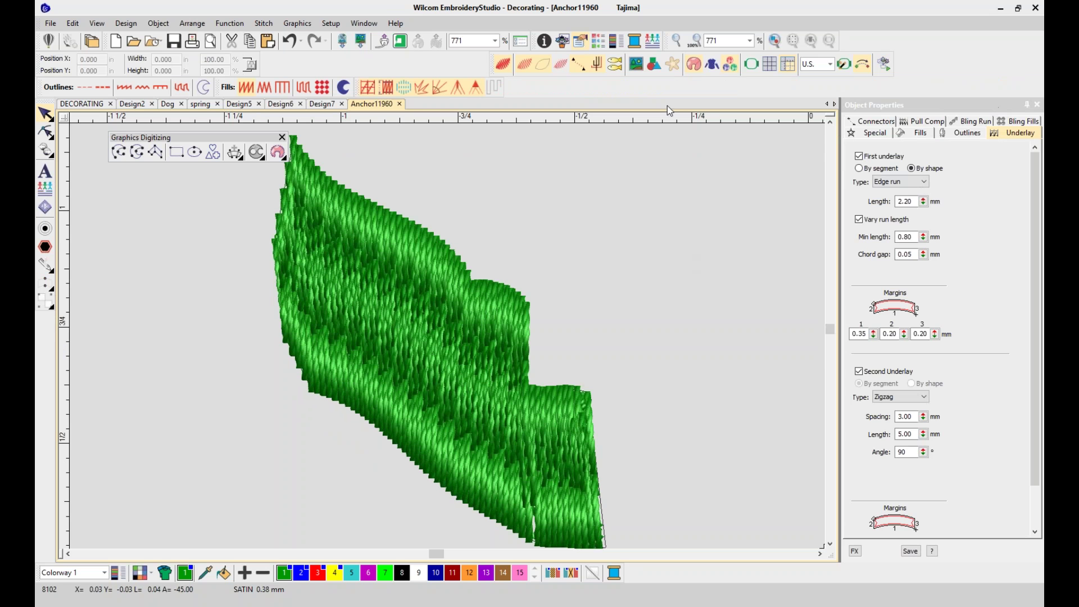
{"action": "left_click", "coordinate": [369, 24]}
Show the Color-Object List collapsed into four colour blocks, zoom to the green block, then fit the design
{"action": "mouse_move", "coordinate": [439, 125]}
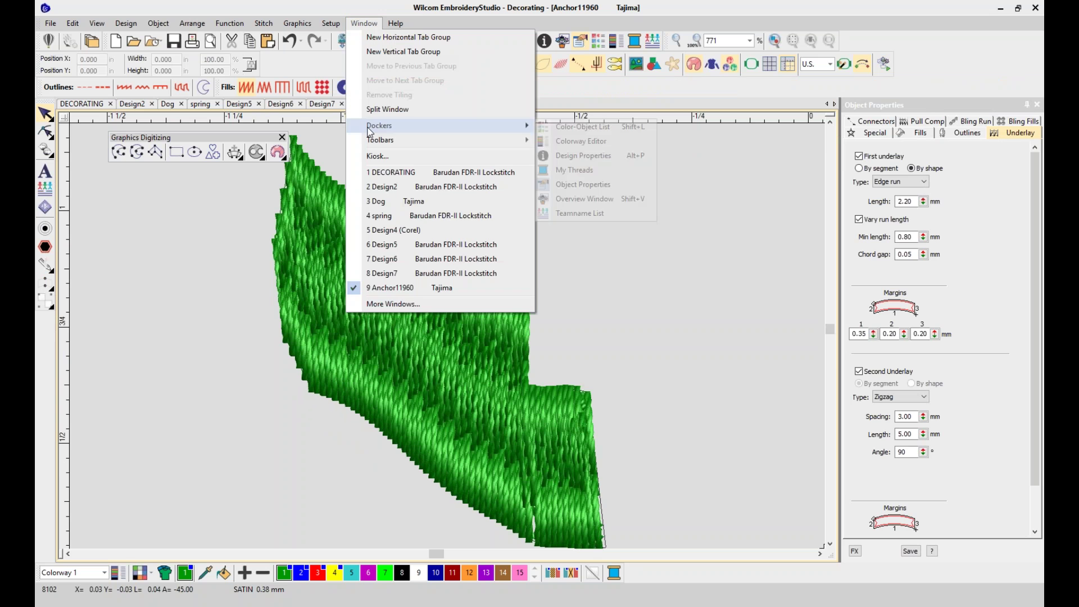
{"action": "left_click", "coordinate": [589, 130]}
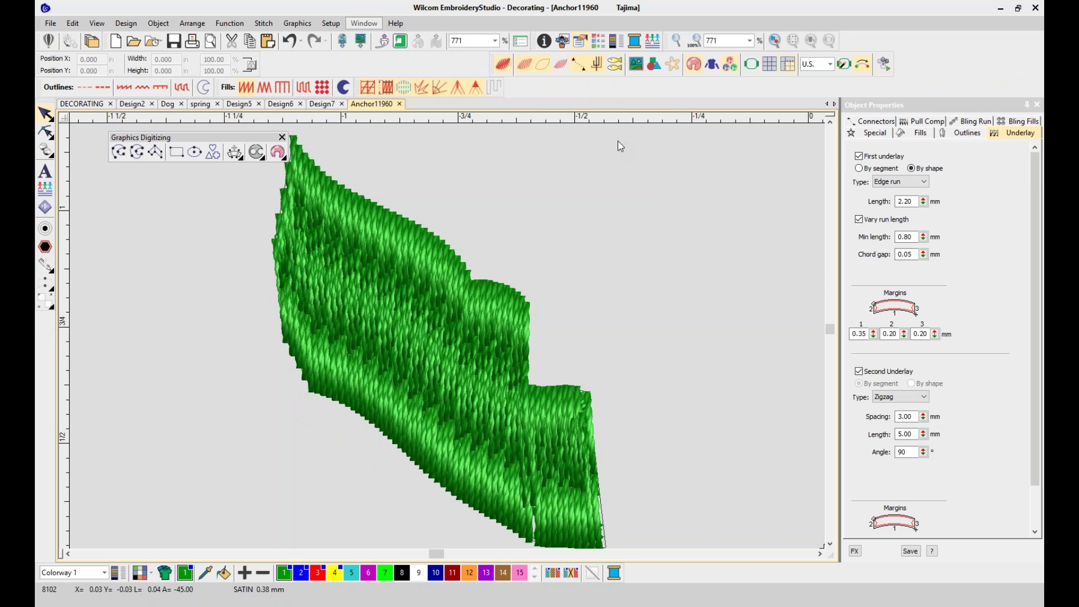
{"action": "left_click", "coordinate": [848, 120]}
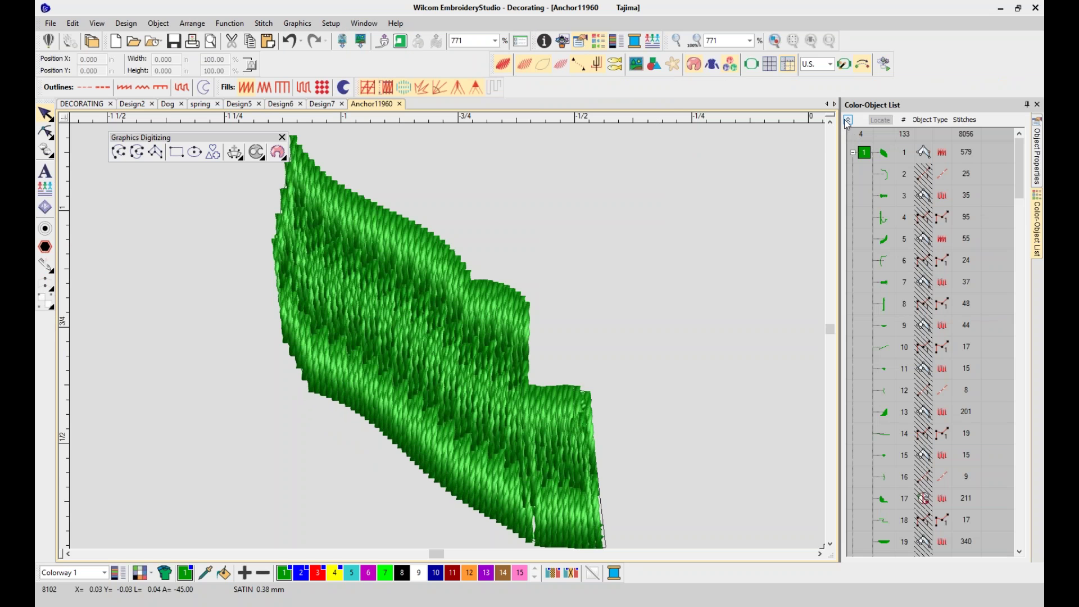
{"action": "left_click", "coordinate": [864, 153]}
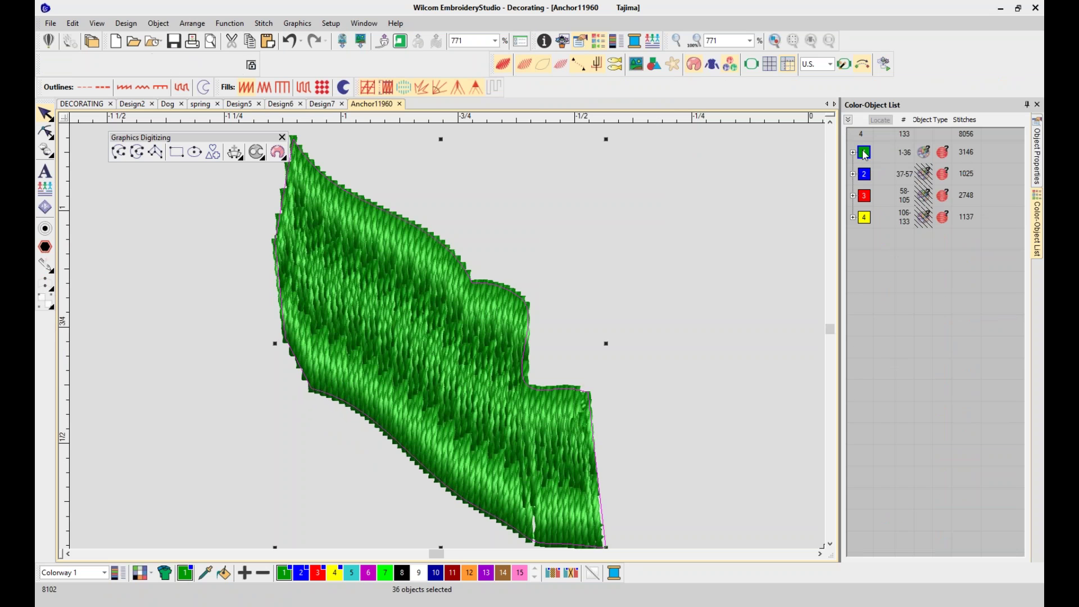
{"action": "right_click", "coordinate": [864, 153]}
{"action": "left_click", "coordinate": [888, 364]}
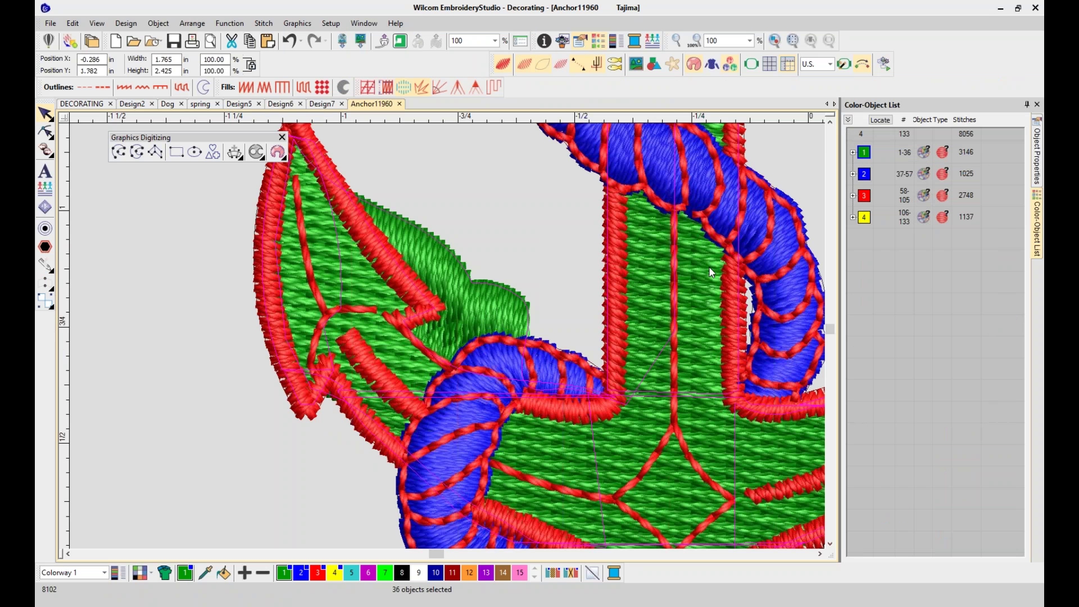
{"action": "key", "text": "0"}
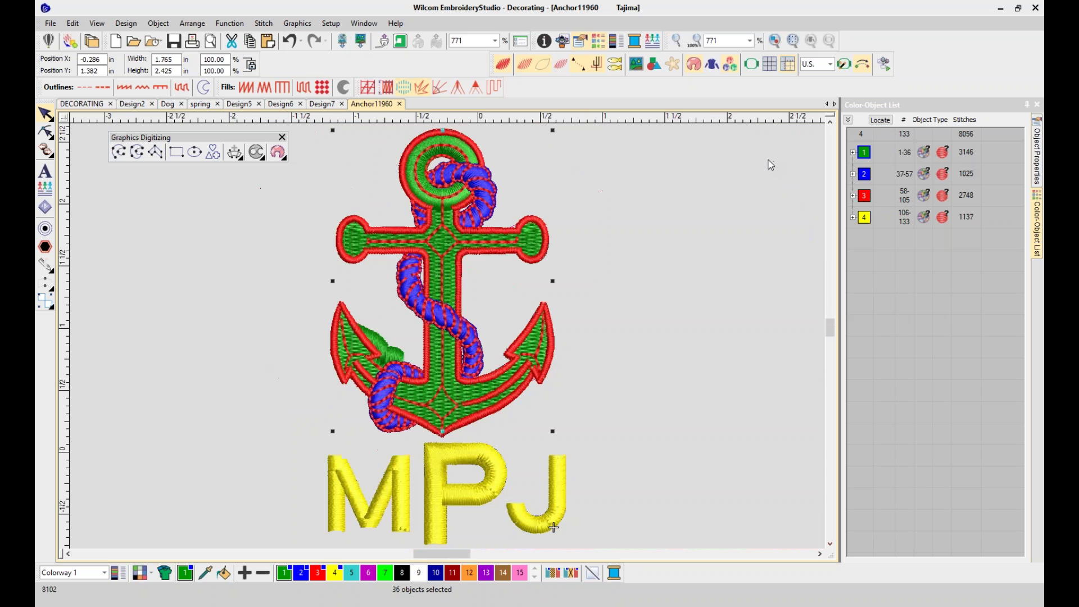
Replay the whole anchor design's stitch sequence, stop it, and bring up the File menu
{"action": "key", "text": "shift+r"}
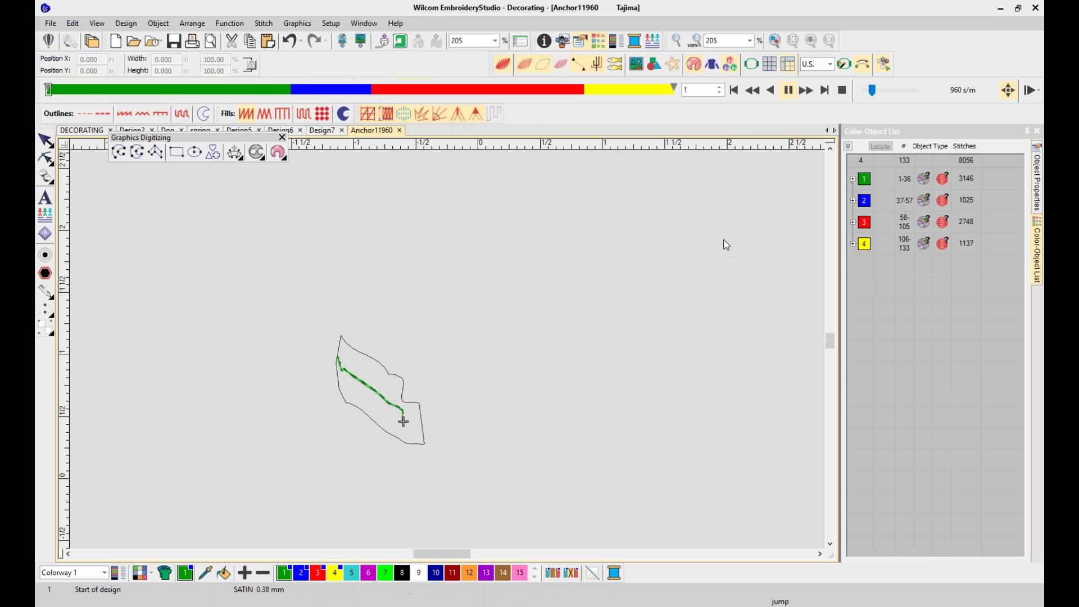
{"action": "left_click", "coordinate": [842, 90]}
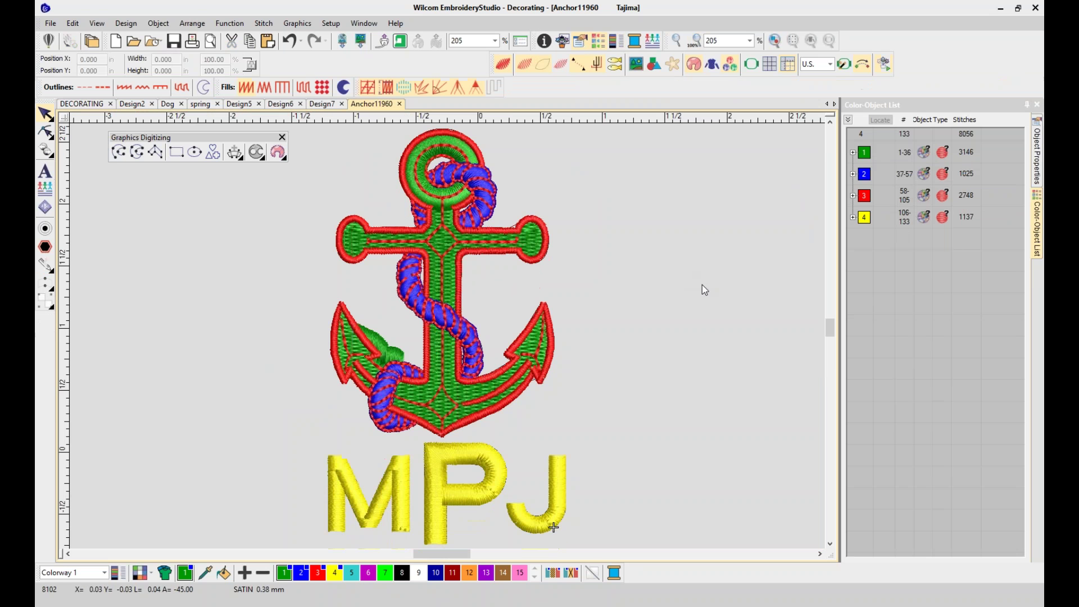
{"action": "left_click", "coordinate": [50, 23]}
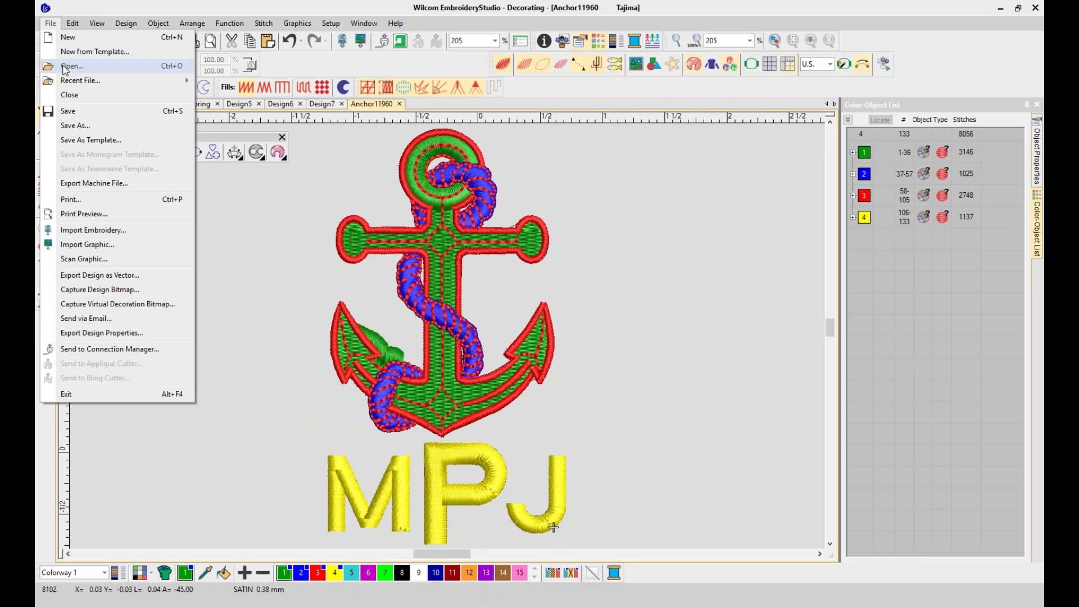
Open contact info.EMB from the Desktop's demo files folder, filtering for Wilcom All-in-One Designs (*.EMB)
{"action": "left_click", "coordinate": [64, 68]}
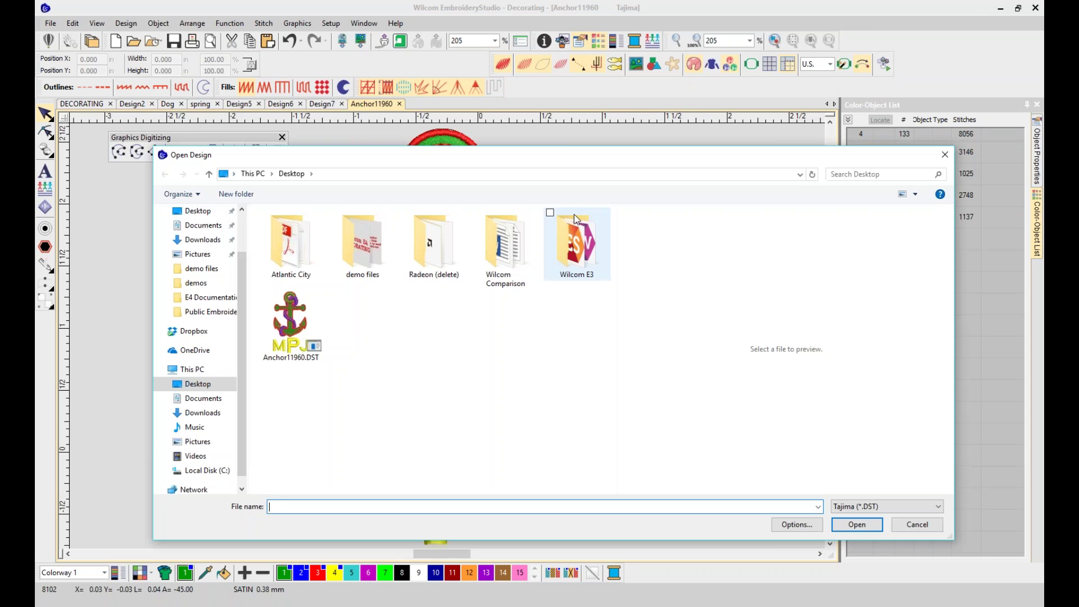
{"action": "scroll", "coordinate": [247, 232], "scroll_direction": "up", "scroll_amount": 2}
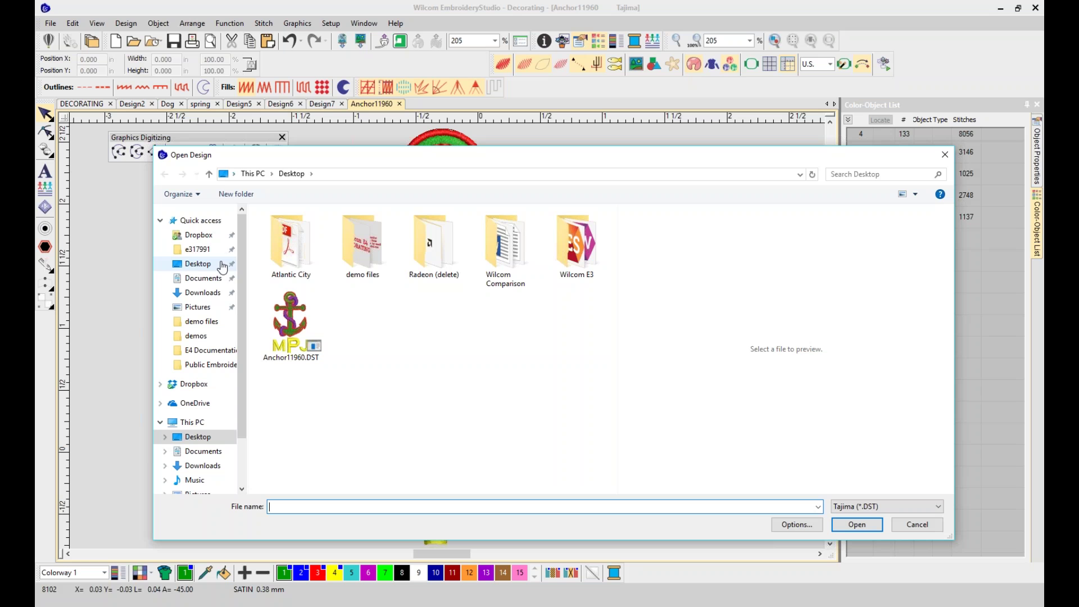
{"action": "left_click", "coordinate": [359, 265]}
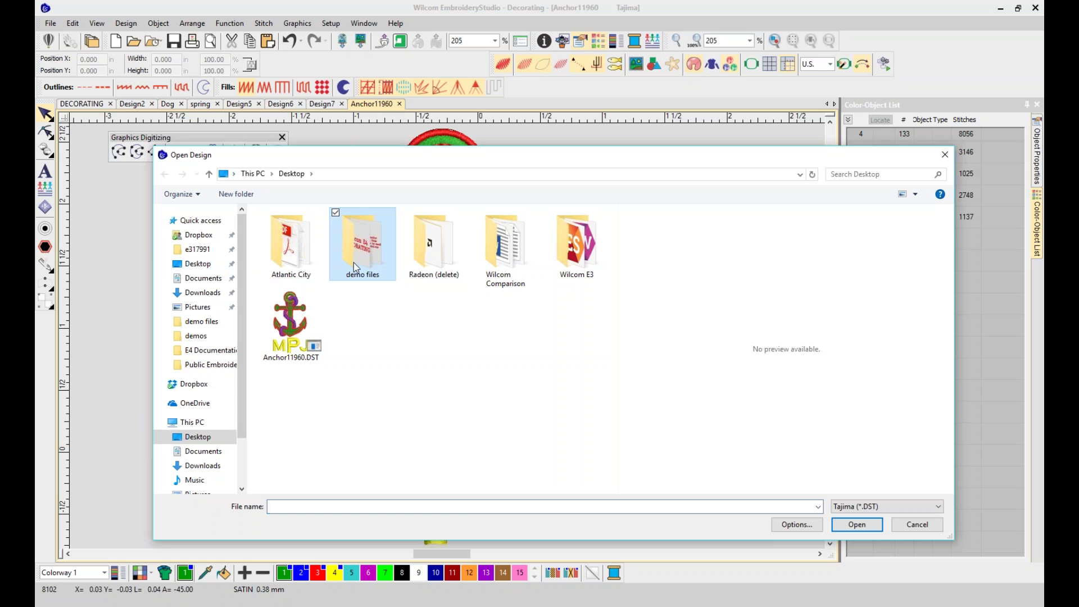
{"action": "double_click", "coordinate": [358, 264]}
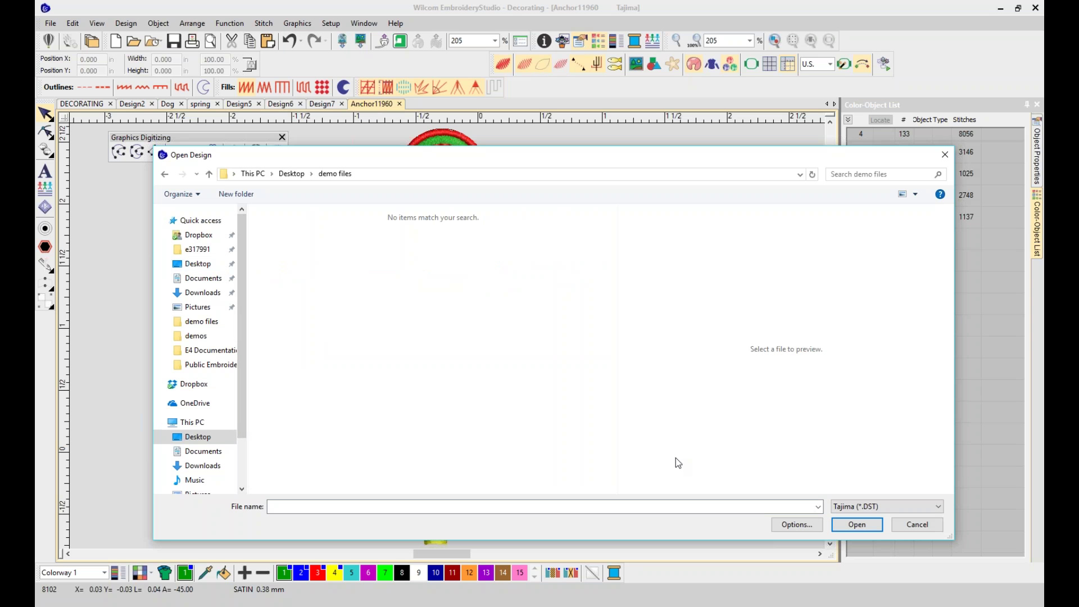
{"action": "left_click", "coordinate": [938, 506]}
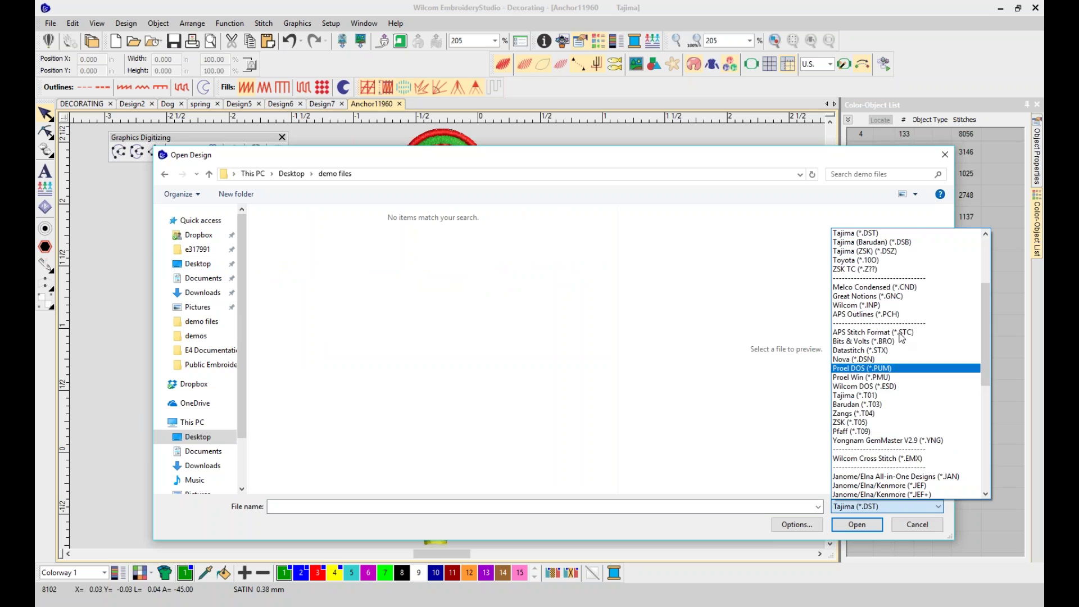
{"action": "left_click_drag", "start_coordinate": [984, 326], "coordinate": [962, 231]}
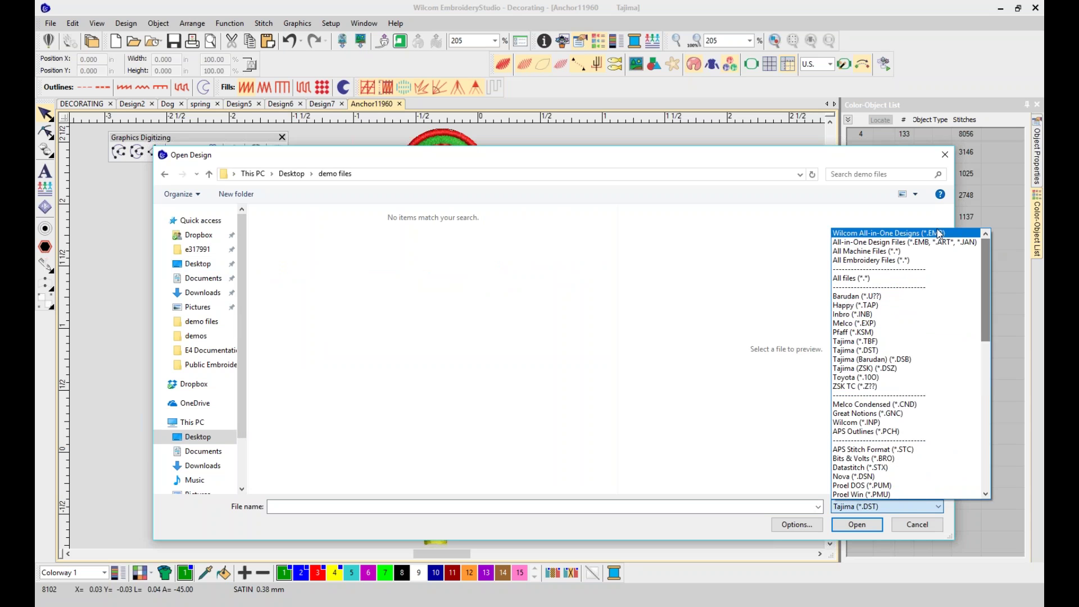
{"action": "left_click", "coordinate": [958, 232]}
{"action": "left_click", "coordinate": [319, 236]}
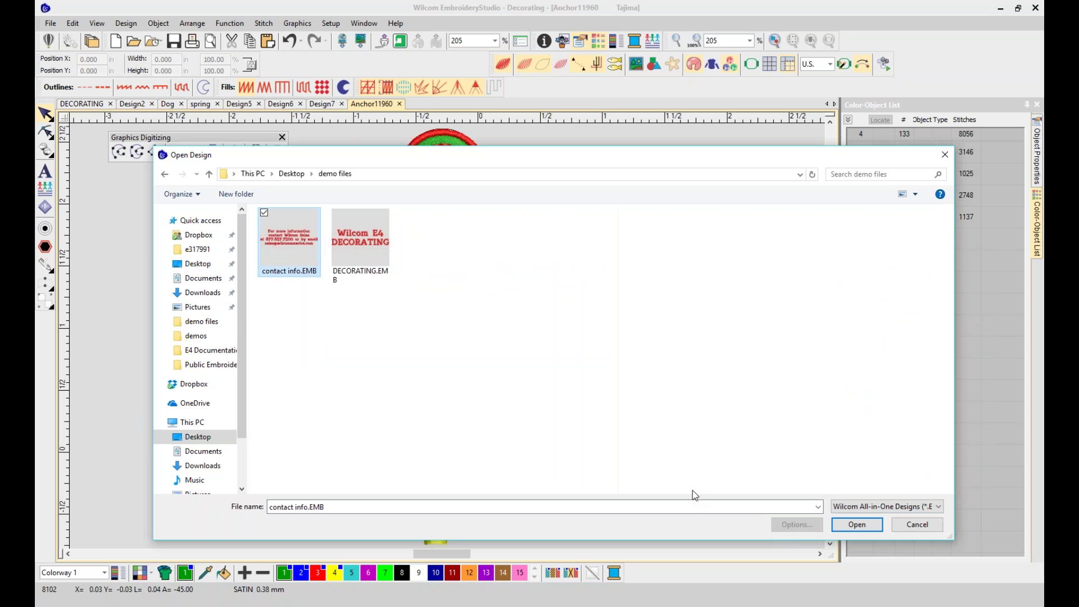
{"action": "left_click", "coordinate": [856, 524]}
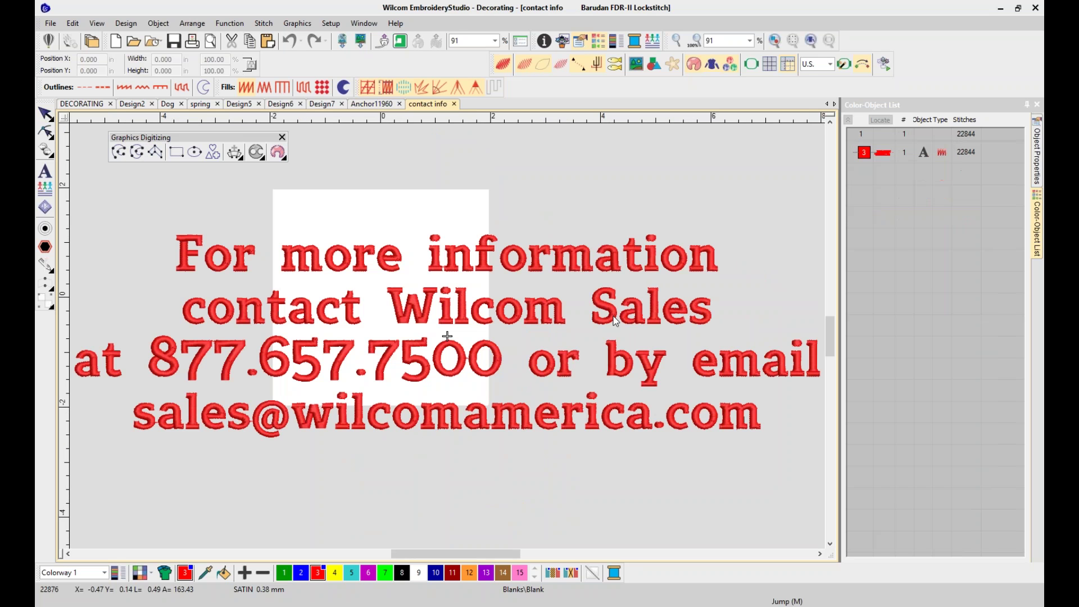
Toggle Show Product off so only the red contact-info stitching remains visible
{"action": "left_click", "coordinate": [713, 66]}
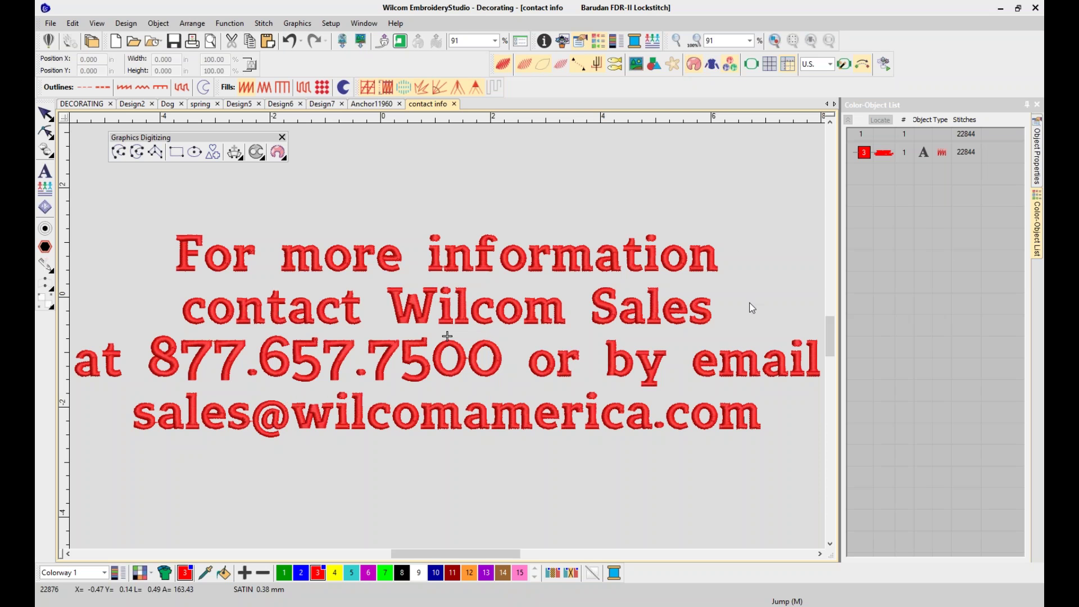